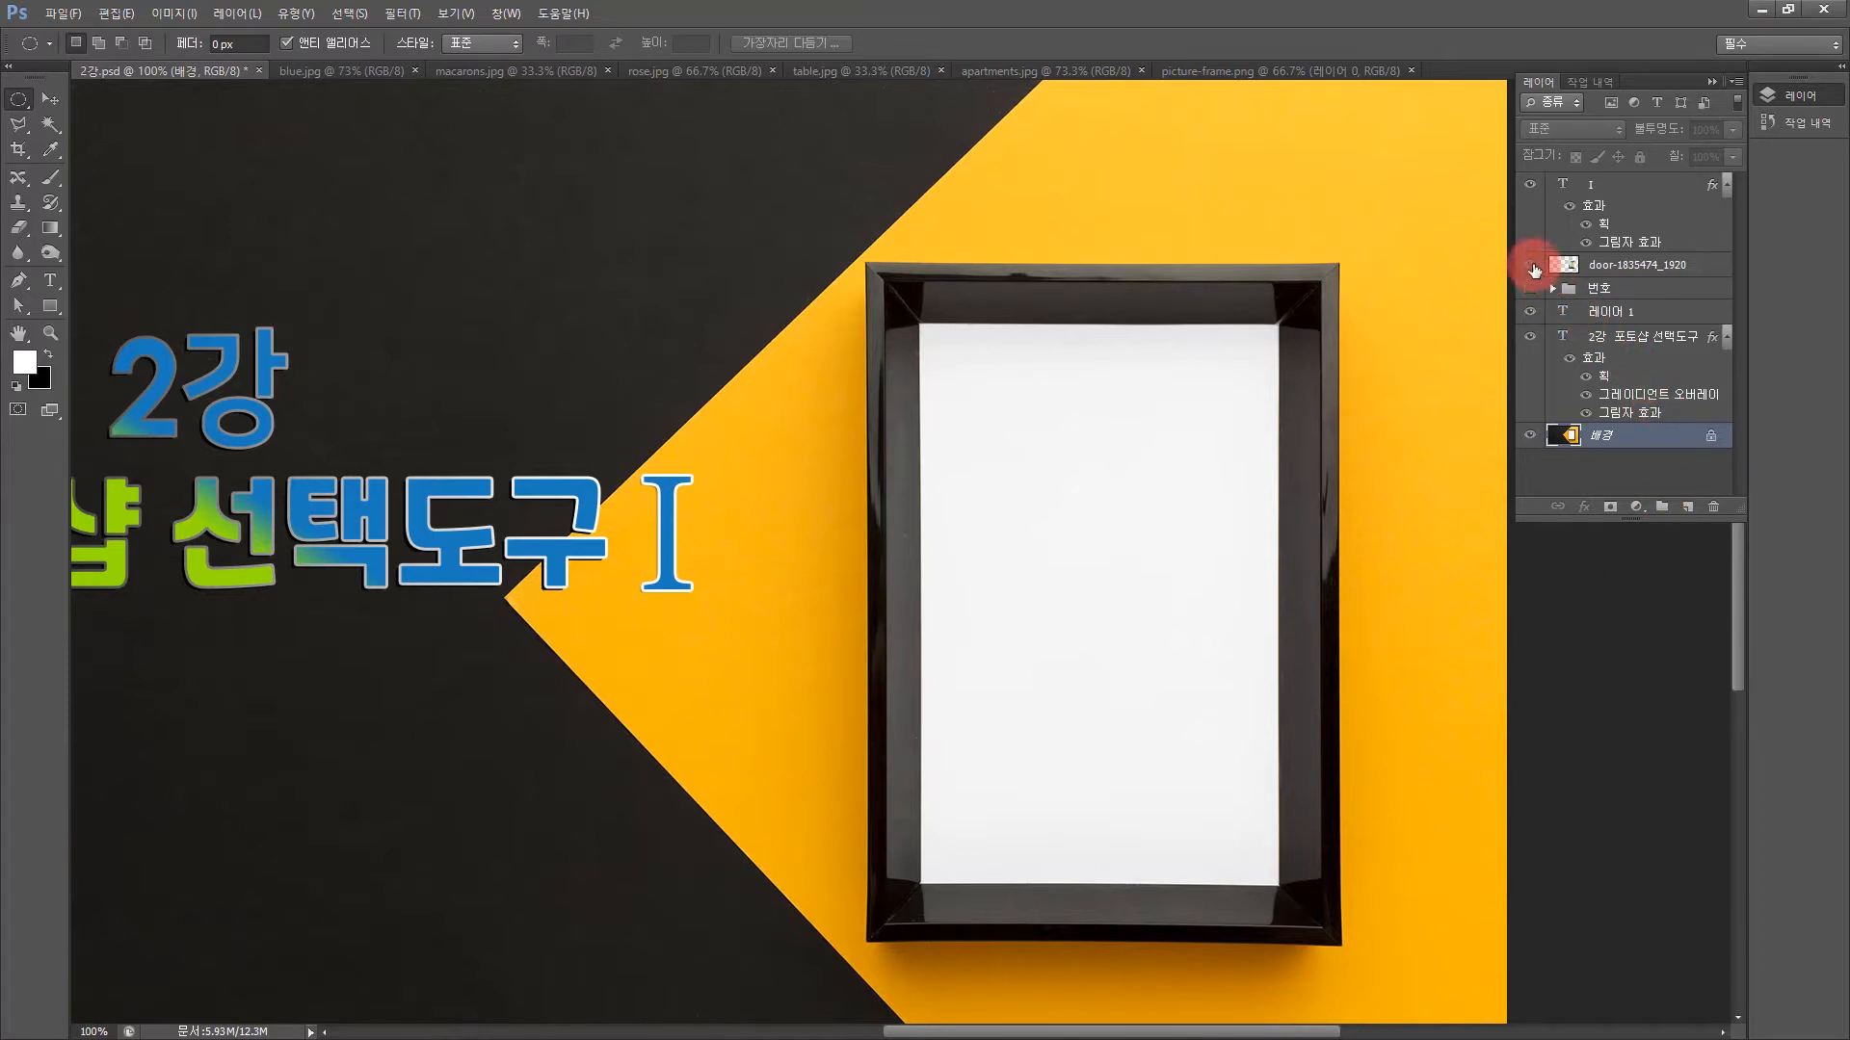
Show the door-1835474_1920 layer in 2강.psd and switch to the apartments.jpg document
{"action": "left_click", "coordinate": [1530, 264]}
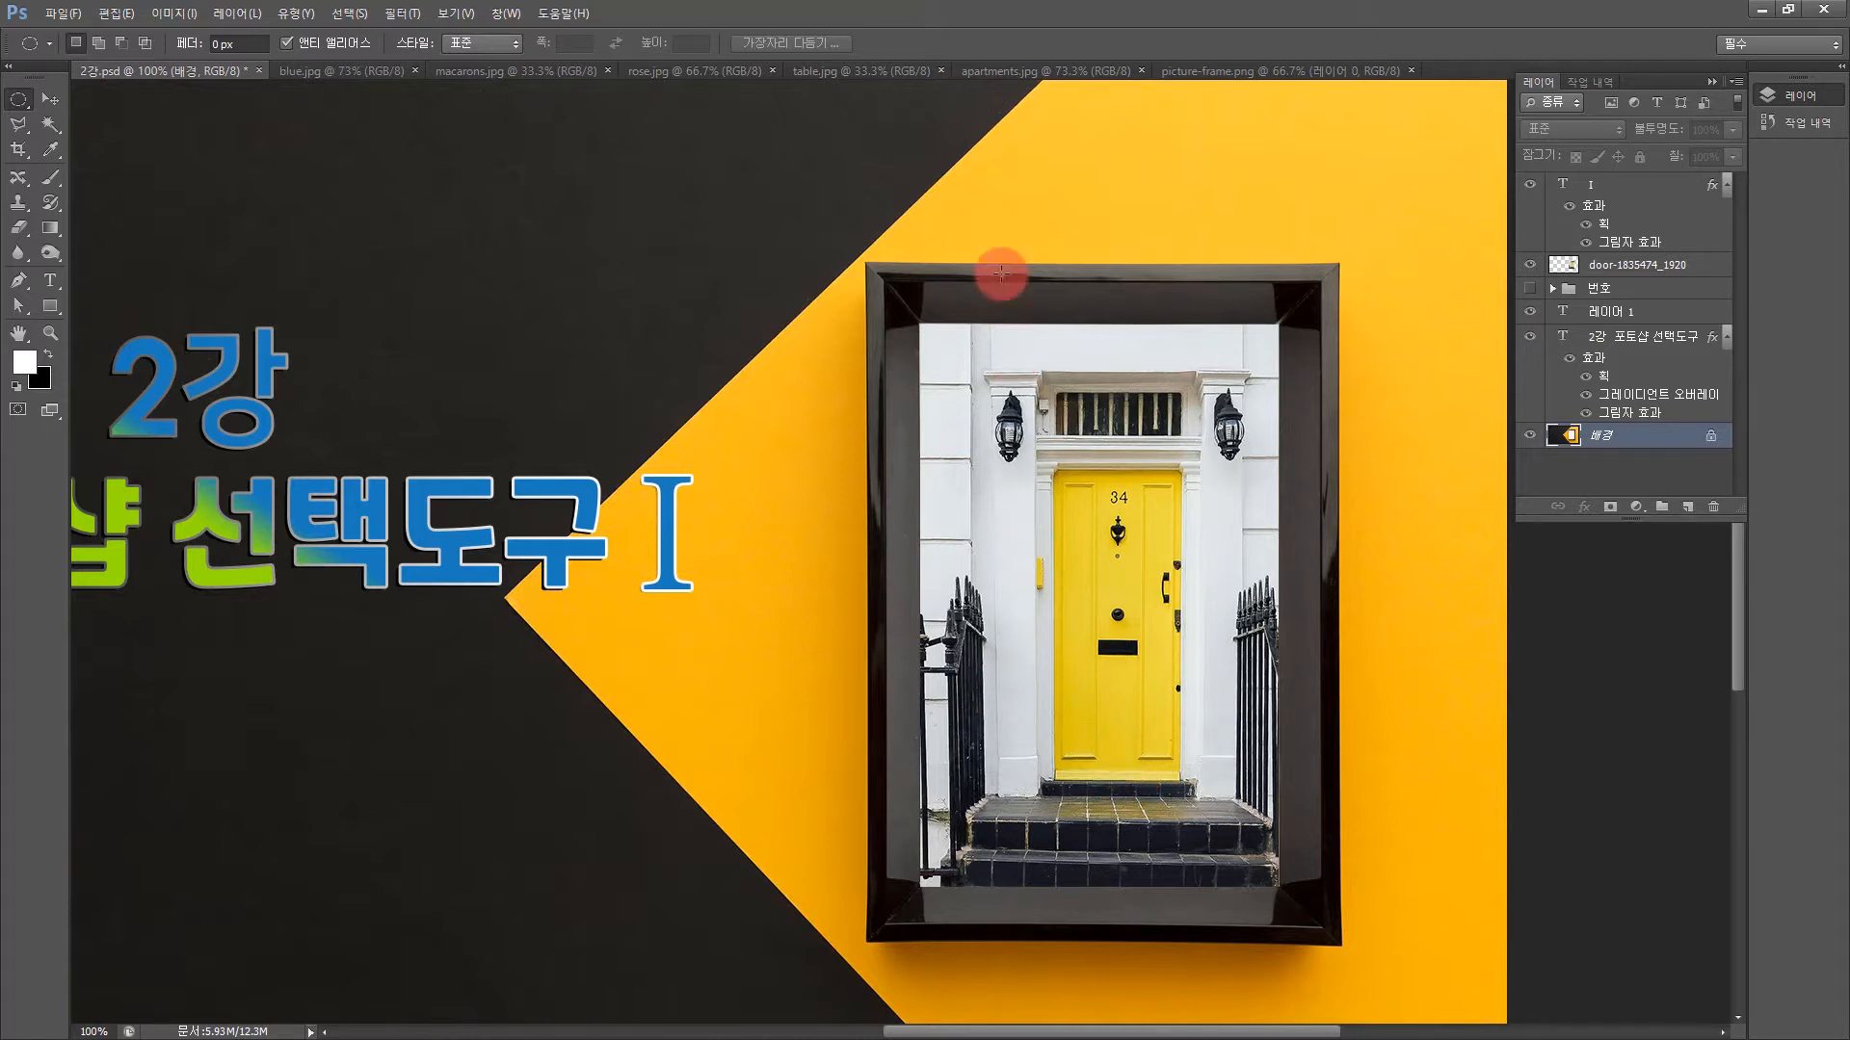
{"action": "left_click", "coordinate": [990, 77]}
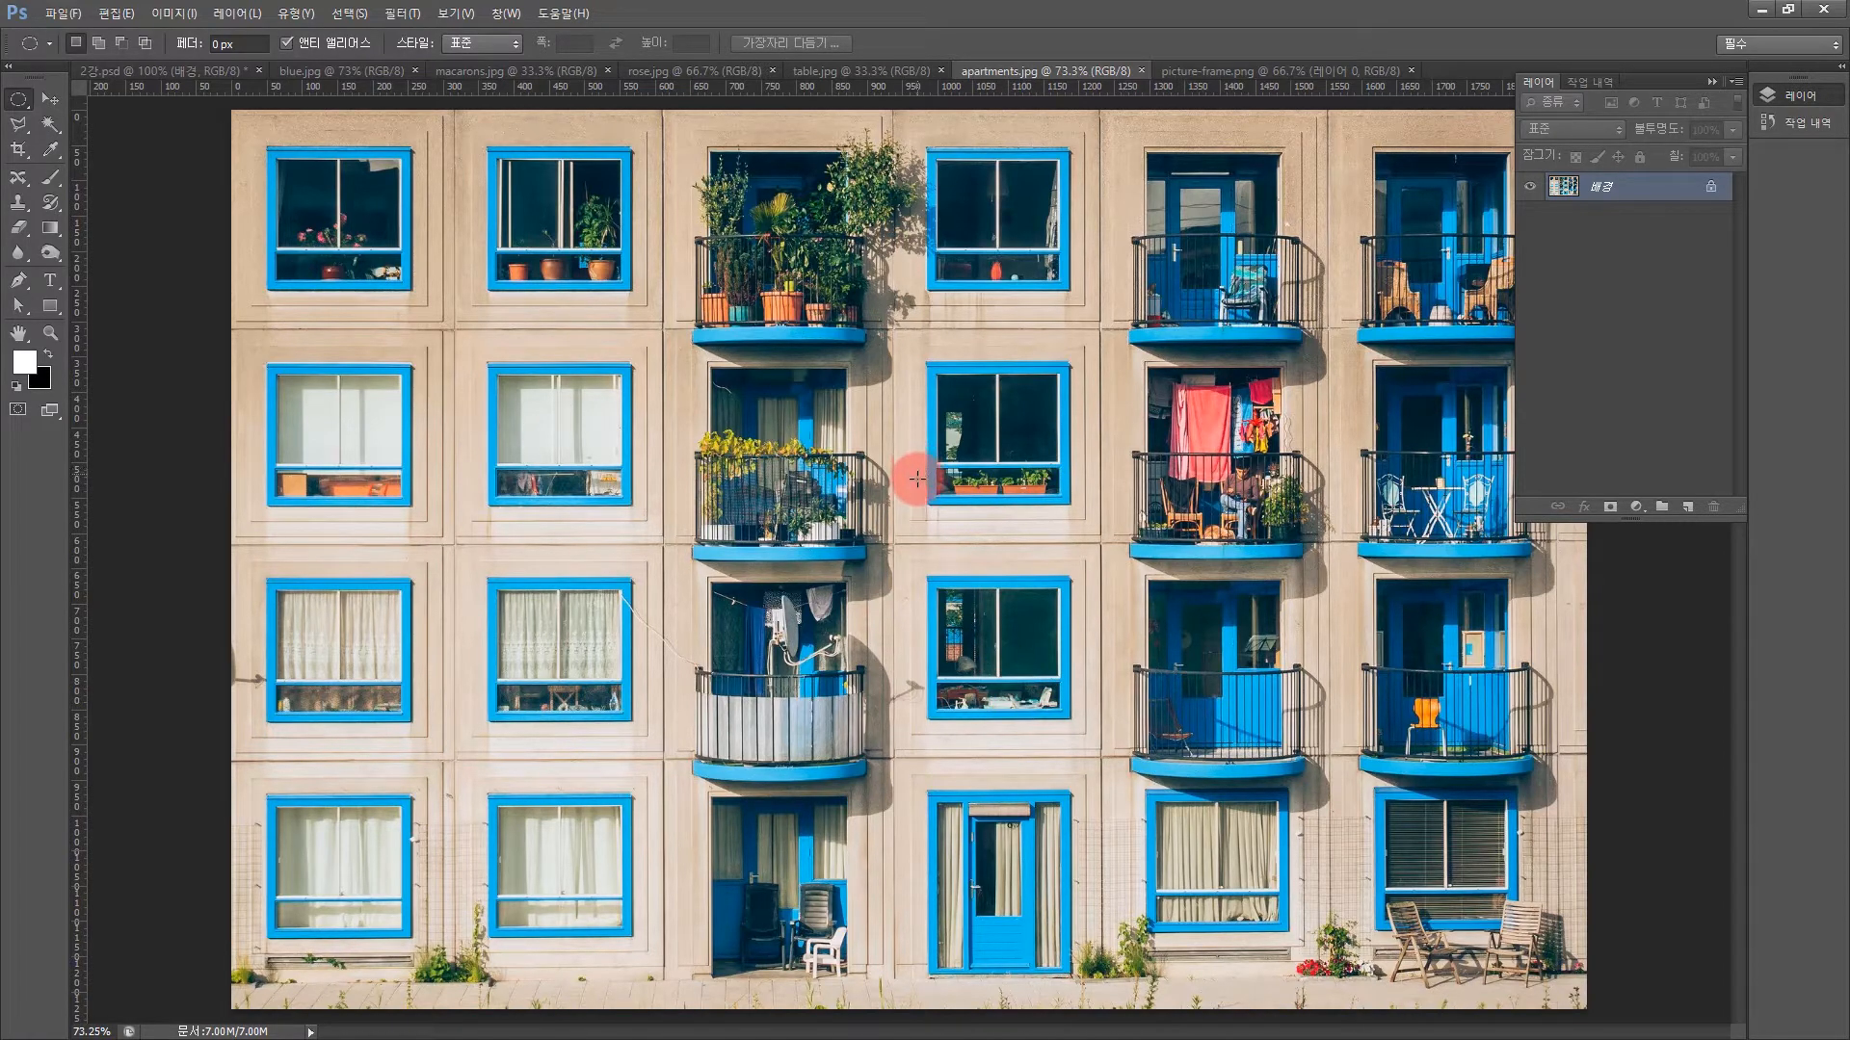
Make a rectangular marquee selection about 175 by 39 px around the planter pane of the second-row window in the fourth column
{"action": "left_click", "coordinate": [56, 332]}
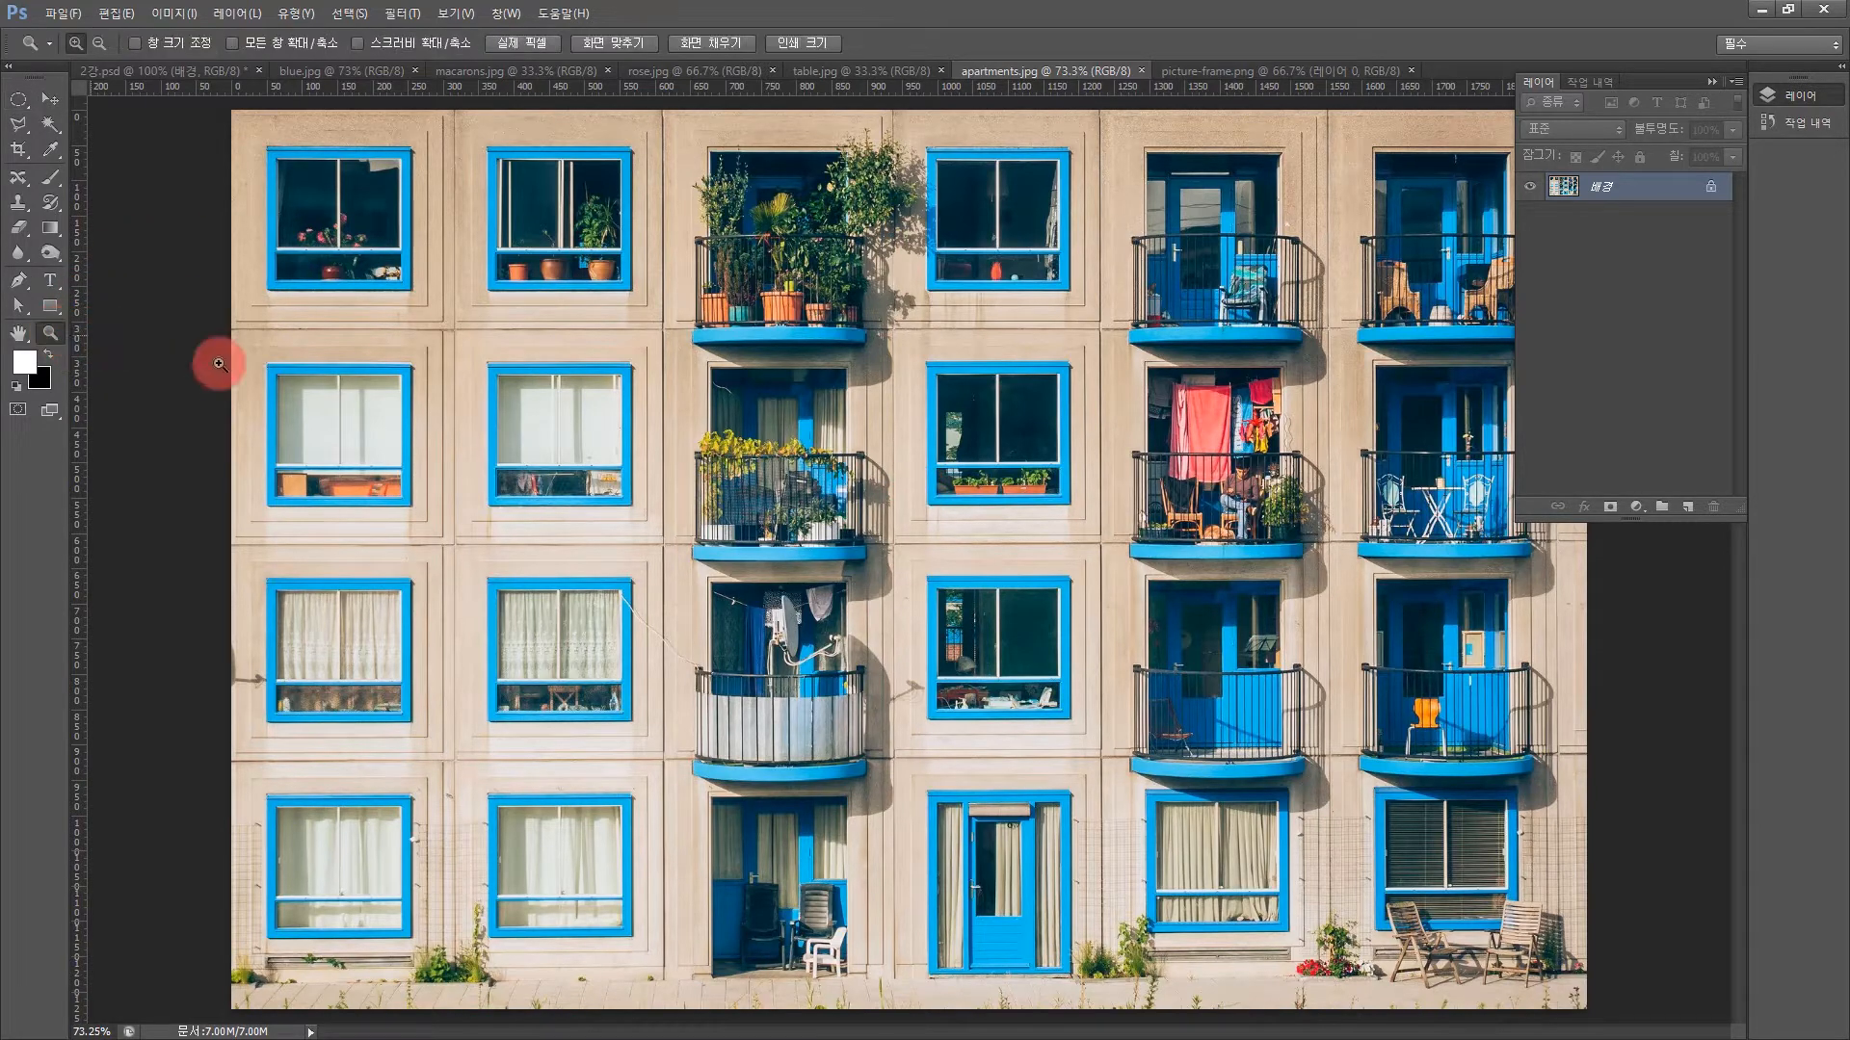
{"action": "left_click", "coordinate": [1154, 748]}
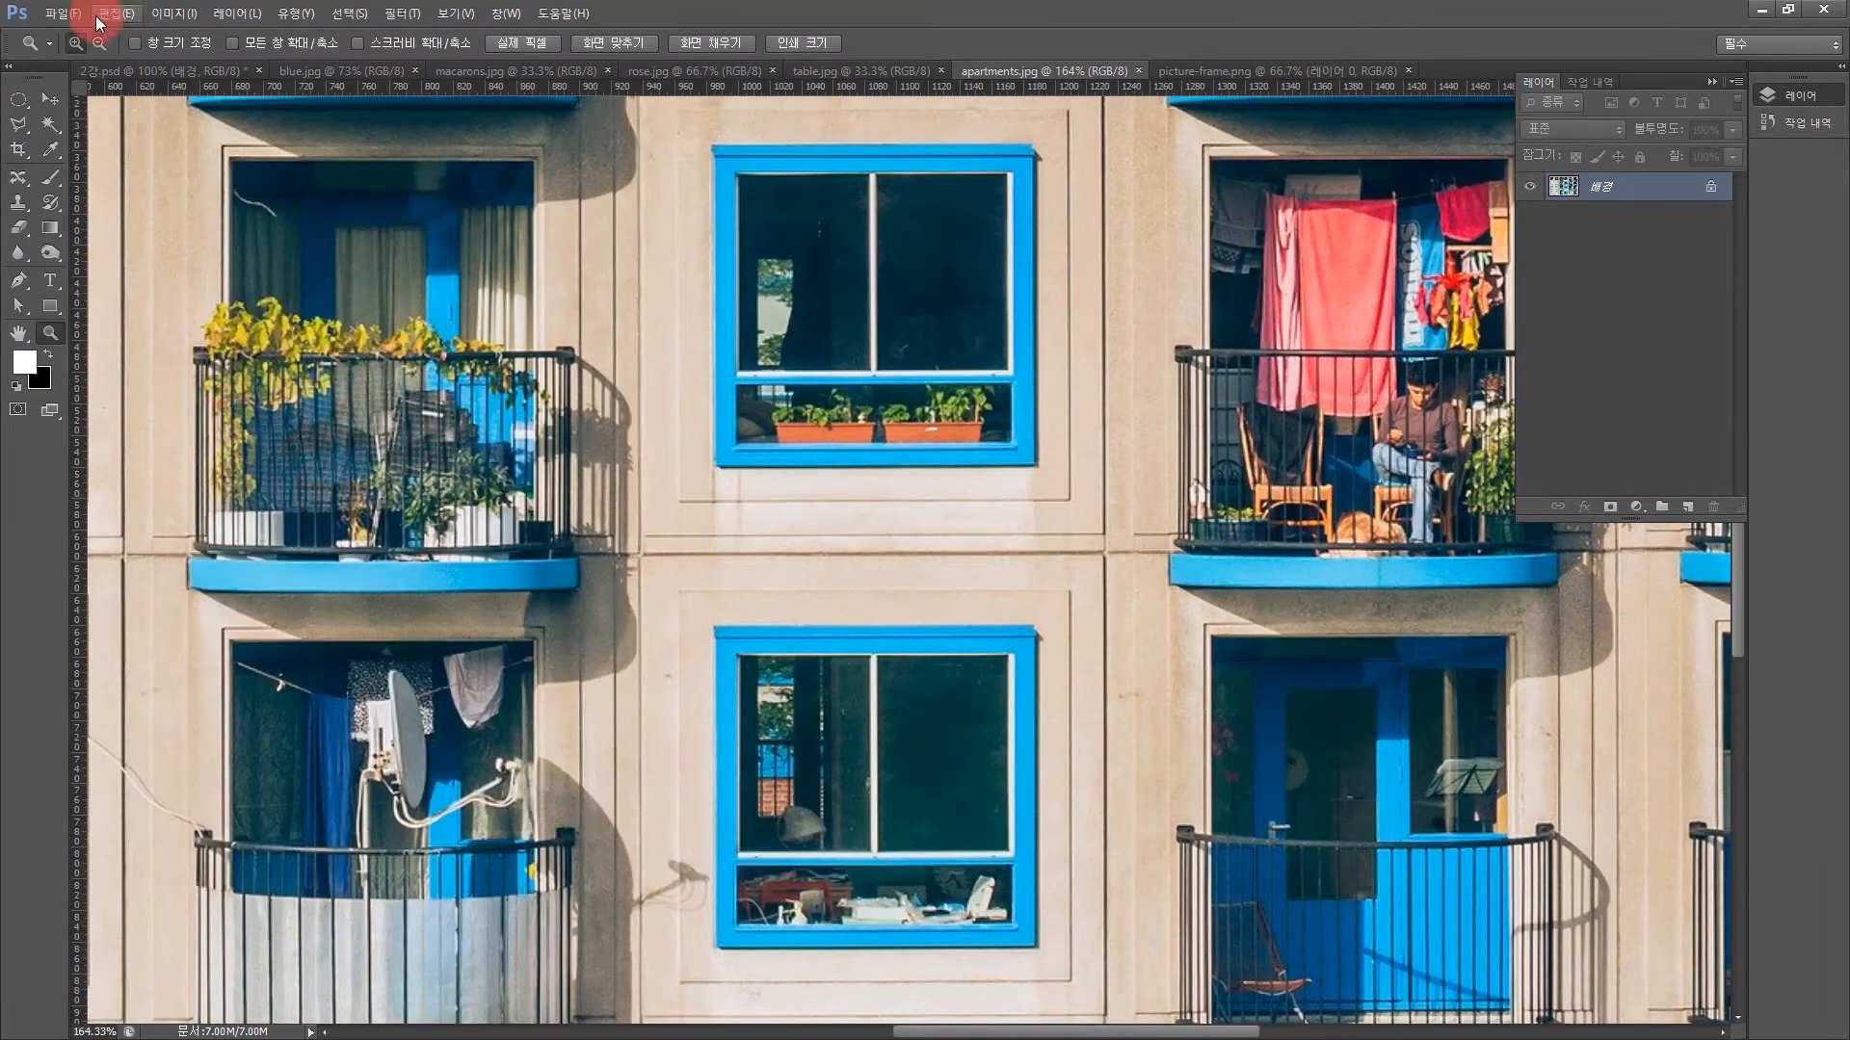
{"action": "left_click", "coordinate": [27, 97]}
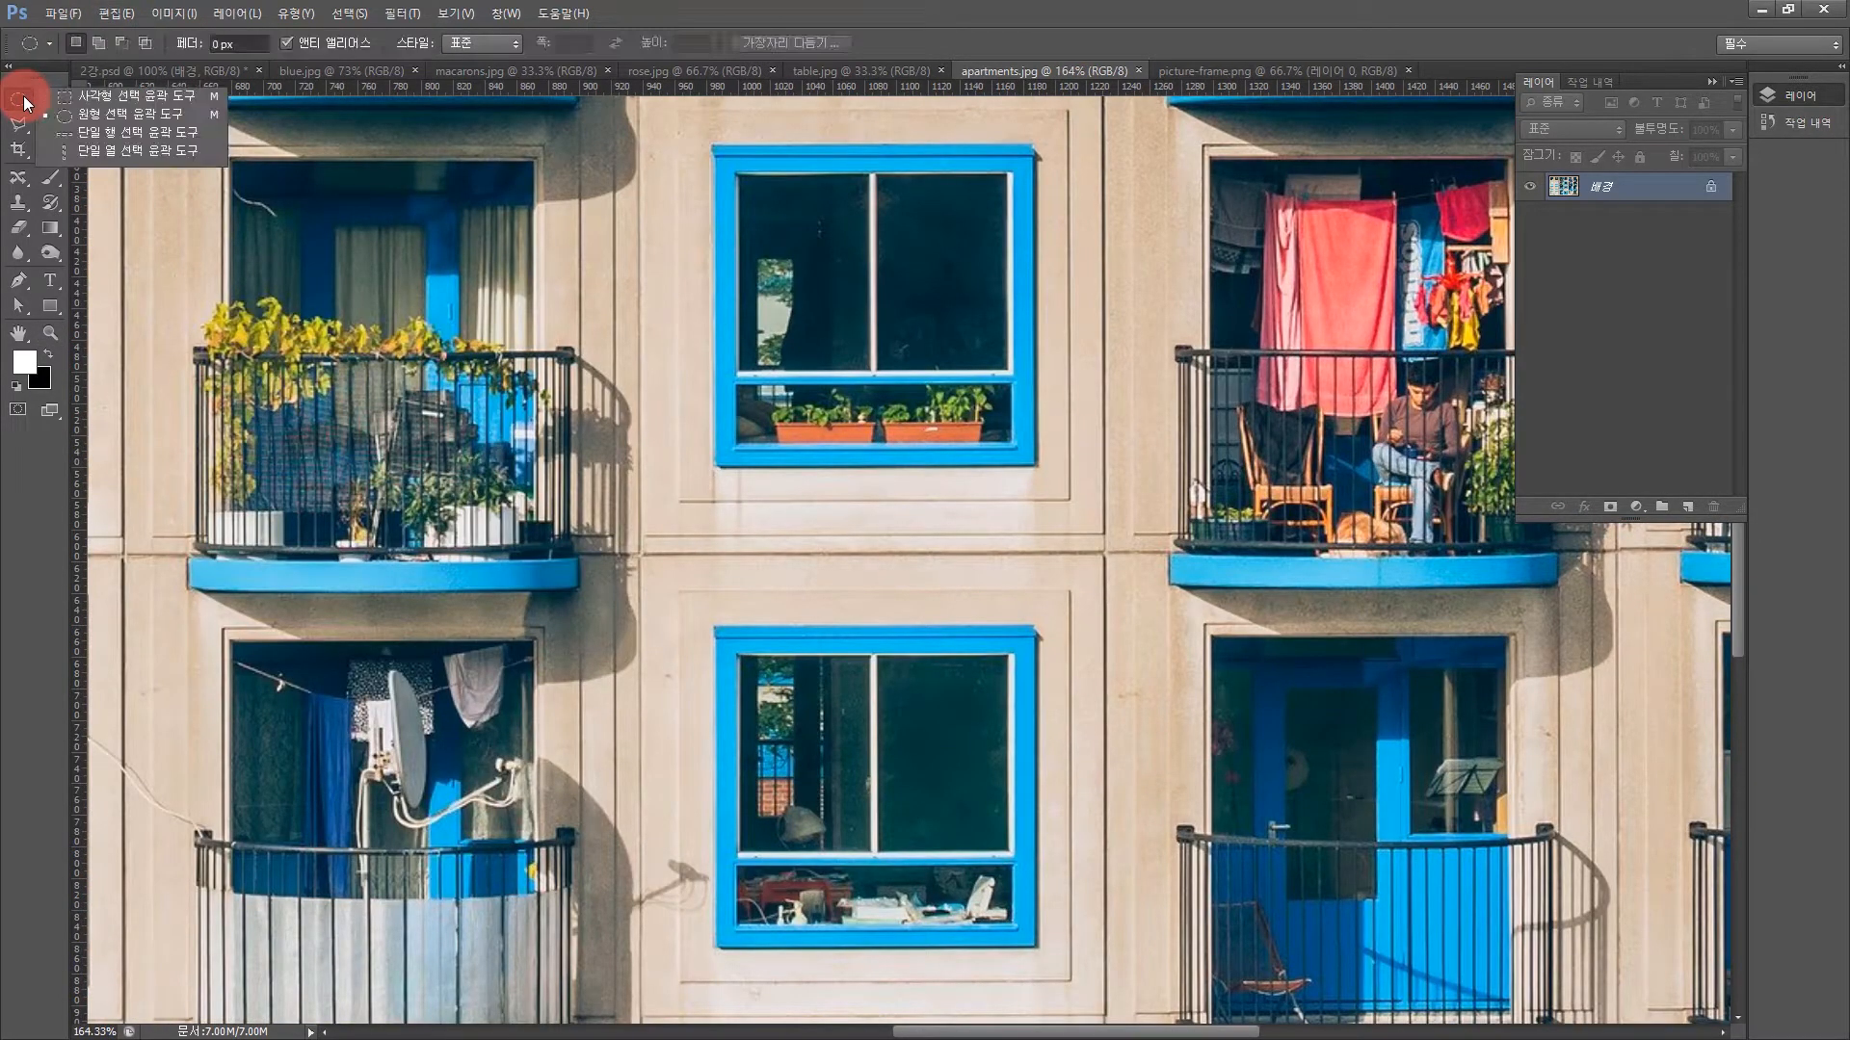
{"action": "left_click", "coordinate": [108, 100]}
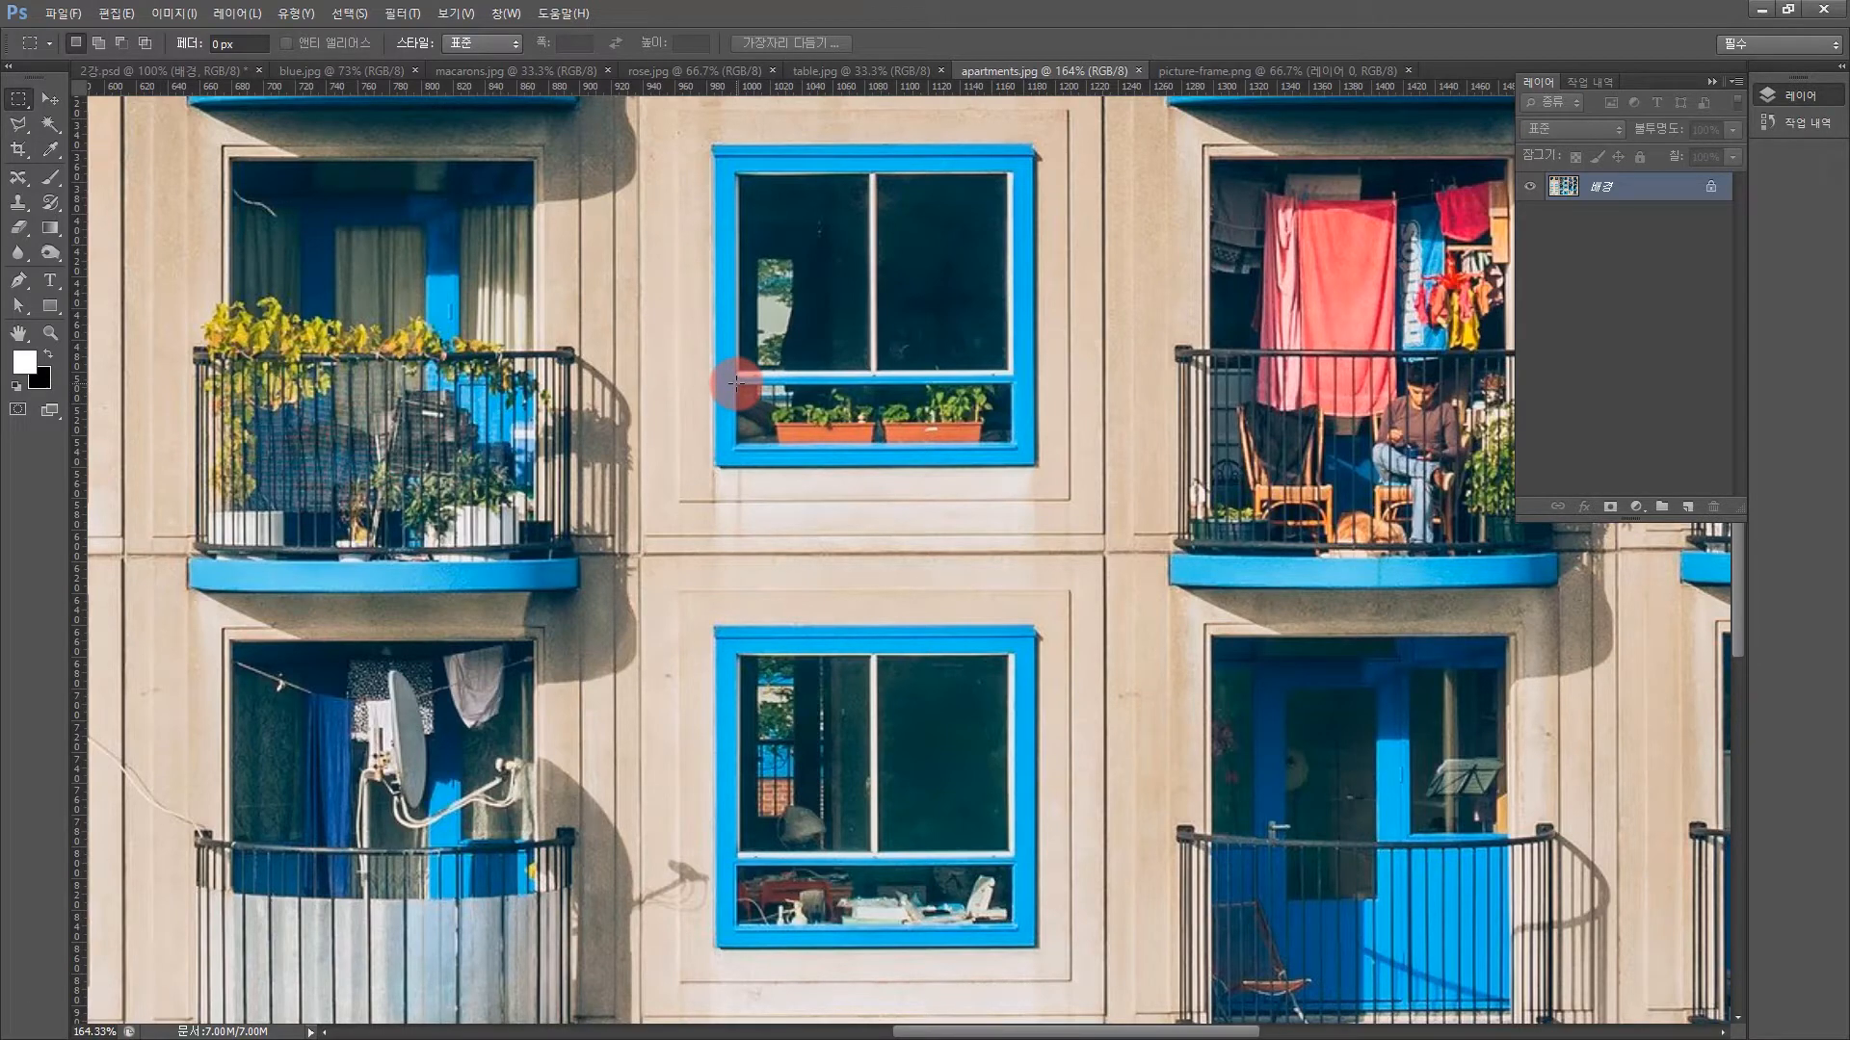
{"action": "left_click_drag", "start_coordinate": [748, 384], "coordinate": [1010, 442]}
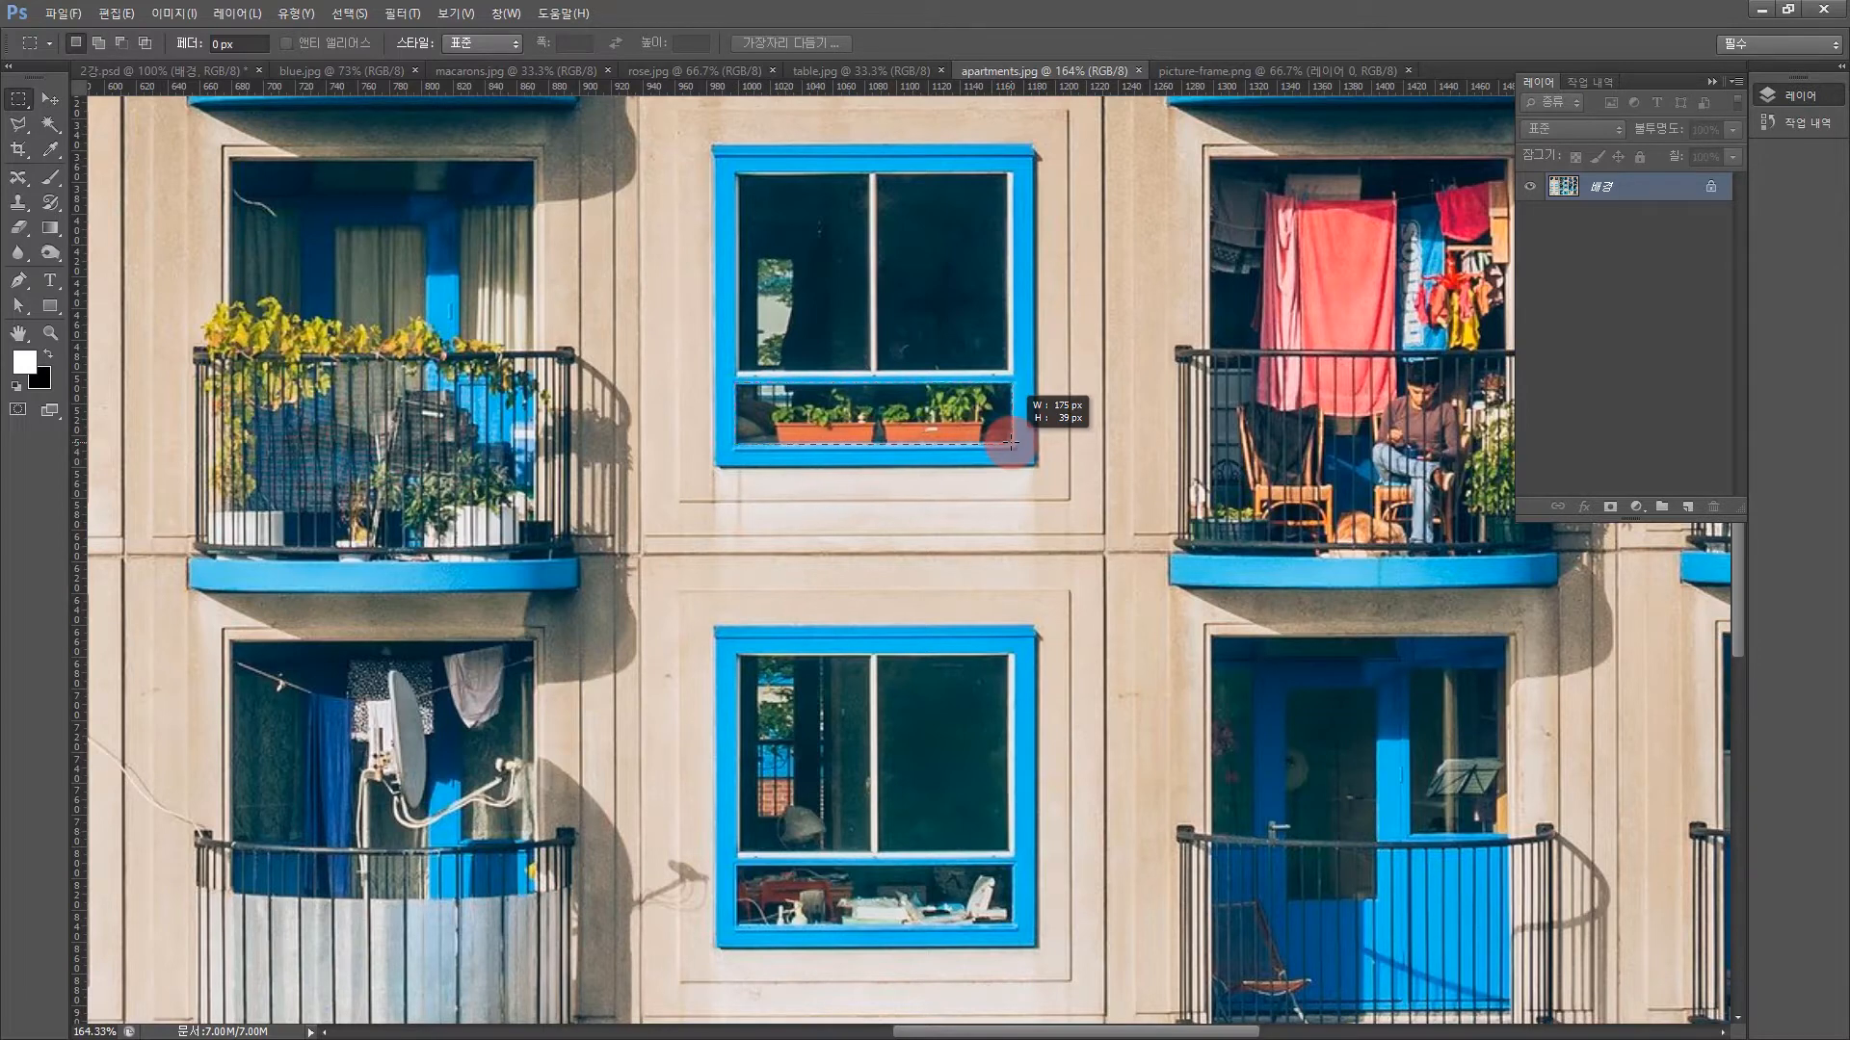
{"action": "left_click_drag", "start_coordinate": [1011, 442], "coordinate": [1010, 443]}
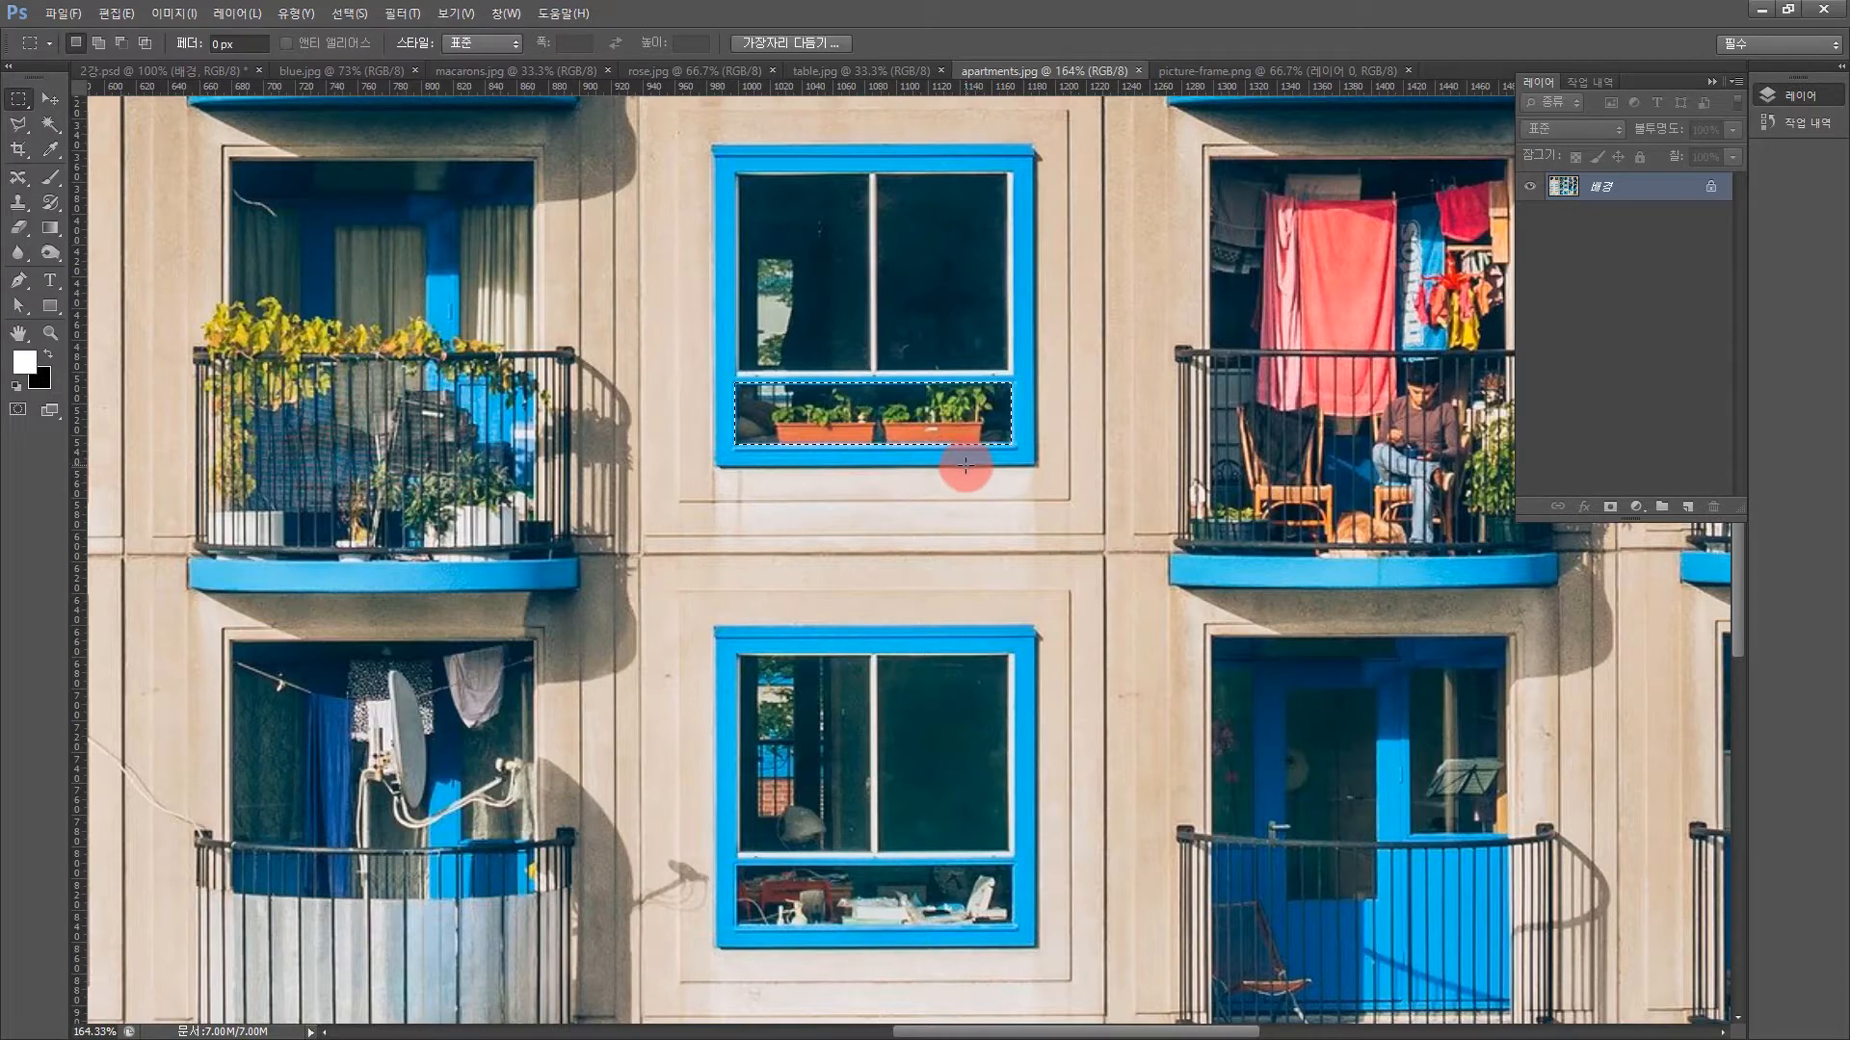
Copy the selected planter pane and paste it as a new layer
{"action": "left_click", "coordinate": [120, 13]}
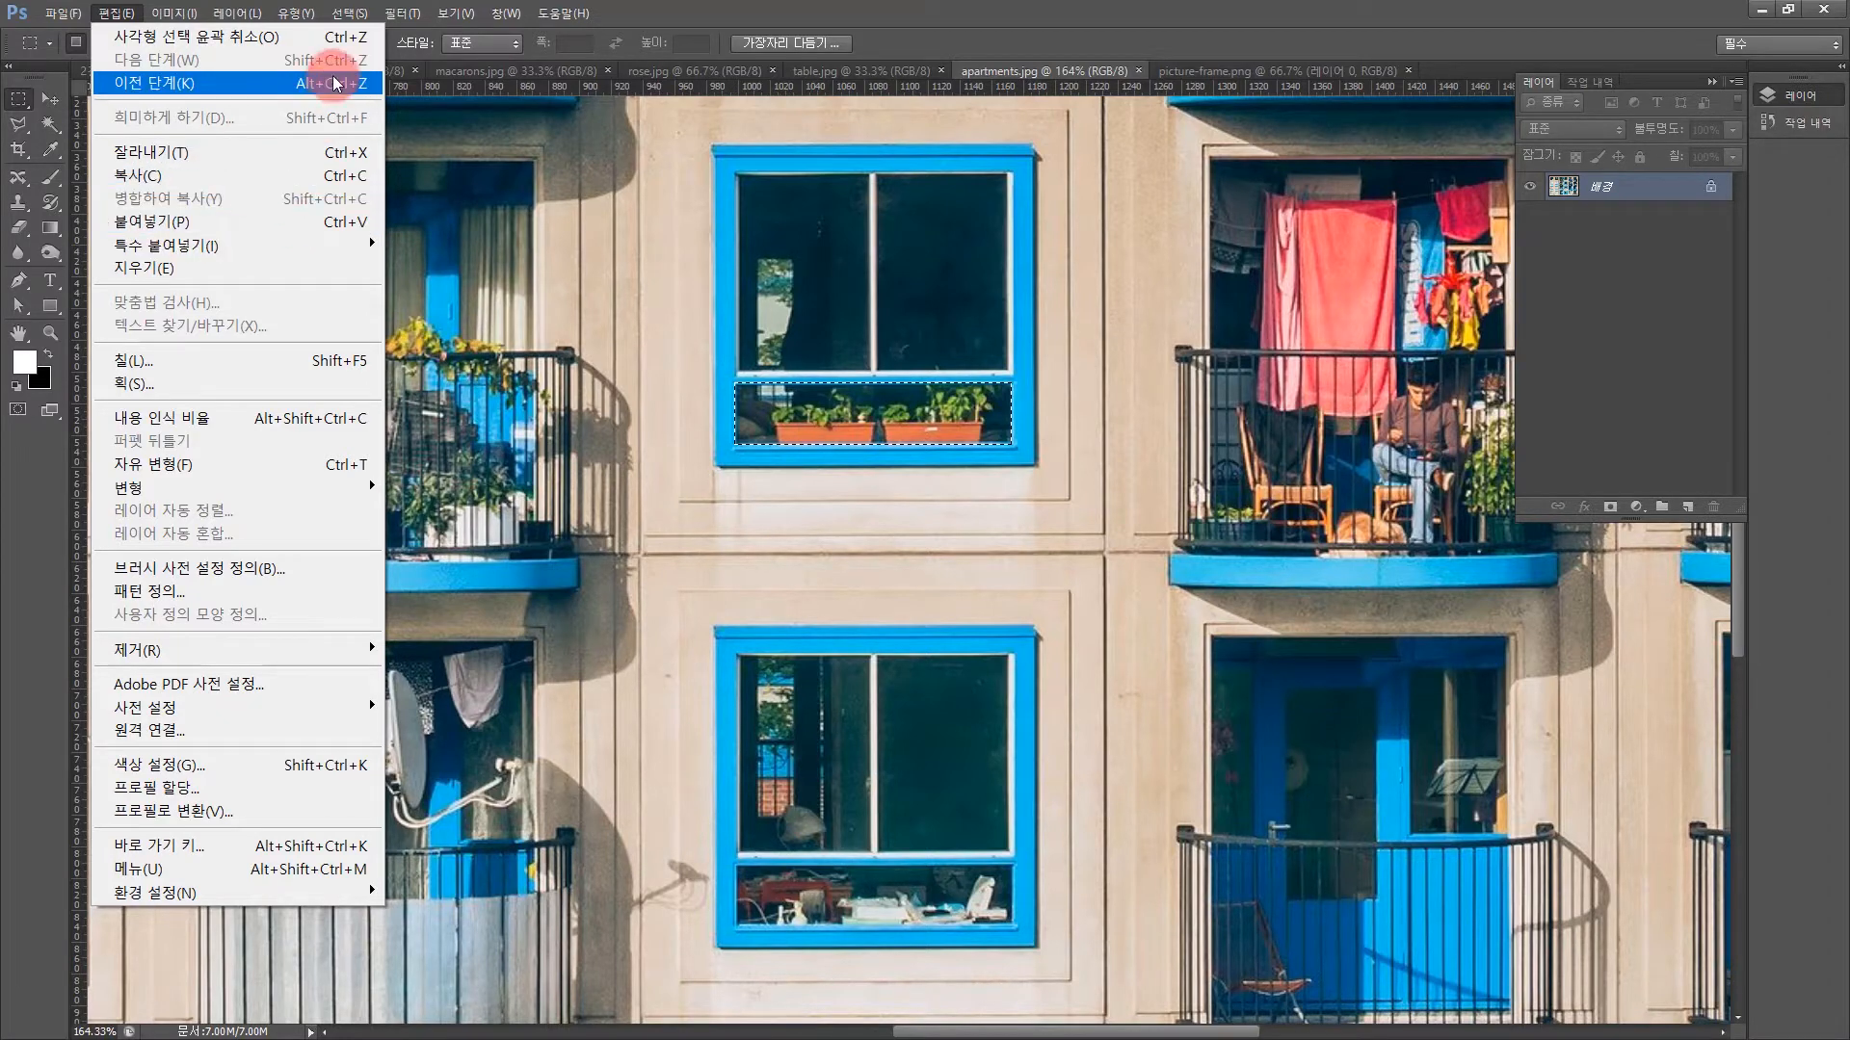
{"action": "left_click", "coordinate": [1195, 11]}
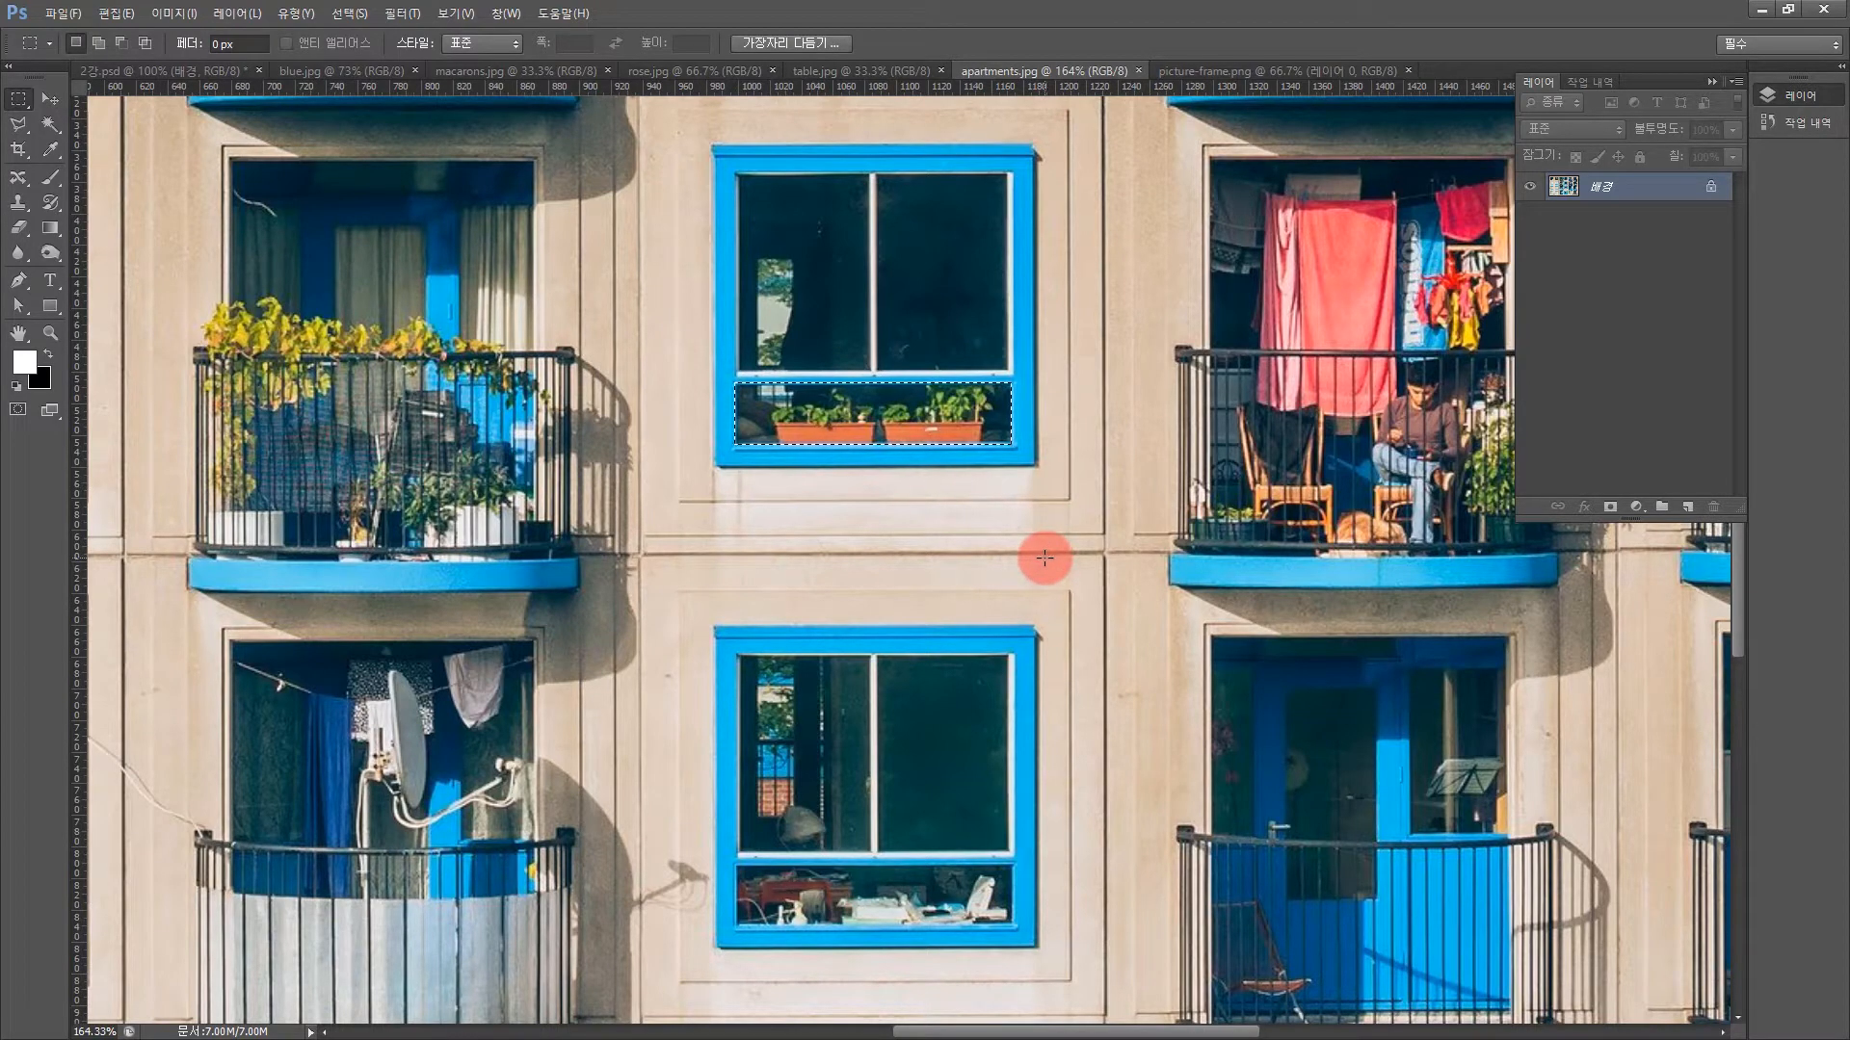
{"action": "key", "text": "ctrl+c"}
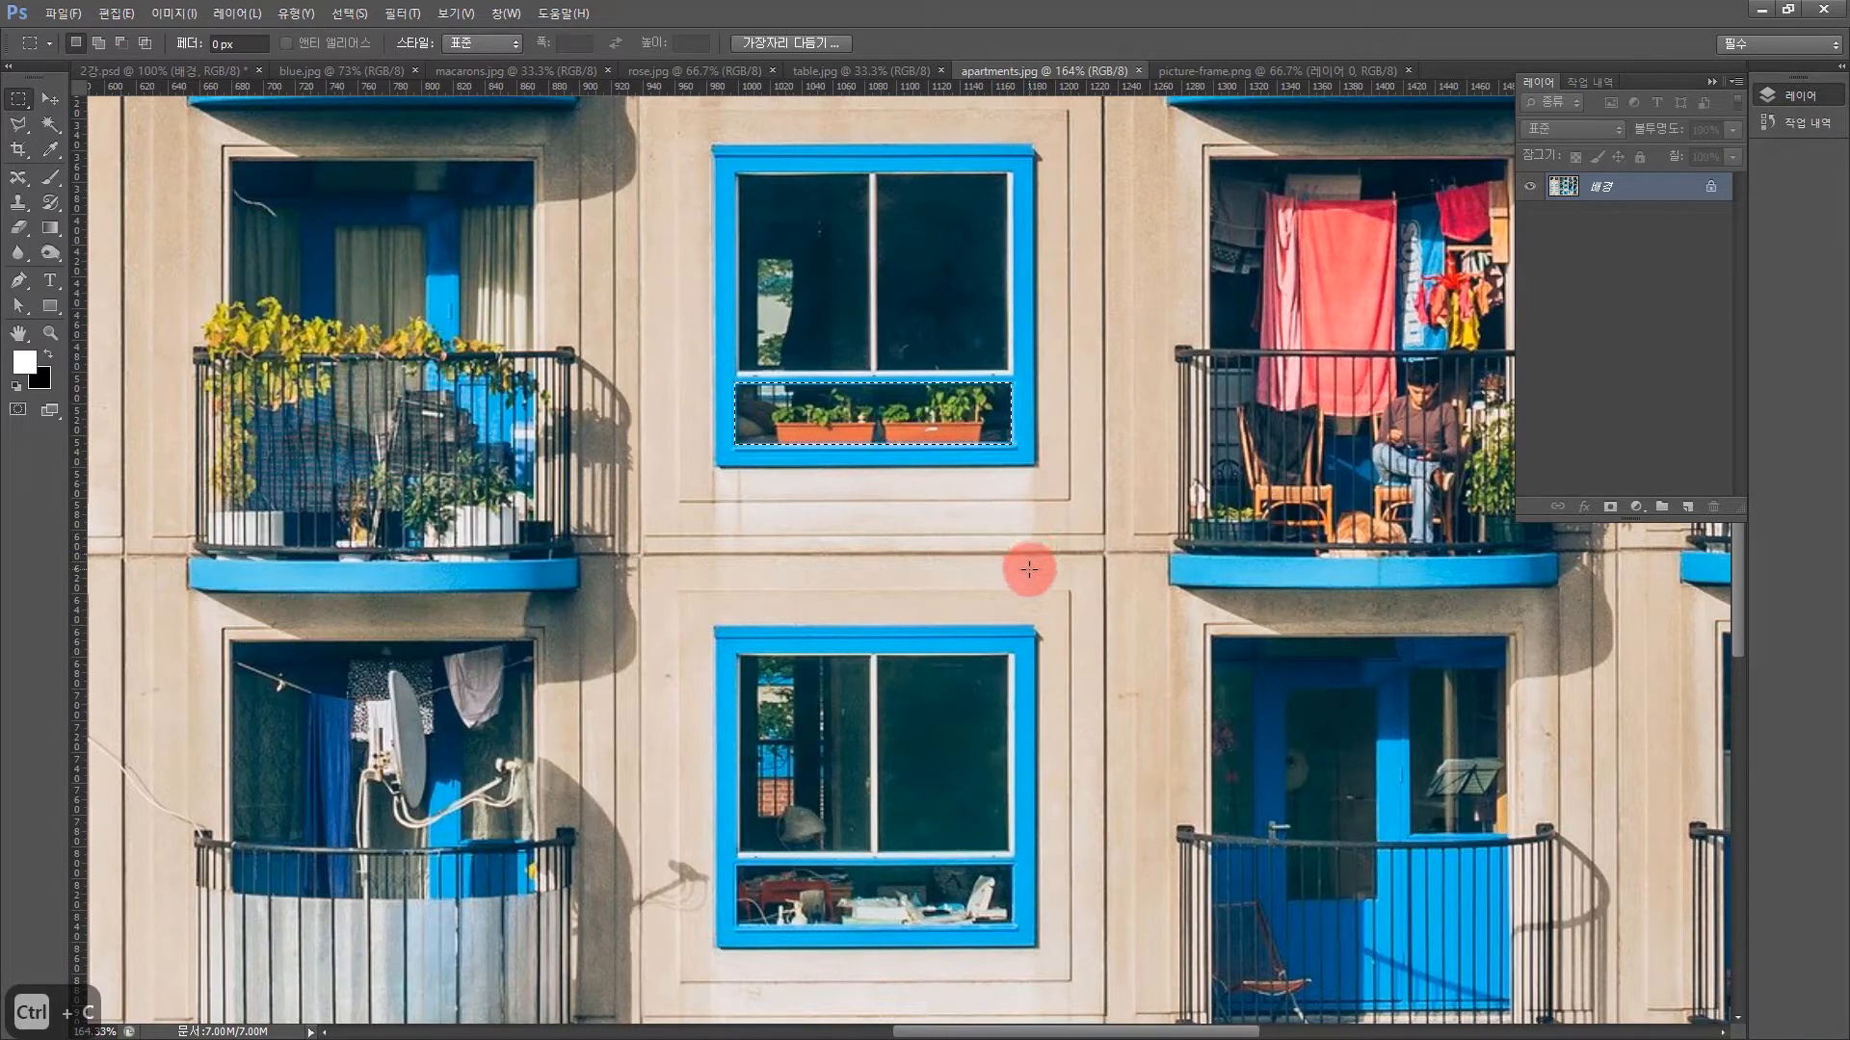
{"action": "key", "text": "ctrl+v"}
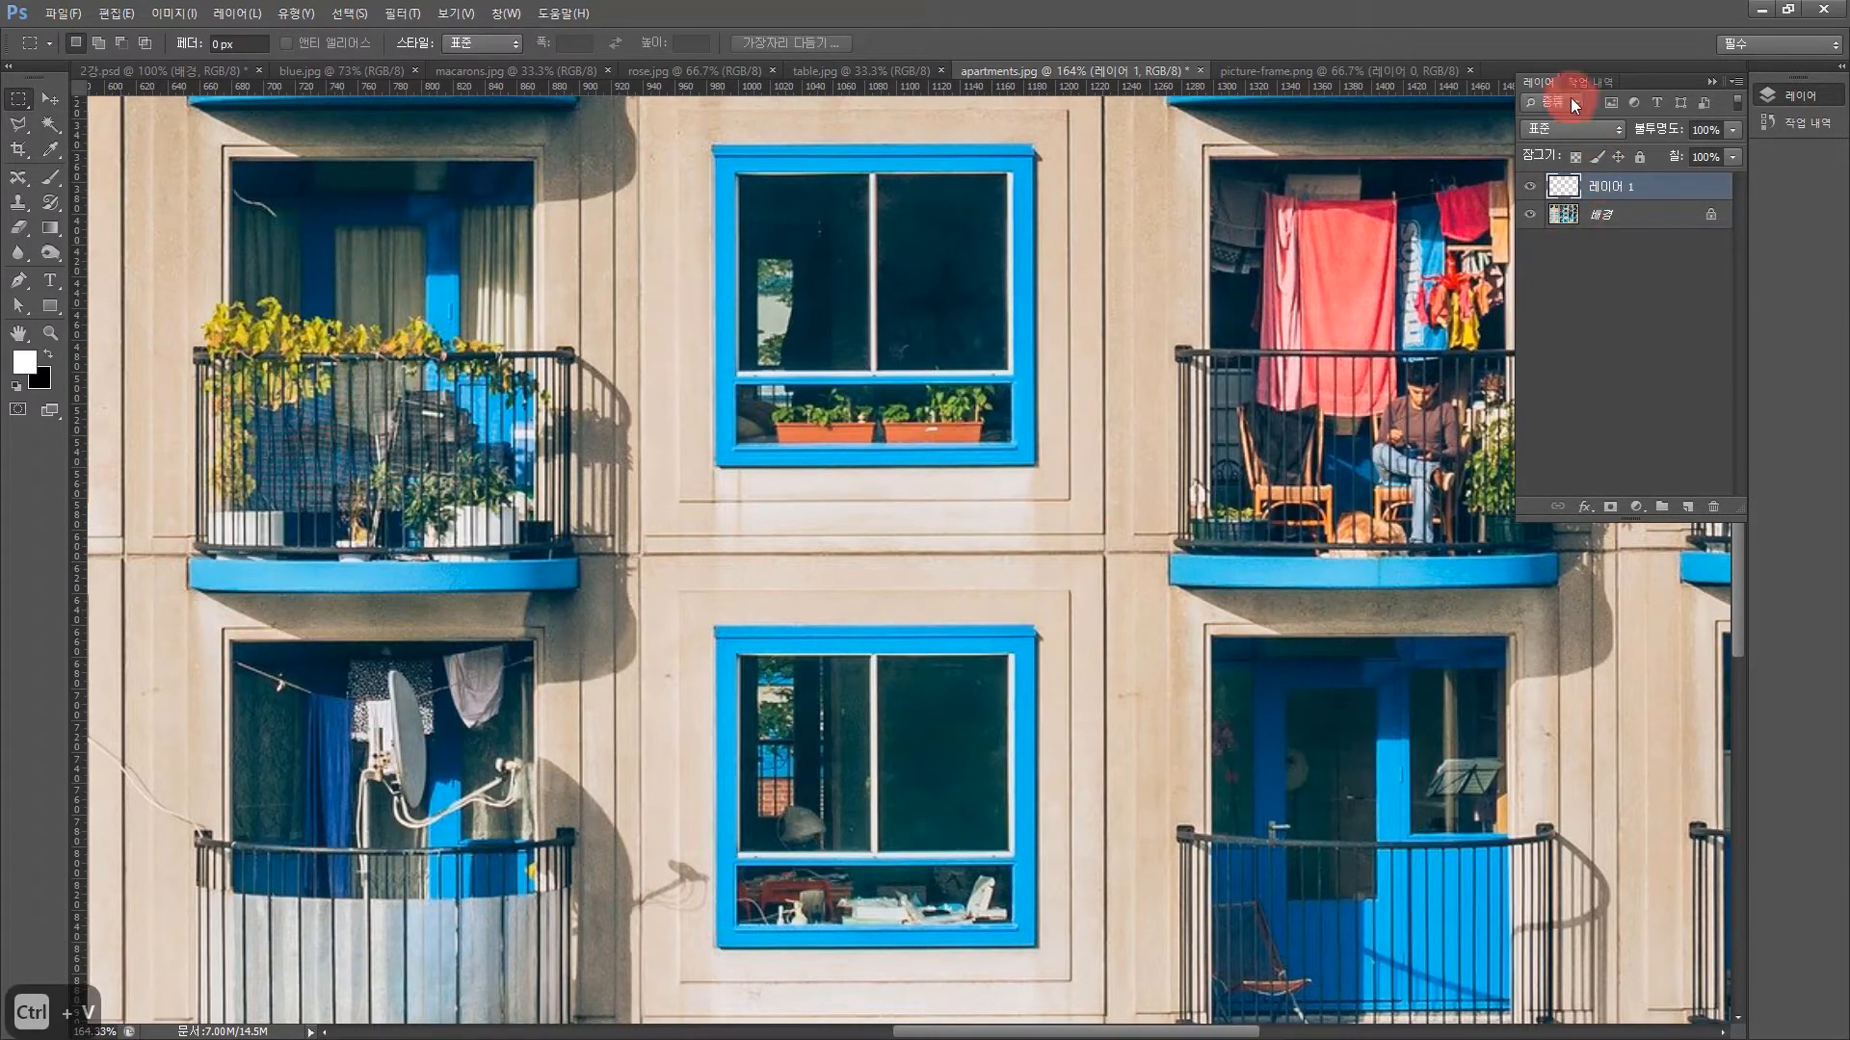
Examine the pasted planter layer against the background by repeatedly hiding and showing it
{"action": "left_click", "coordinate": [1601, 216]}
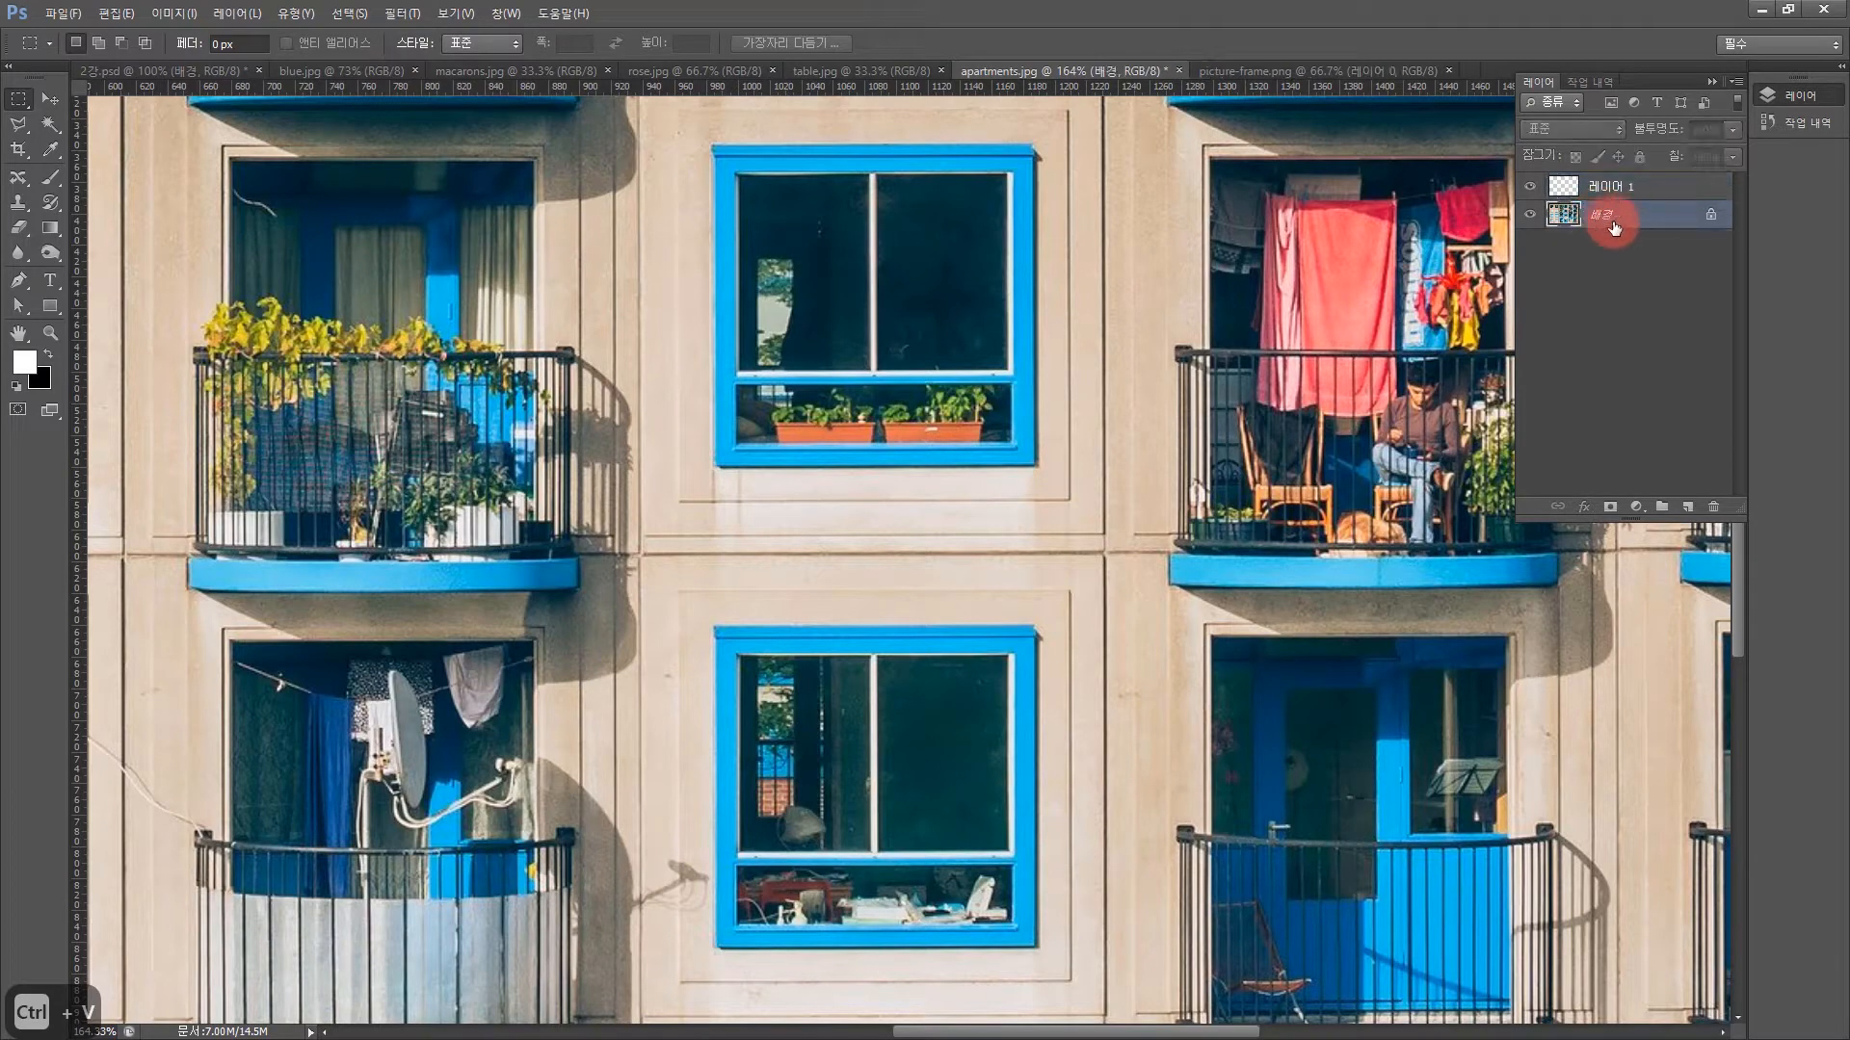
{"action": "left_click", "coordinate": [1643, 188]}
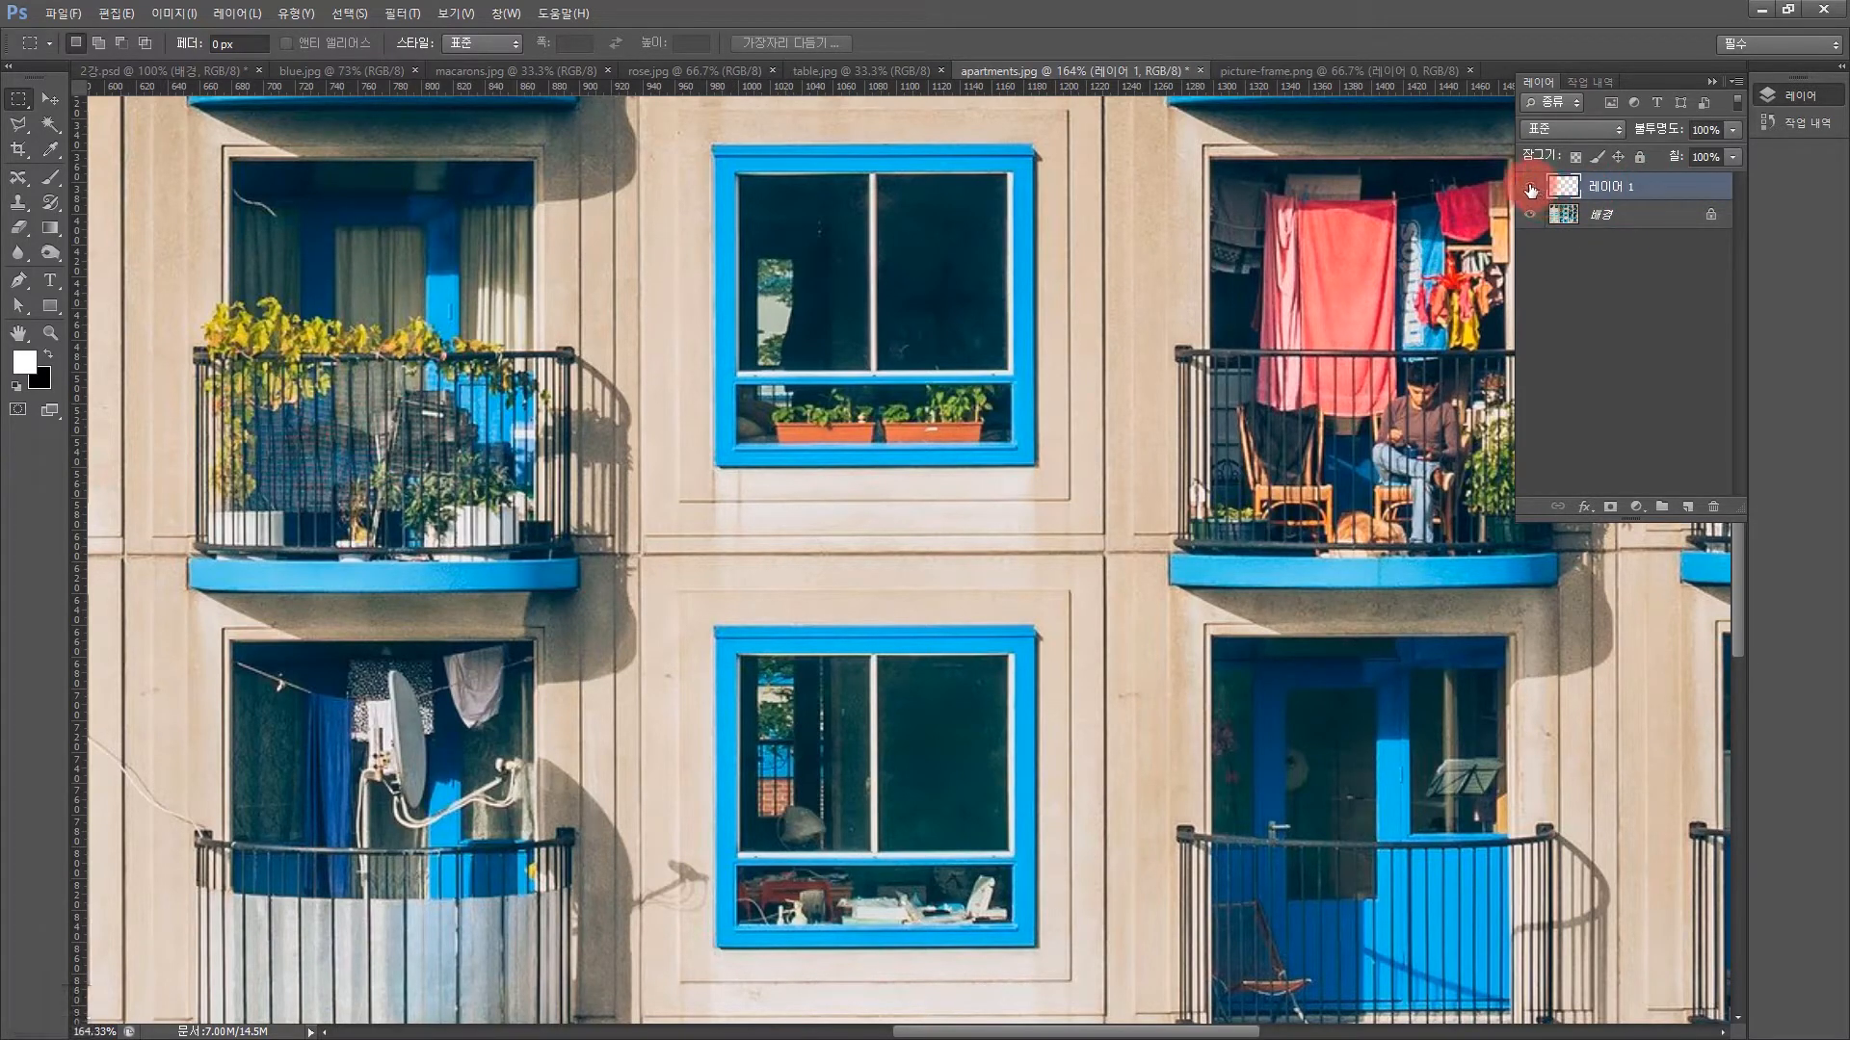
{"action": "left_click", "coordinate": [1530, 190]}
{"action": "left_click", "coordinate": [1529, 190]}
{"action": "left_click", "coordinate": [1530, 190]}
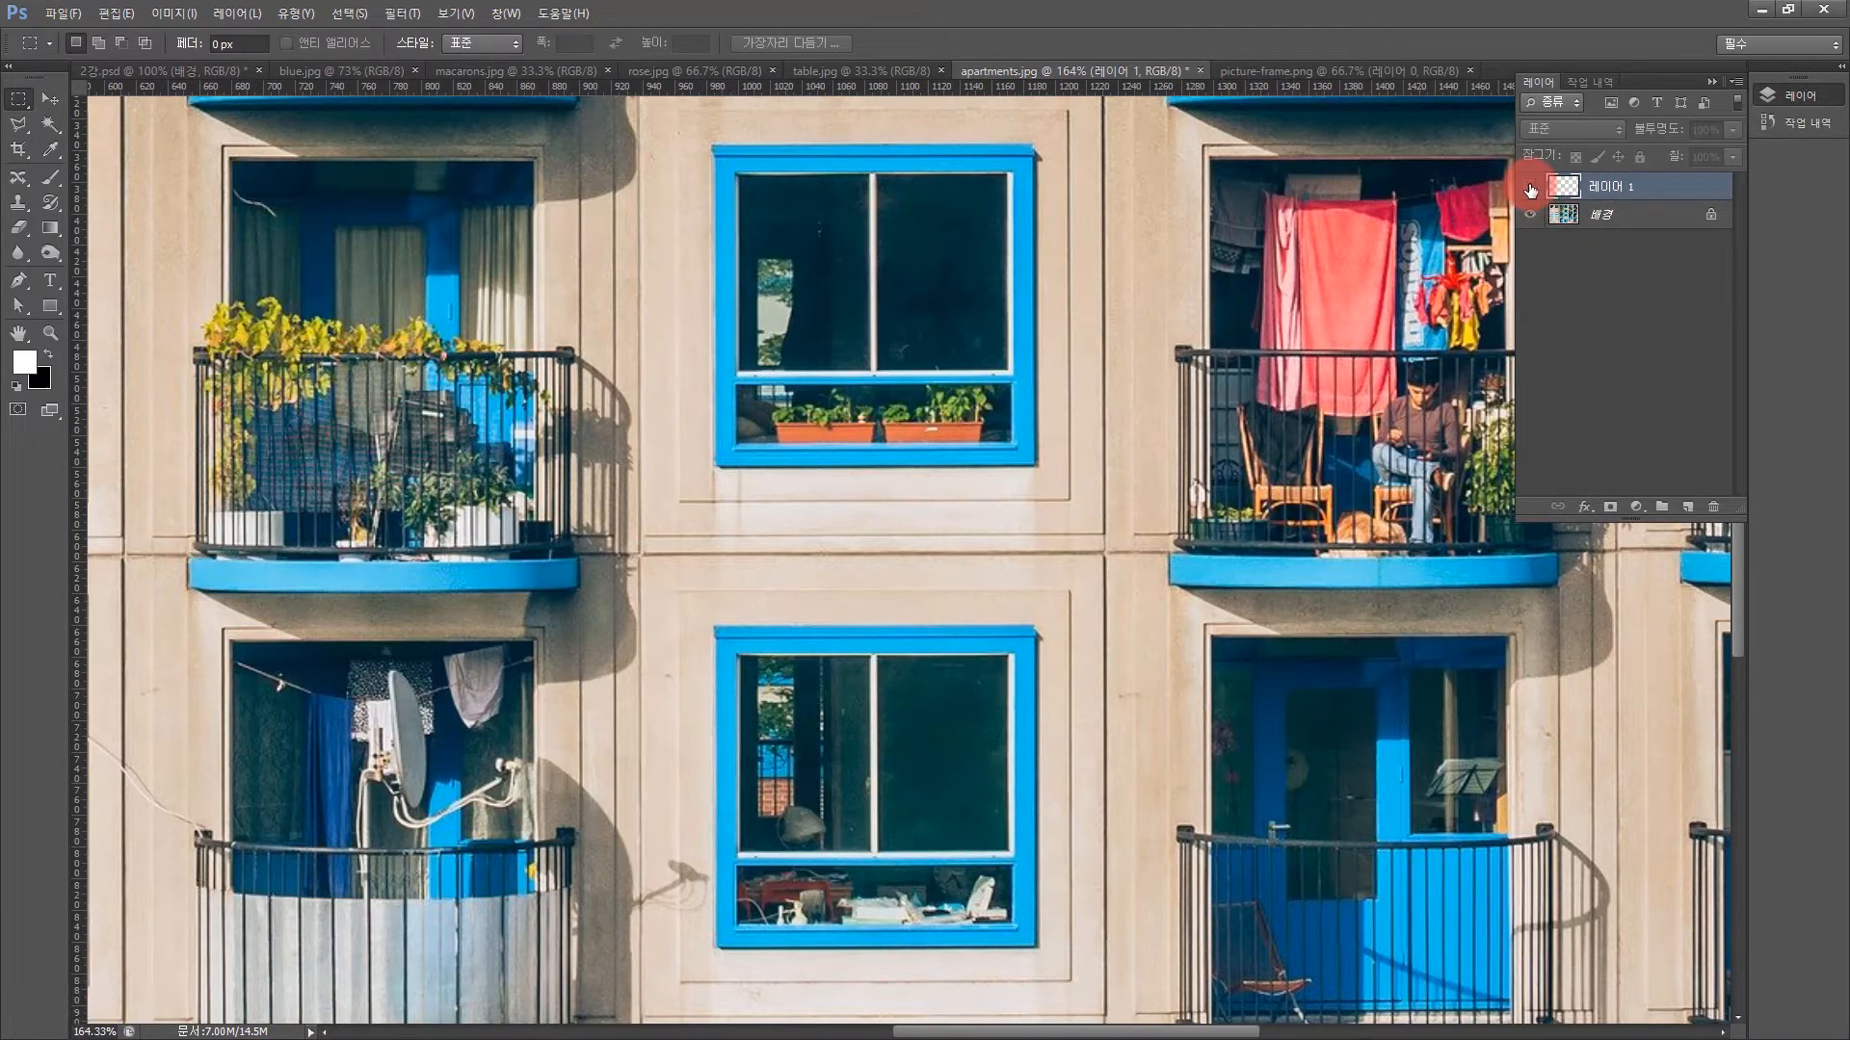
{"action": "left_click", "coordinate": [1530, 189]}
{"action": "left_click", "coordinate": [1530, 190]}
{"action": "left_click", "coordinate": [1530, 190]}
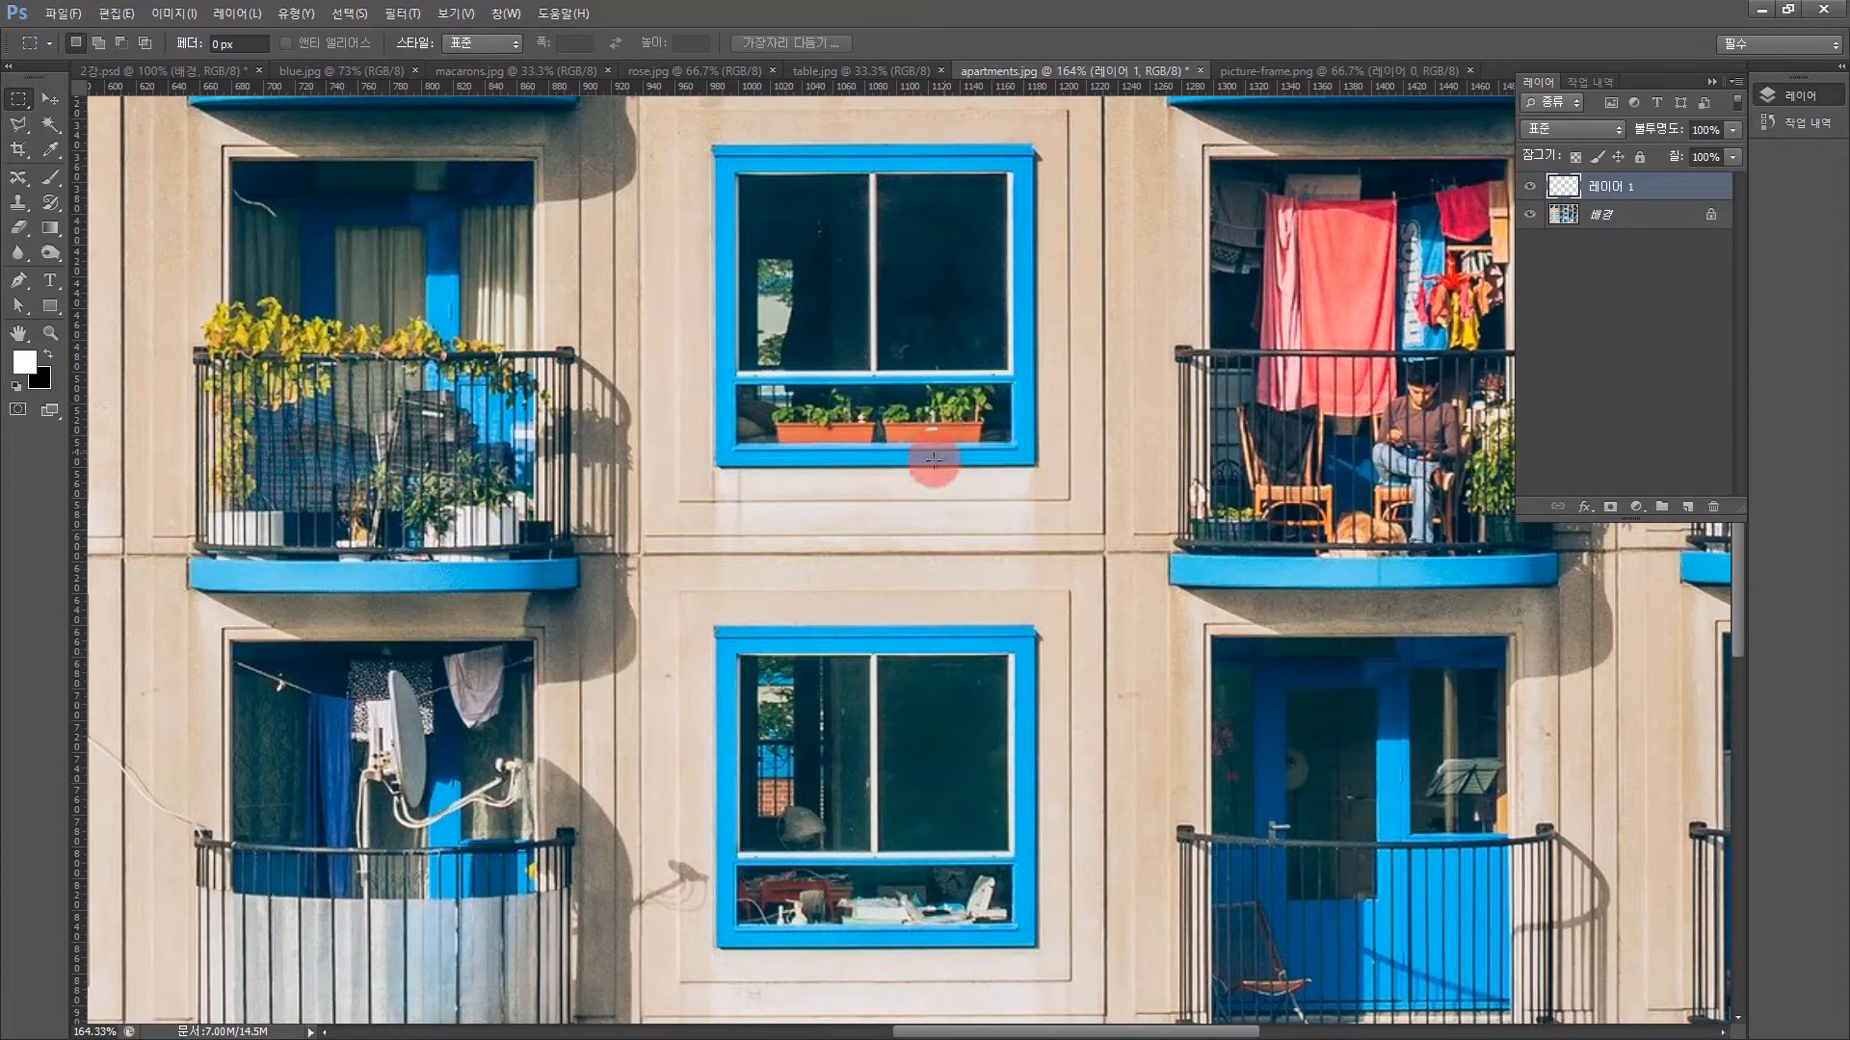
{"action": "left_click", "coordinate": [1530, 190]}
{"action": "left_click", "coordinate": [1530, 190]}
{"action": "left_click", "coordinate": [1530, 190]}
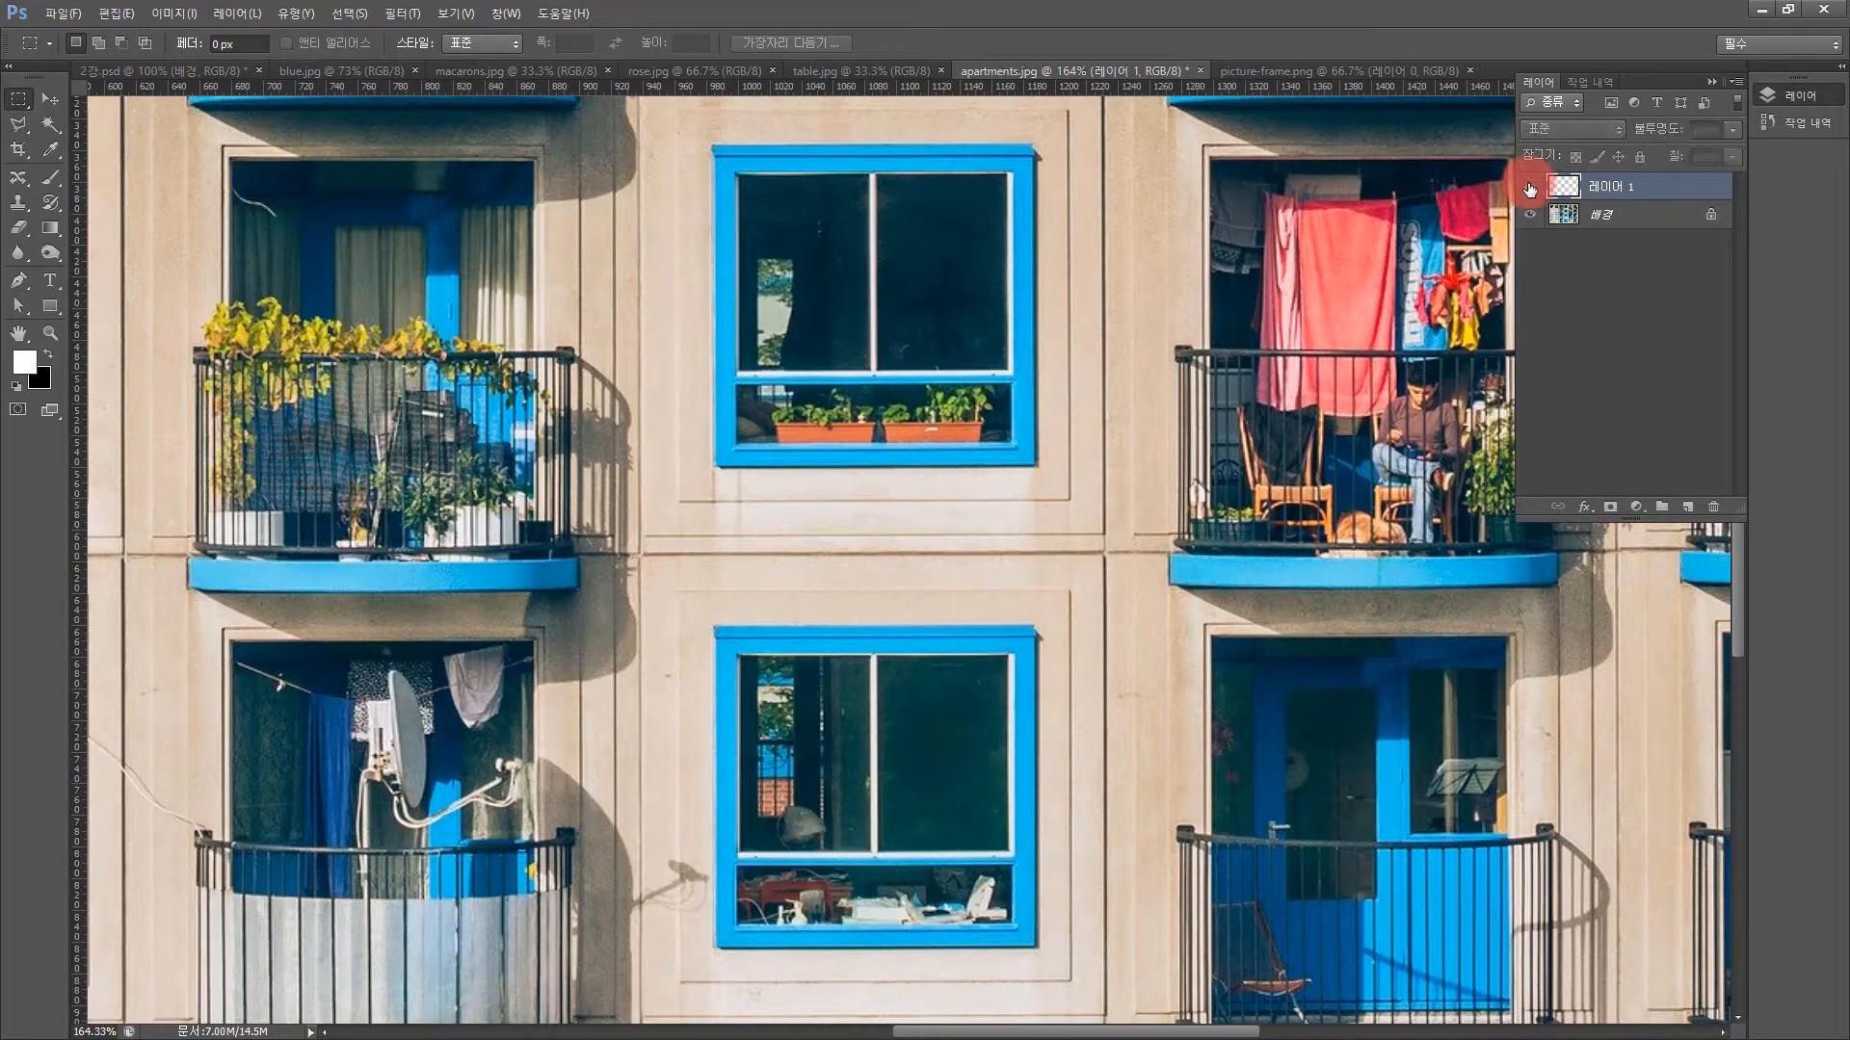
{"action": "left_click", "coordinate": [1530, 190]}
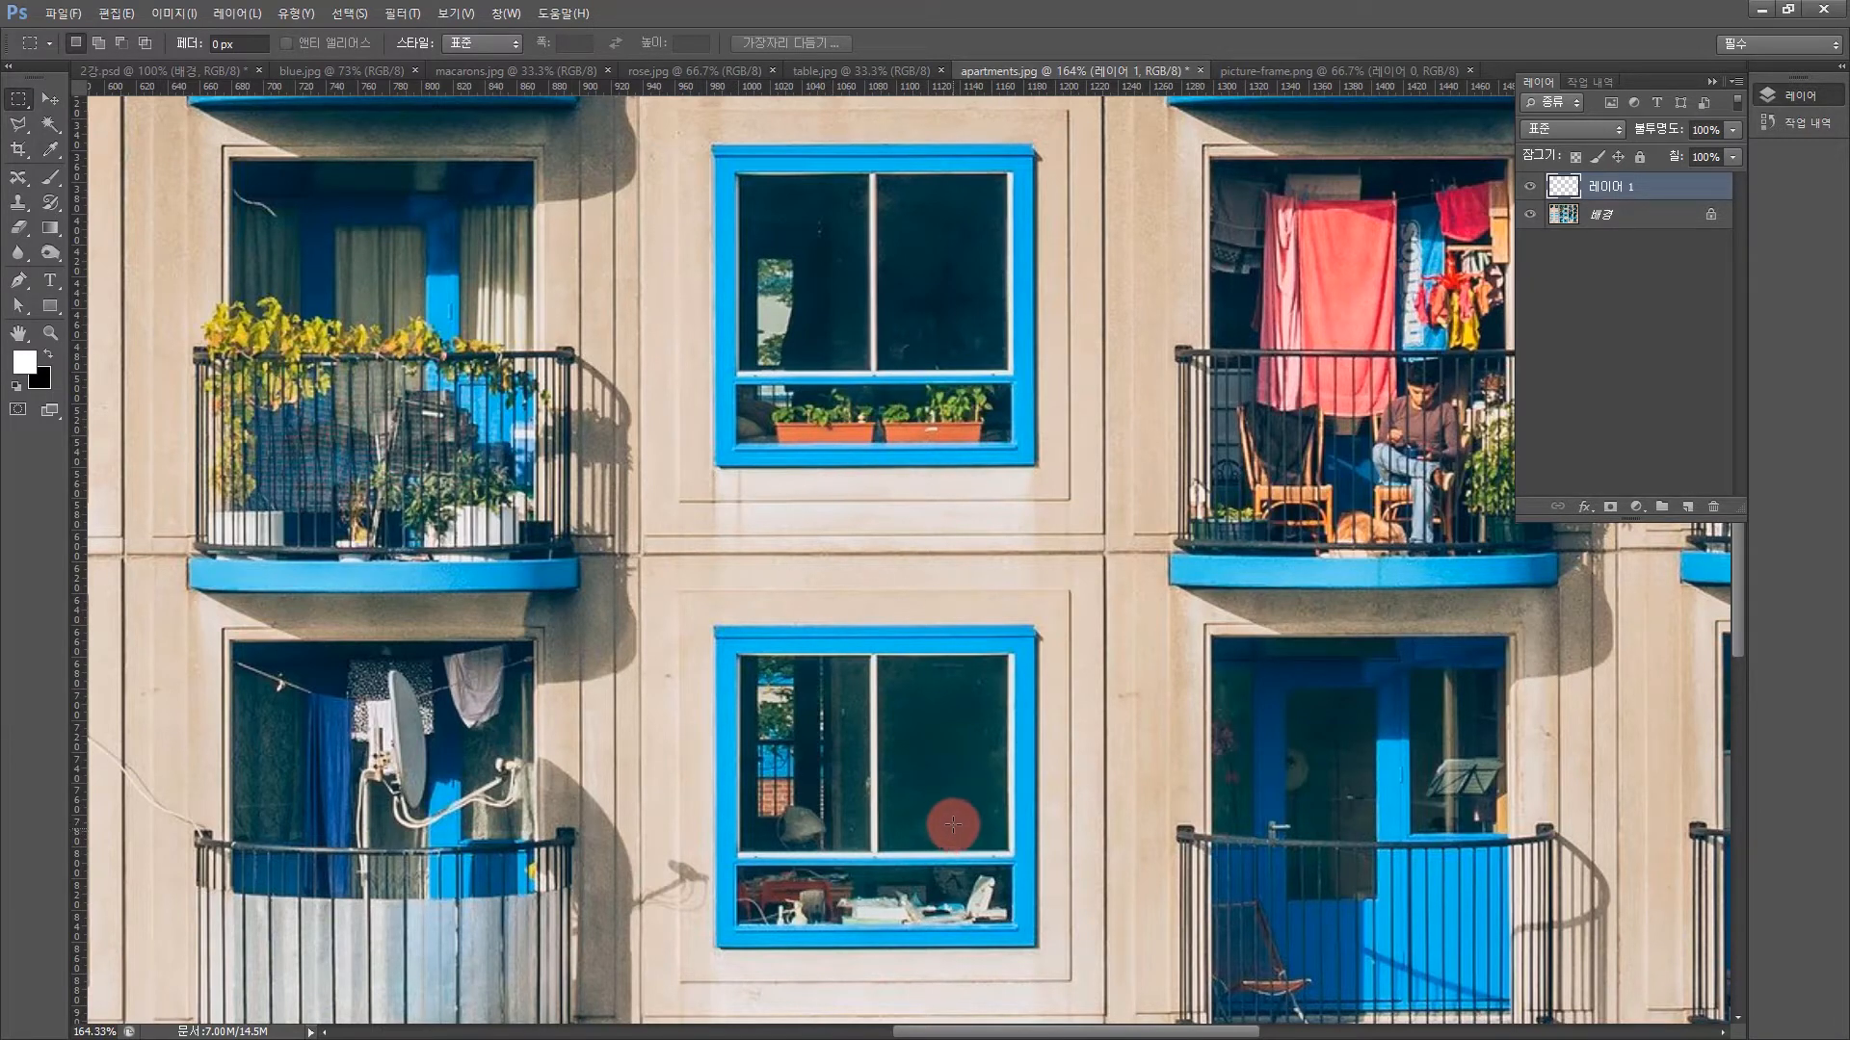
Move the pasted planter layer down onto the bottom pane of the window directly below
{"action": "left_click", "coordinate": [45, 102]}
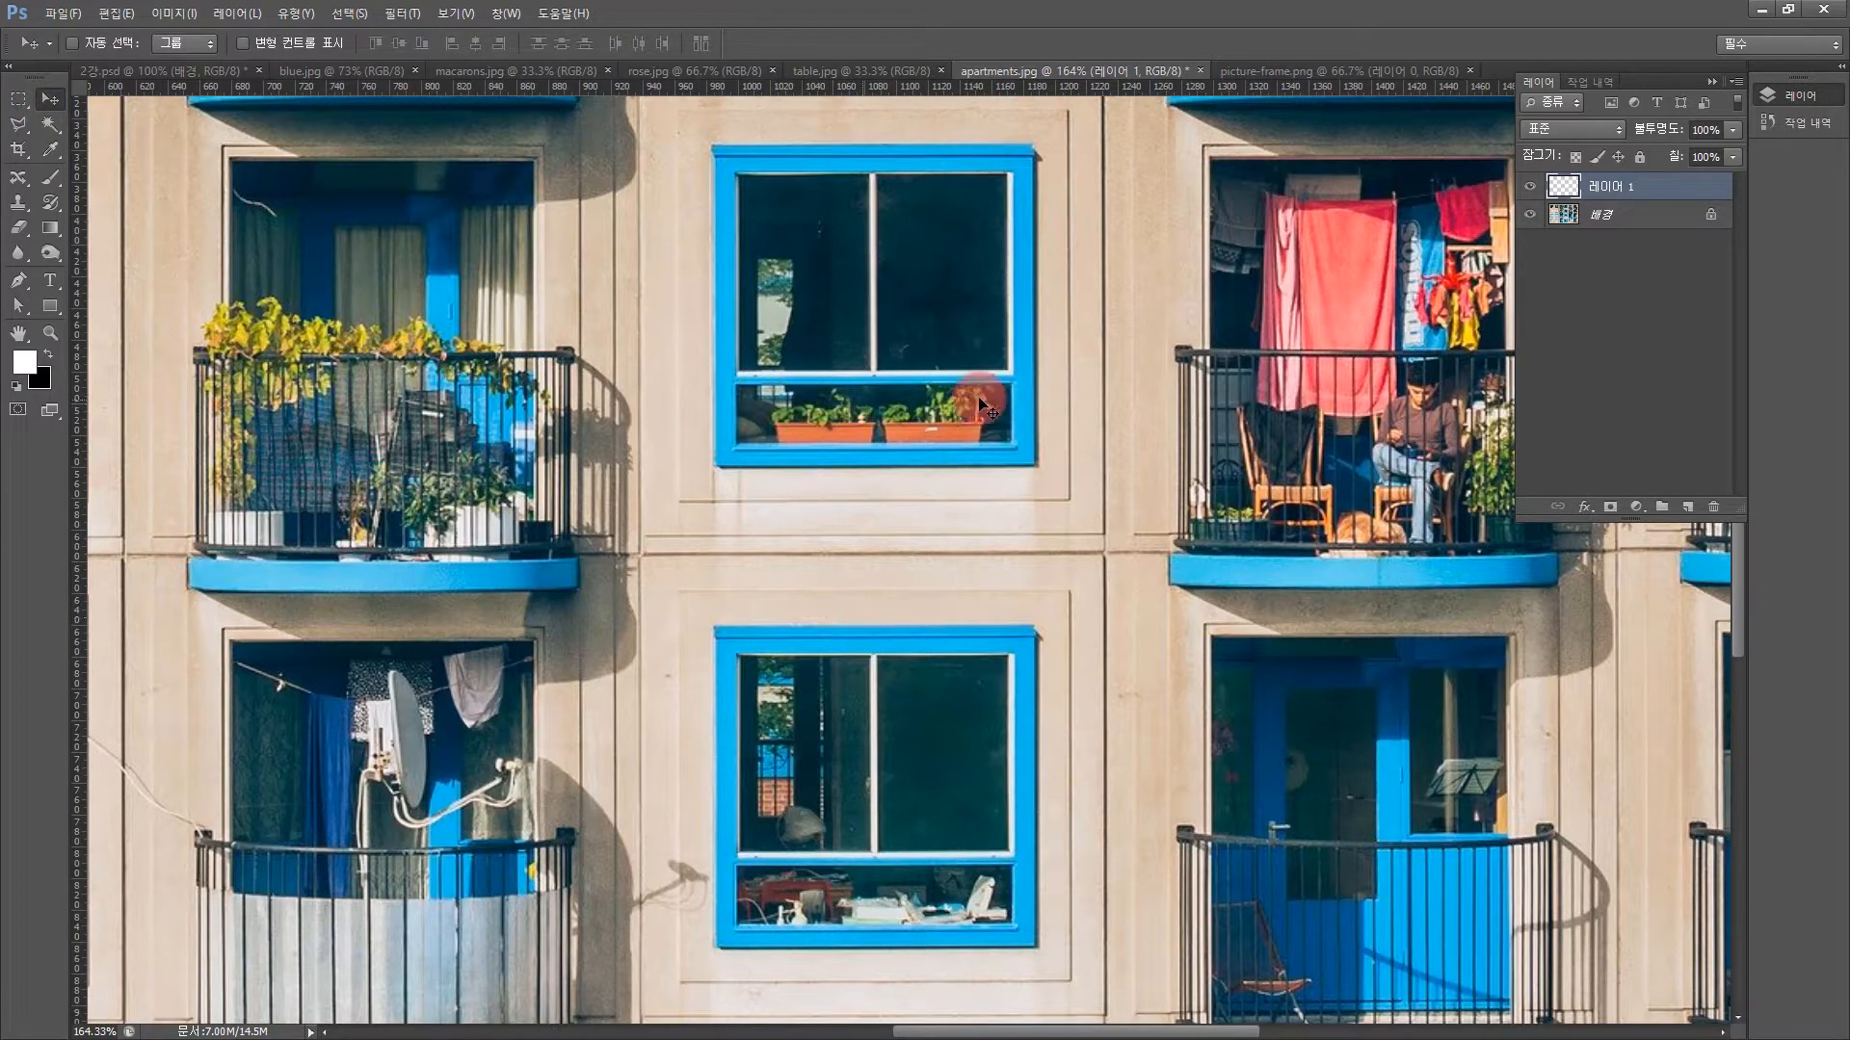
{"action": "left_click_drag", "start_coordinate": [957, 416], "coordinate": [917, 893]}
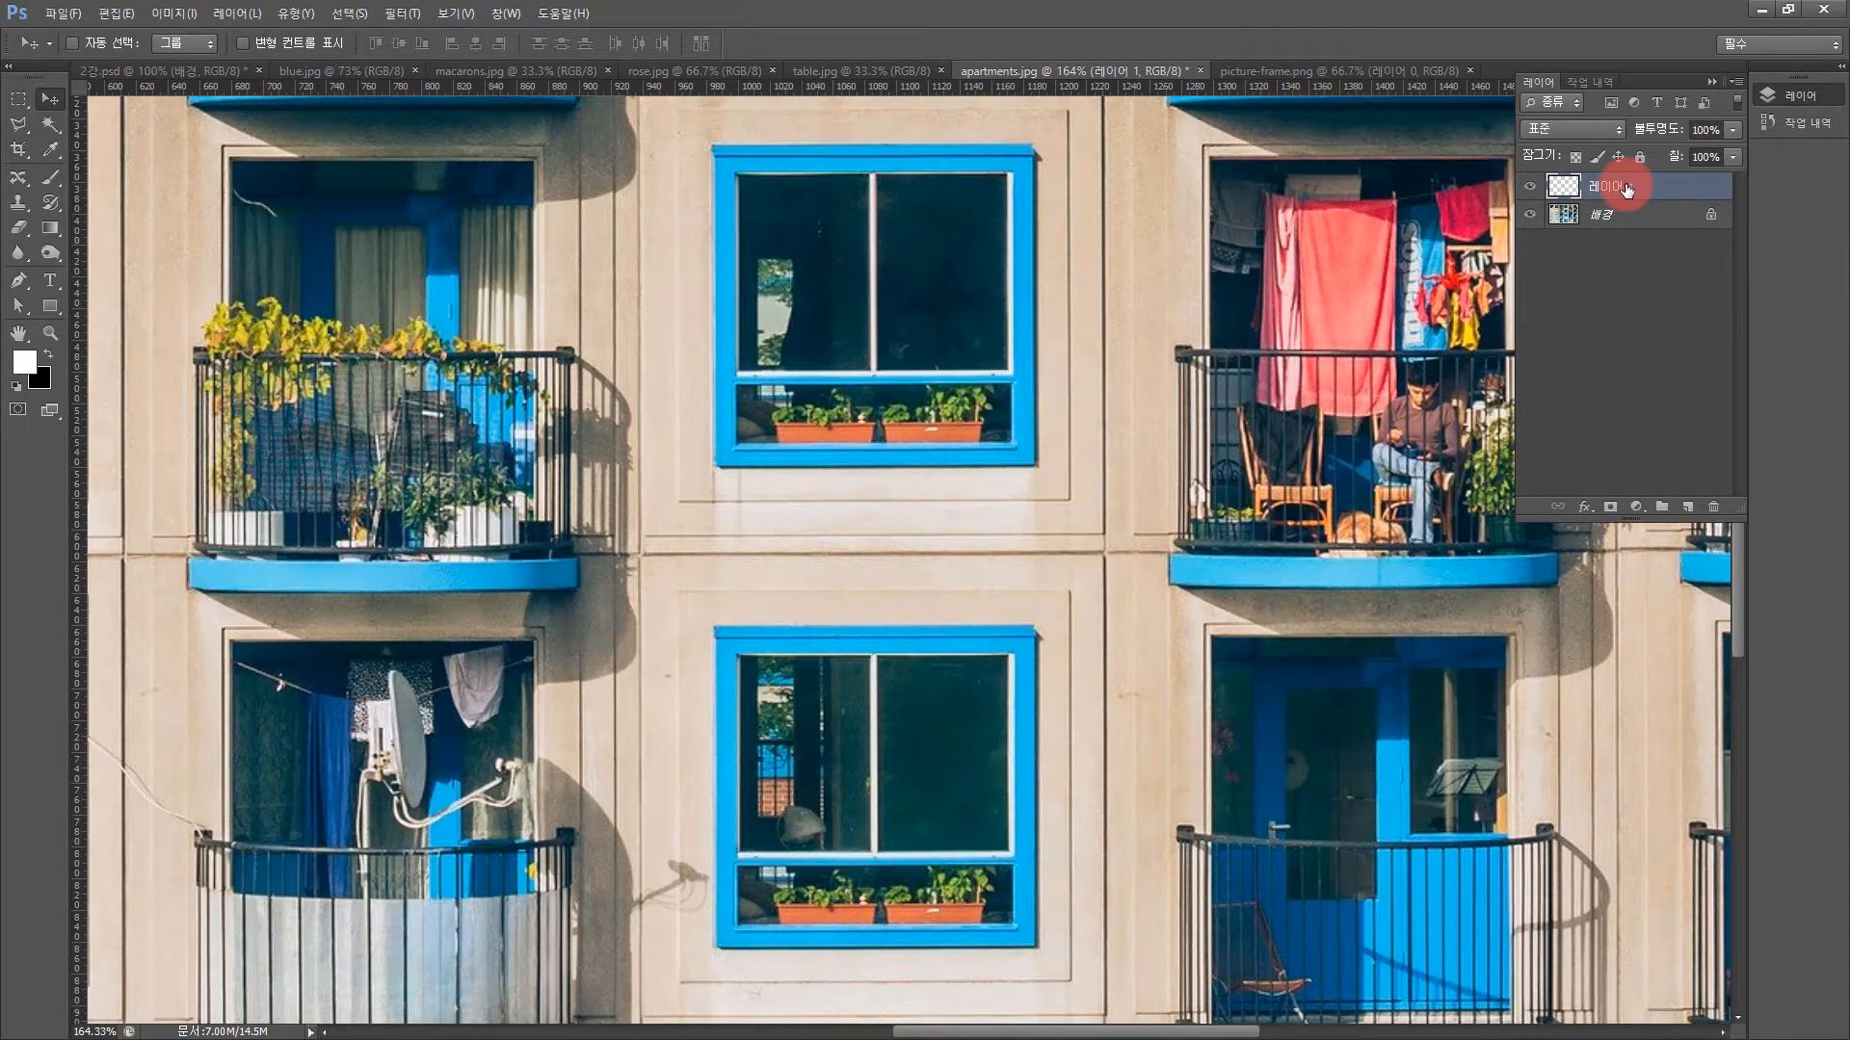
Compare the lower window with and without the moved planters, and view the whole apartment image
{"action": "left_click", "coordinate": [1532, 189]}
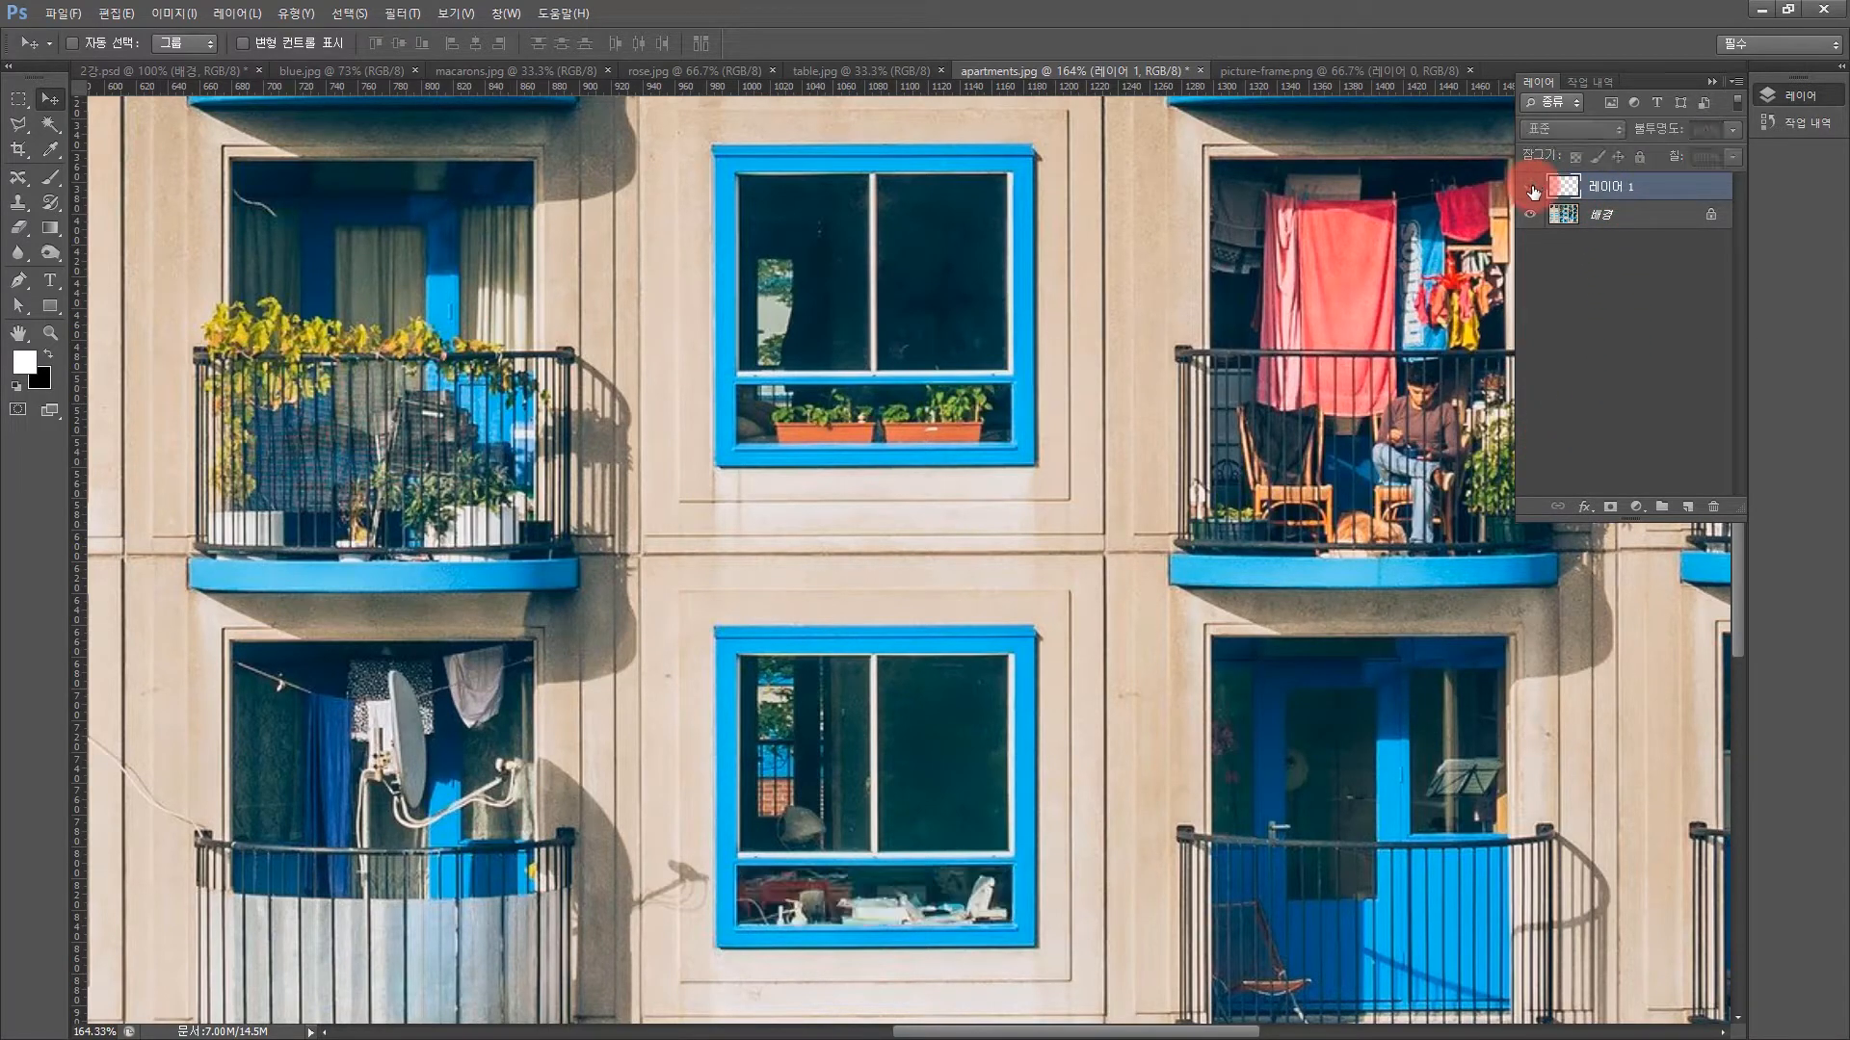
{"action": "left_click", "coordinate": [1532, 189]}
{"action": "left_click", "coordinate": [1531, 189]}
{"action": "left_click", "coordinate": [1532, 189]}
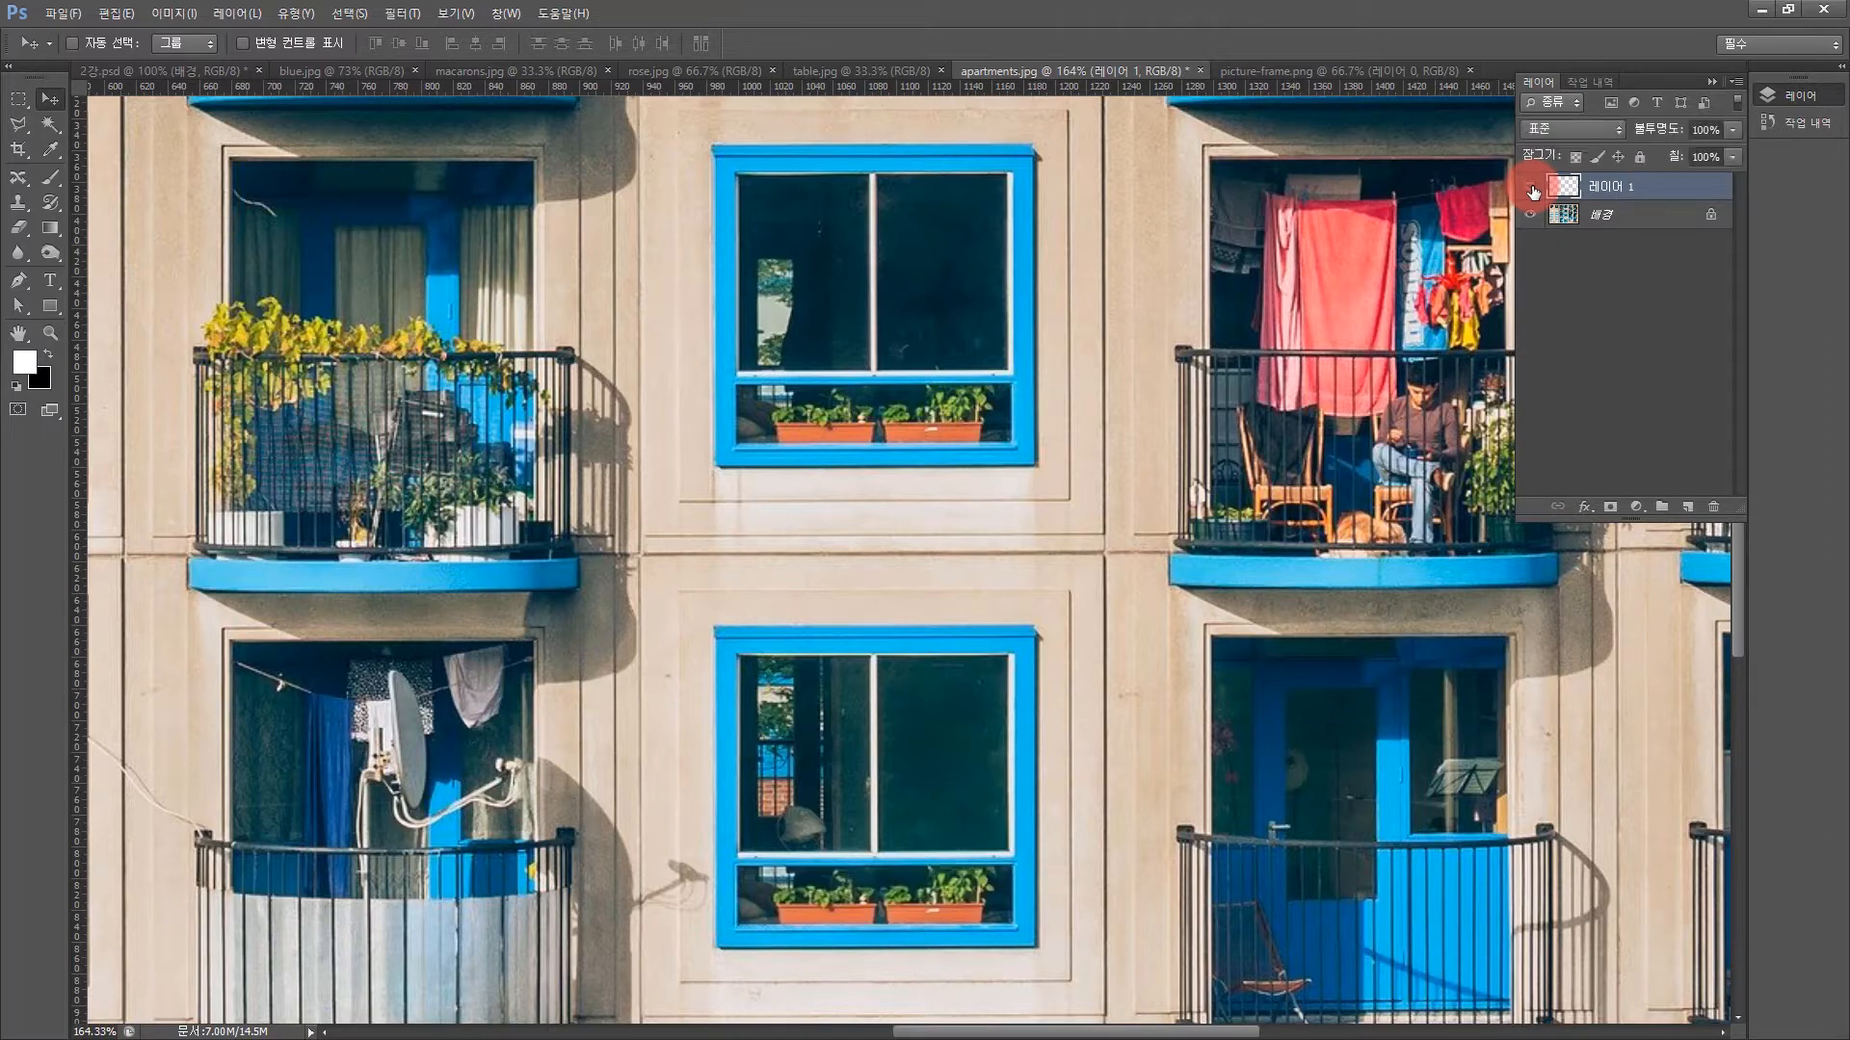
{"action": "left_click", "coordinate": [1532, 189]}
{"action": "left_click", "coordinate": [1532, 189]}
{"action": "left_click", "coordinate": [1531, 189]}
{"action": "left_click", "coordinate": [1532, 189]}
{"action": "key", "text": "ctrl+0"}
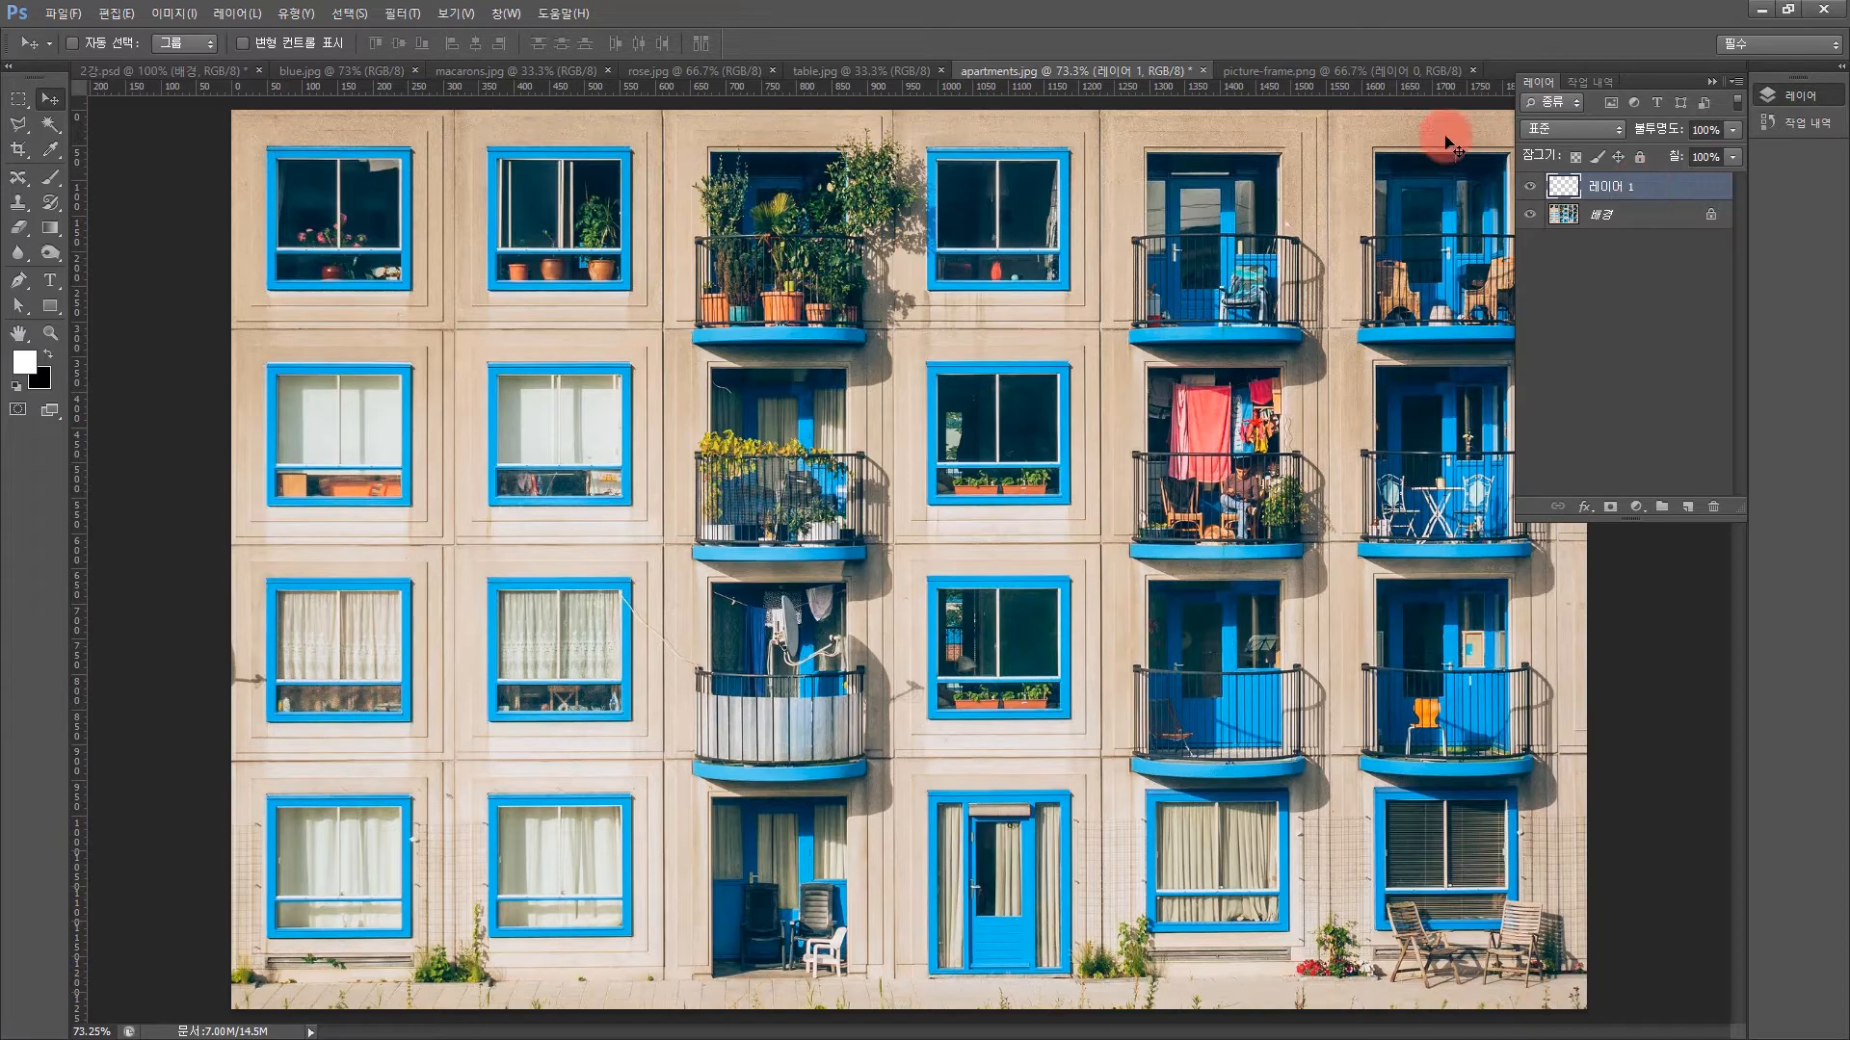
Switch to the blue.jpg document and activate the Elliptical Marquee tool
{"action": "left_click", "coordinate": [301, 75]}
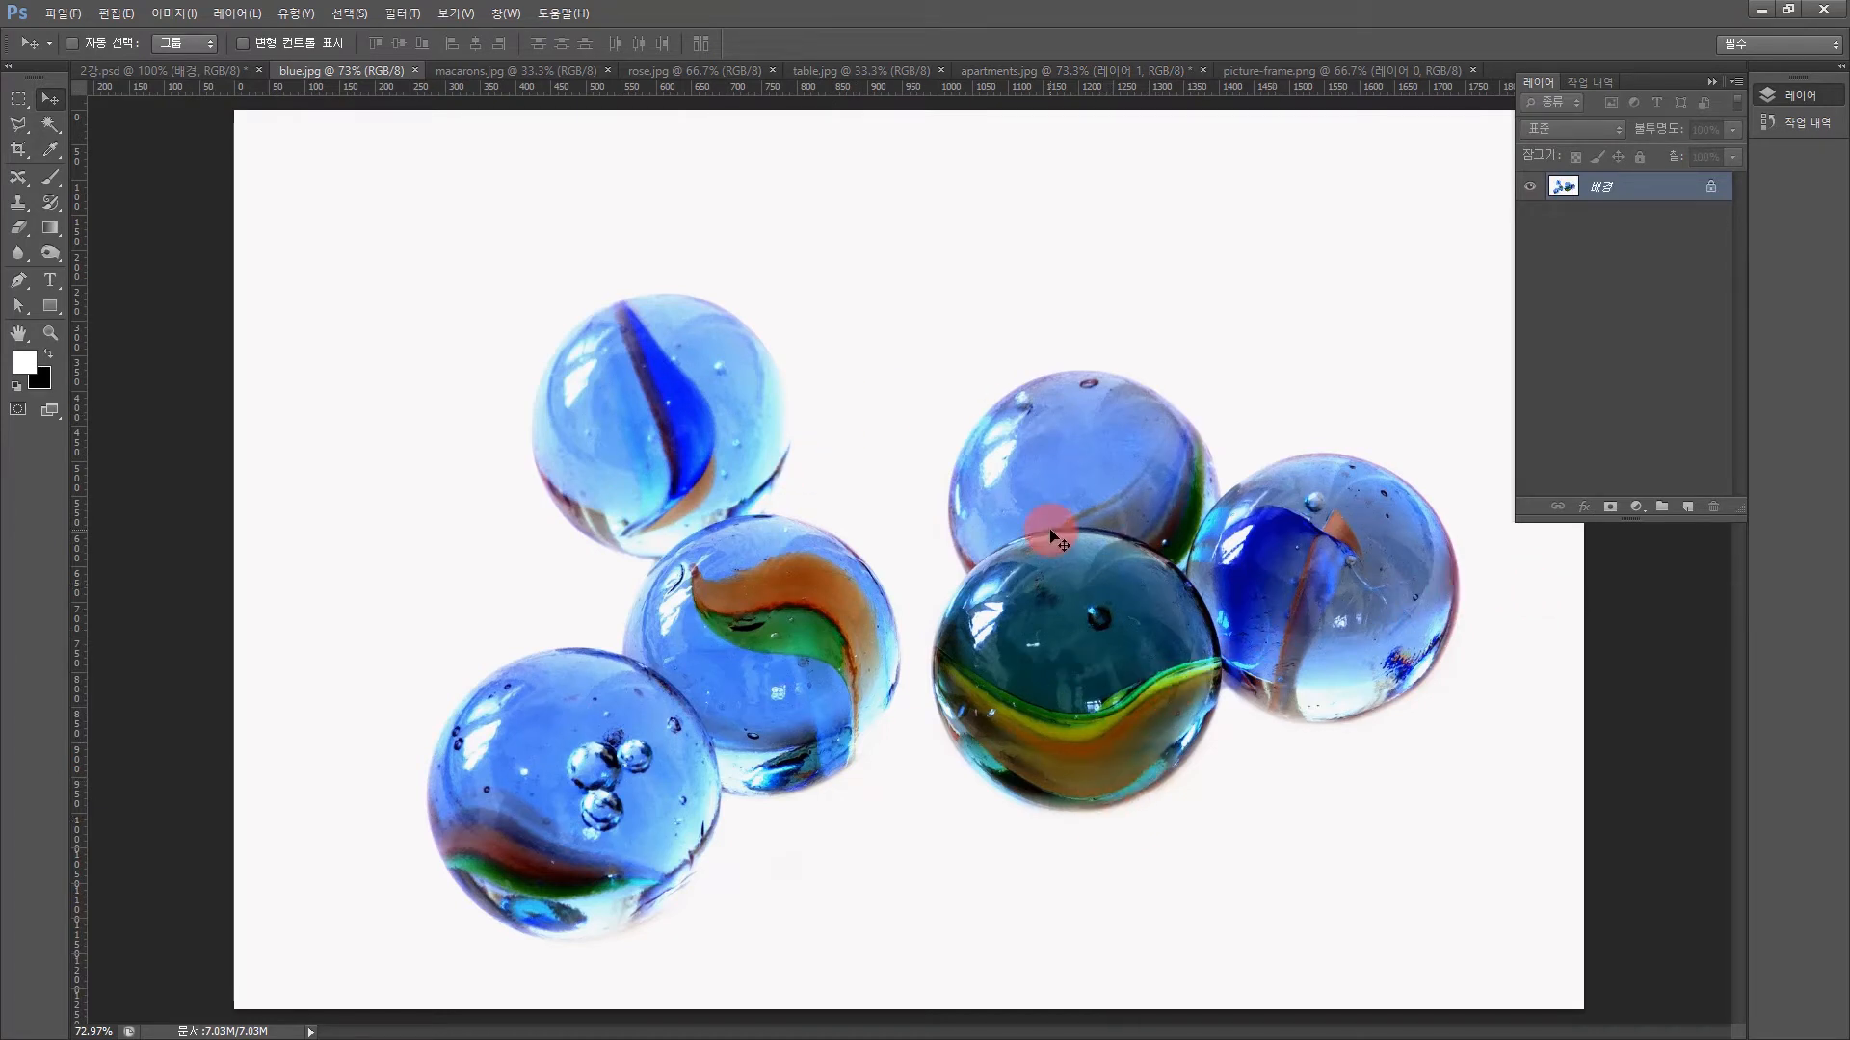
{"action": "left_click", "coordinate": [22, 101]}
{"action": "left_click_drag", "start_coordinate": [25, 106], "coordinate": [110, 122]}
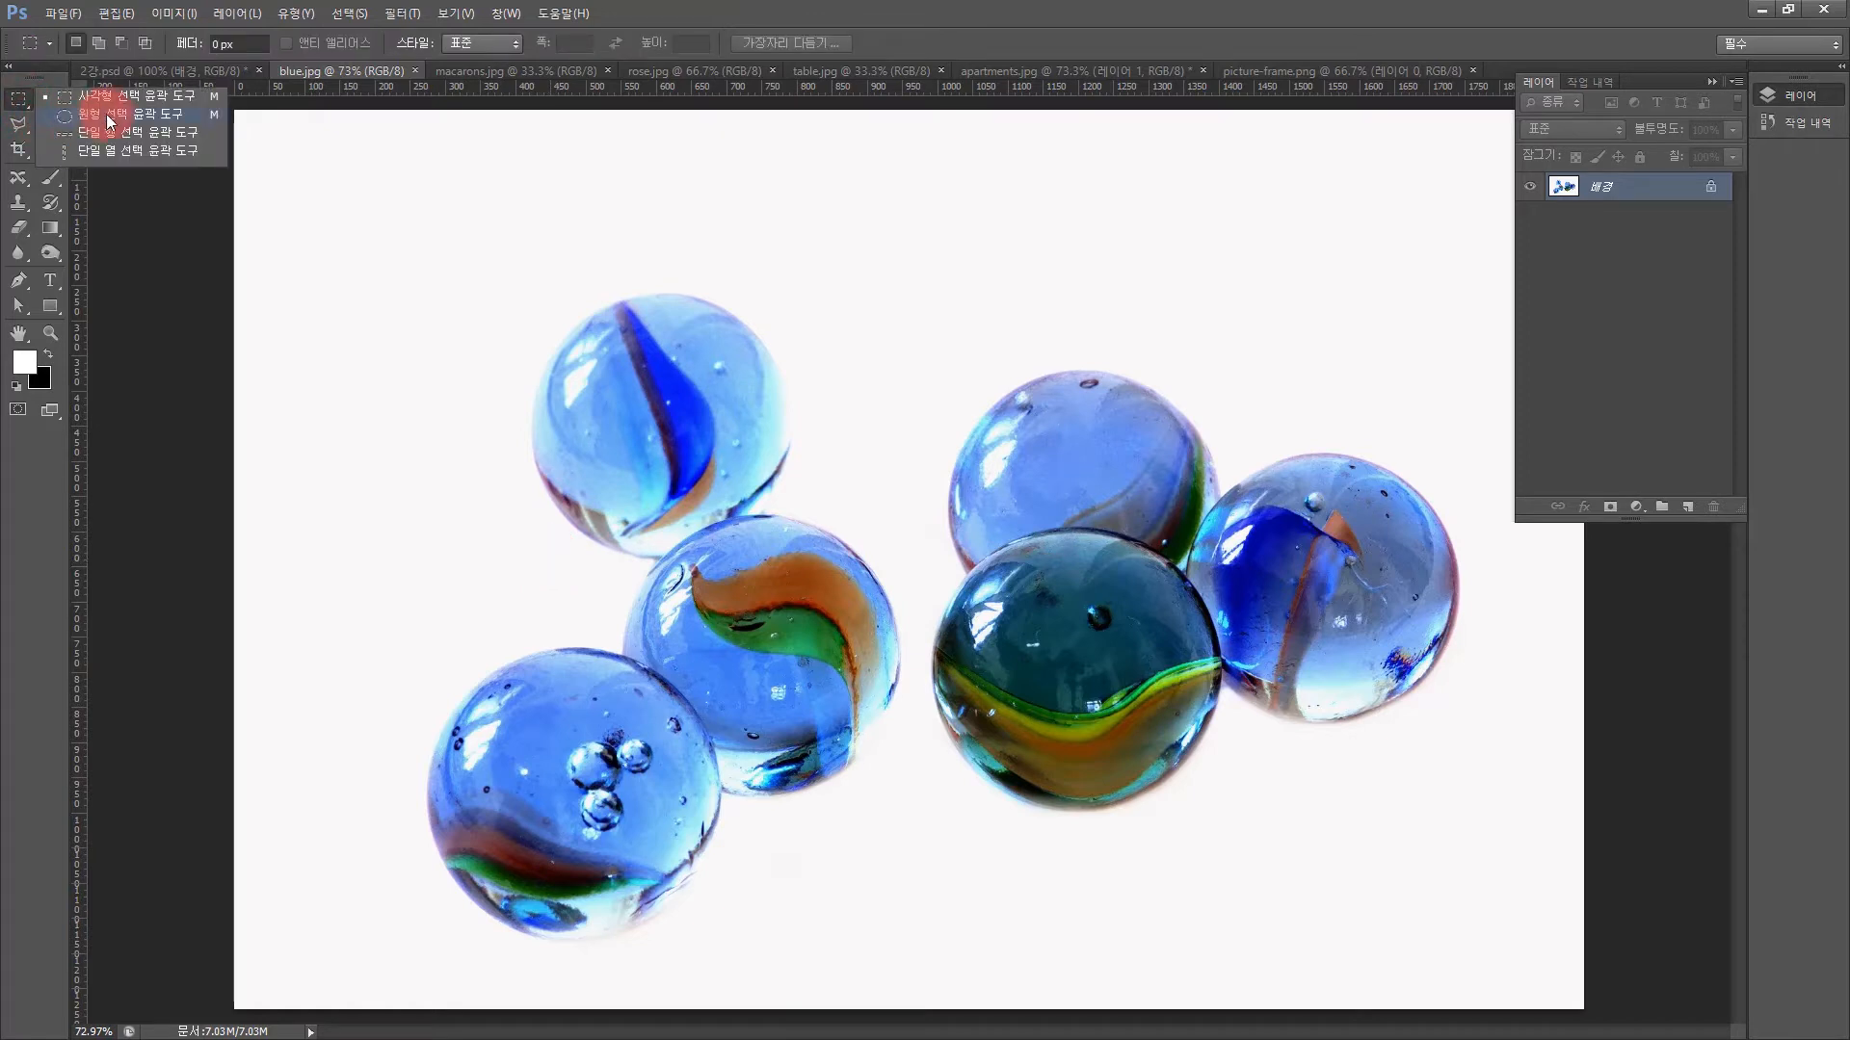
{"action": "left_click", "coordinate": [109, 121]}
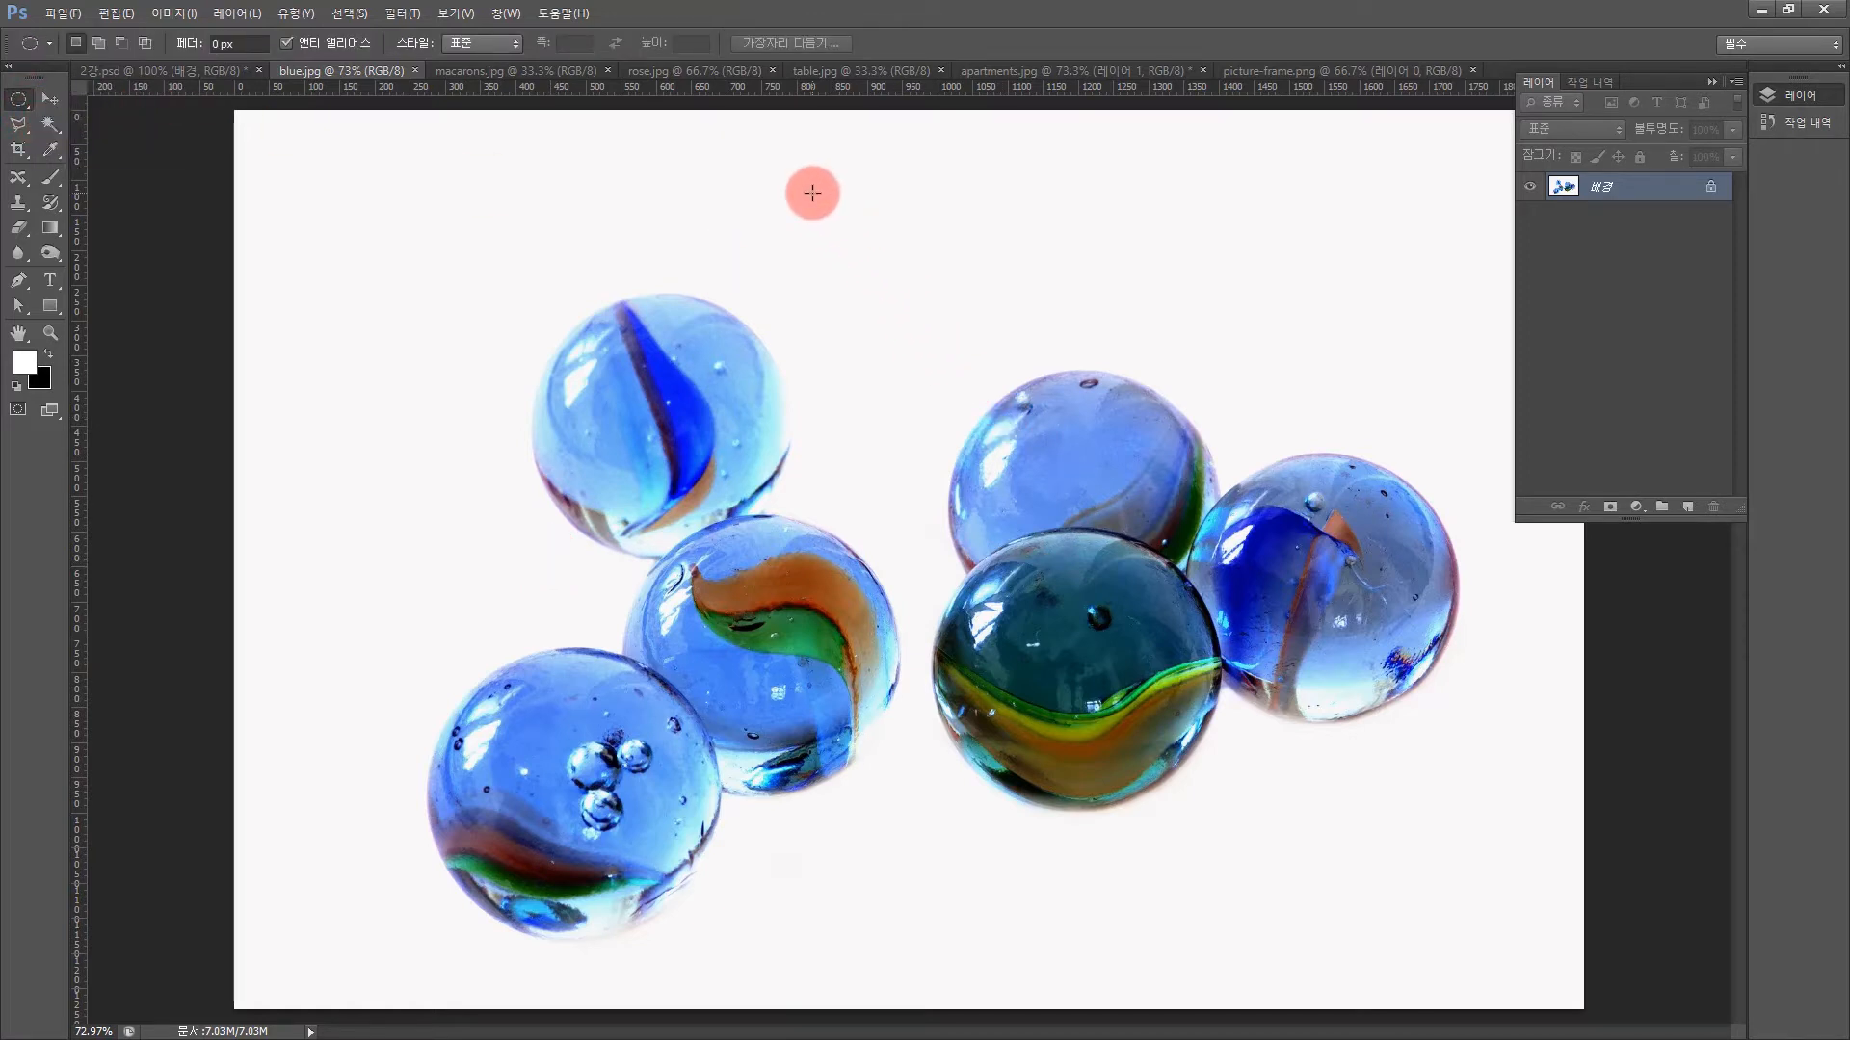
Try elliptical selections near the upper middle: a wide one about 782 by 164 px, a tall one and a circle, deselecting each
{"action": "left_click_drag", "start_coordinate": [812, 192], "coordinate": [1360, 306]}
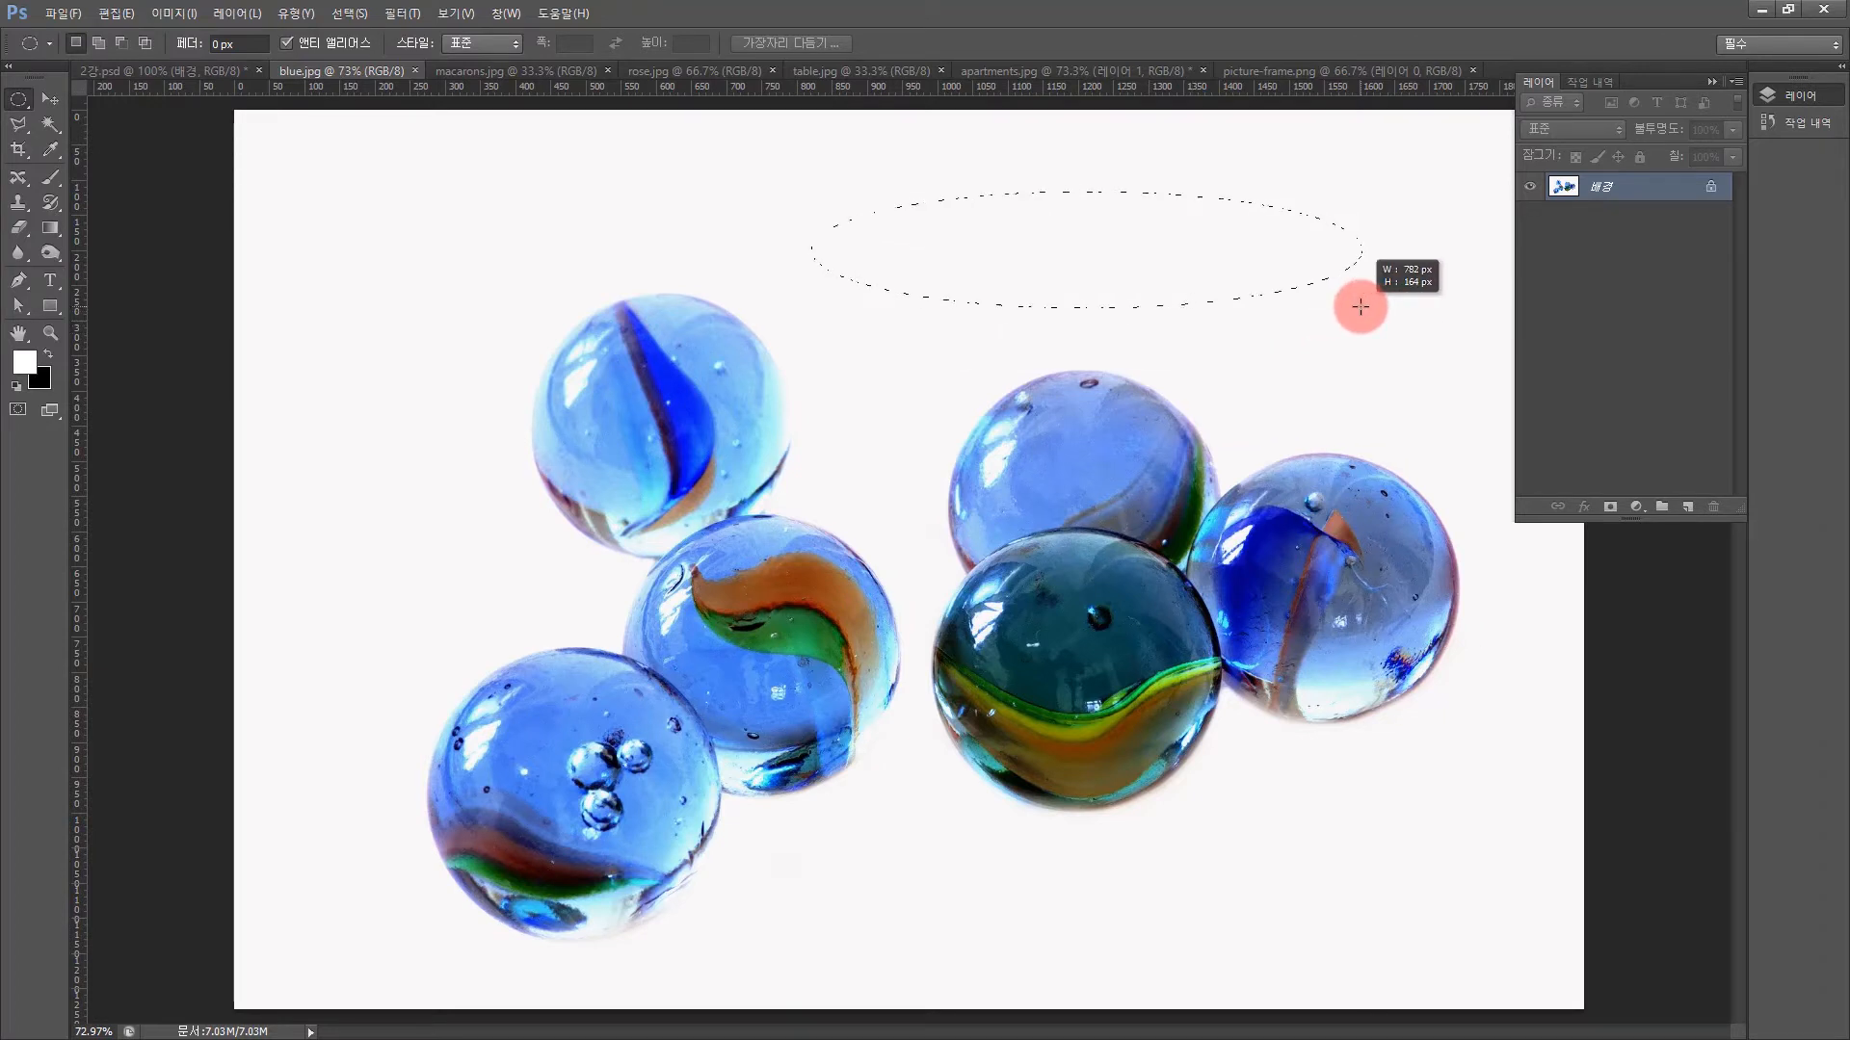
{"action": "left_click_drag", "start_coordinate": [1360, 307], "coordinate": [1360, 307]}
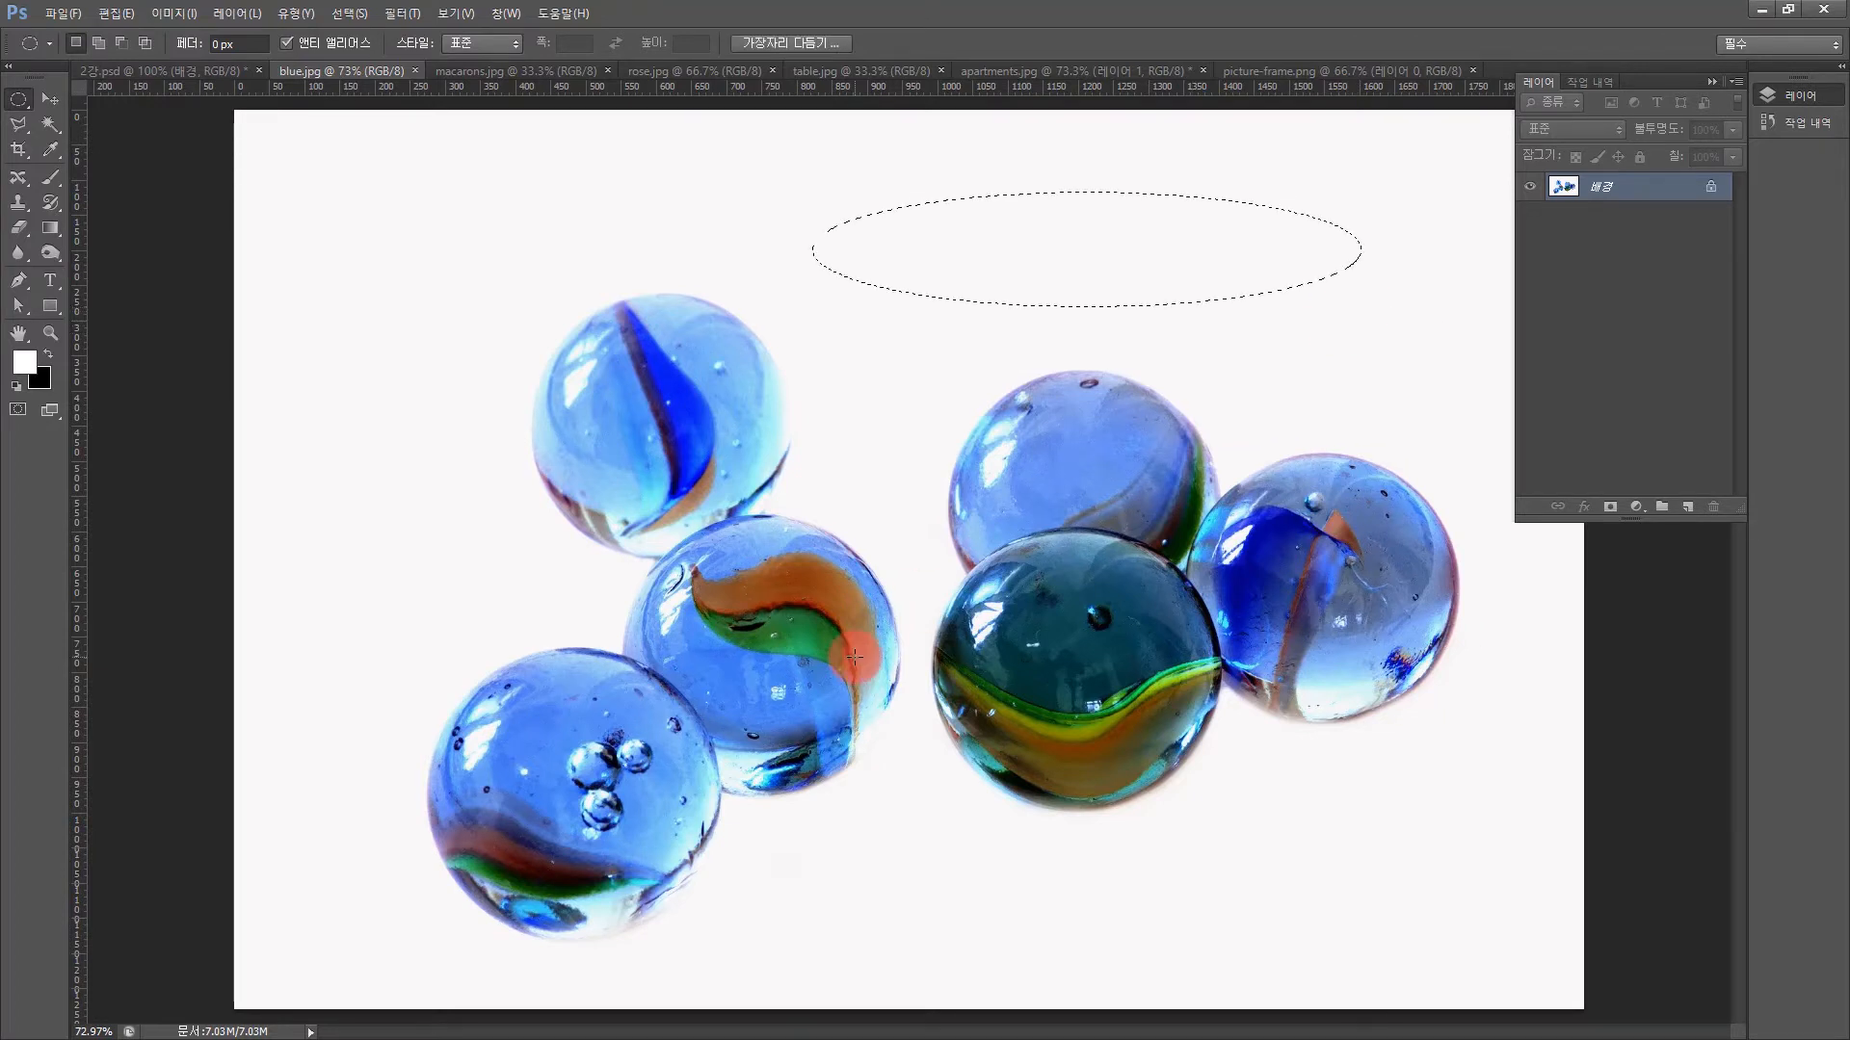
{"action": "left_click", "coordinate": [844, 181]}
{"action": "left_click_drag", "start_coordinate": [844, 181], "coordinate": [1082, 576]}
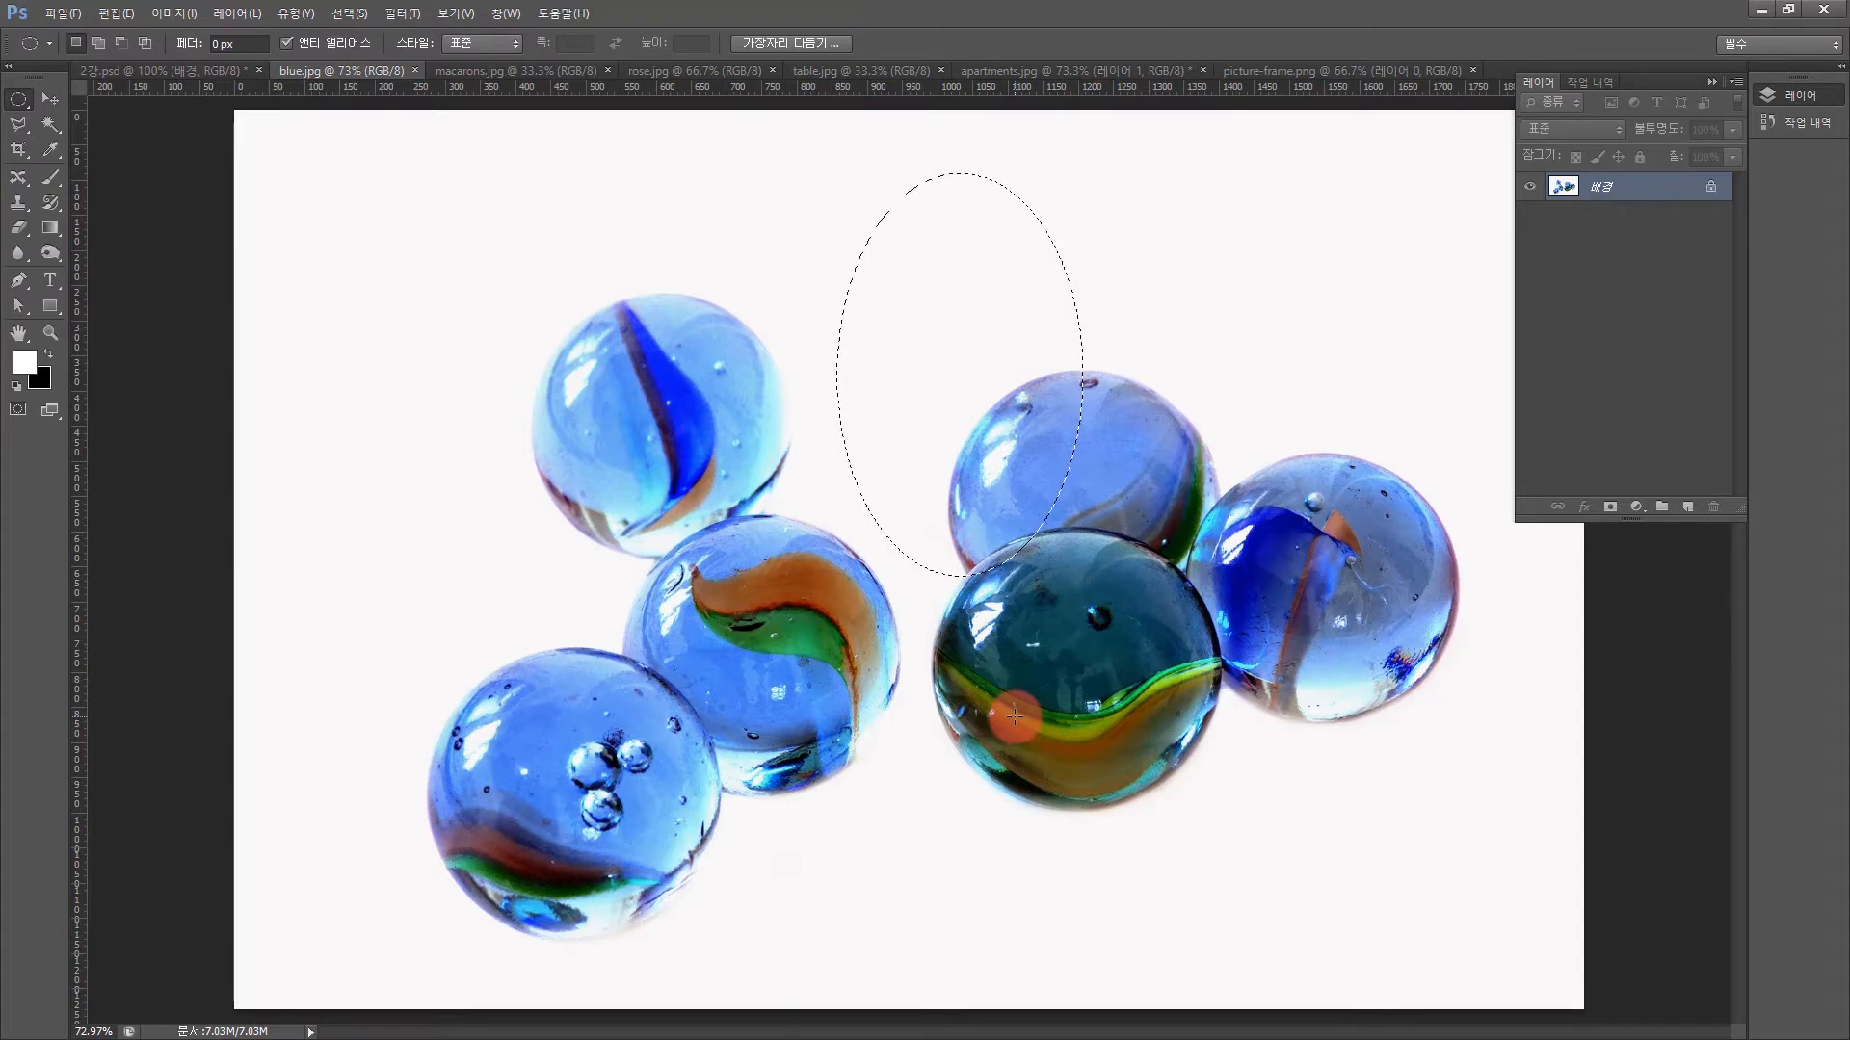
{"action": "left_click", "coordinate": [1193, 312]}
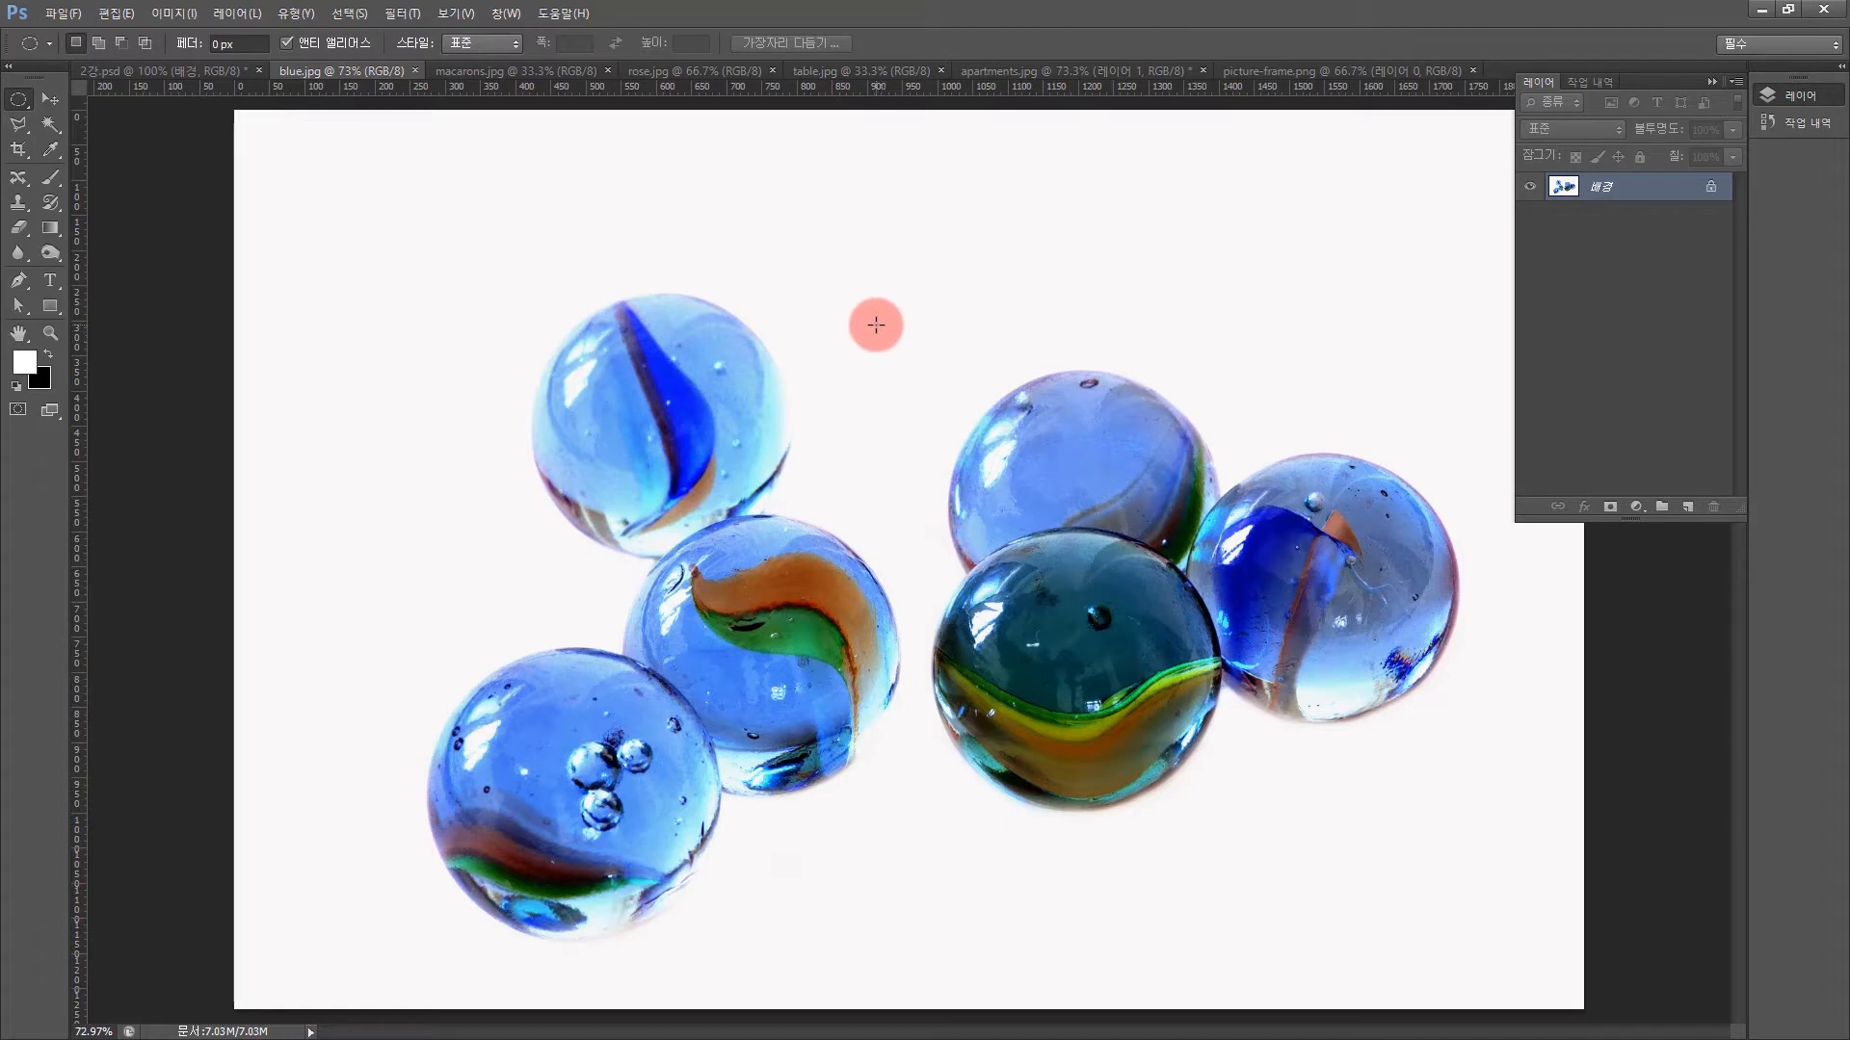
{"action": "left_click_drag", "start_coordinate": [859, 343], "coordinate": [1117, 196]}
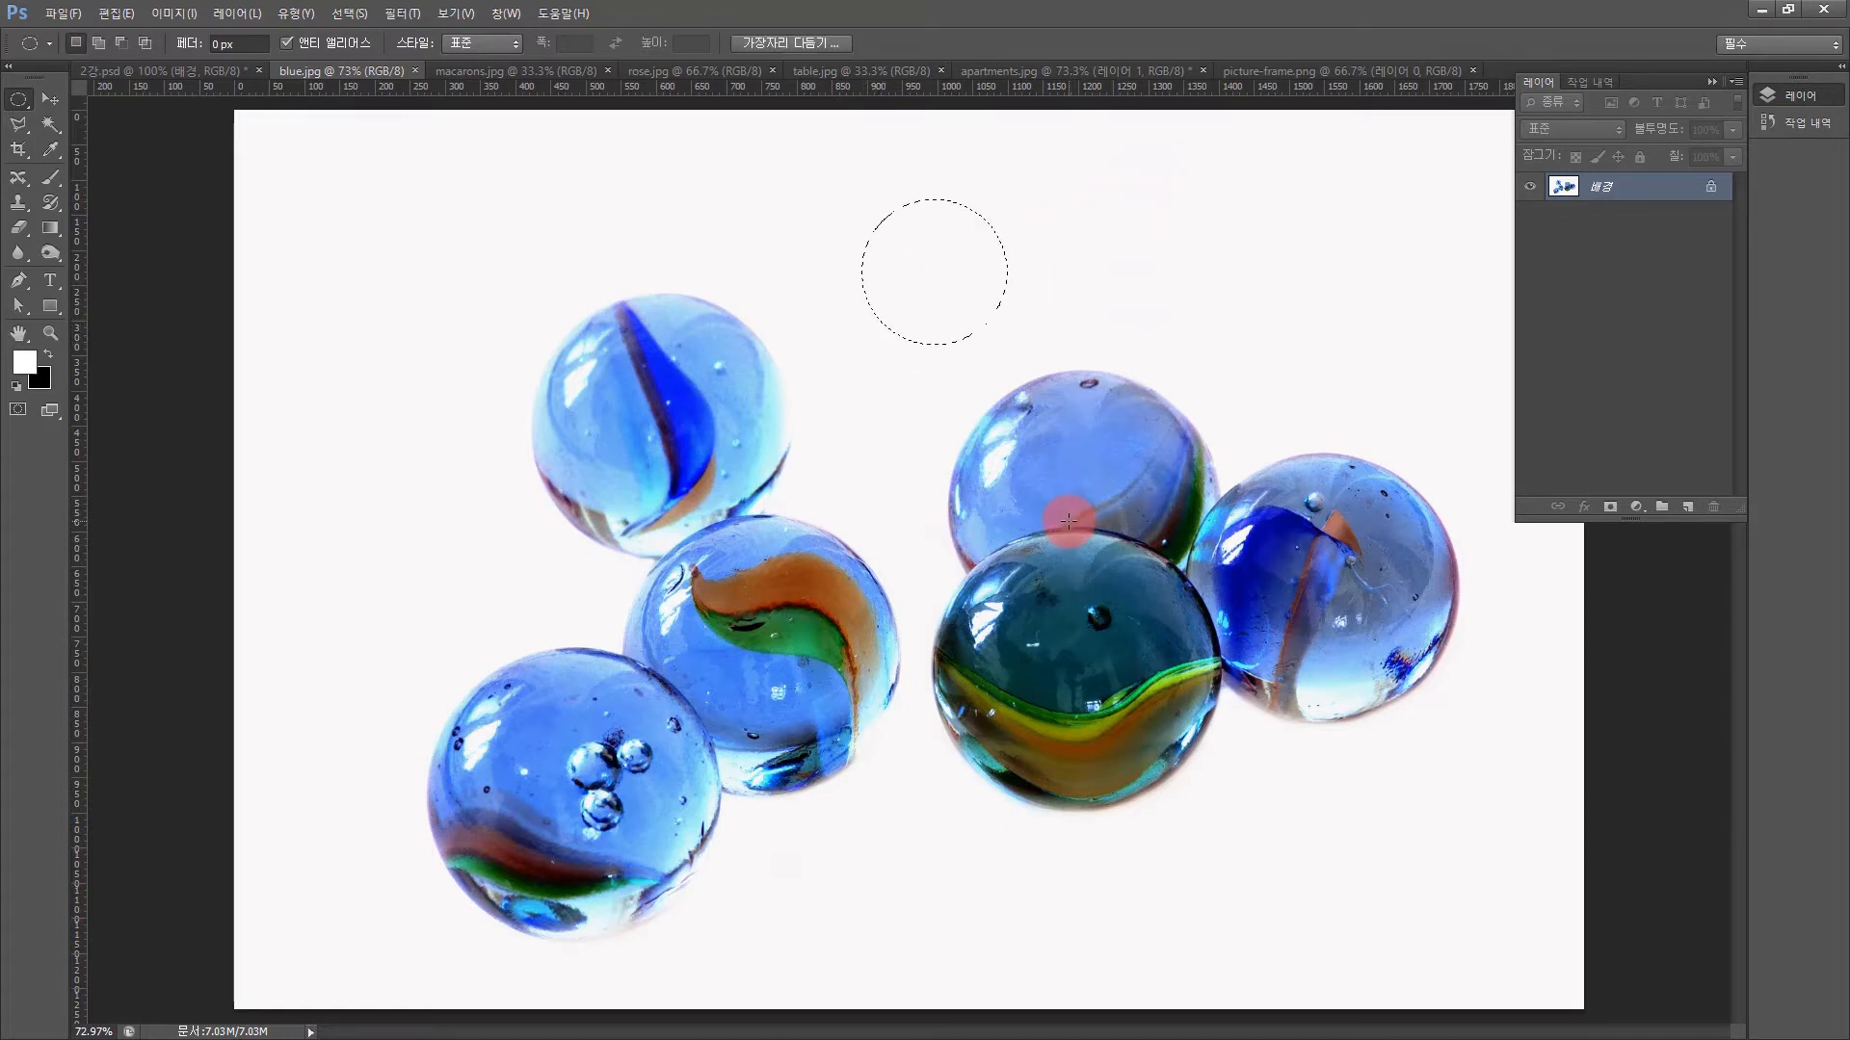
{"action": "left_click", "coordinate": [1127, 262]}
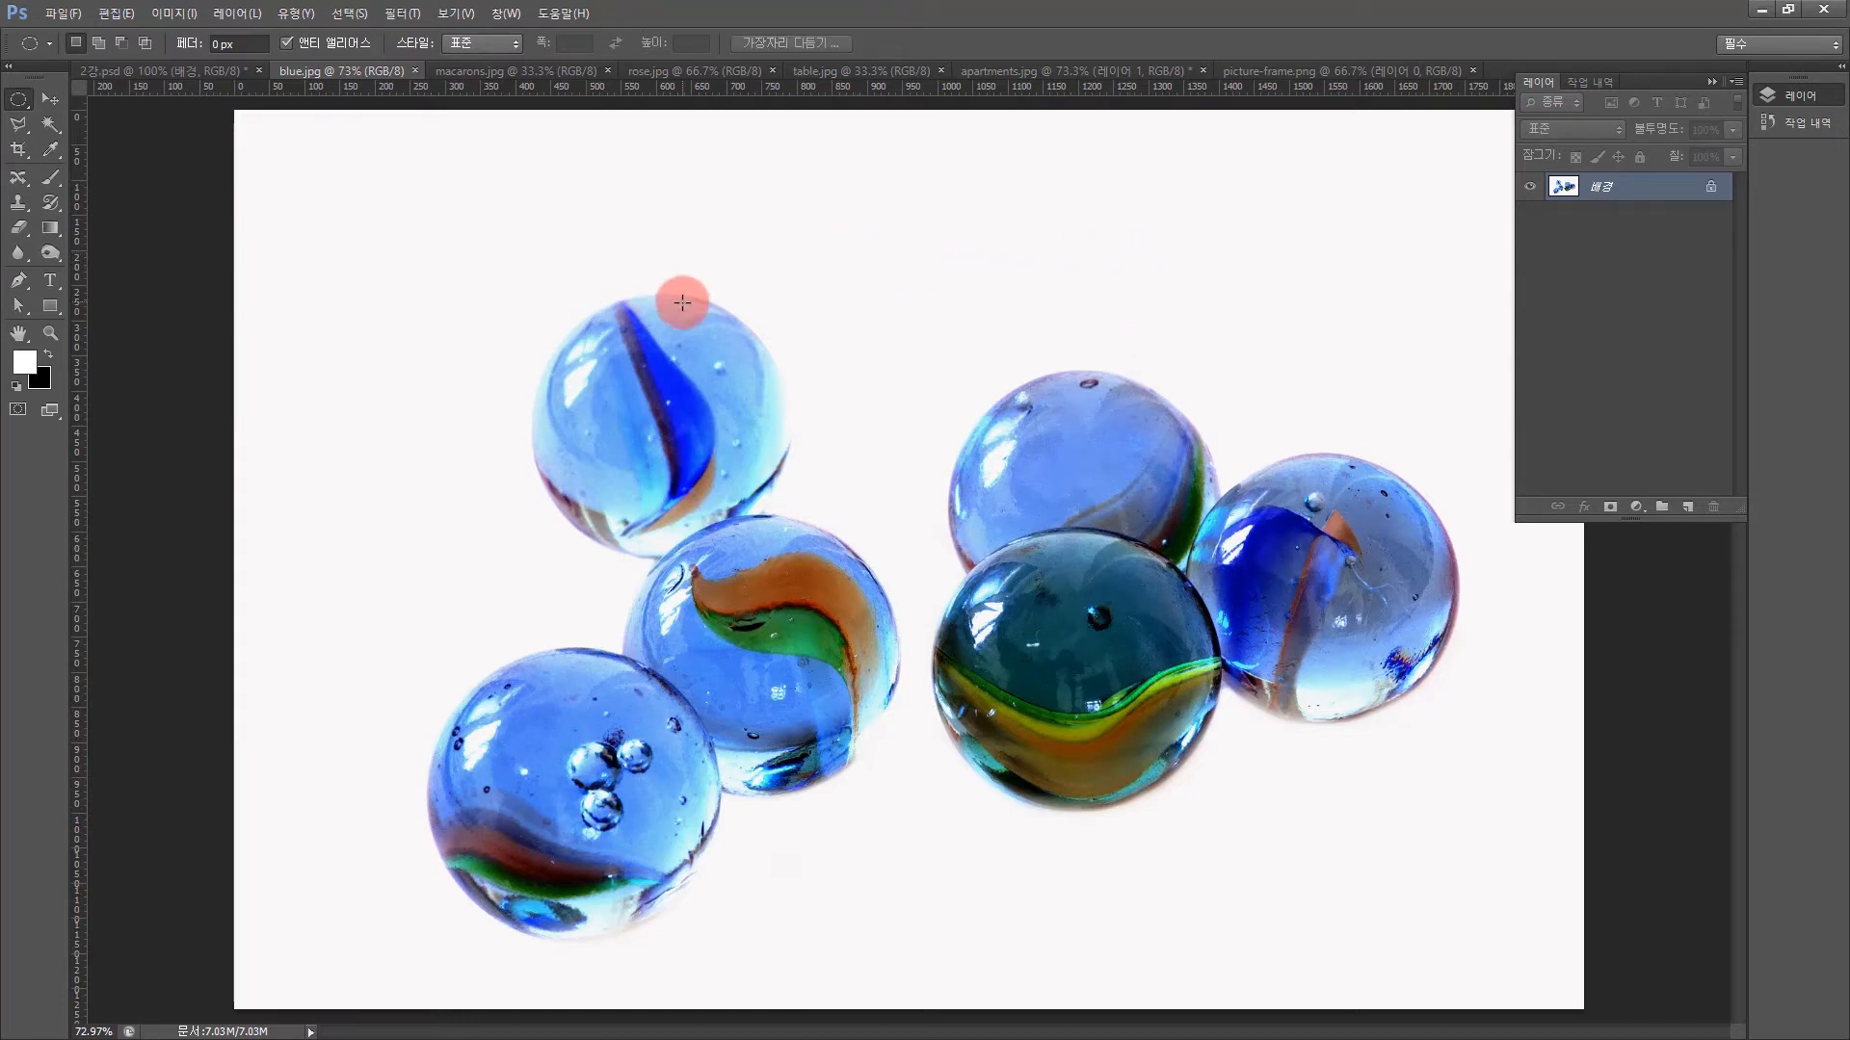
Try to fit a circular selection around the topmost marble by drawing from its outer edge, and deselect it
{"action": "left_click_drag", "start_coordinate": [618, 298], "coordinate": [823, 504]}
{"action": "left_click", "coordinate": [826, 350]}
{"action": "left_click_drag", "start_coordinate": [658, 415], "coordinate": [1023, 545]}
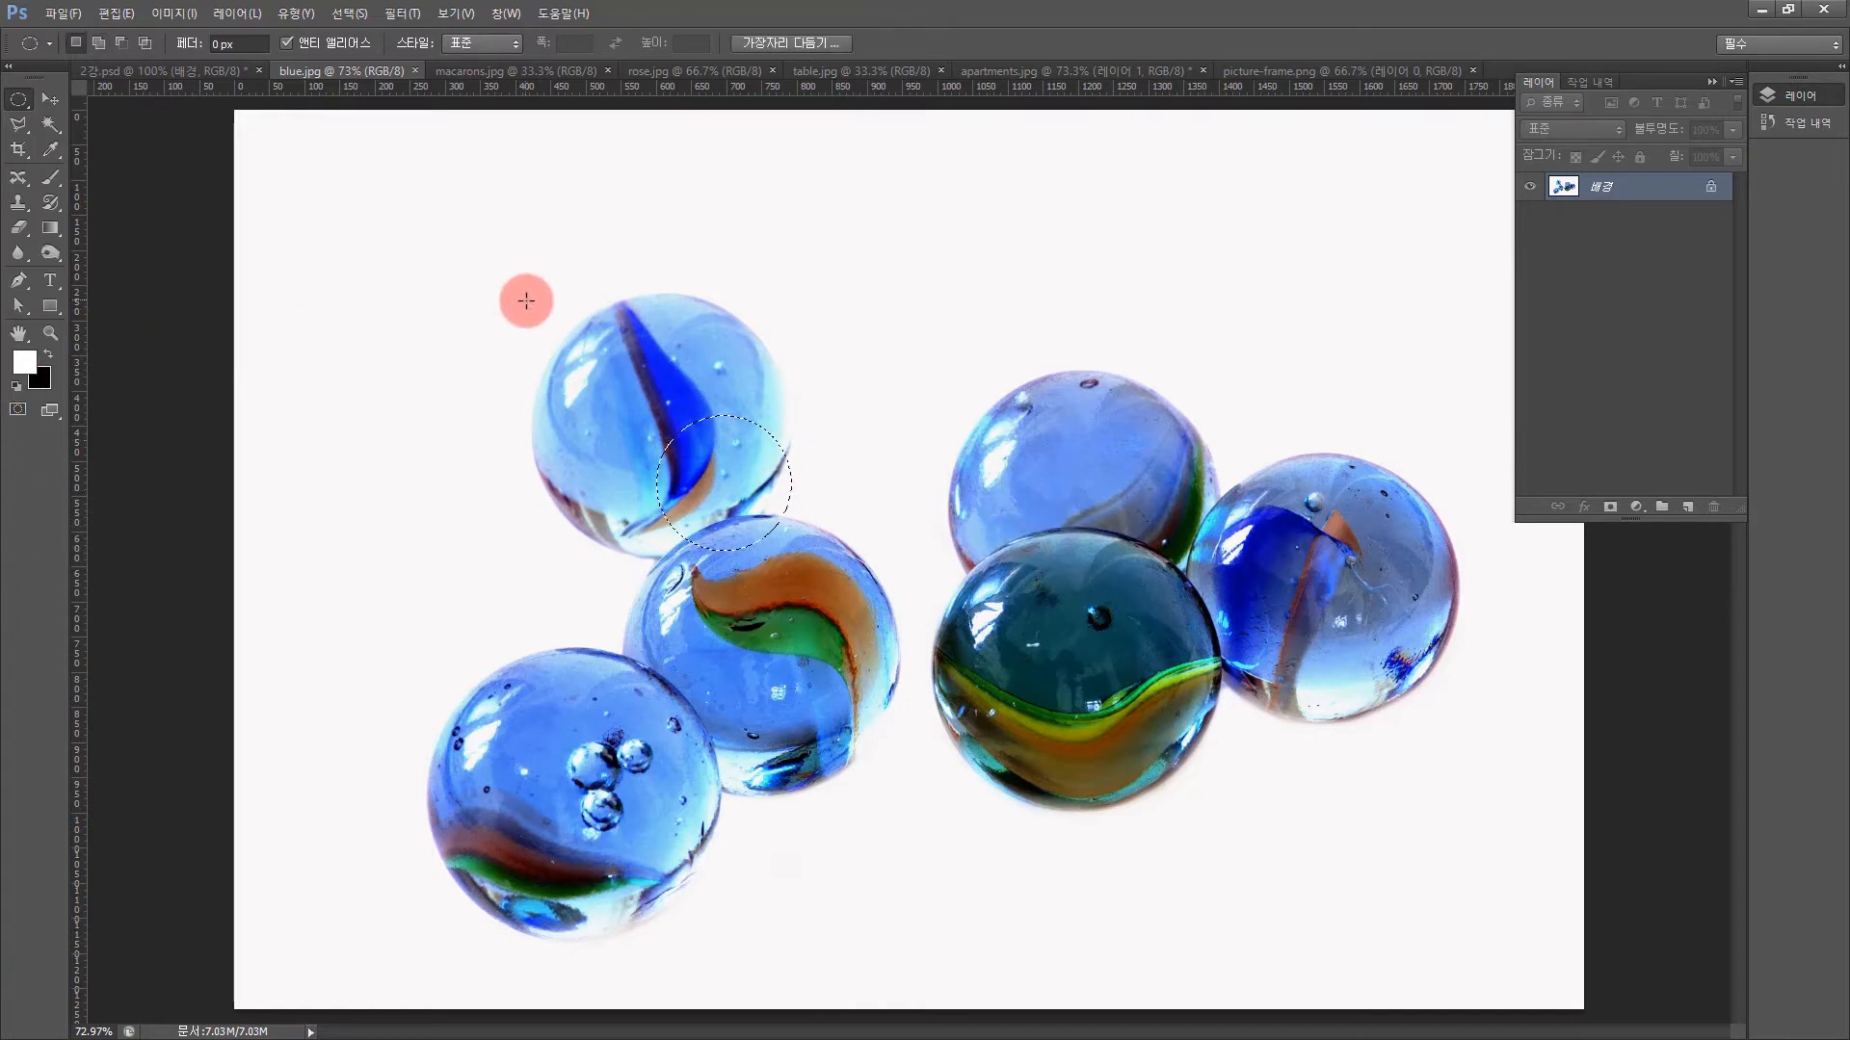
{"action": "left_click_drag", "start_coordinate": [526, 301], "coordinate": [828, 578]}
{"action": "left_click", "coordinate": [852, 447]}
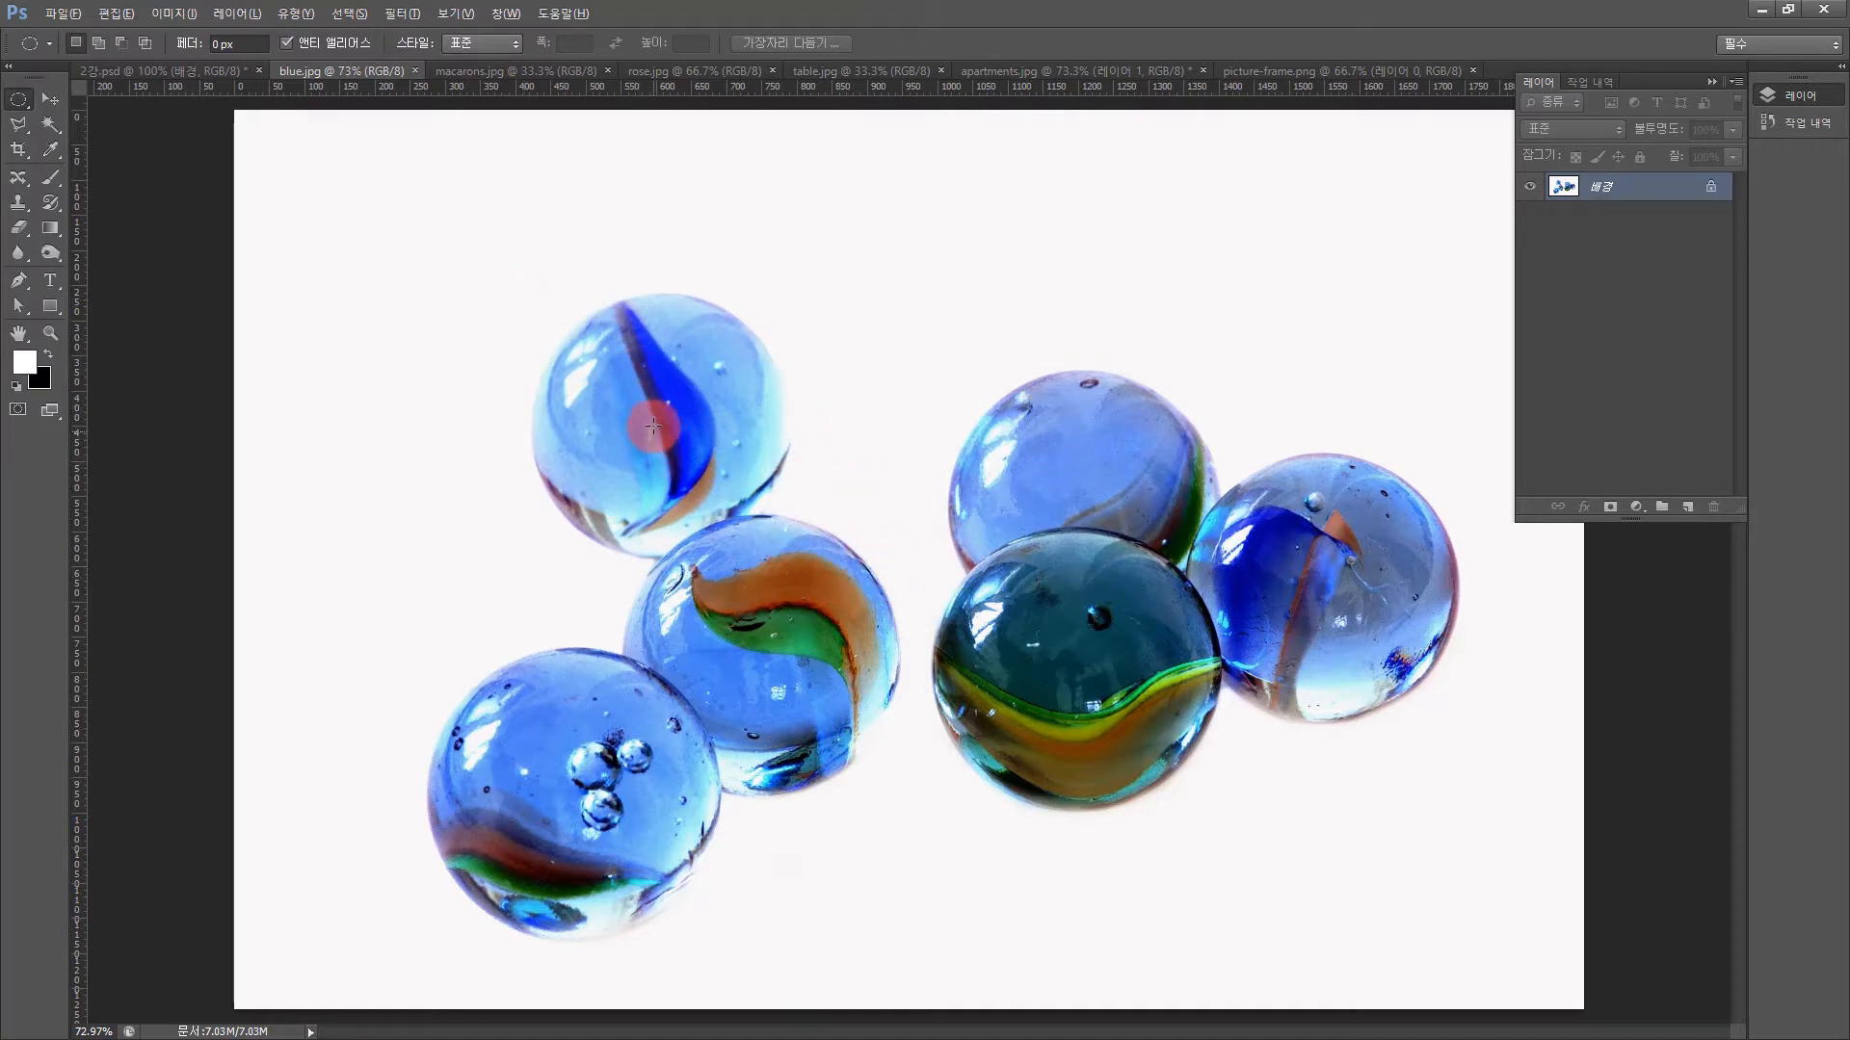
Try a circular selection drawn outward from the center of the topmost marble, and deselect it
{"action": "left_click_drag", "start_coordinate": [653, 424], "coordinate": [772, 302]}
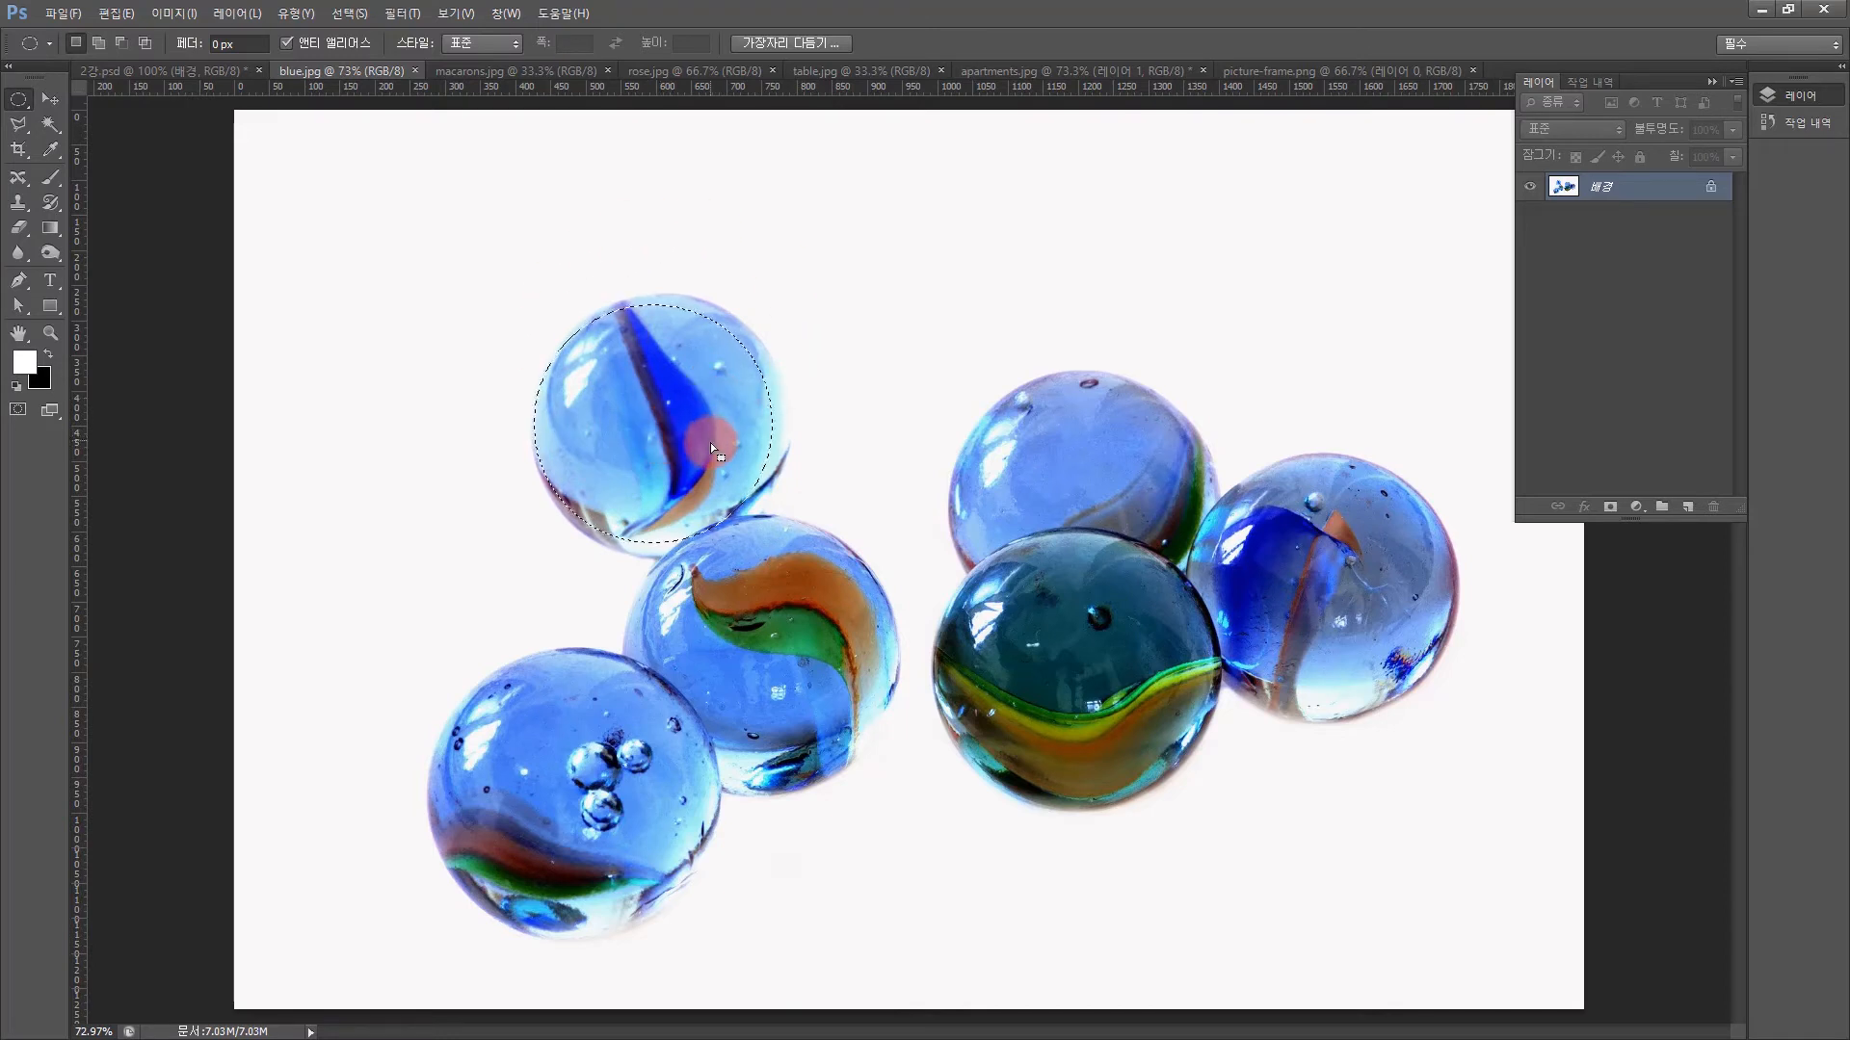
{"action": "left_click", "coordinate": [849, 373]}
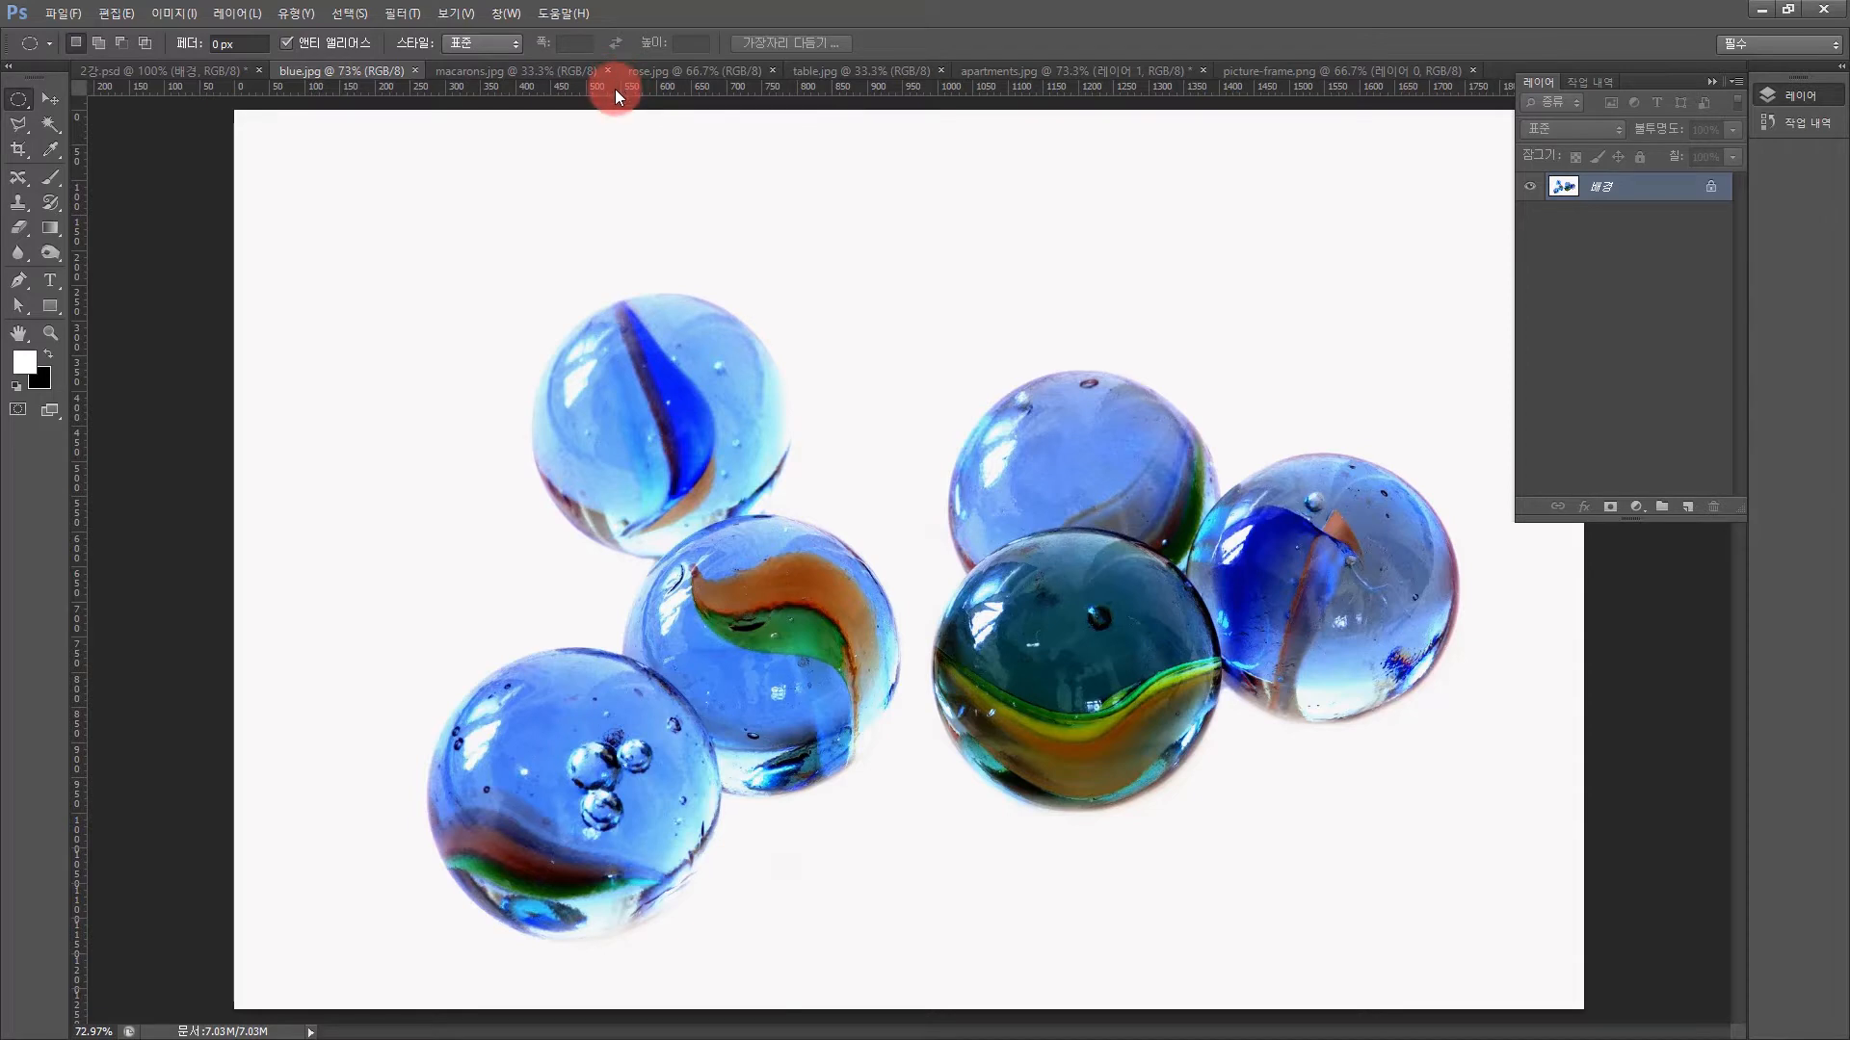
Add a horizontal guide at about Y 764.7 px along the lowest marble's upper edge and a vertical guide along its left edge
{"action": "left_click_drag", "start_coordinate": [615, 89], "coordinate": [644, 648]}
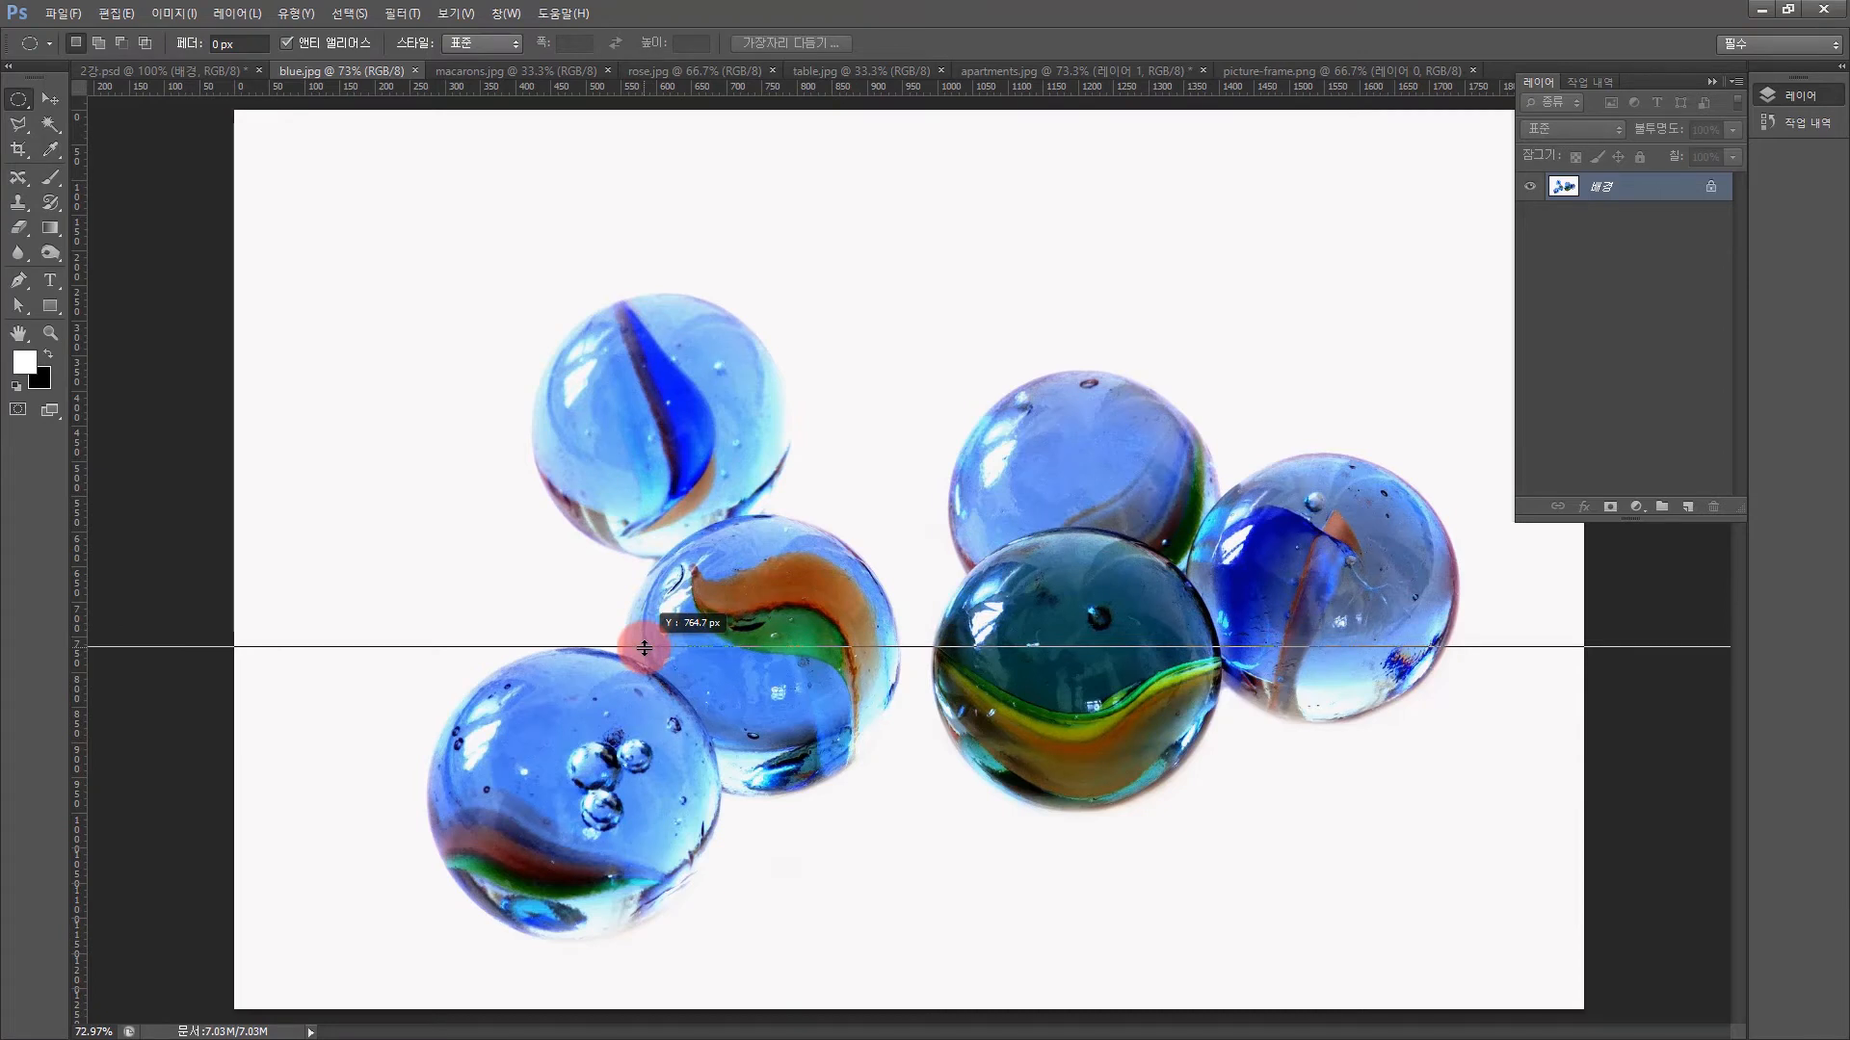
{"action": "left_click_drag", "start_coordinate": [644, 648], "coordinate": [645, 648]}
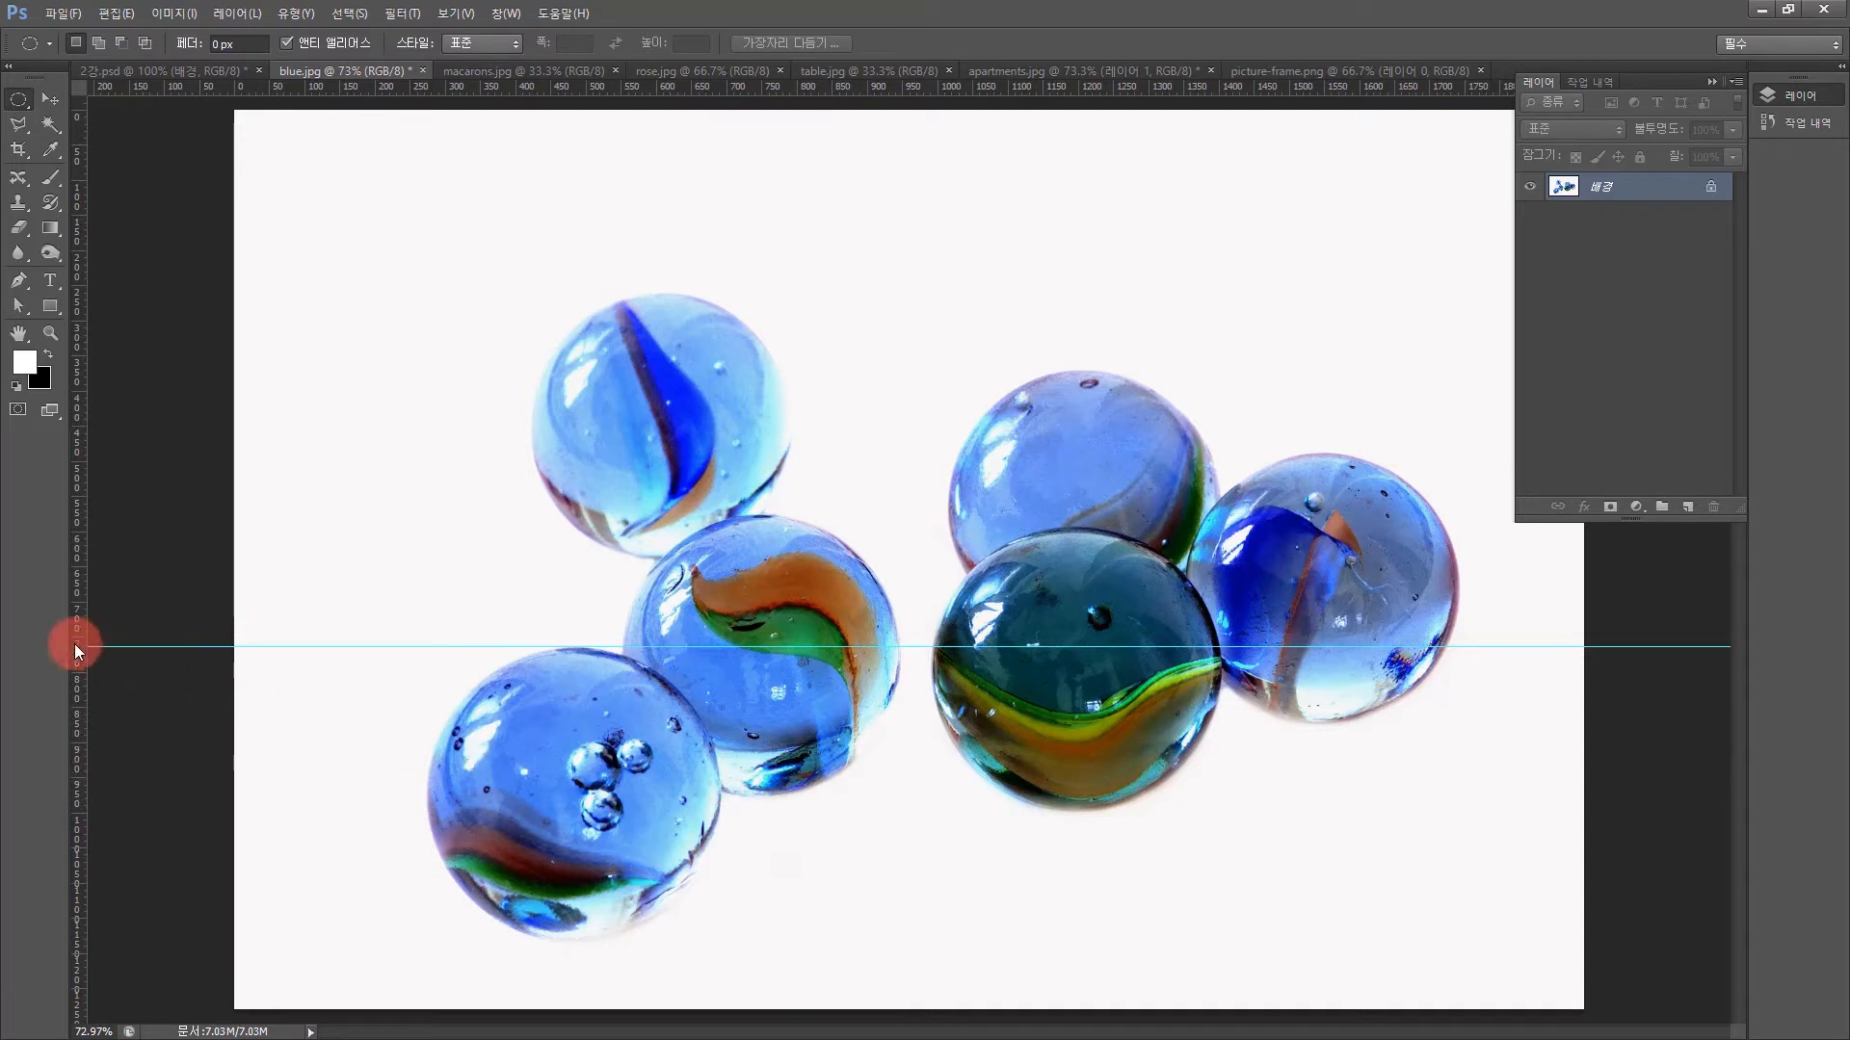
{"action": "left_click_drag", "start_coordinate": [81, 663], "coordinate": [426, 723]}
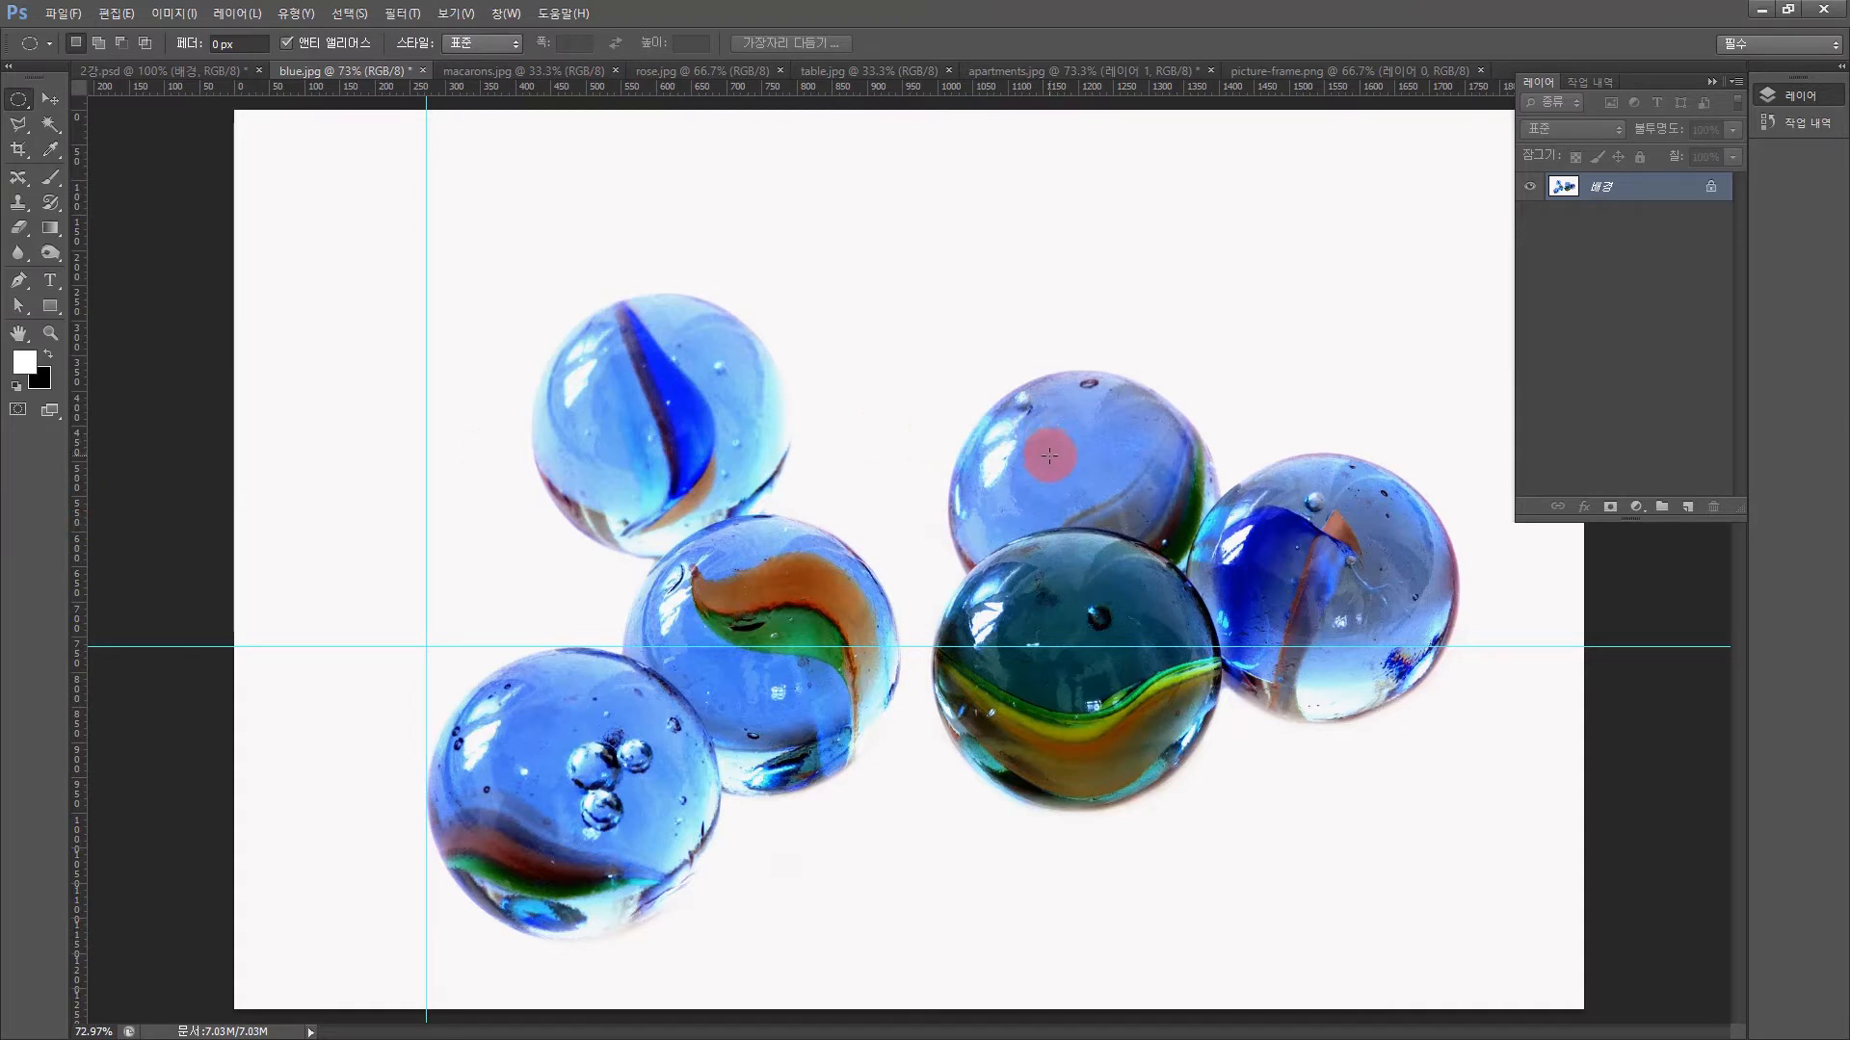
Locate the command that toggles the rulers, hide the rulers and show them again
{"action": "left_click", "coordinate": [440, 15]}
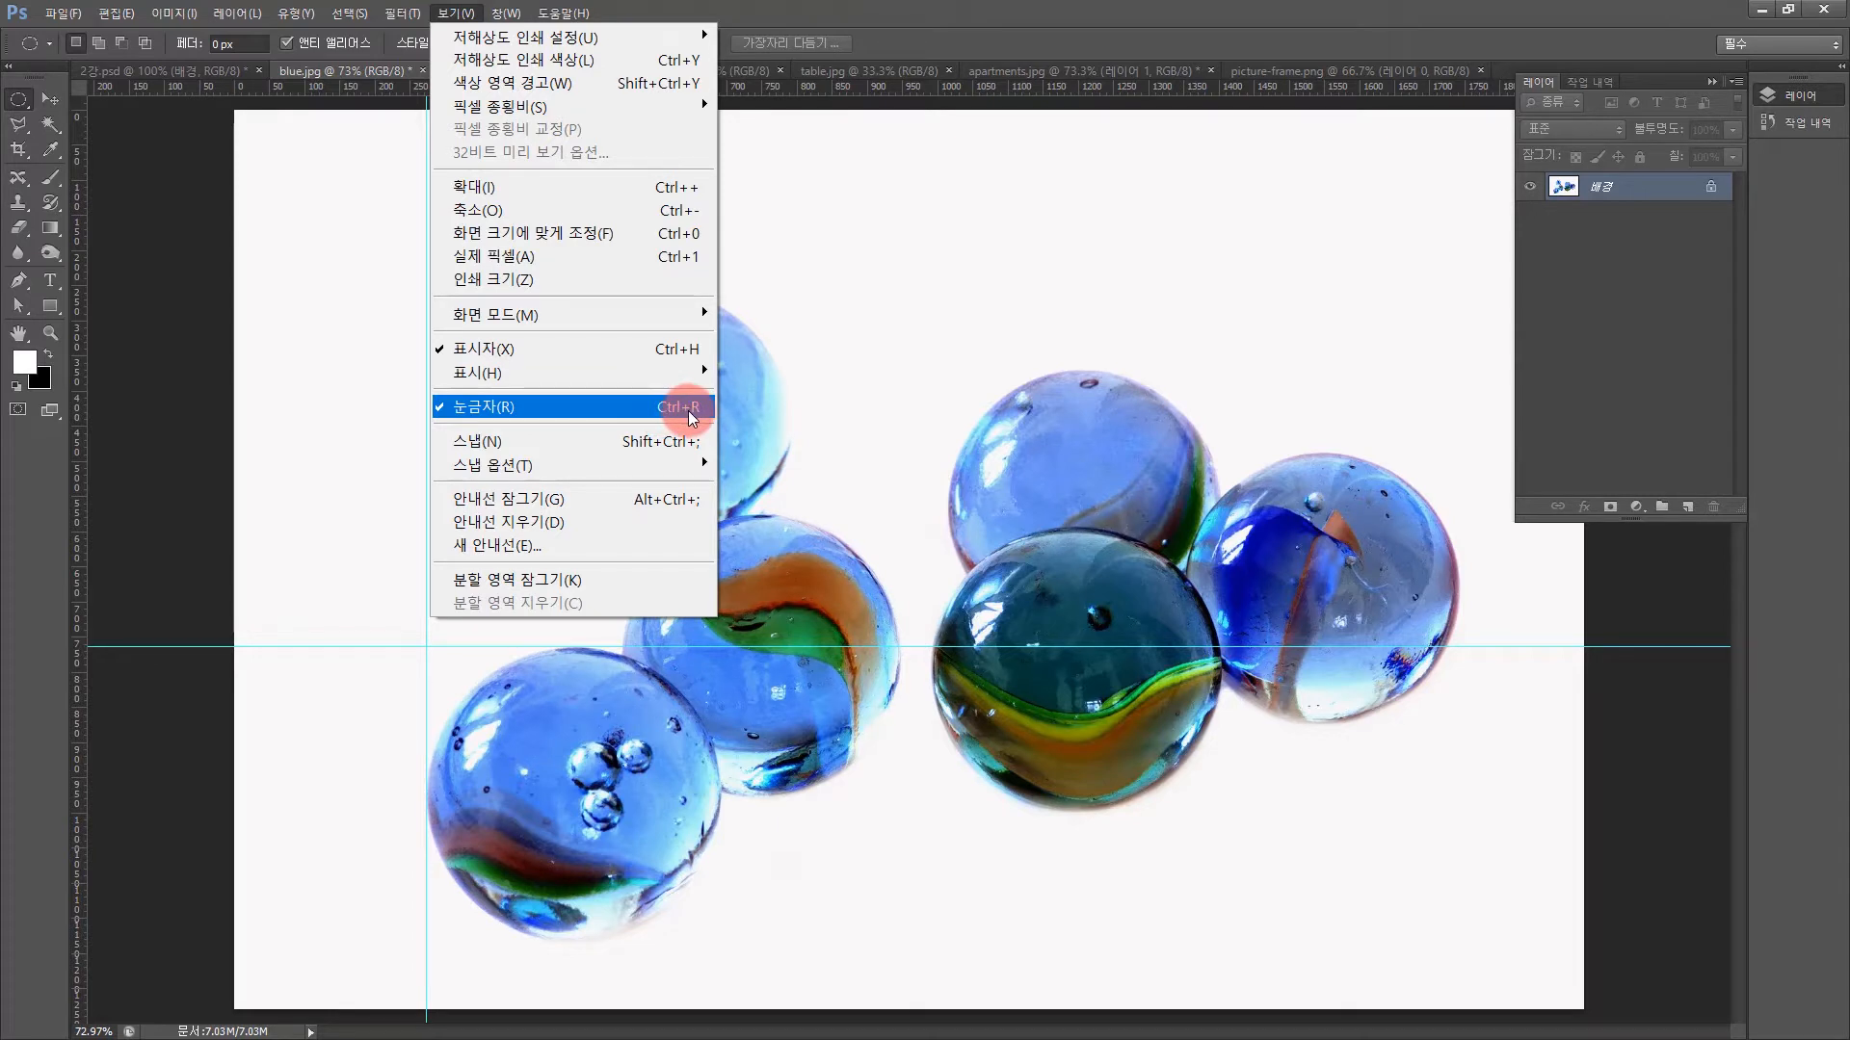
{"action": "left_click", "coordinate": [894, 375]}
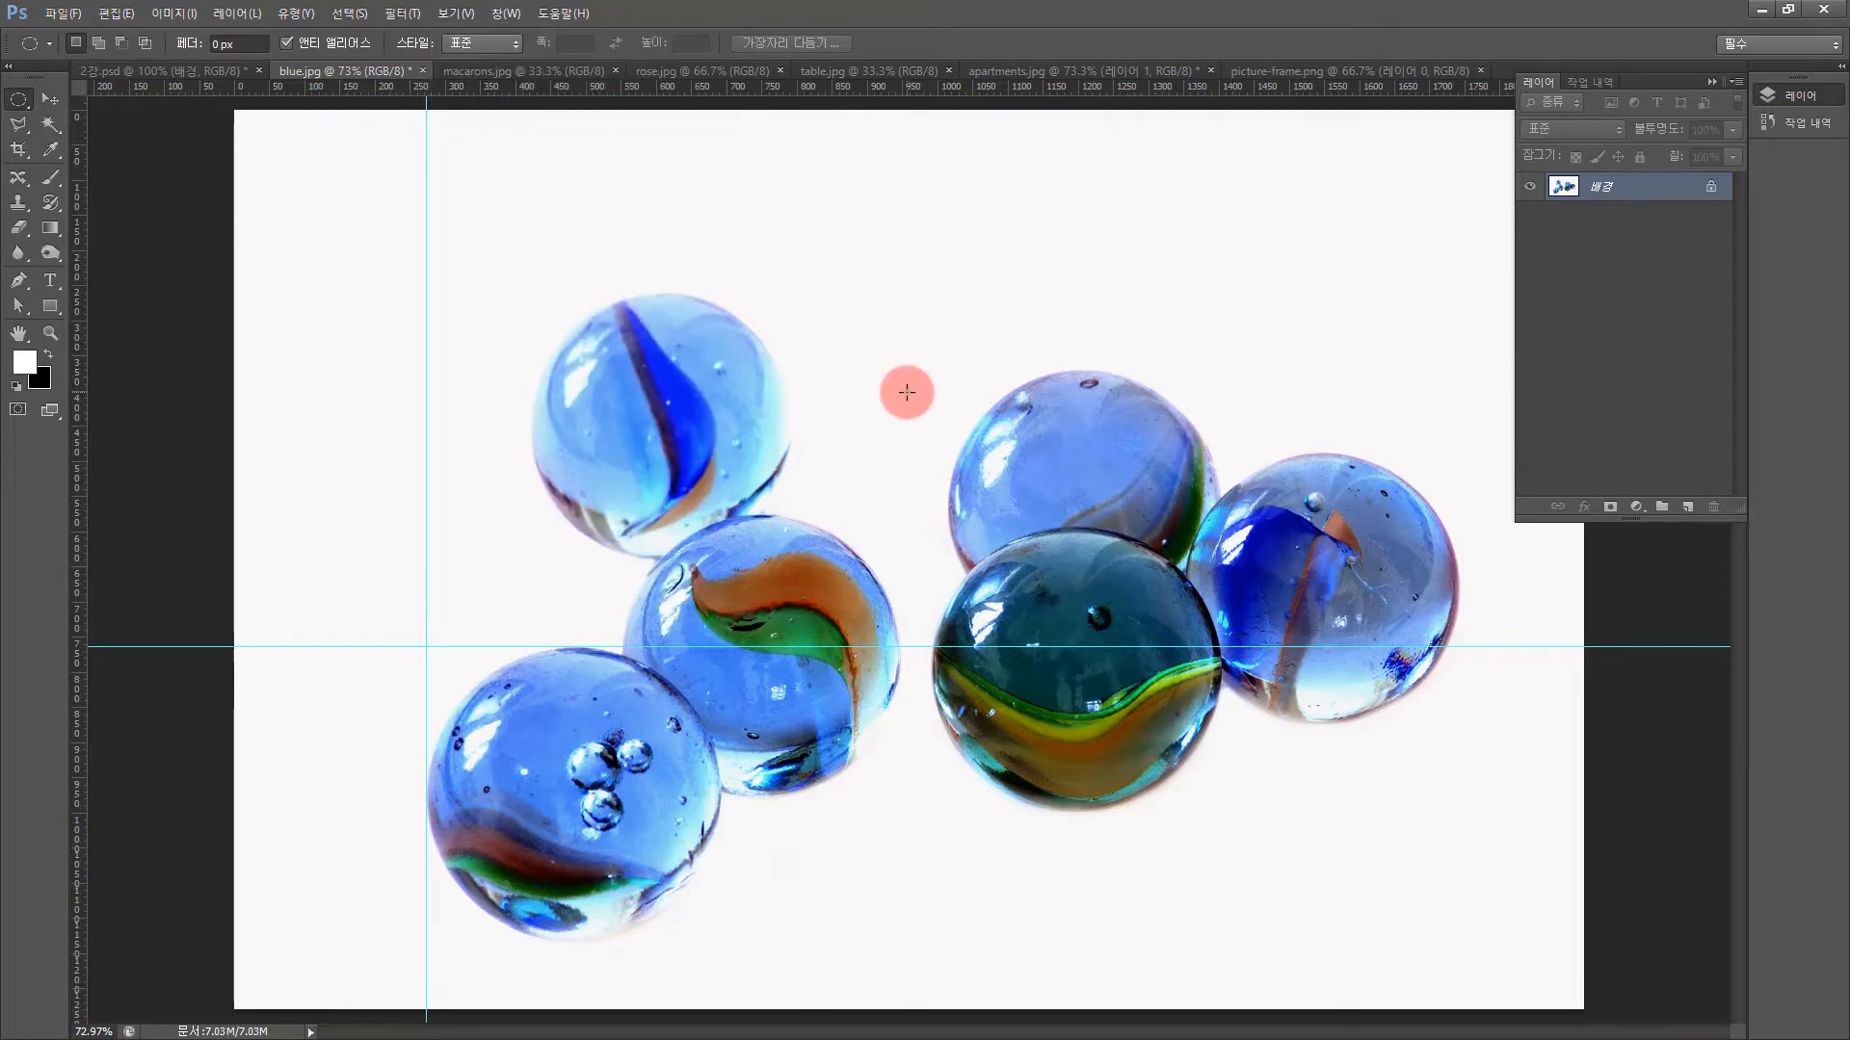
{"action": "key", "text": "ctrl+r"}
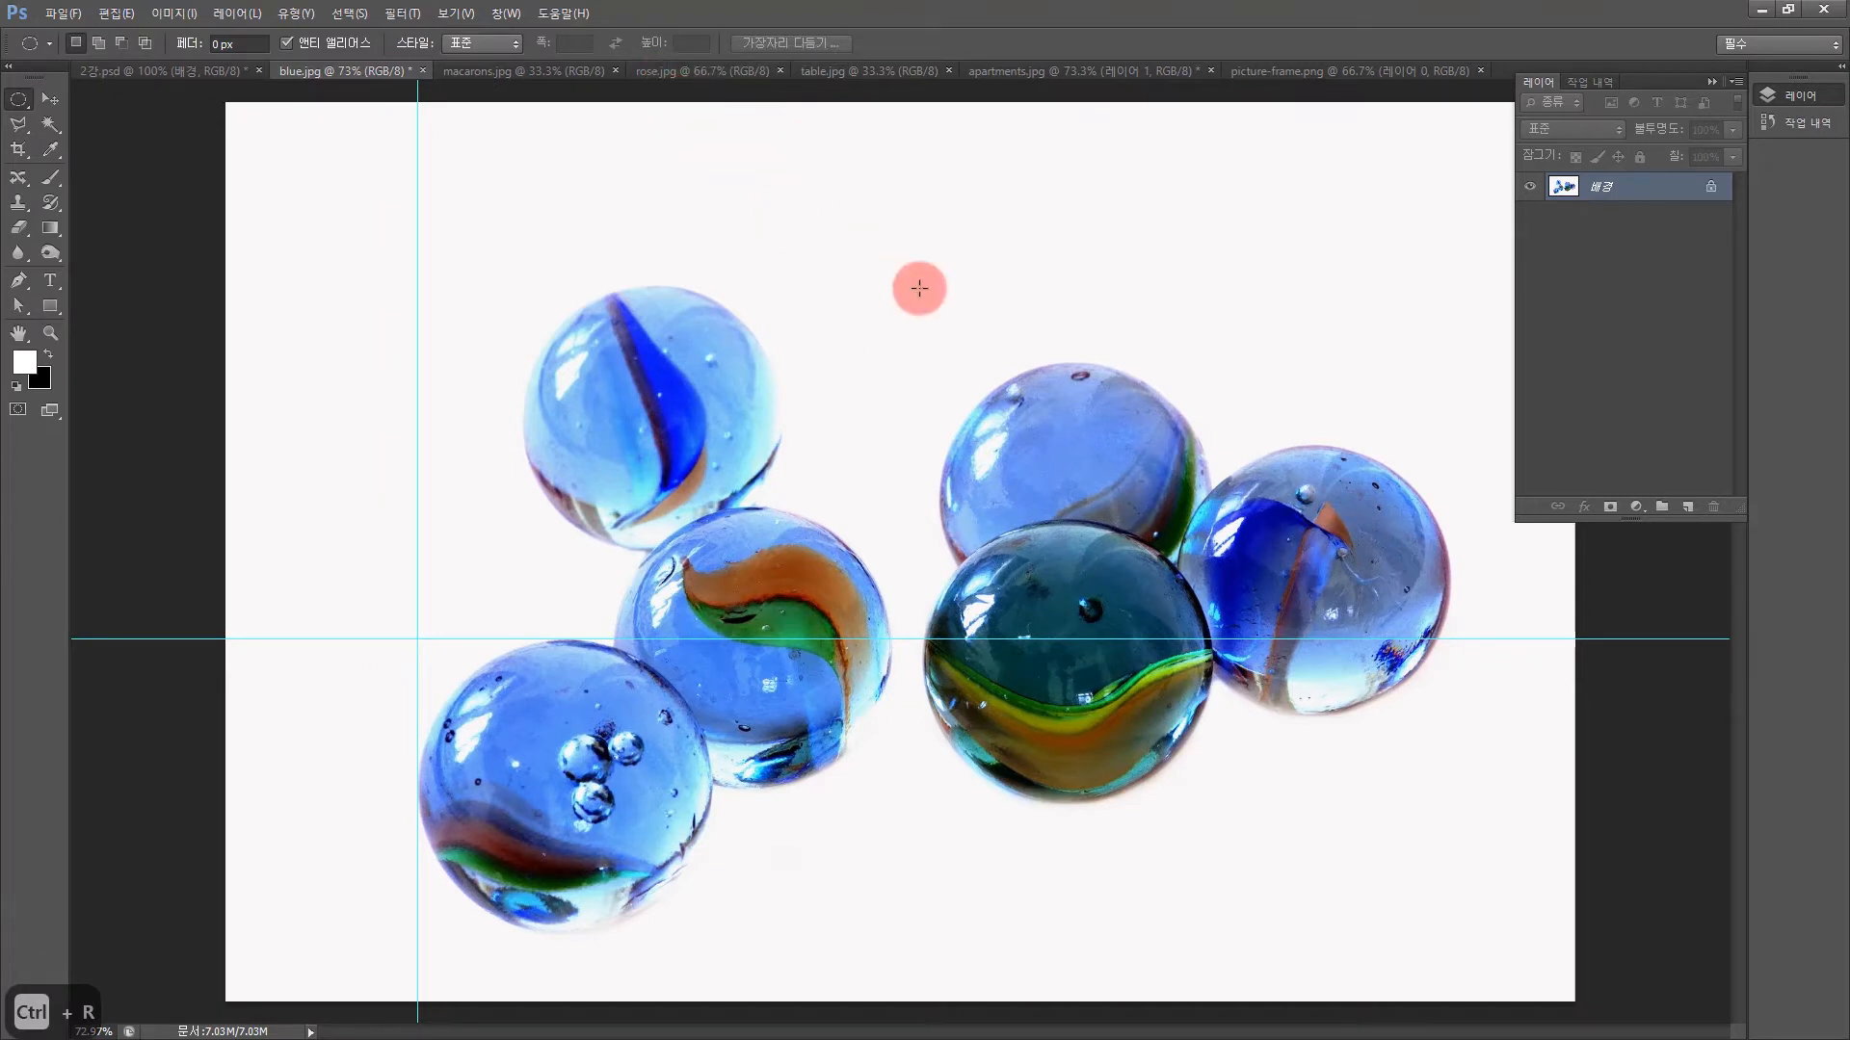
{"action": "key", "text": "ctrl+r"}
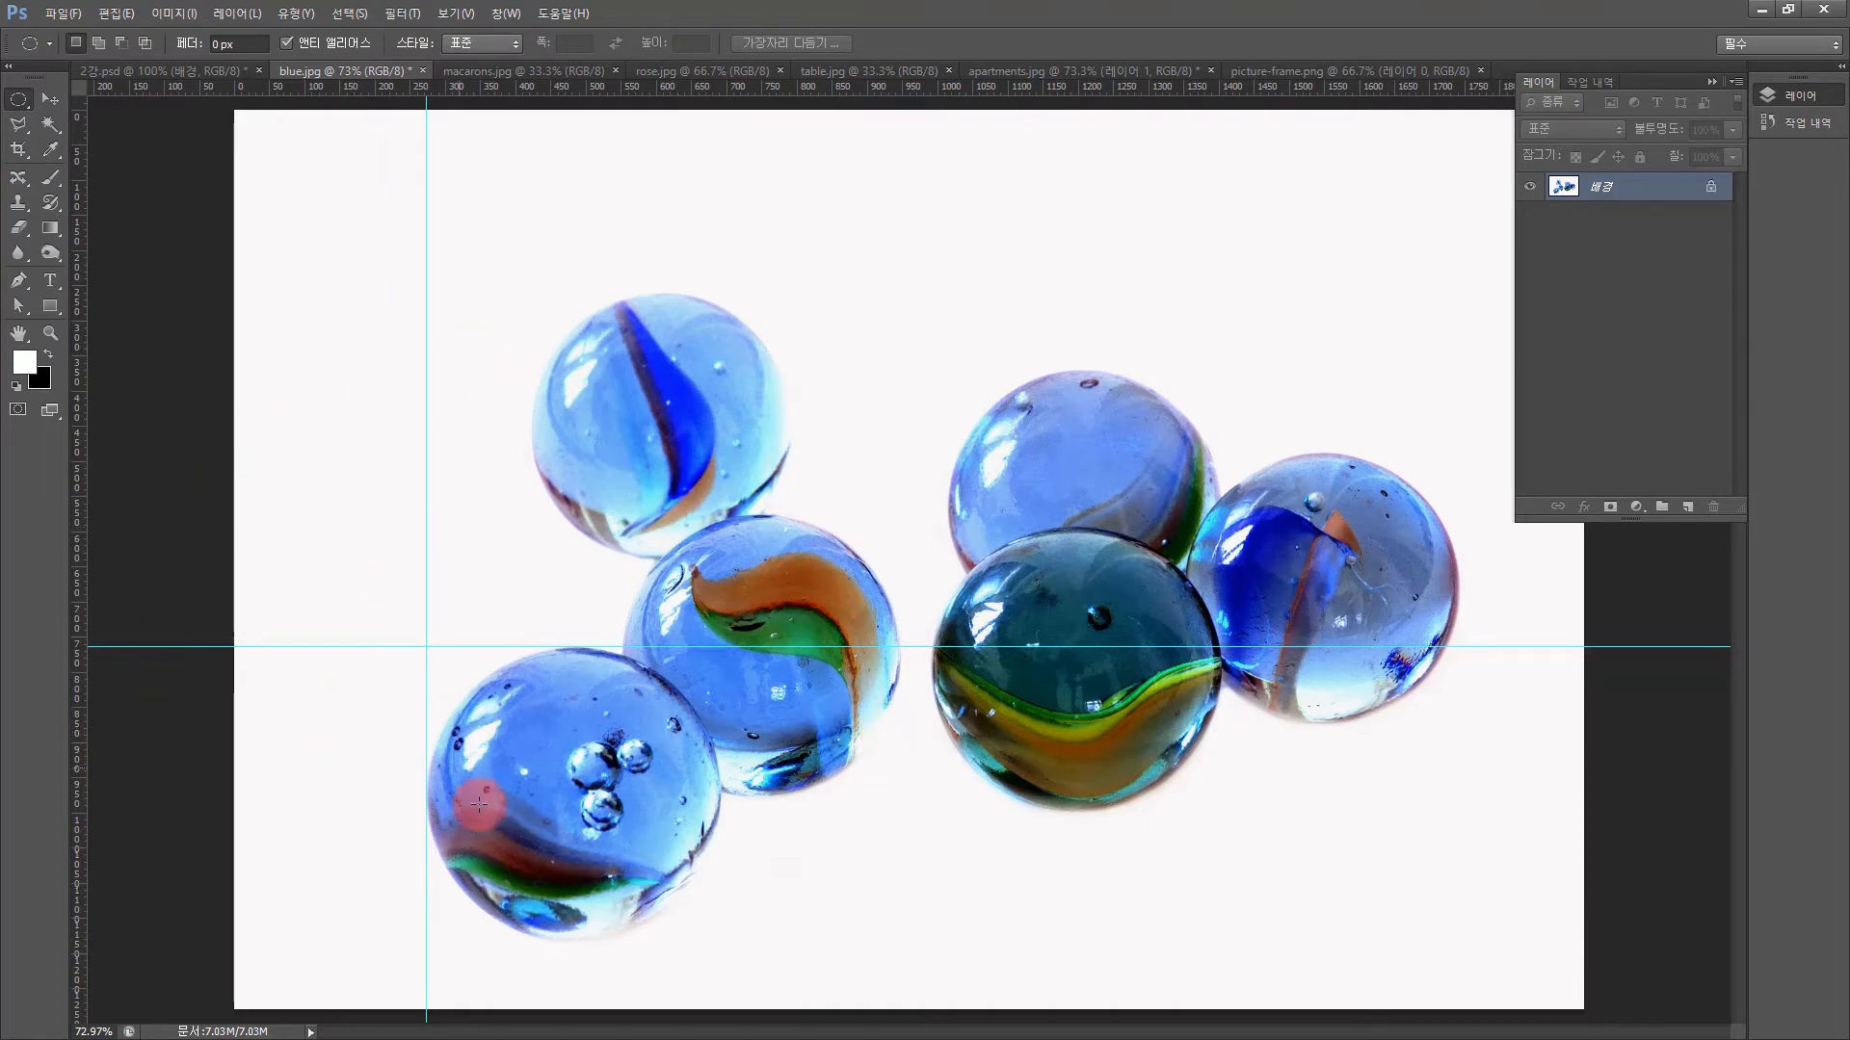
Use the Move tool to shift the horizontal guide down into the lowest marble and return it to the marble's upper edge
{"action": "left_click", "coordinate": [50, 332]}
{"action": "left_click_drag", "start_coordinate": [373, 602], "coordinate": [855, 1017]}
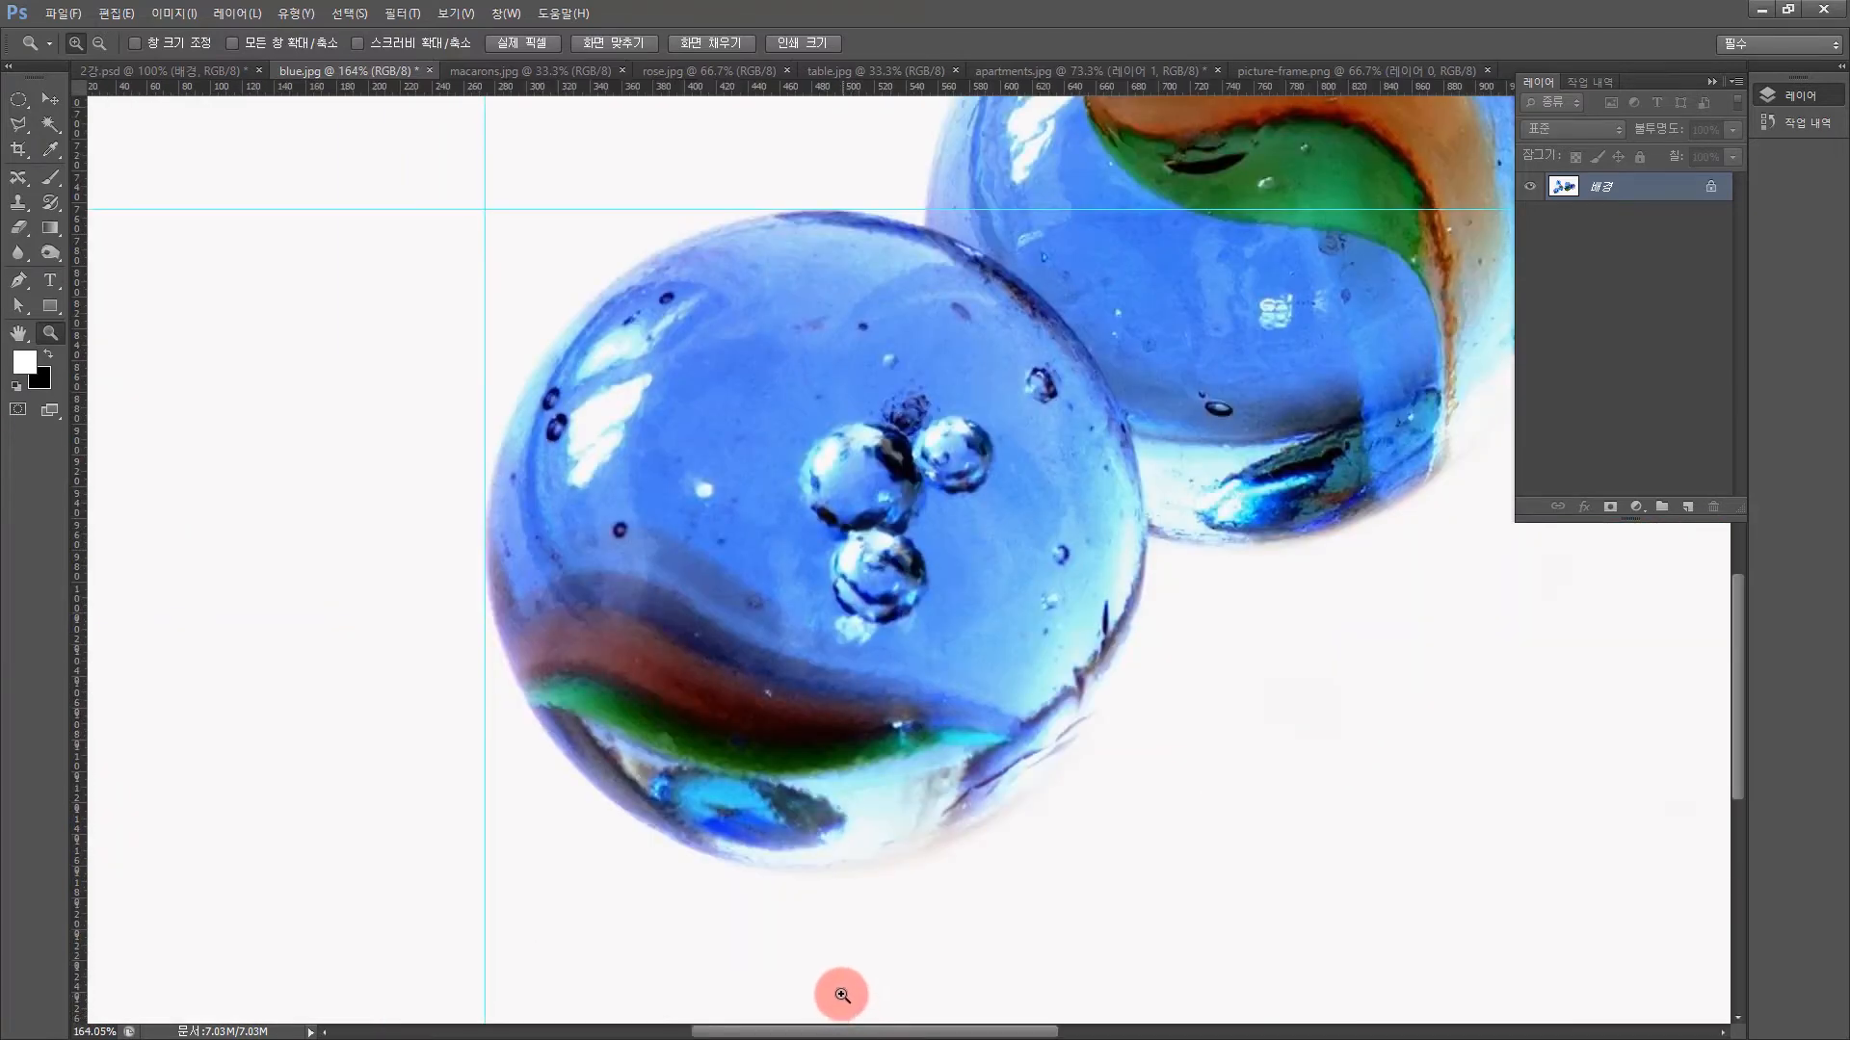
{"action": "left_click", "coordinate": [53, 100]}
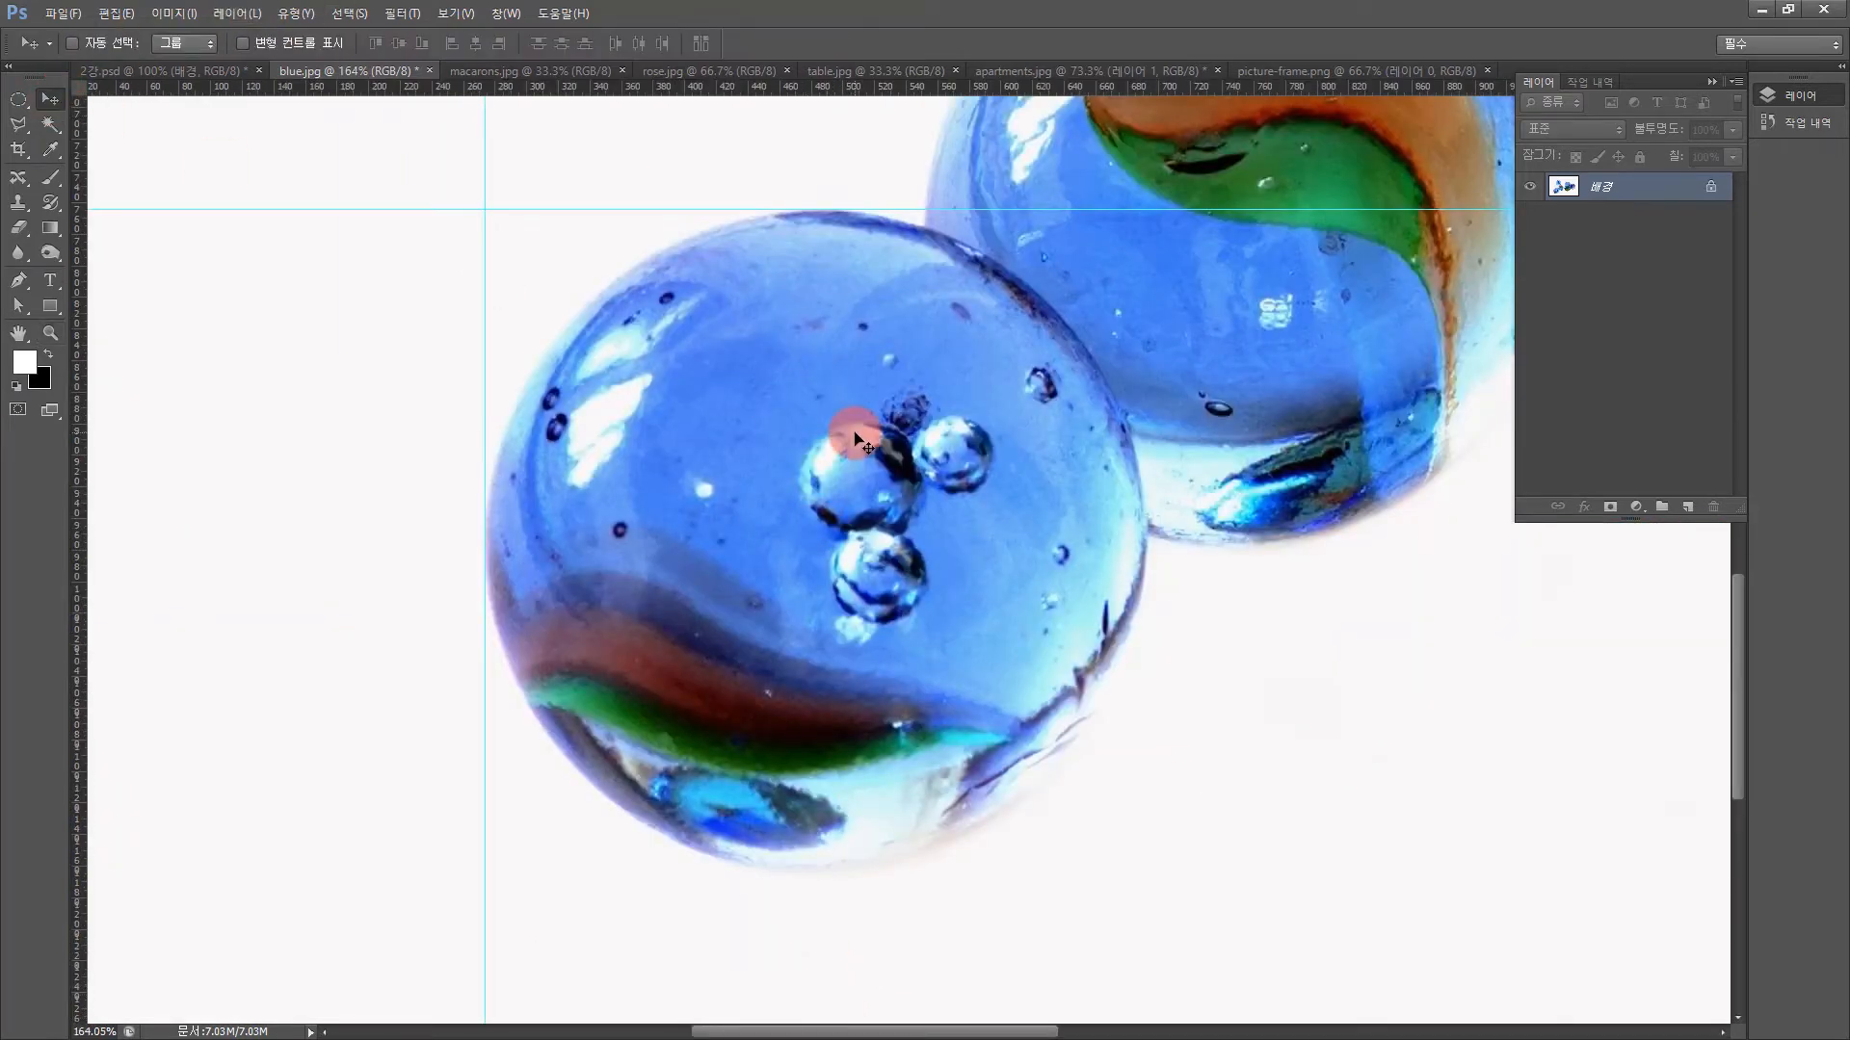
{"action": "left_click_drag", "start_coordinate": [901, 208], "coordinate": [908, 395]}
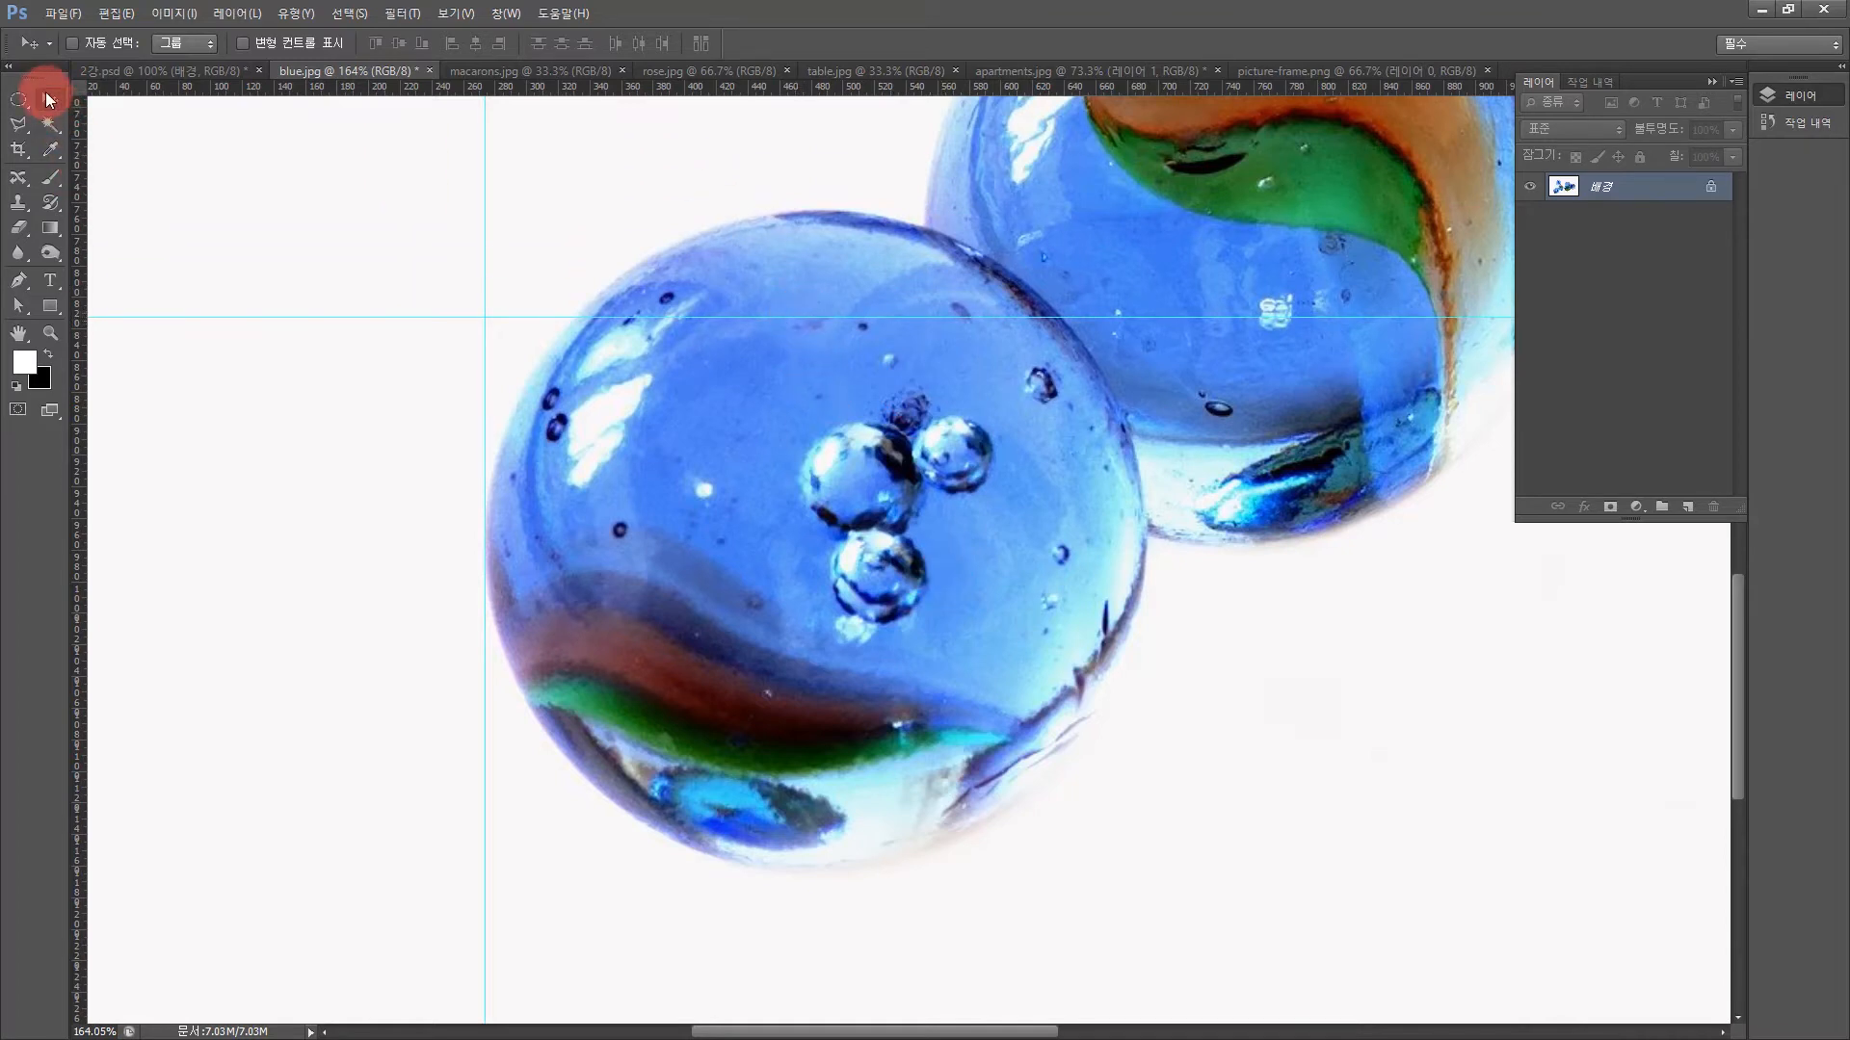
{"action": "left_click_drag", "start_coordinate": [864, 318], "coordinate": [867, 208]}
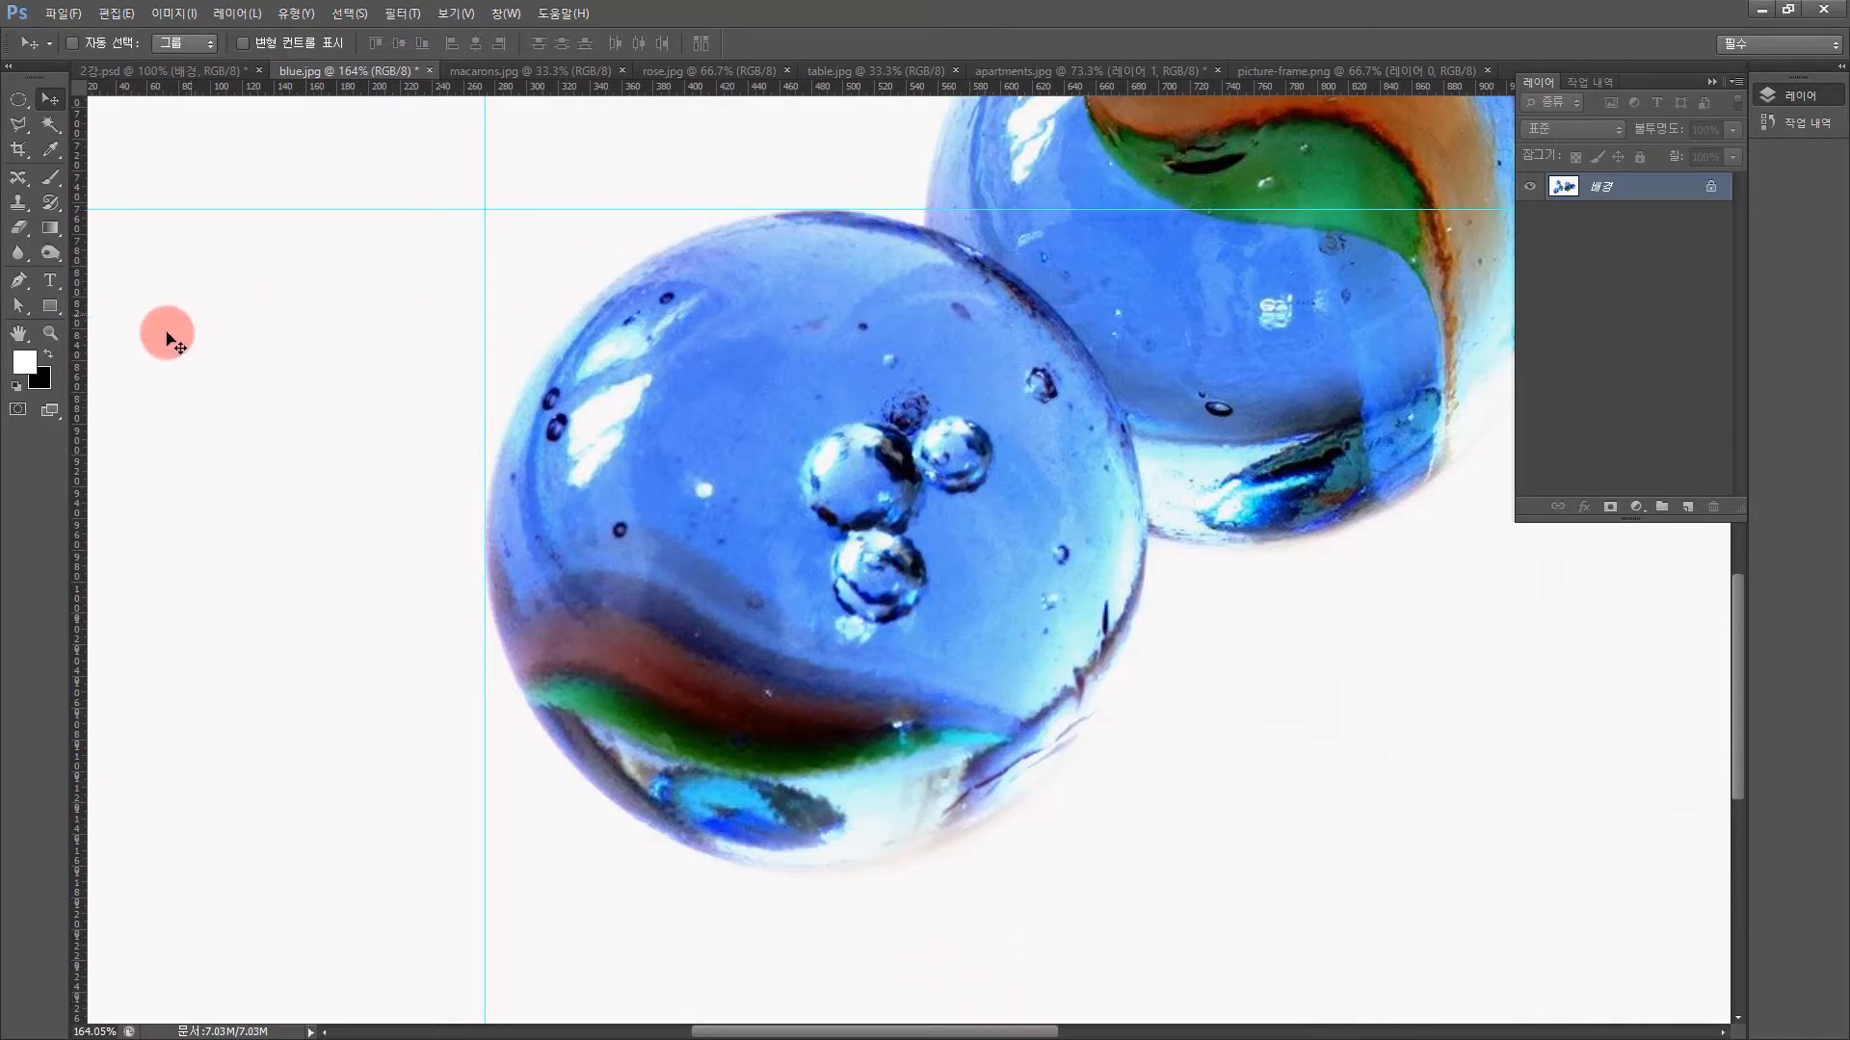
Add a vertical guide along the lowest marble's right edge and a horizontal guide along its bottom edge
{"action": "left_click_drag", "start_coordinate": [79, 391], "coordinate": [1147, 589]}
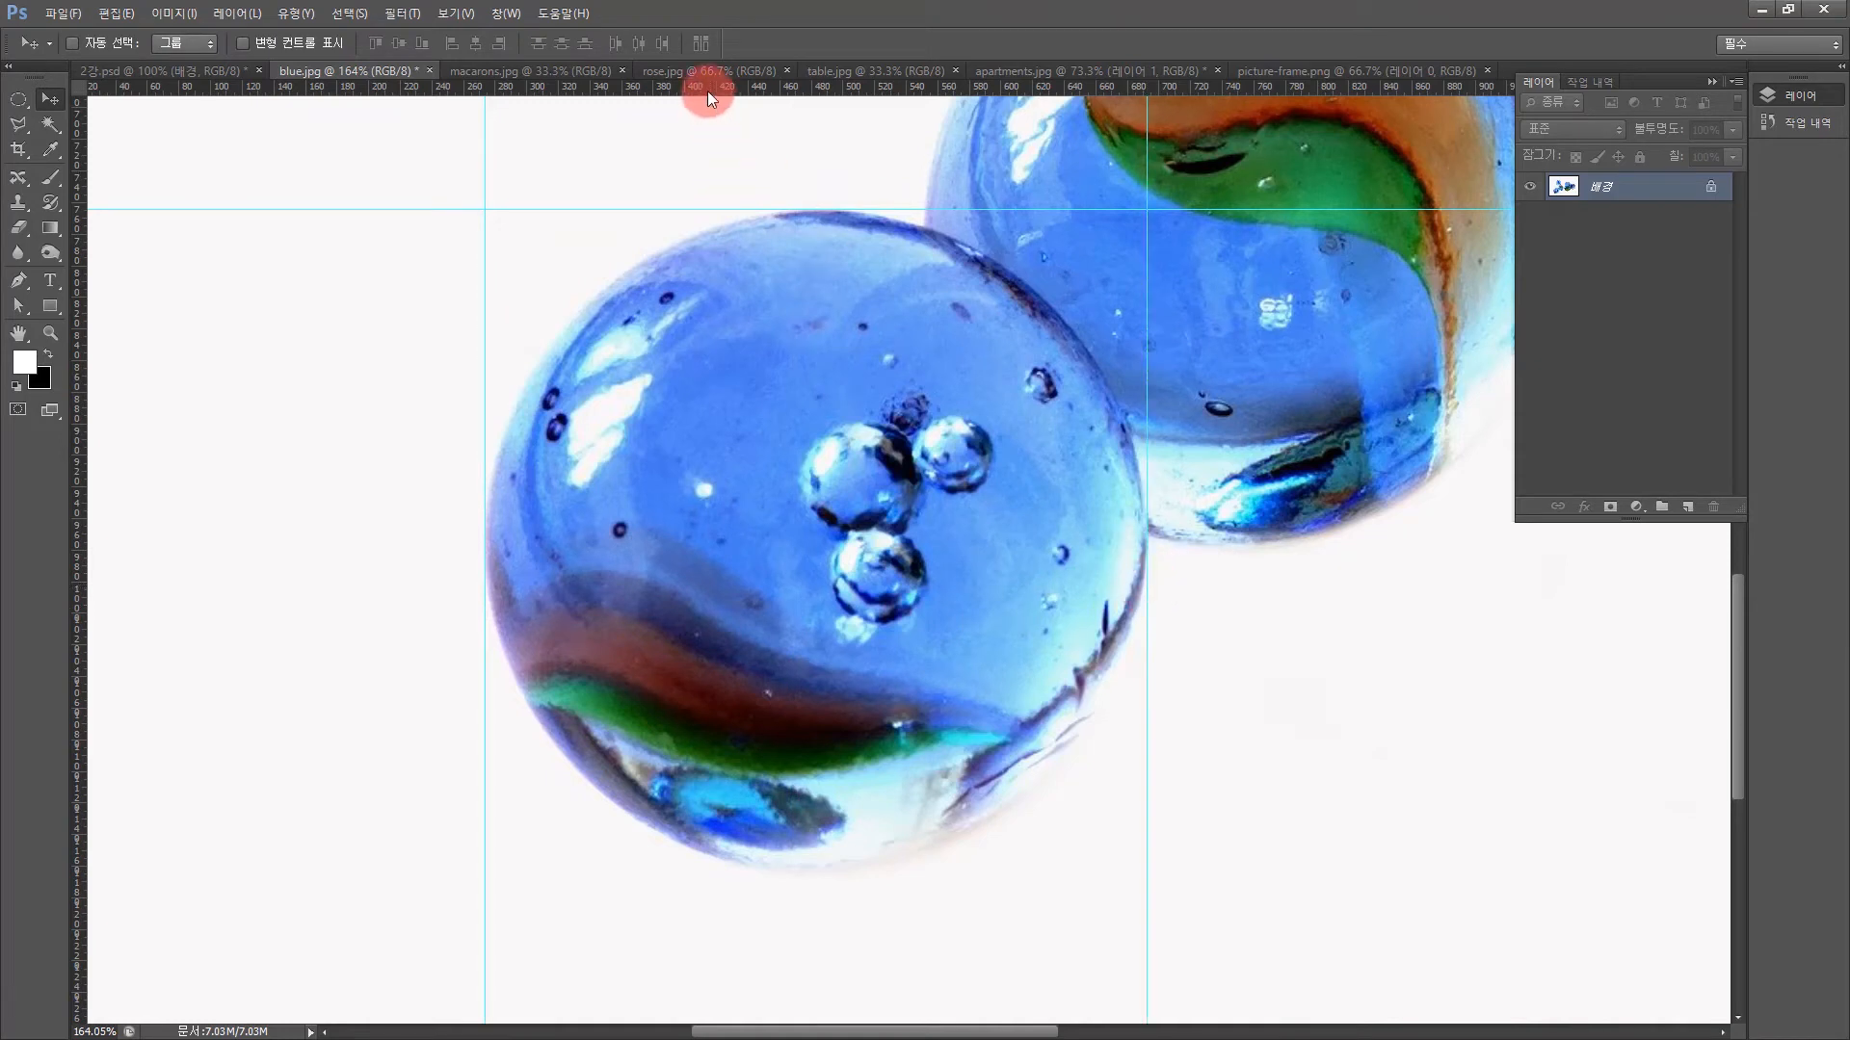
{"action": "left_click_drag", "start_coordinate": [709, 91], "coordinate": [900, 870]}
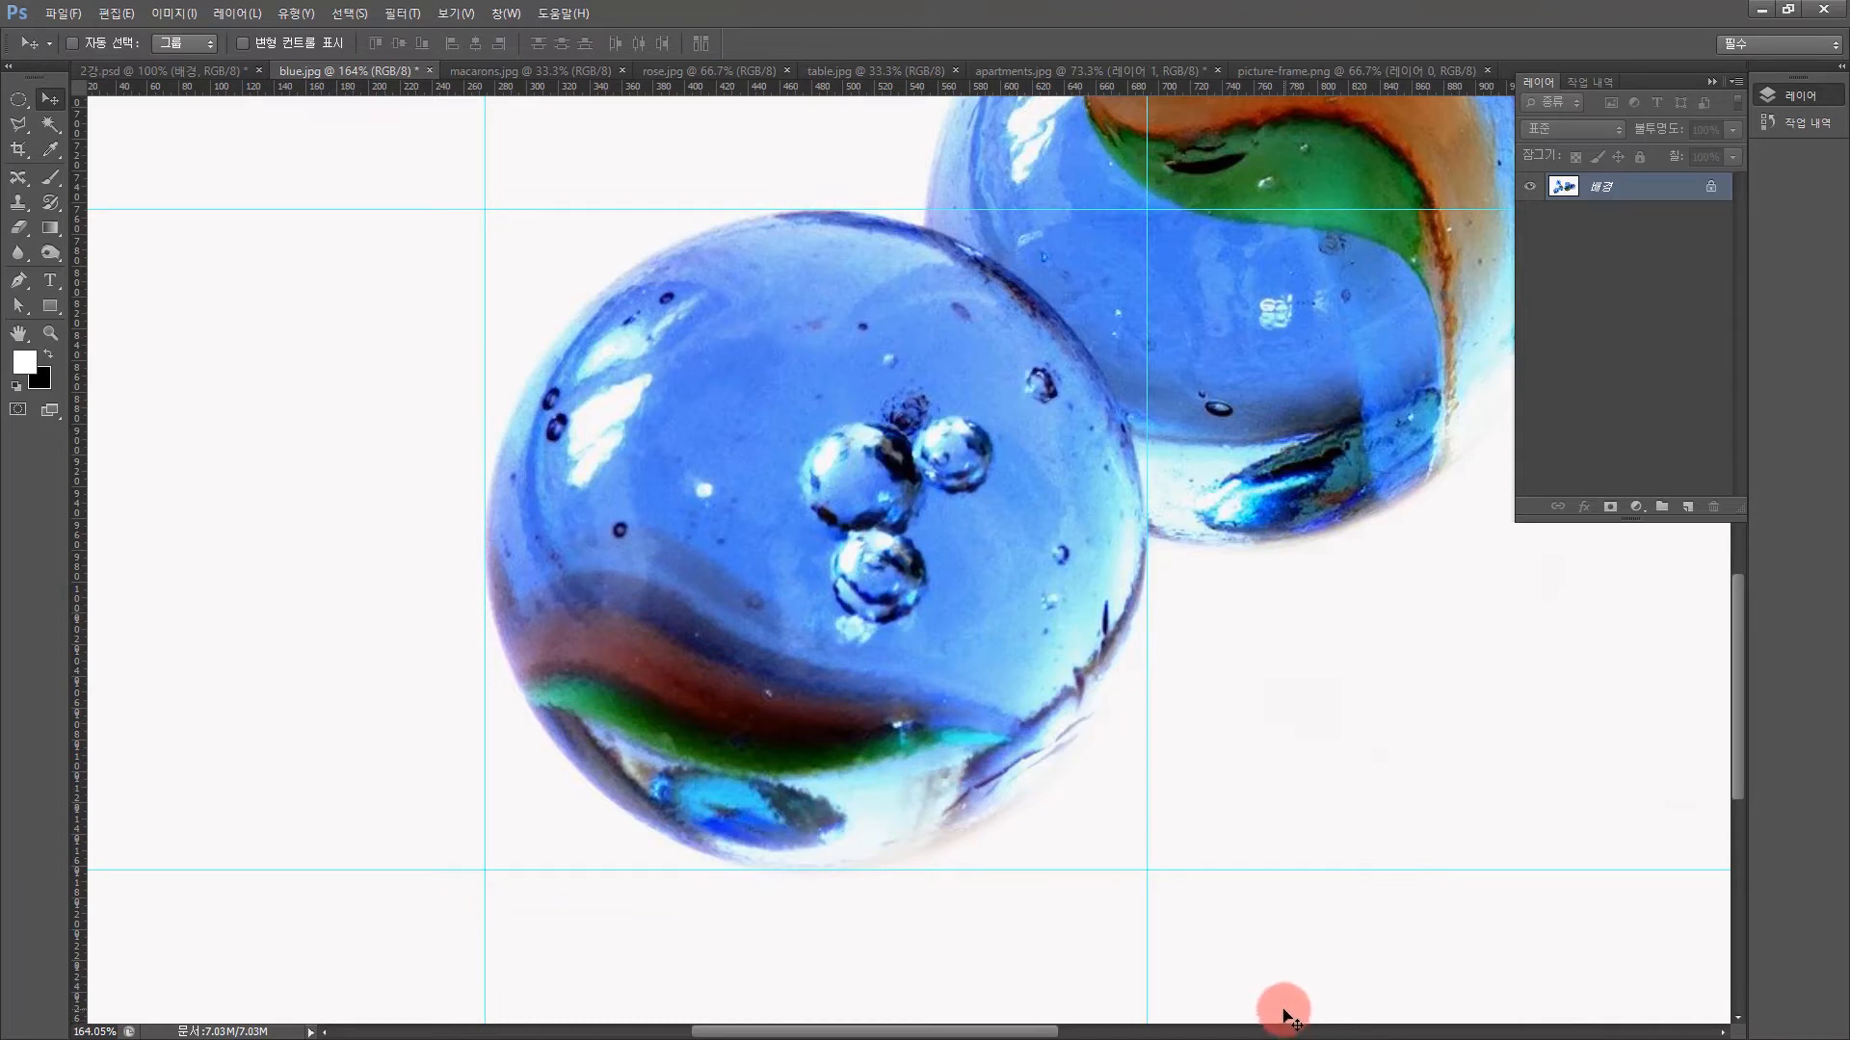
Select the lowest marble with an elliptical selection about 419 by 417 px between the guides, nudging it 3 px down and 3 px right
{"action": "left_click", "coordinate": [18, 100]}
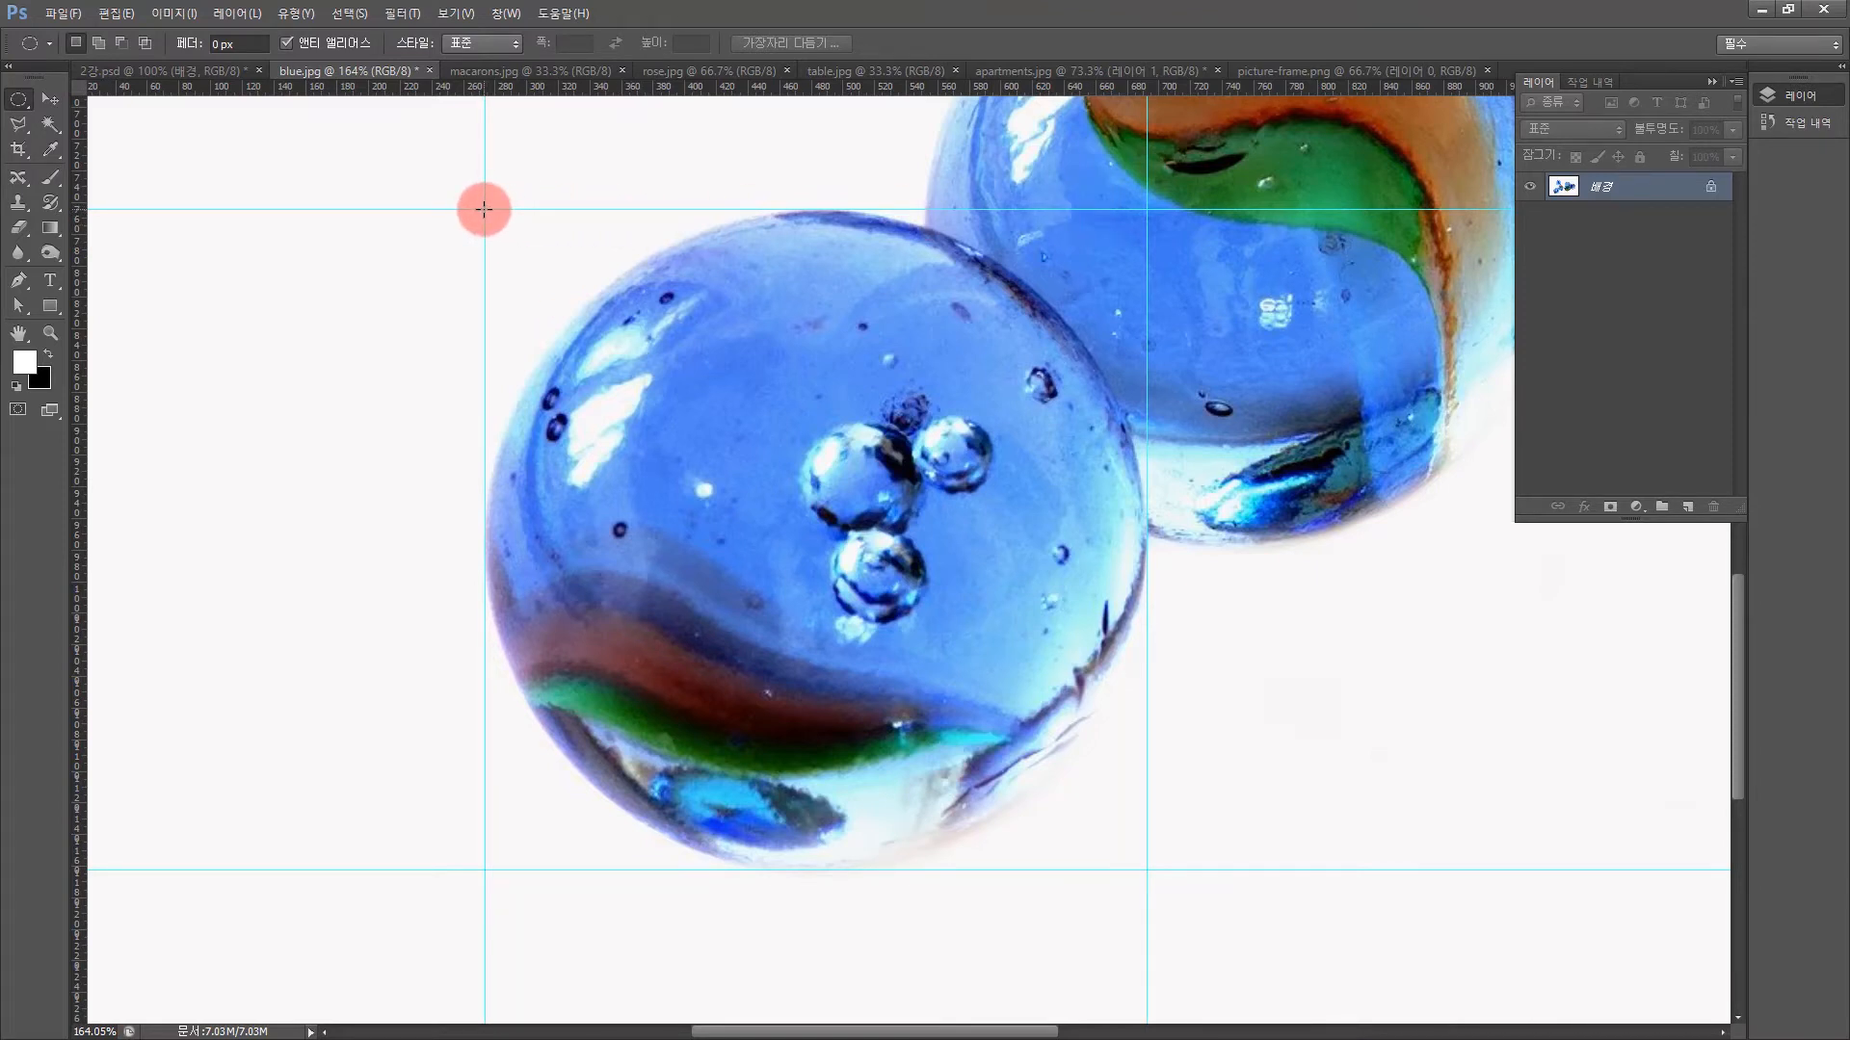
{"action": "left_click_drag", "start_coordinate": [630, 254], "coordinate": [1142, 859]}
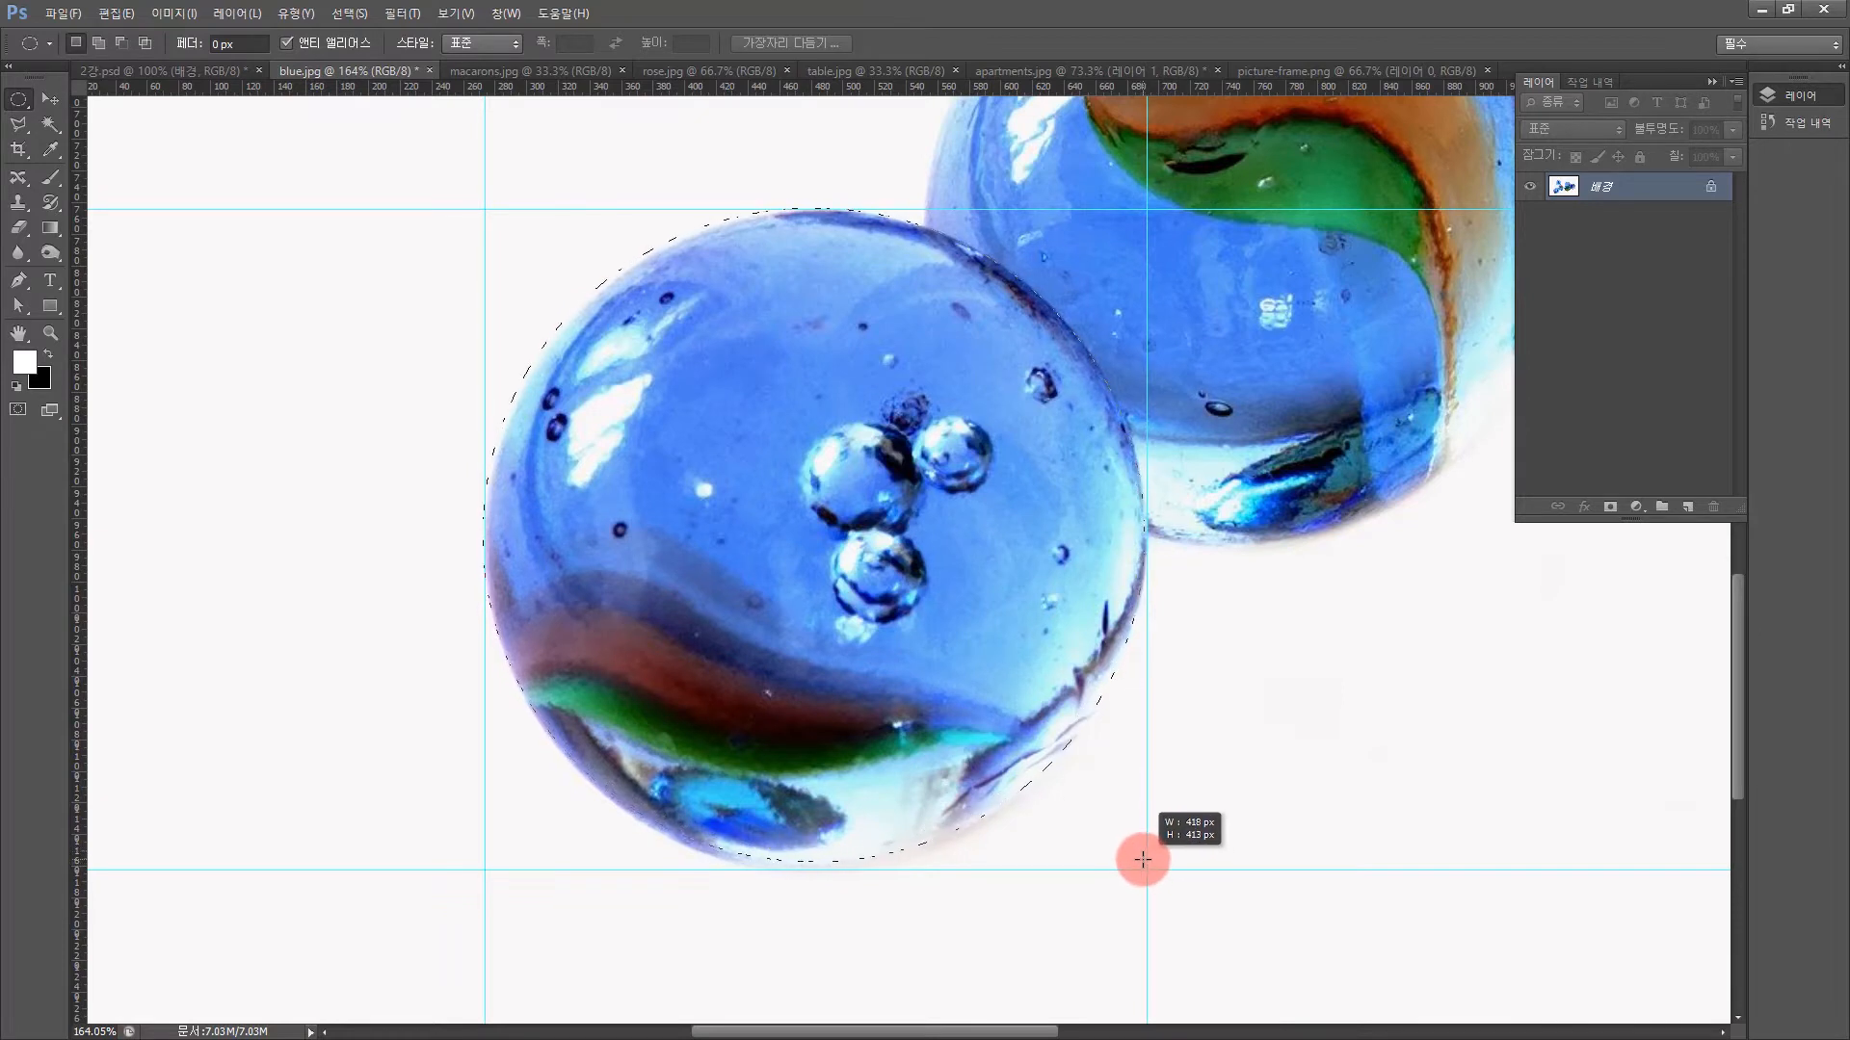
{"action": "left_click_drag", "start_coordinate": [1142, 859], "coordinate": [1144, 865]}
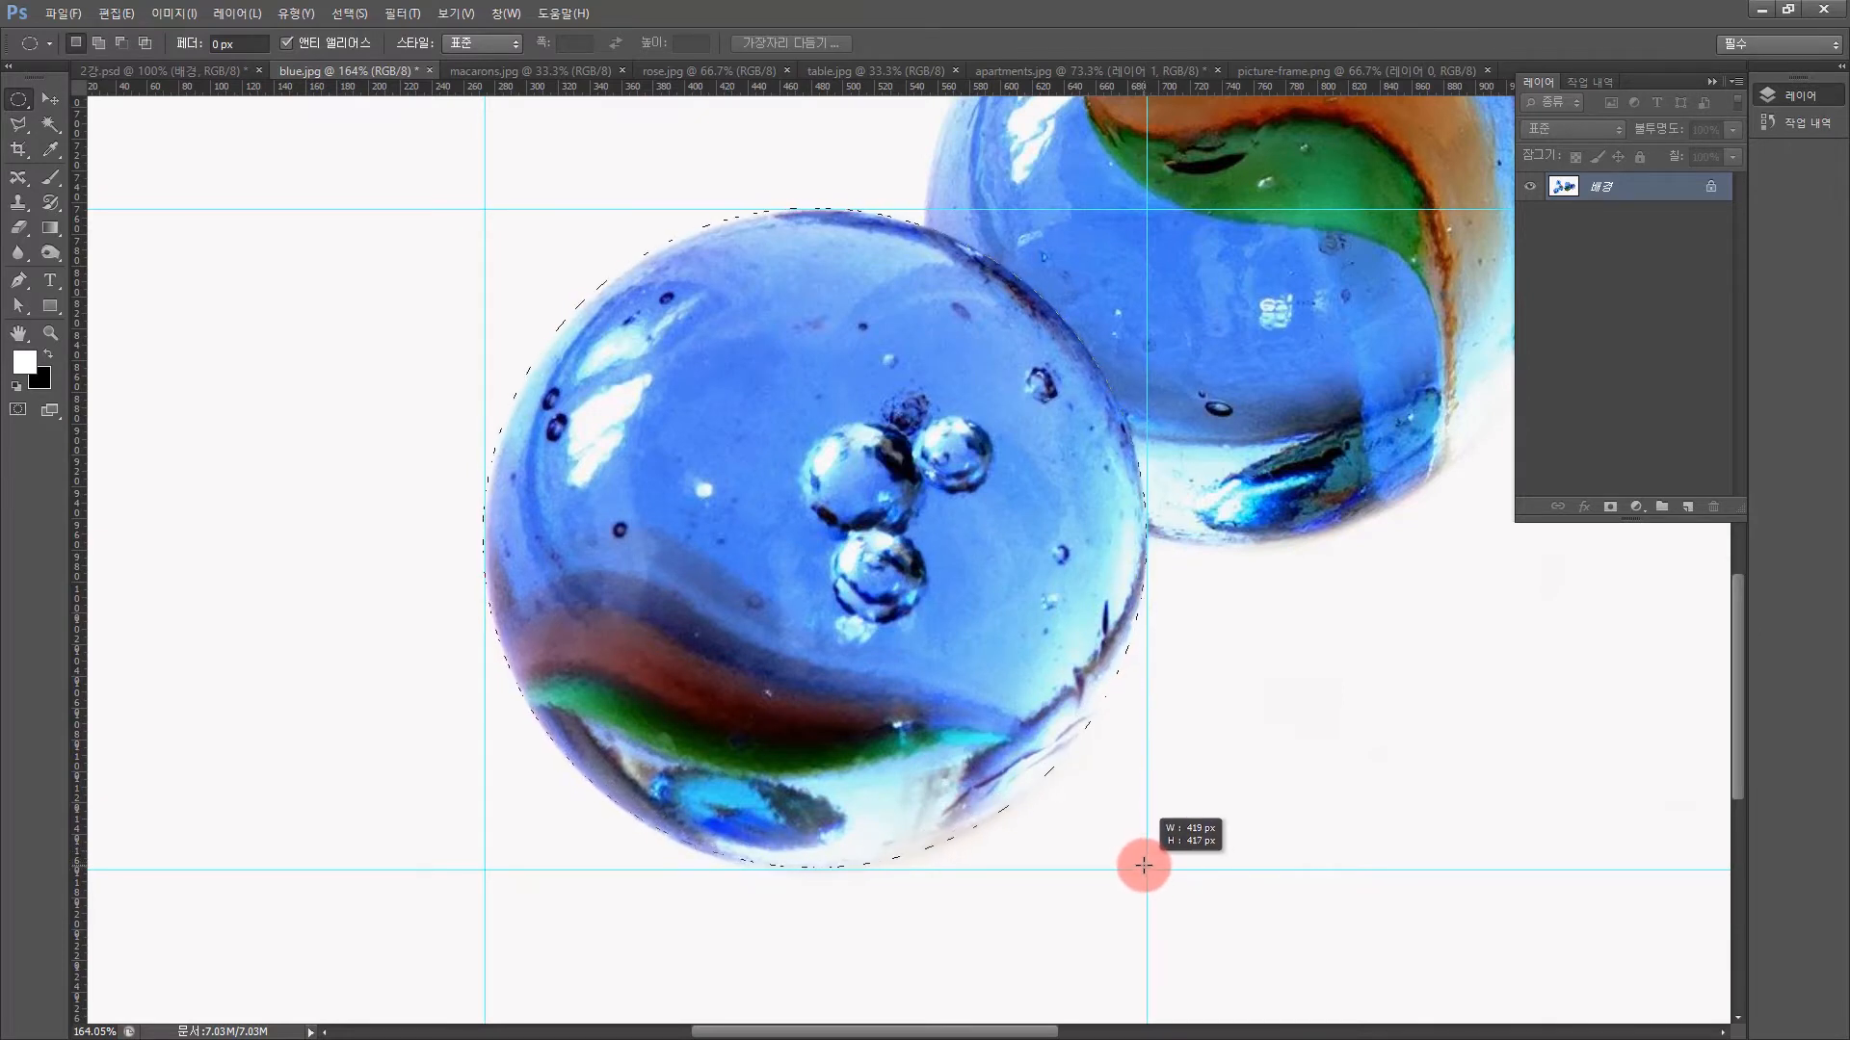
{"action": "left_click_drag", "start_coordinate": [1143, 865], "coordinate": [1140, 863]}
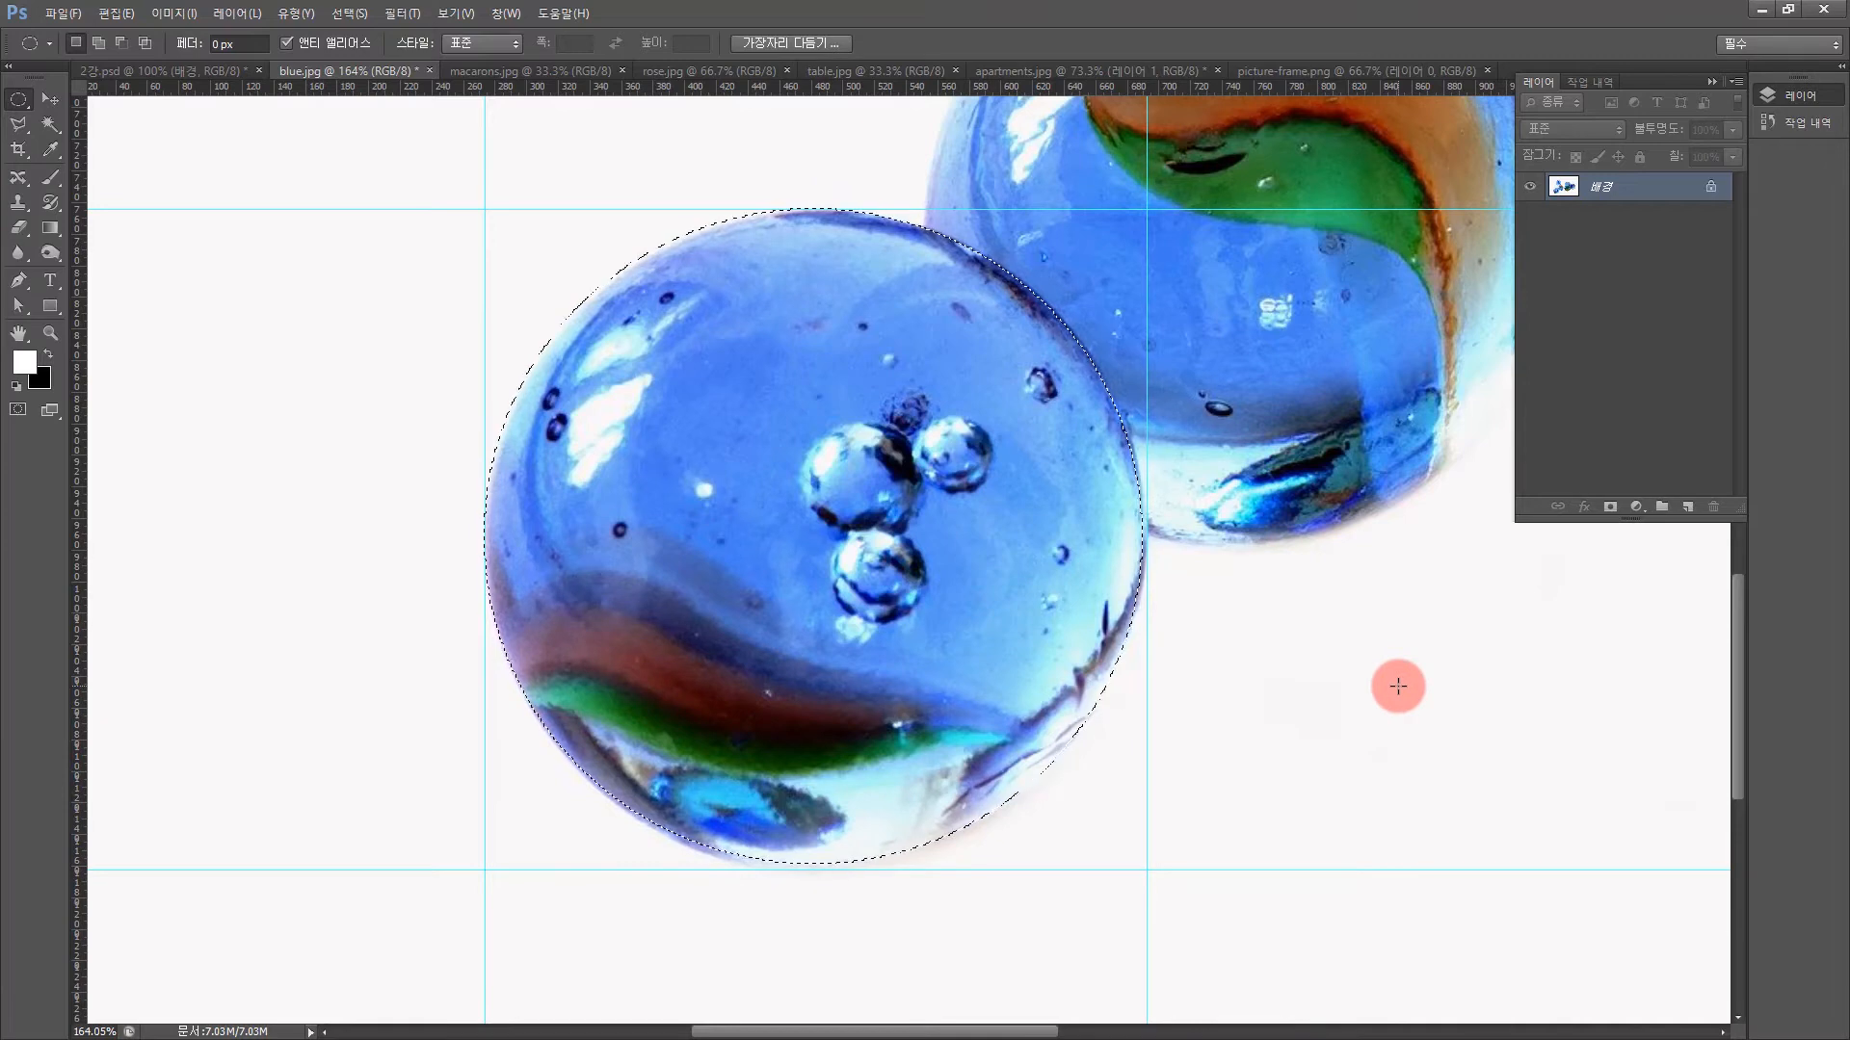
{"action": "key", "text": "Down"}
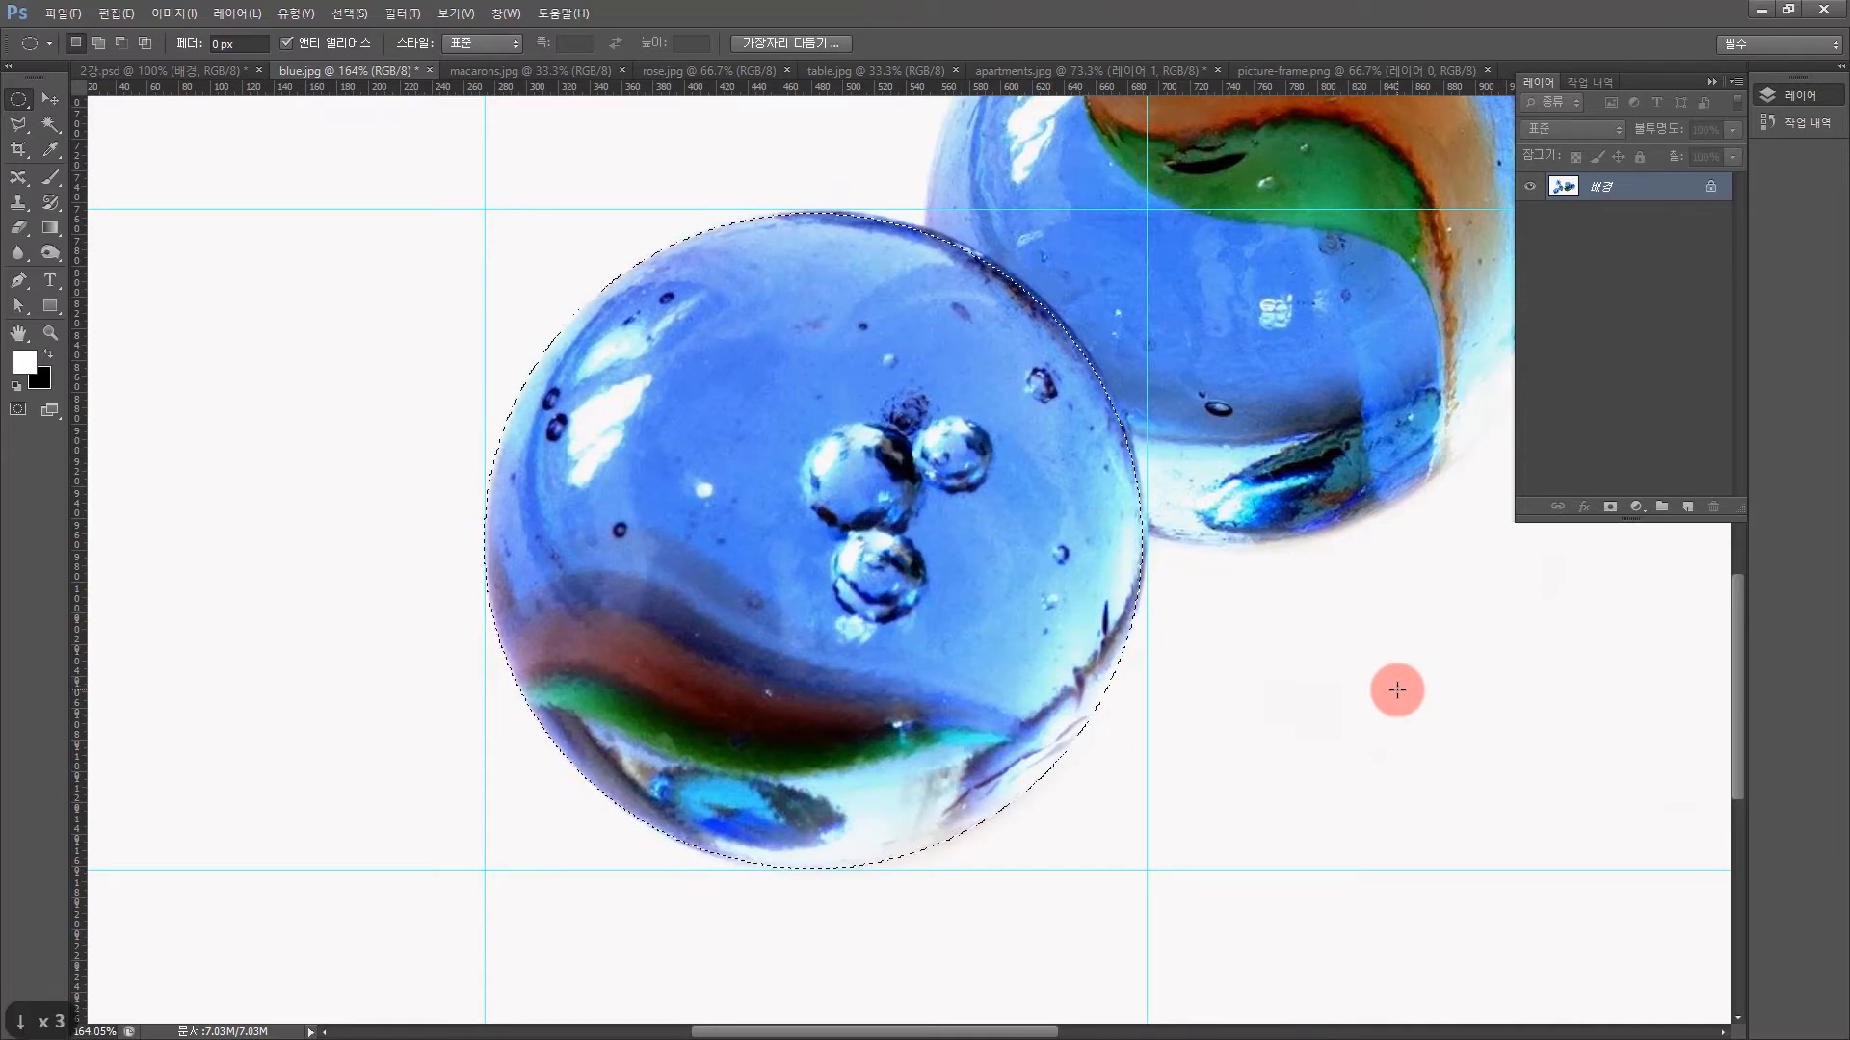
{"action": "key", "text": "Right"}
{"action": "key", "text": "Right"}
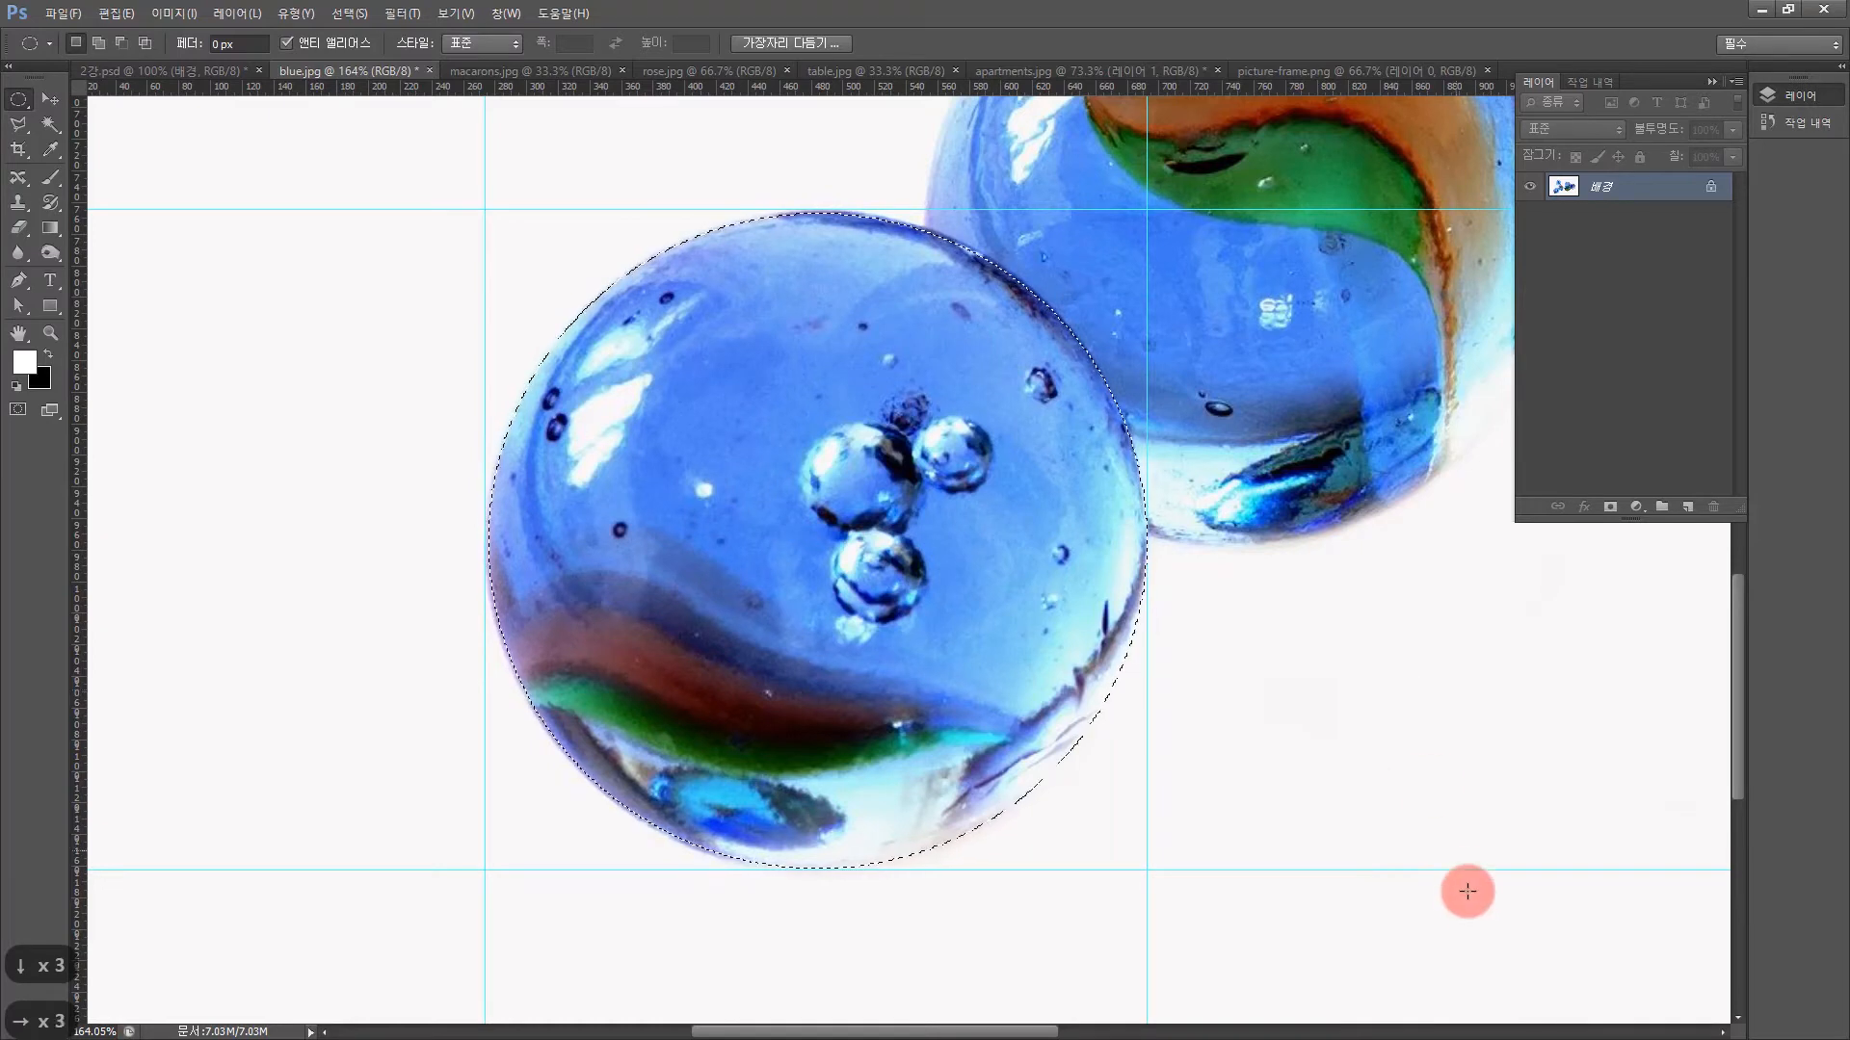
{"action": "key", "text": "Right"}
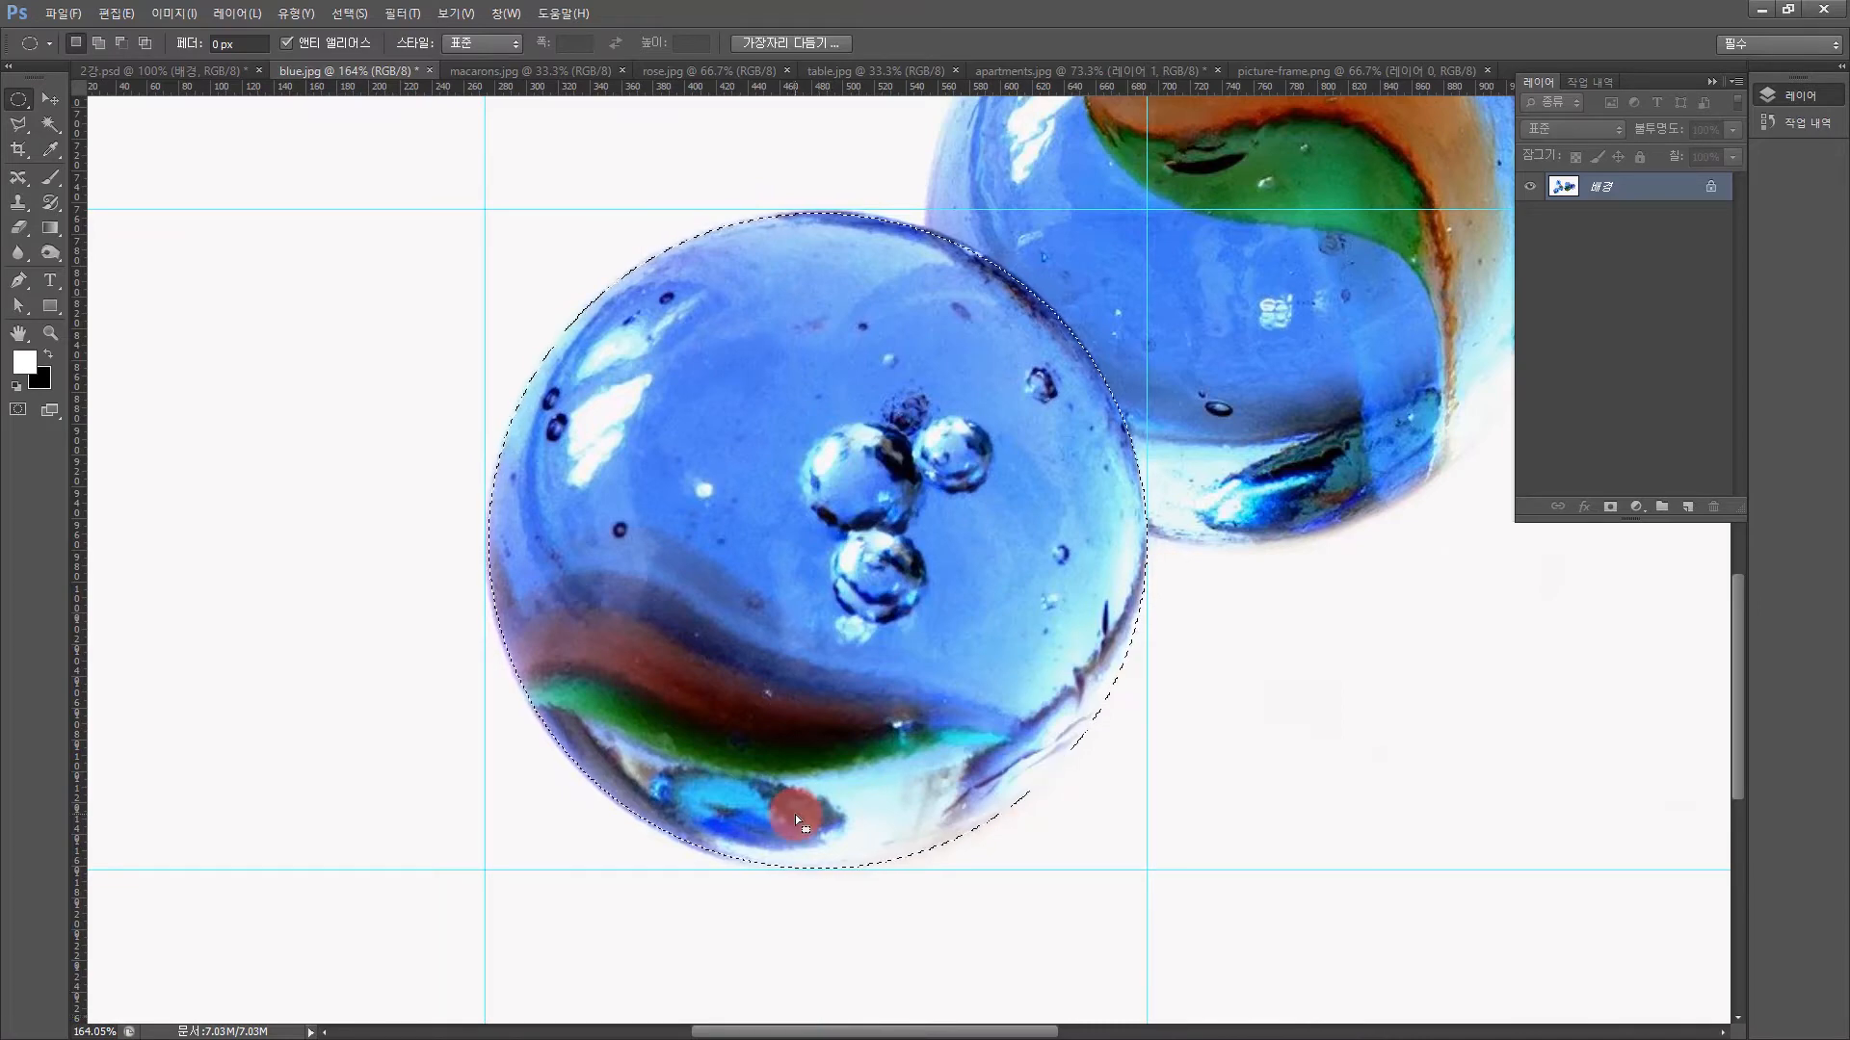
Copy the selected marble and paste it as a new layer
{"action": "key", "text": "ctrl+0"}
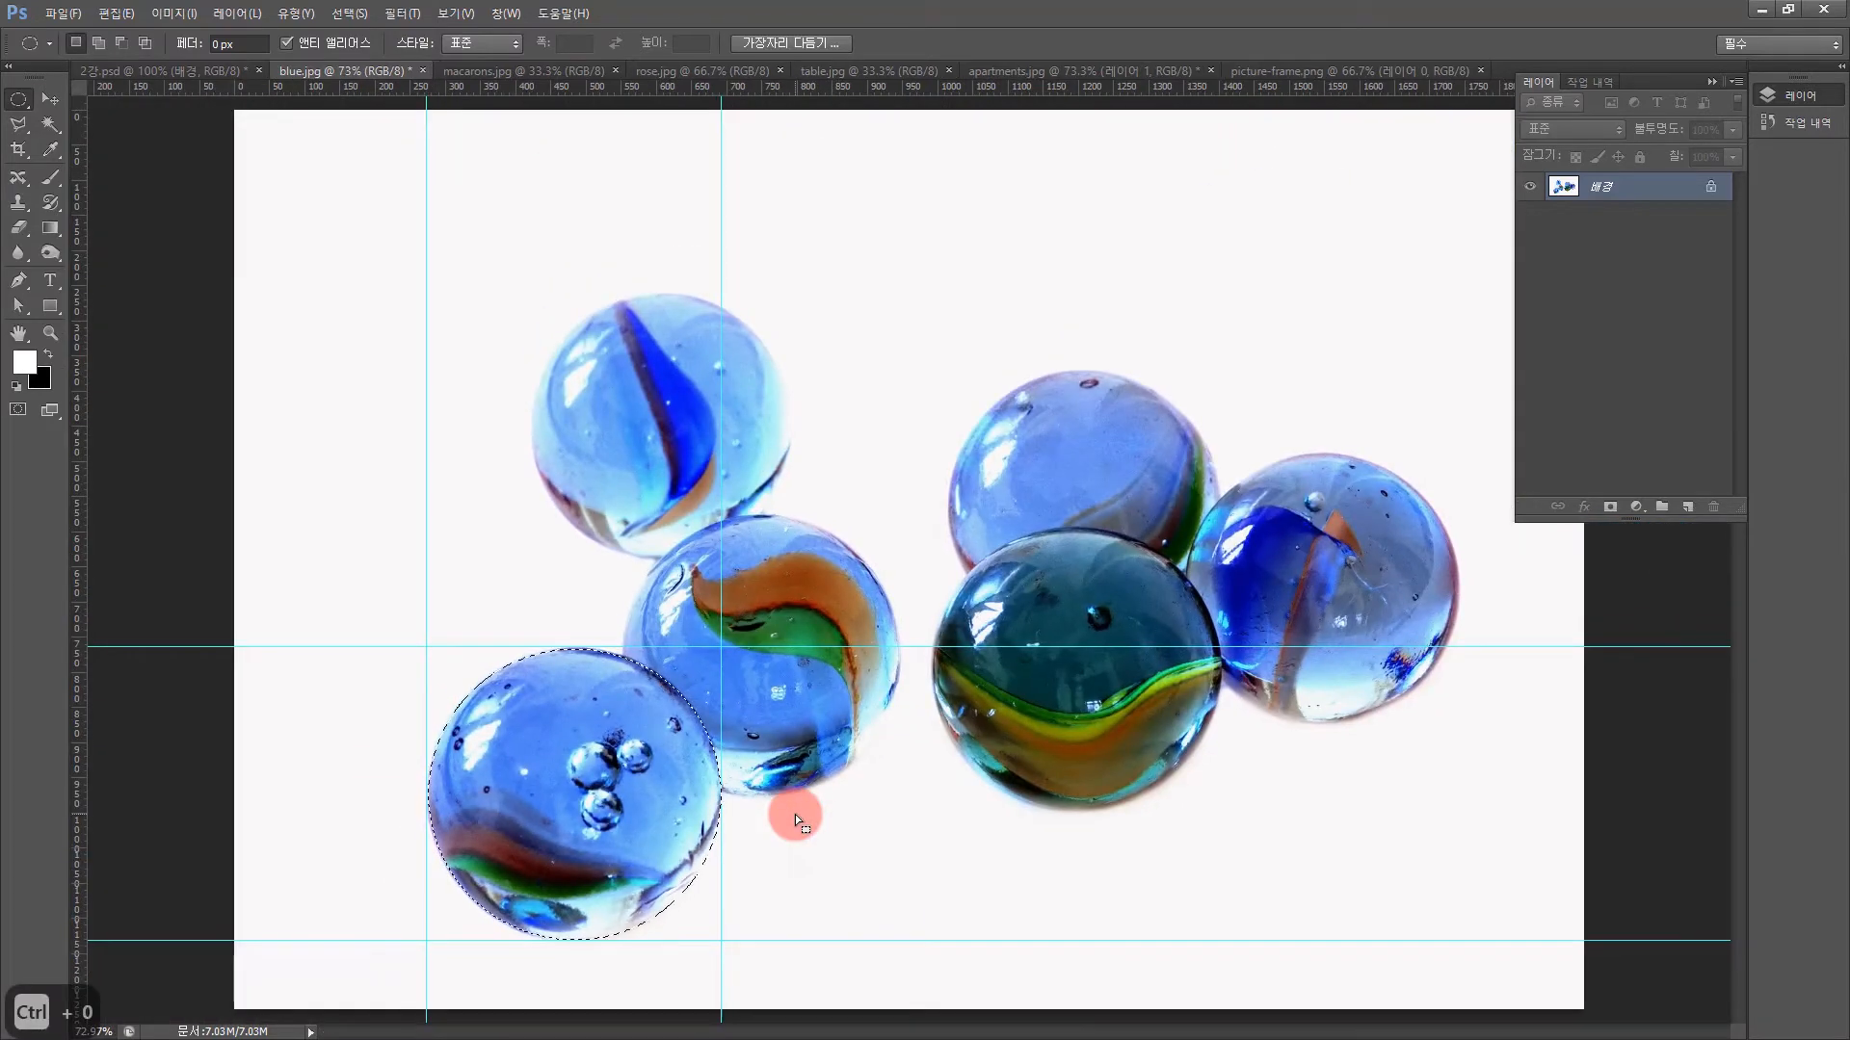
{"action": "key", "text": "ctrl+c"}
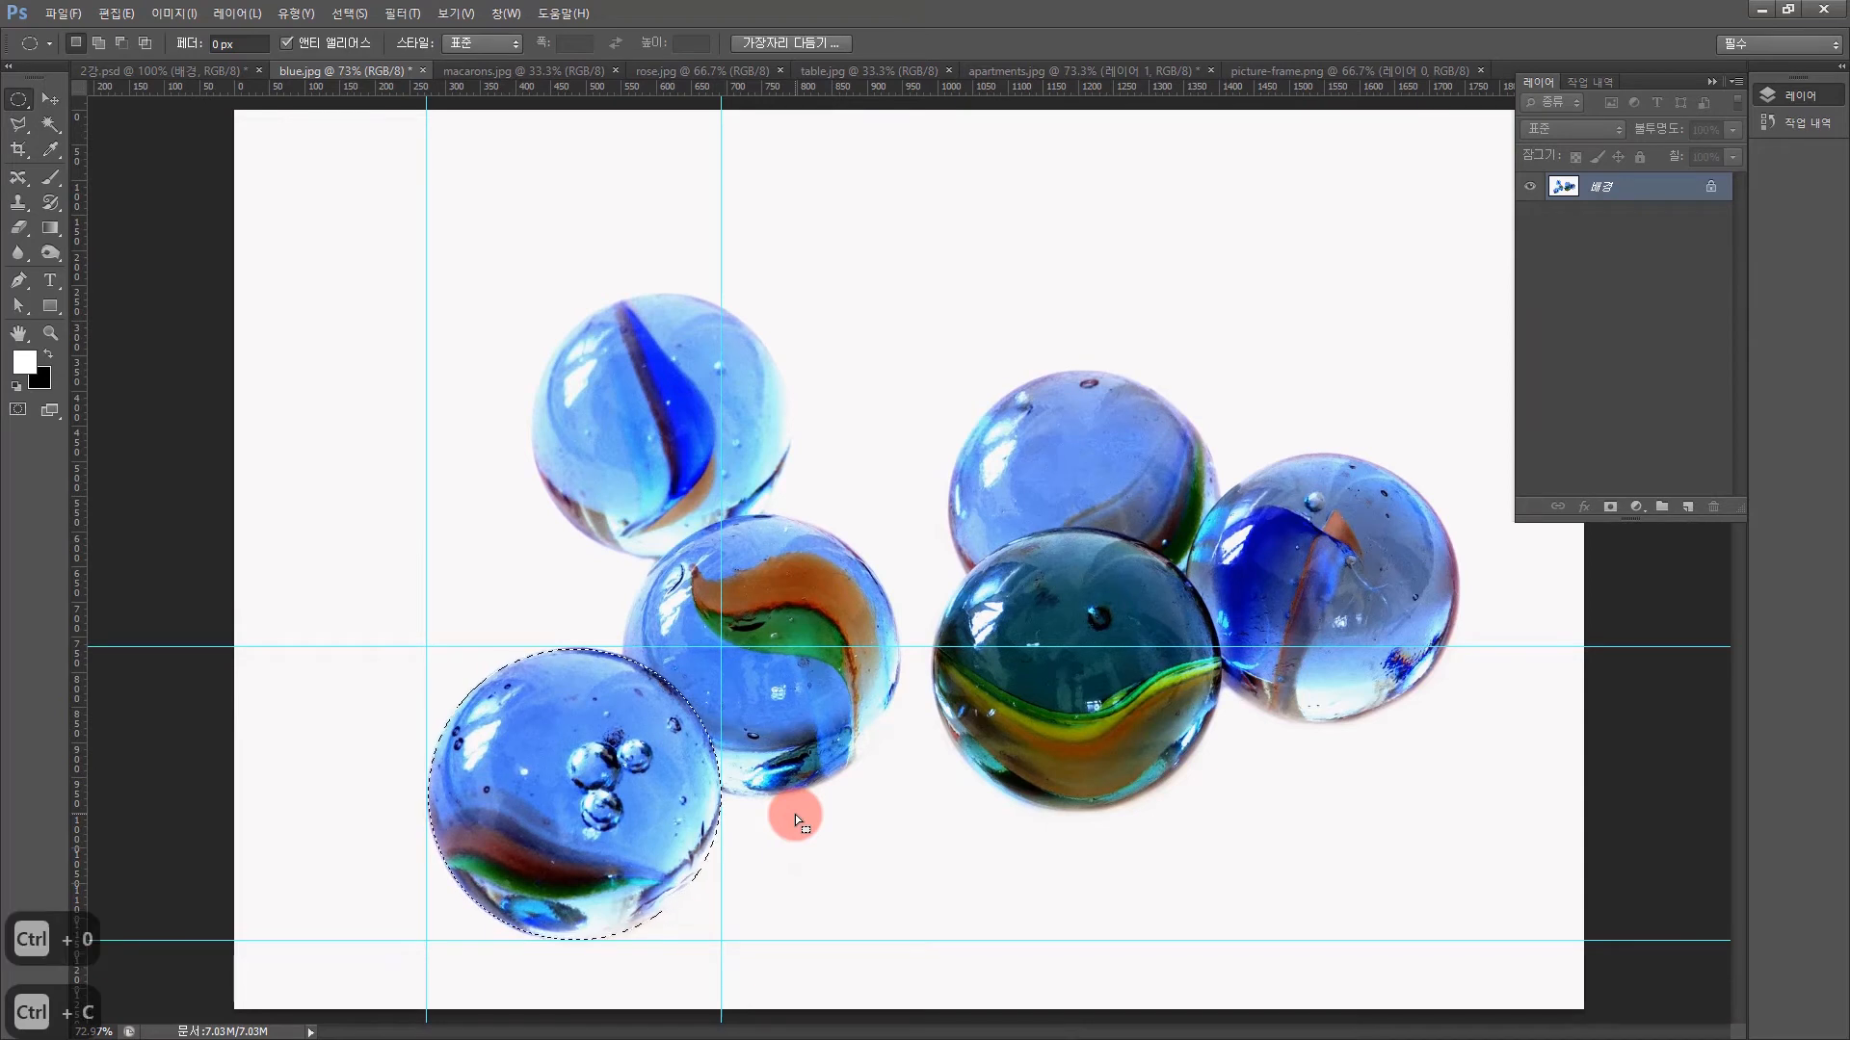
{"action": "key", "text": "ctrl+v"}
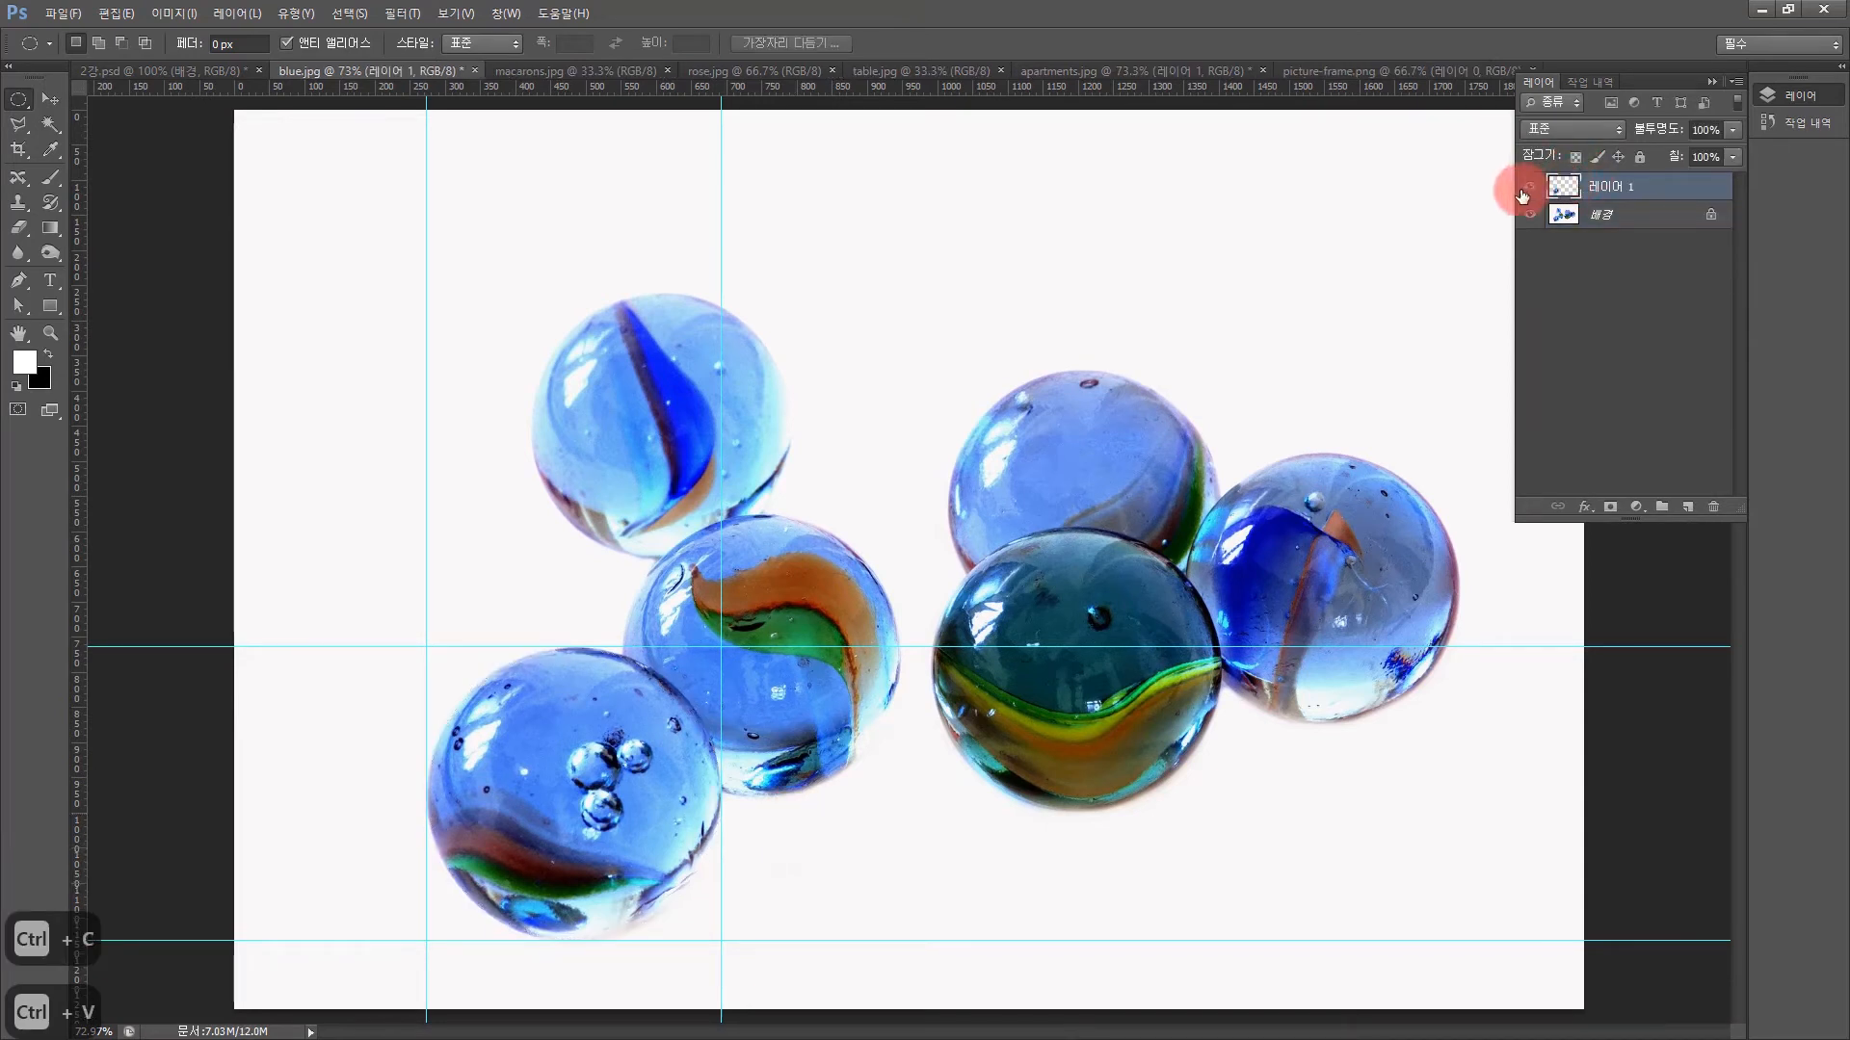
Compare the image with the pasted marble layer hidden and shown
{"action": "left_click", "coordinate": [1532, 188]}
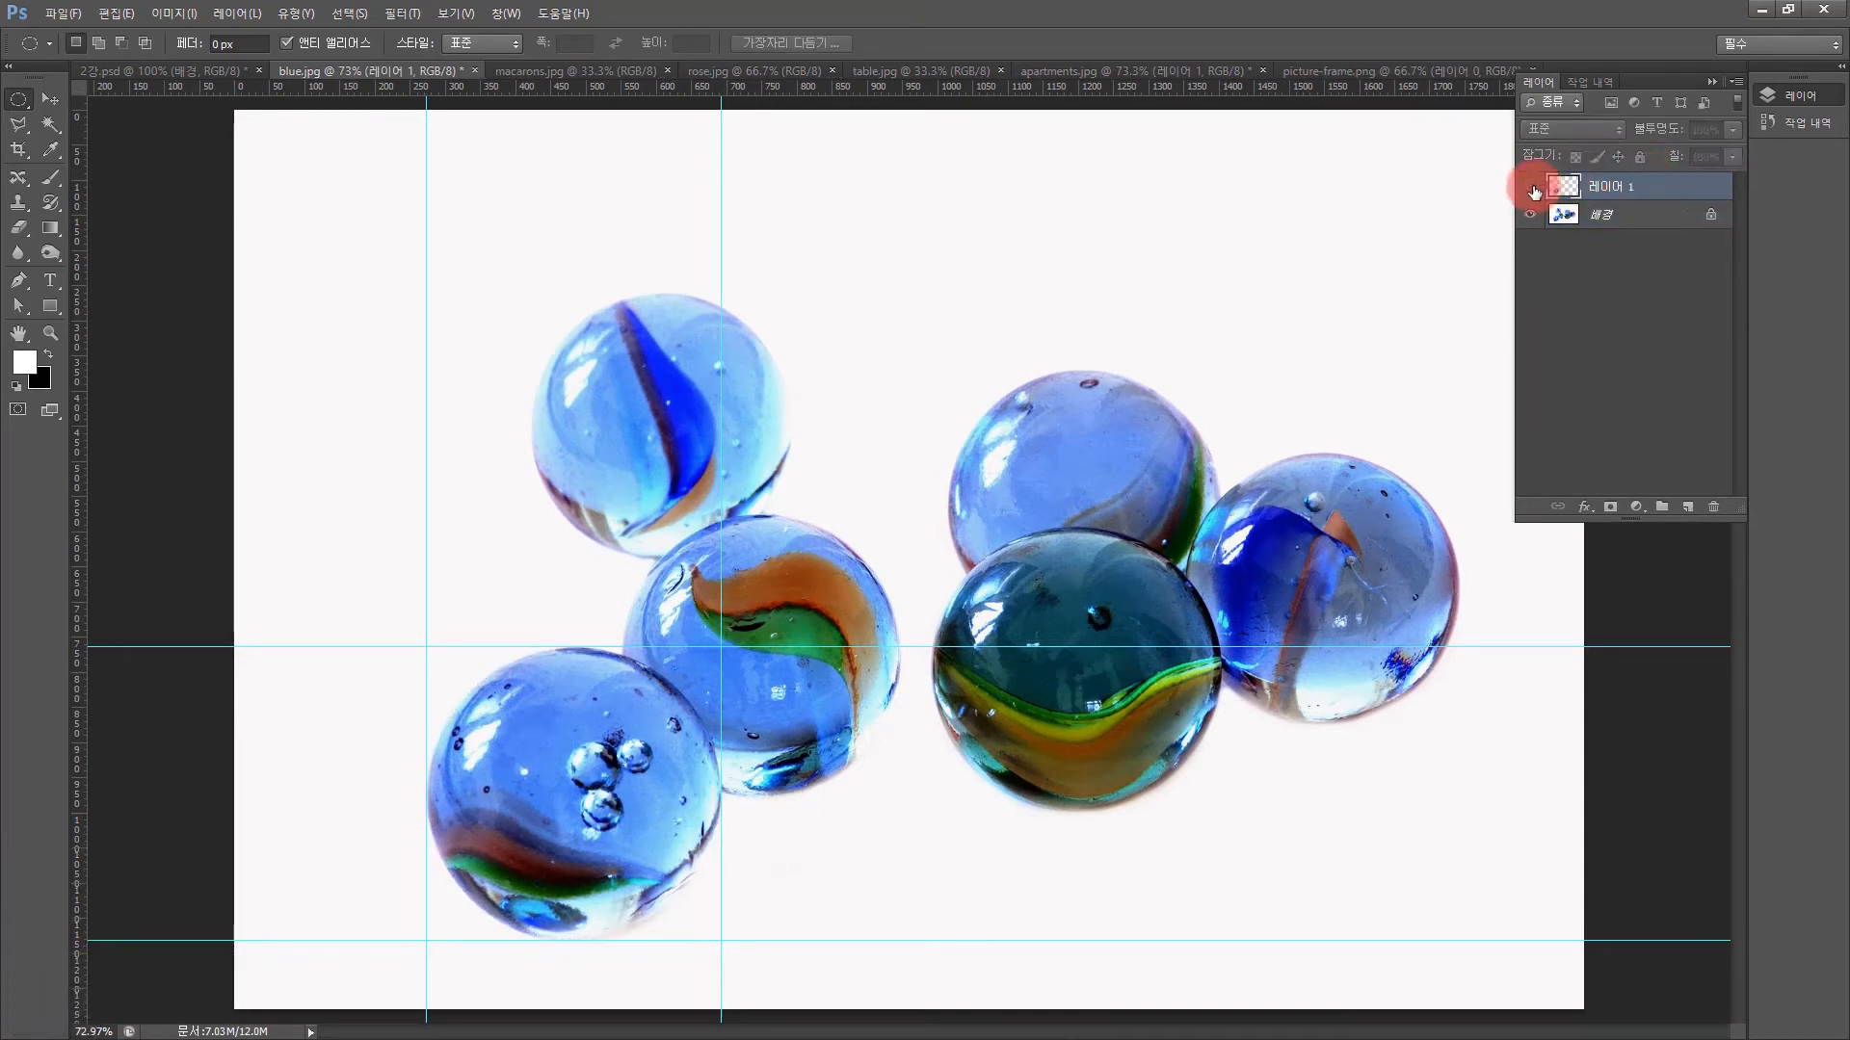
{"action": "left_click", "coordinate": [1532, 187]}
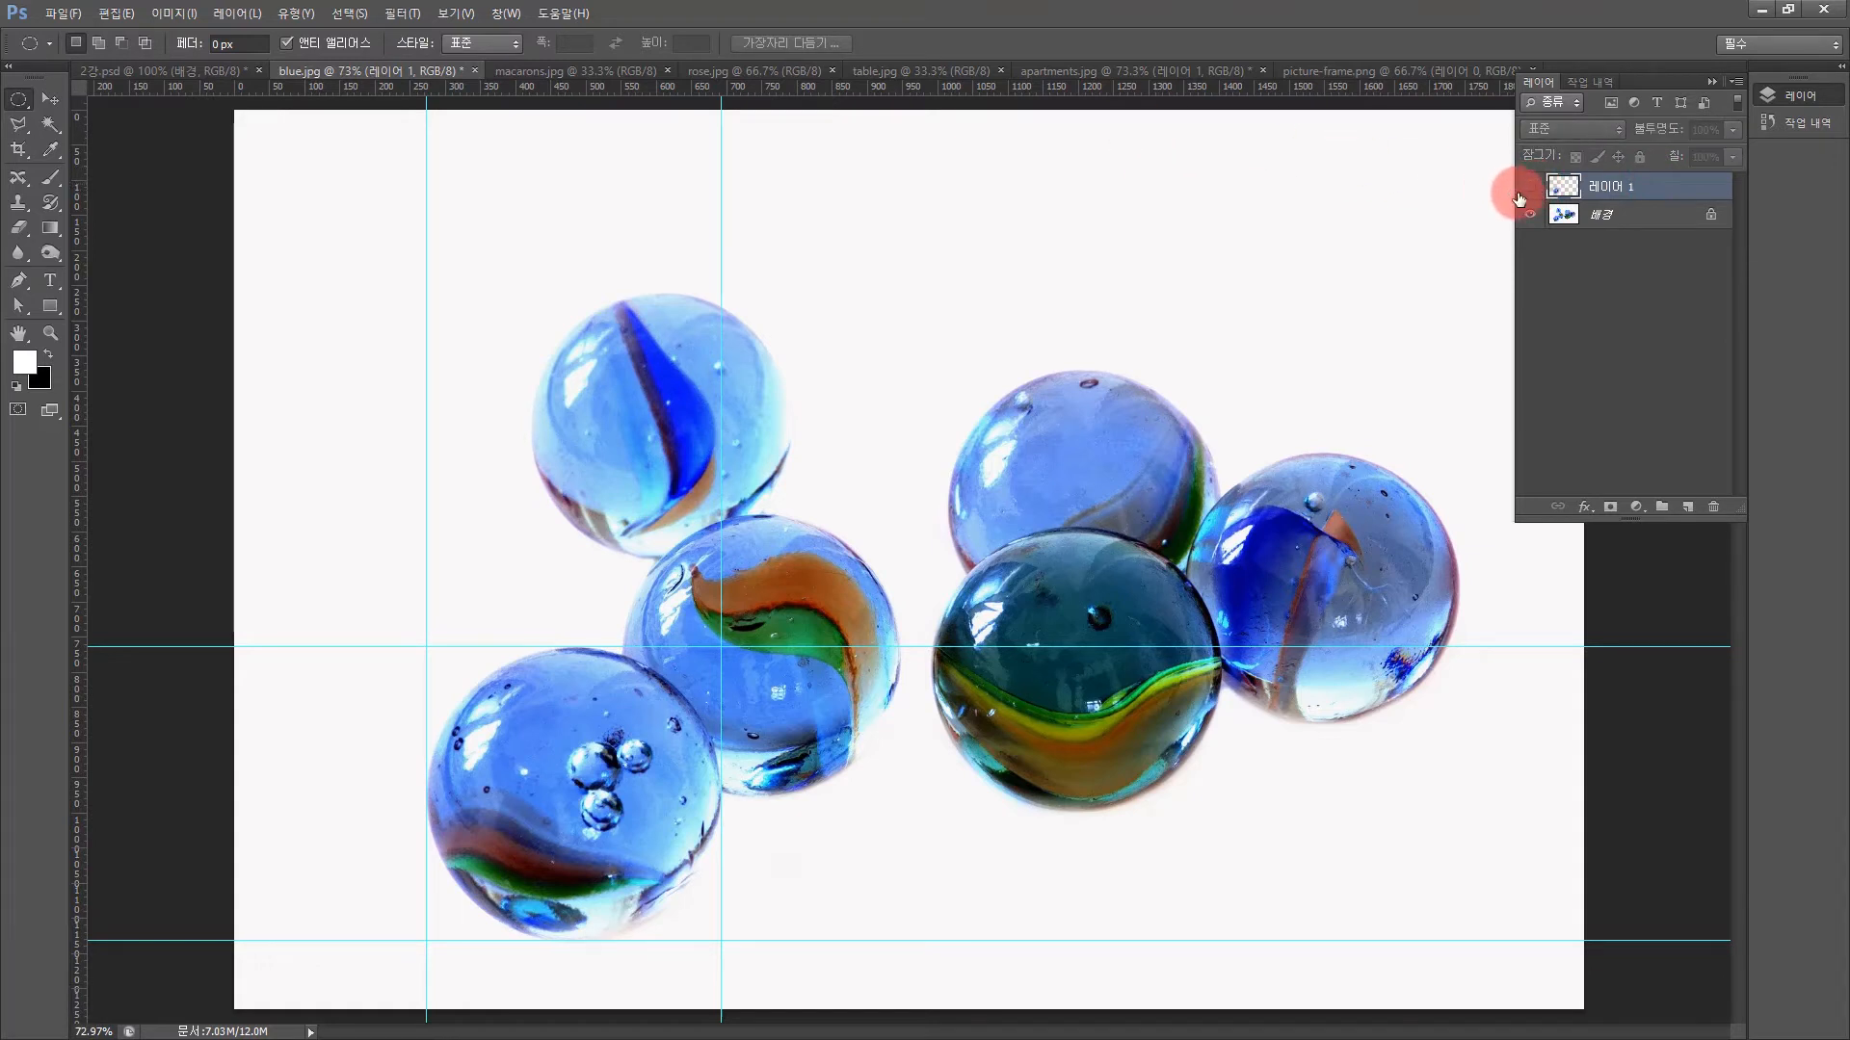
{"action": "left_click", "coordinate": [1532, 189]}
{"action": "left_click", "coordinate": [1532, 189]}
Move the pasted marble with the Move tool onto the right-hand cluster, overlapping the two blue marbles above the dark green one
{"action": "left_click", "coordinate": [50, 99]}
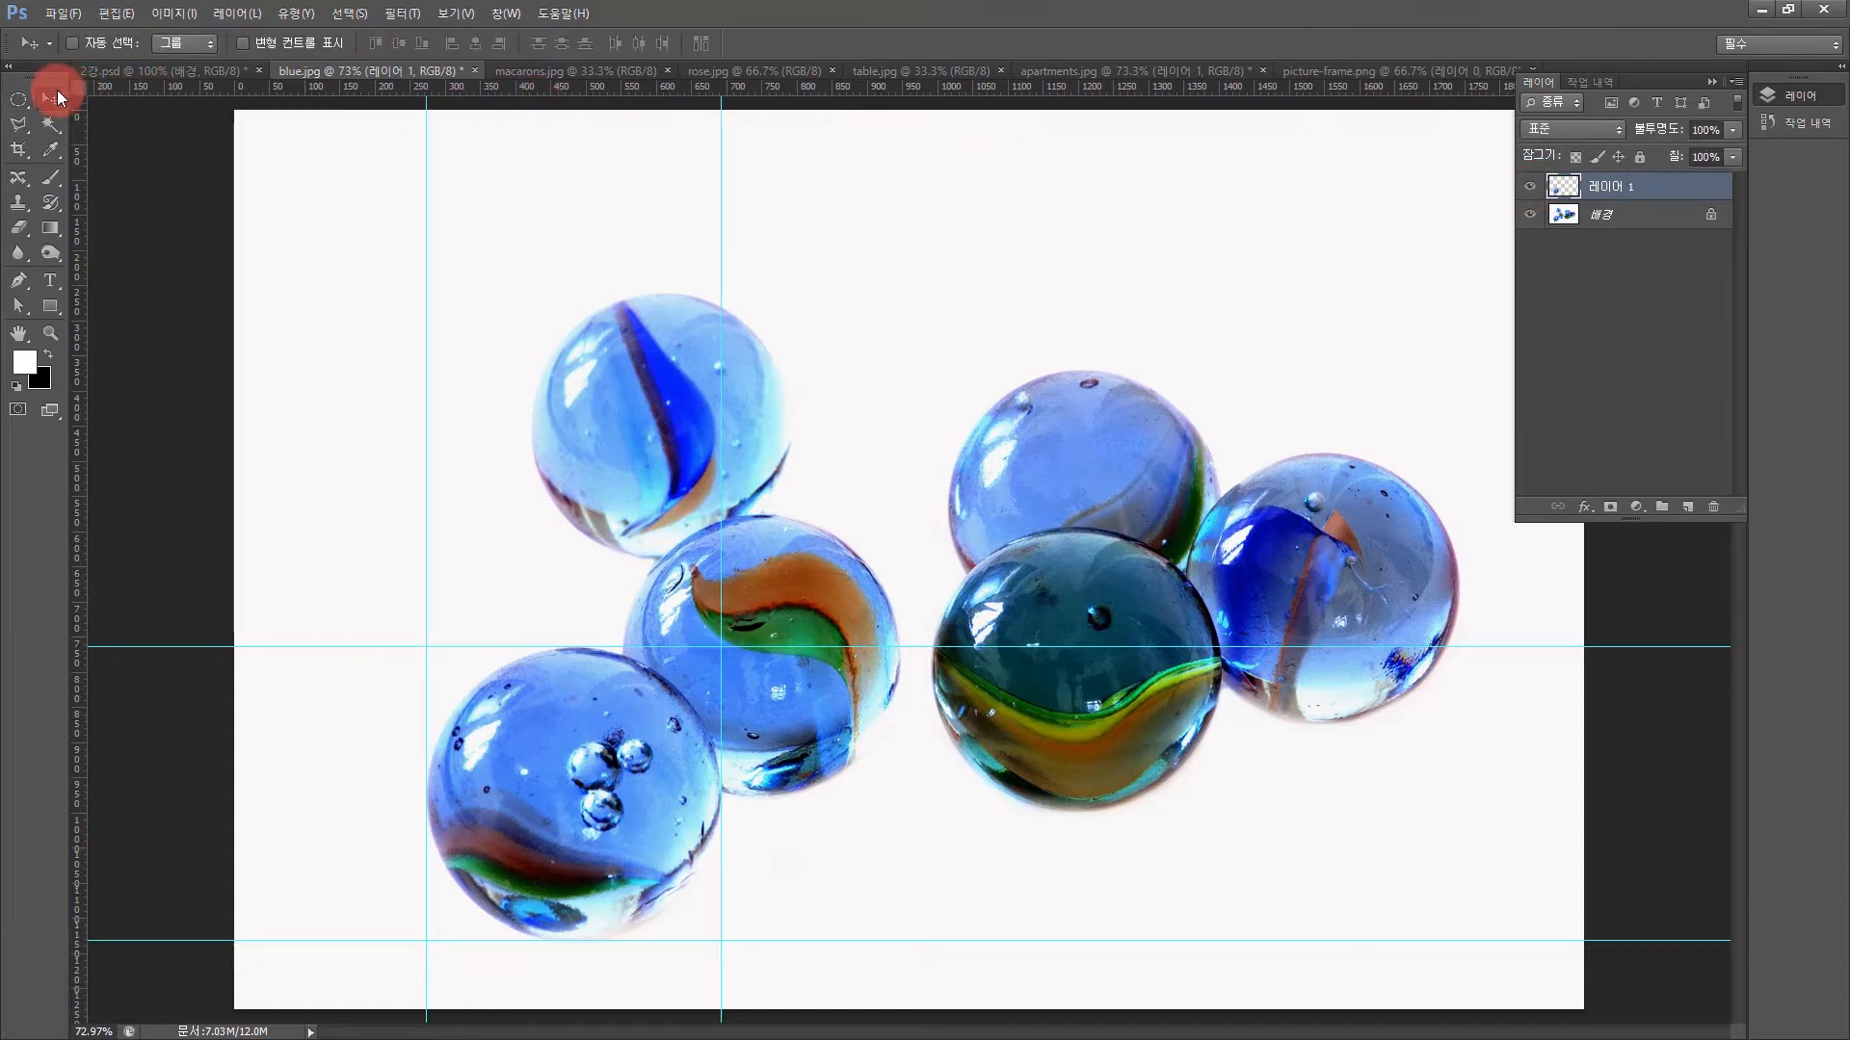
{"action": "left_click_drag", "start_coordinate": [595, 757], "coordinate": [821, 785]}
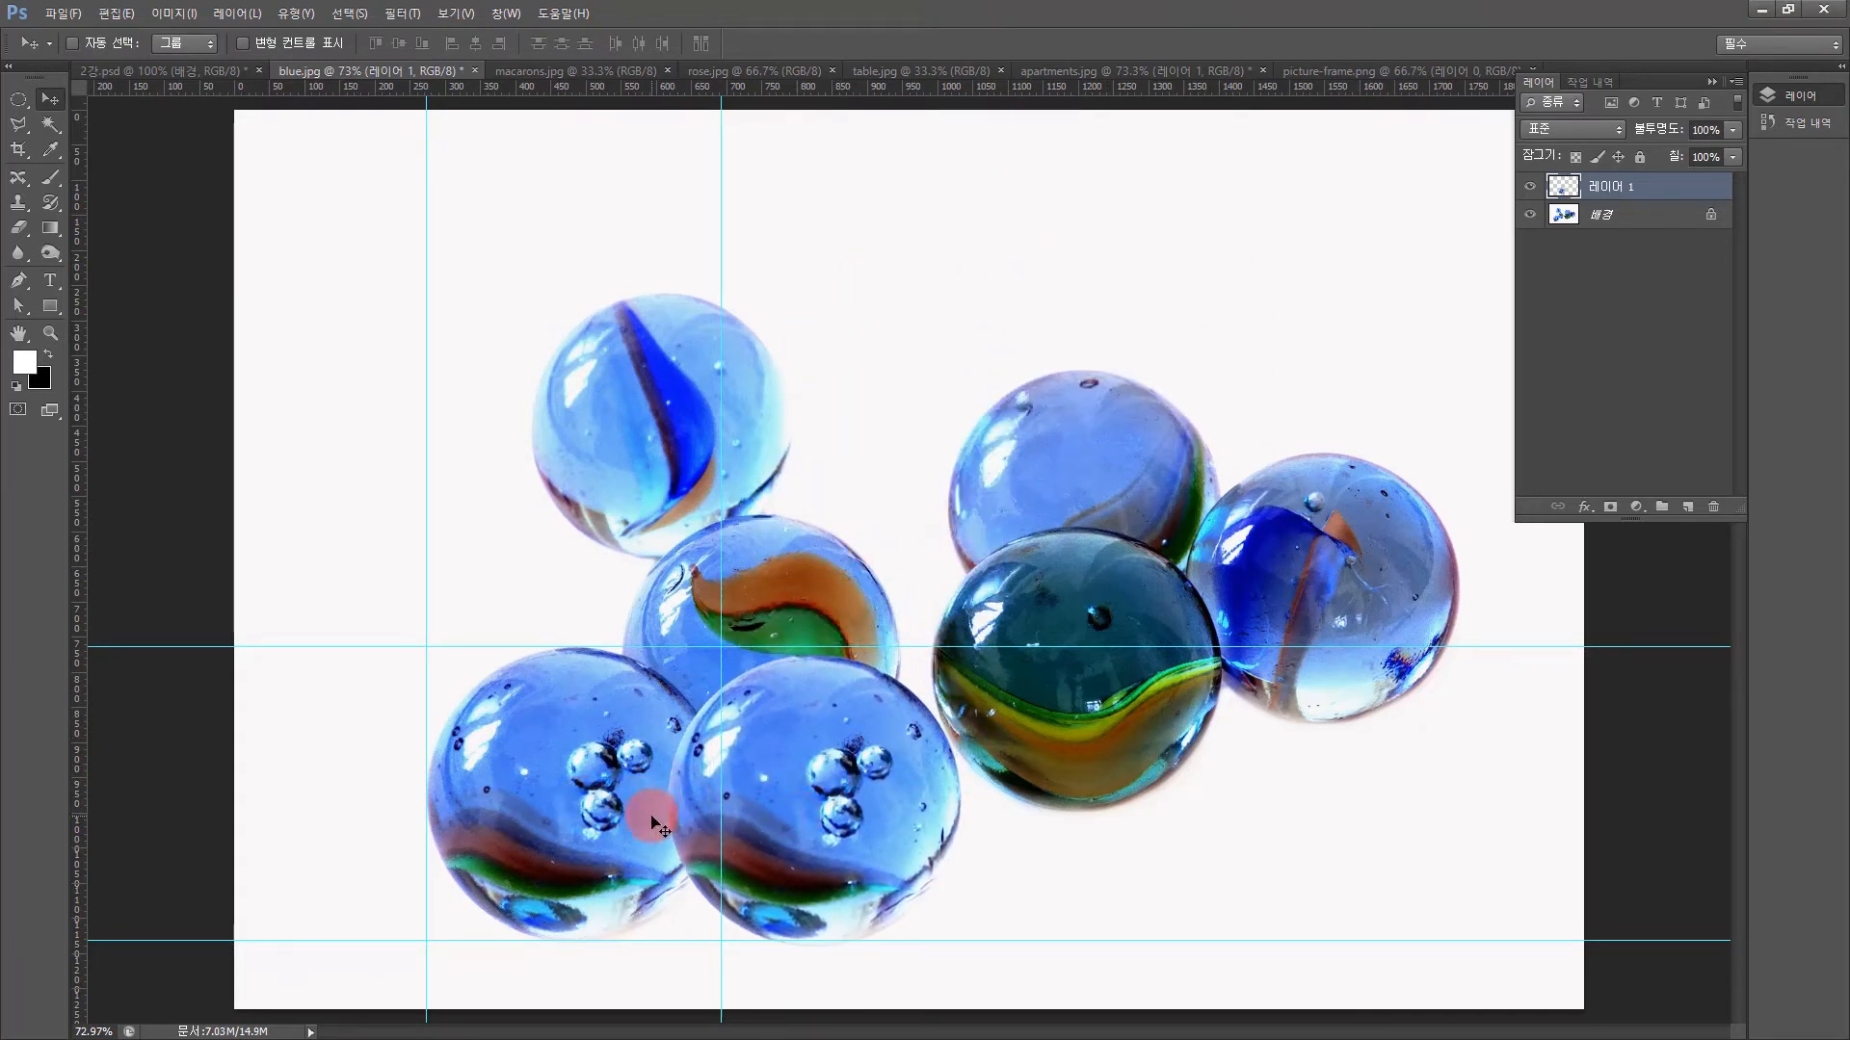
{"action": "left_click_drag", "start_coordinate": [880, 836], "coordinate": [1317, 766]}
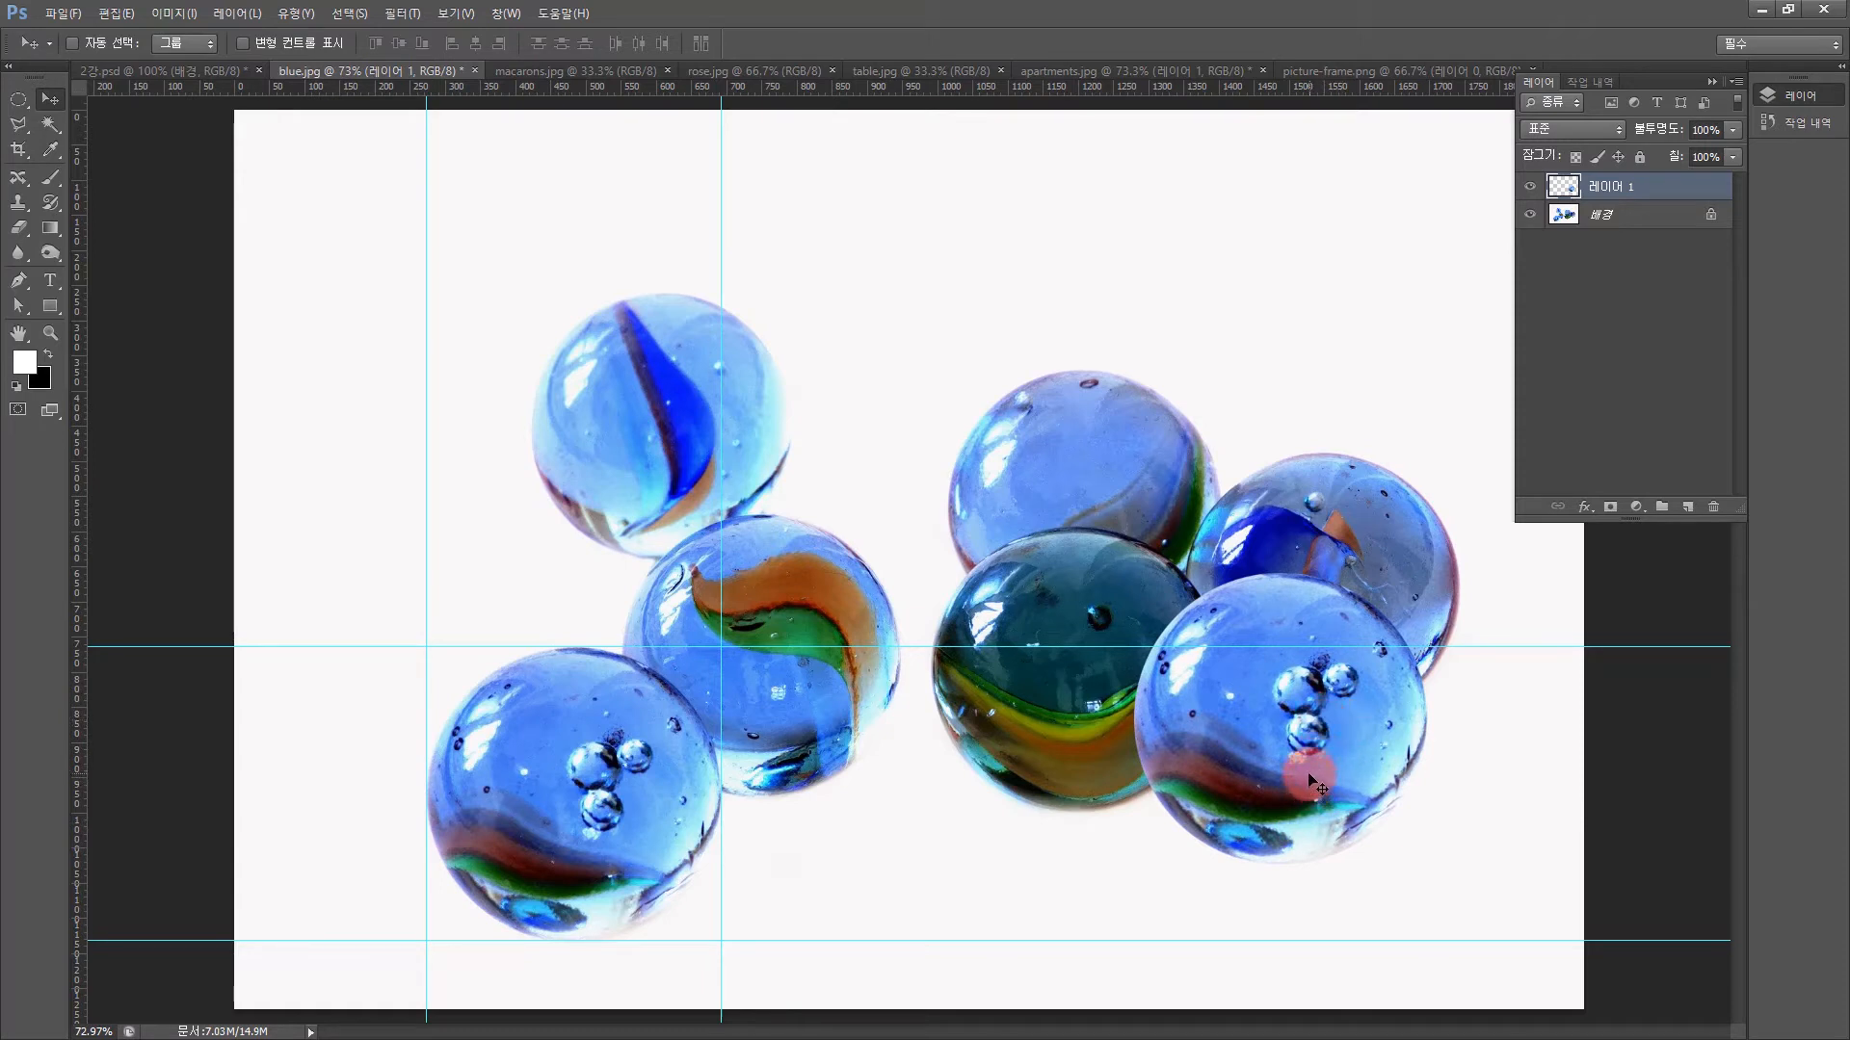
{"action": "left_click_drag", "start_coordinate": [1310, 776], "coordinate": [1309, 501]}
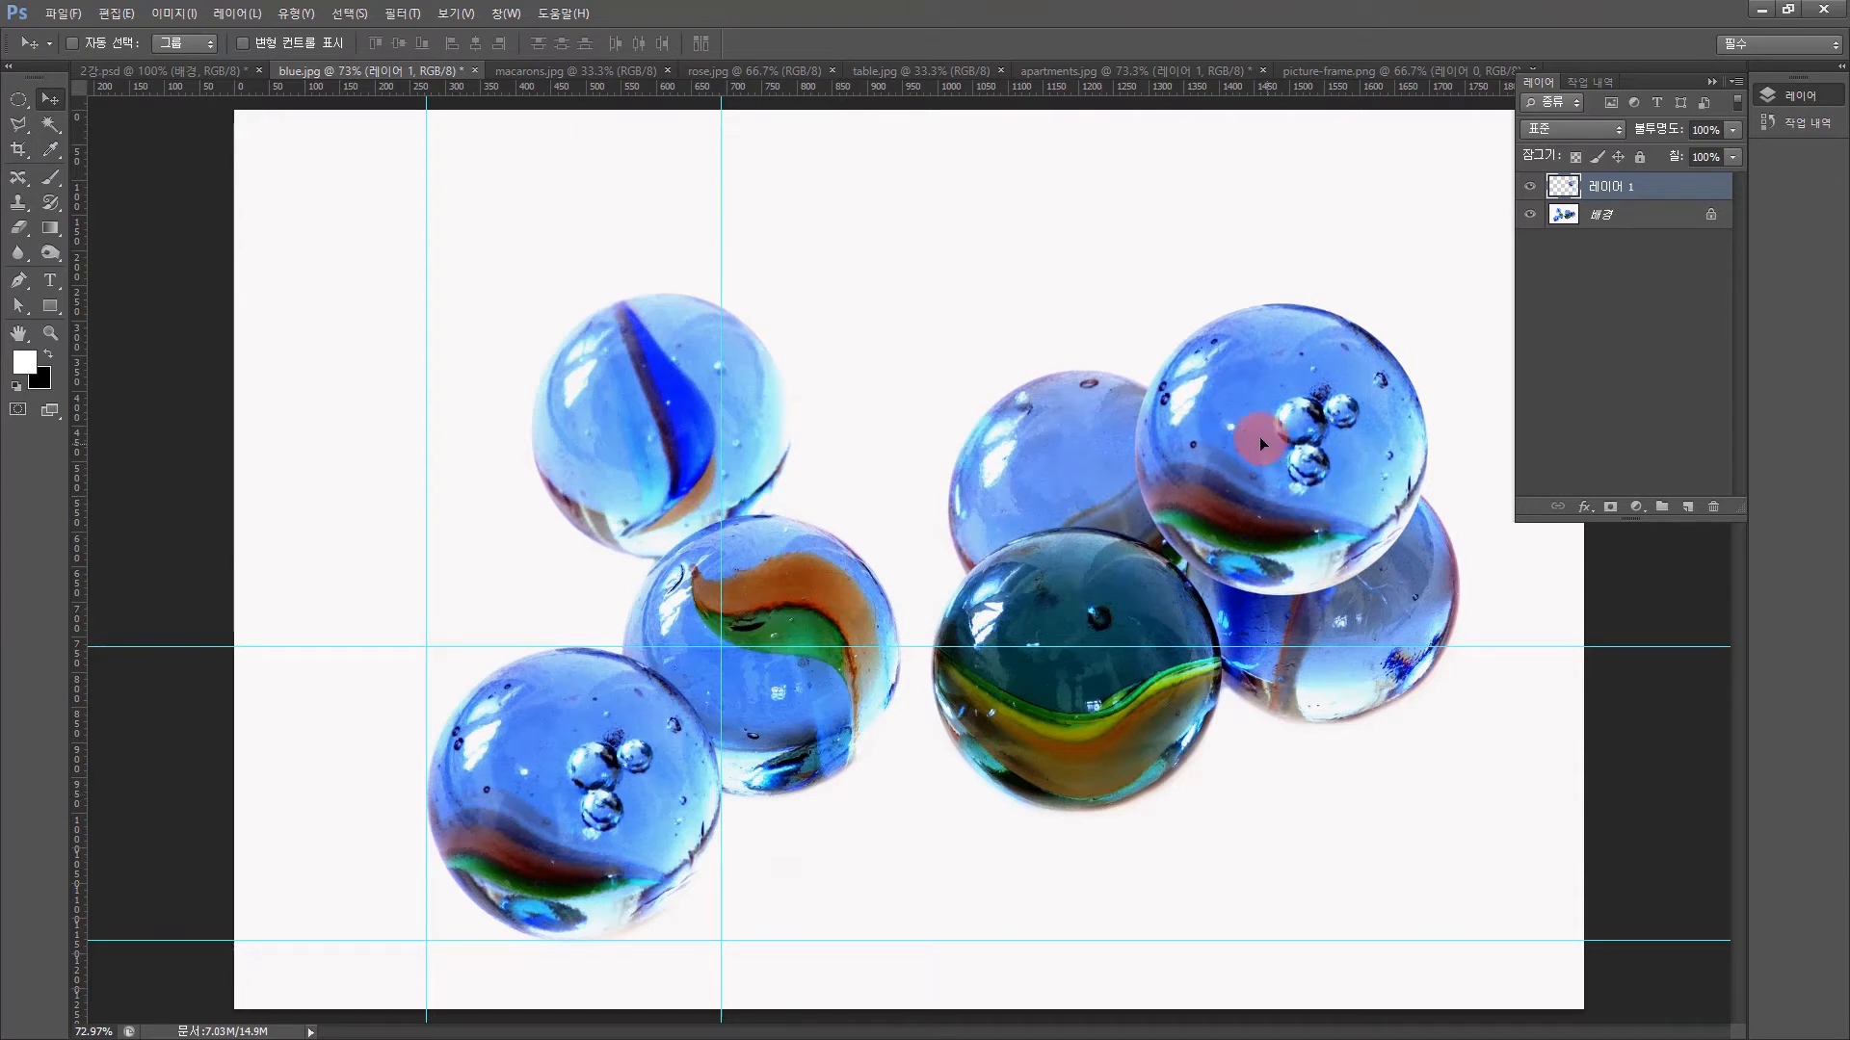
{"action": "mouse_move", "coordinate": [1258, 437]}
{"action": "left_mouse_down"}
{"action": "mouse_move", "coordinate": [1256, 406]}
{"action": "mouse_move", "coordinate": [1287, 451]}
{"action": "mouse_move", "coordinate": [1293, 426]}
{"action": "left_mouse_up"}
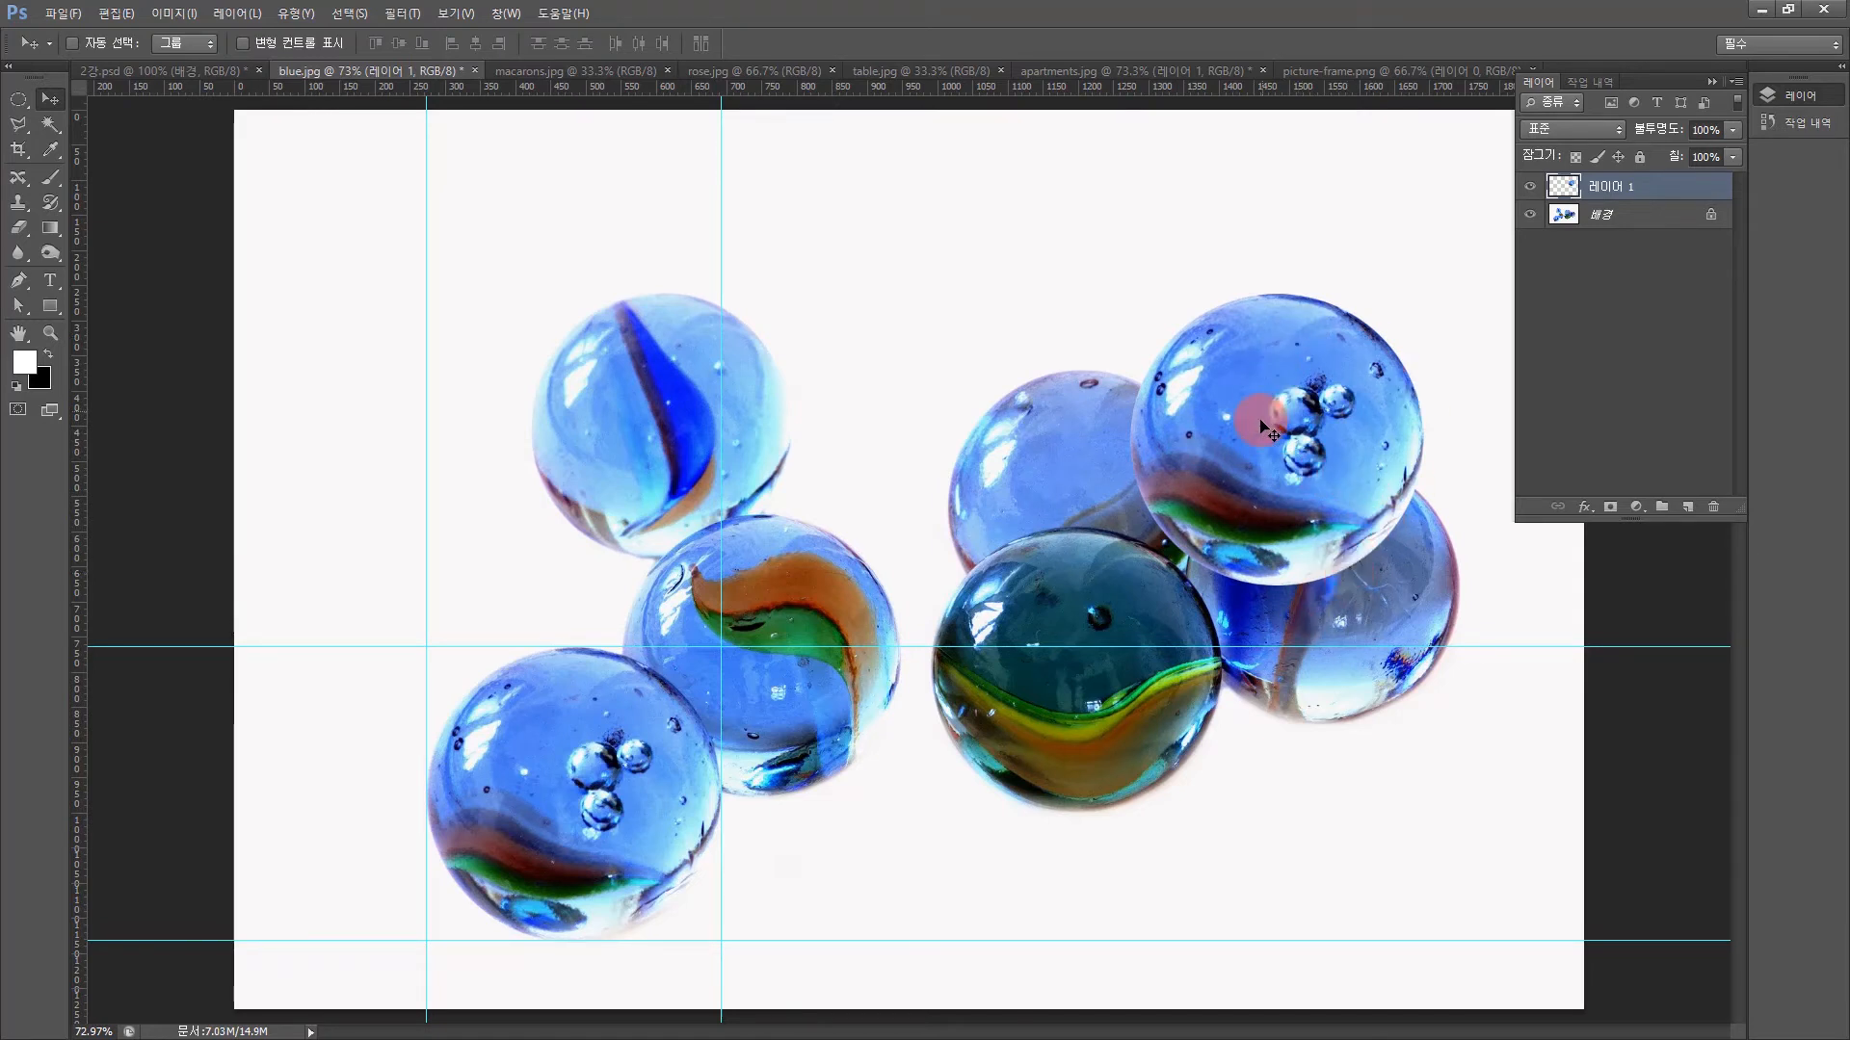
{"action": "left_click_drag", "start_coordinate": [1263, 411], "coordinate": [1240, 463]}
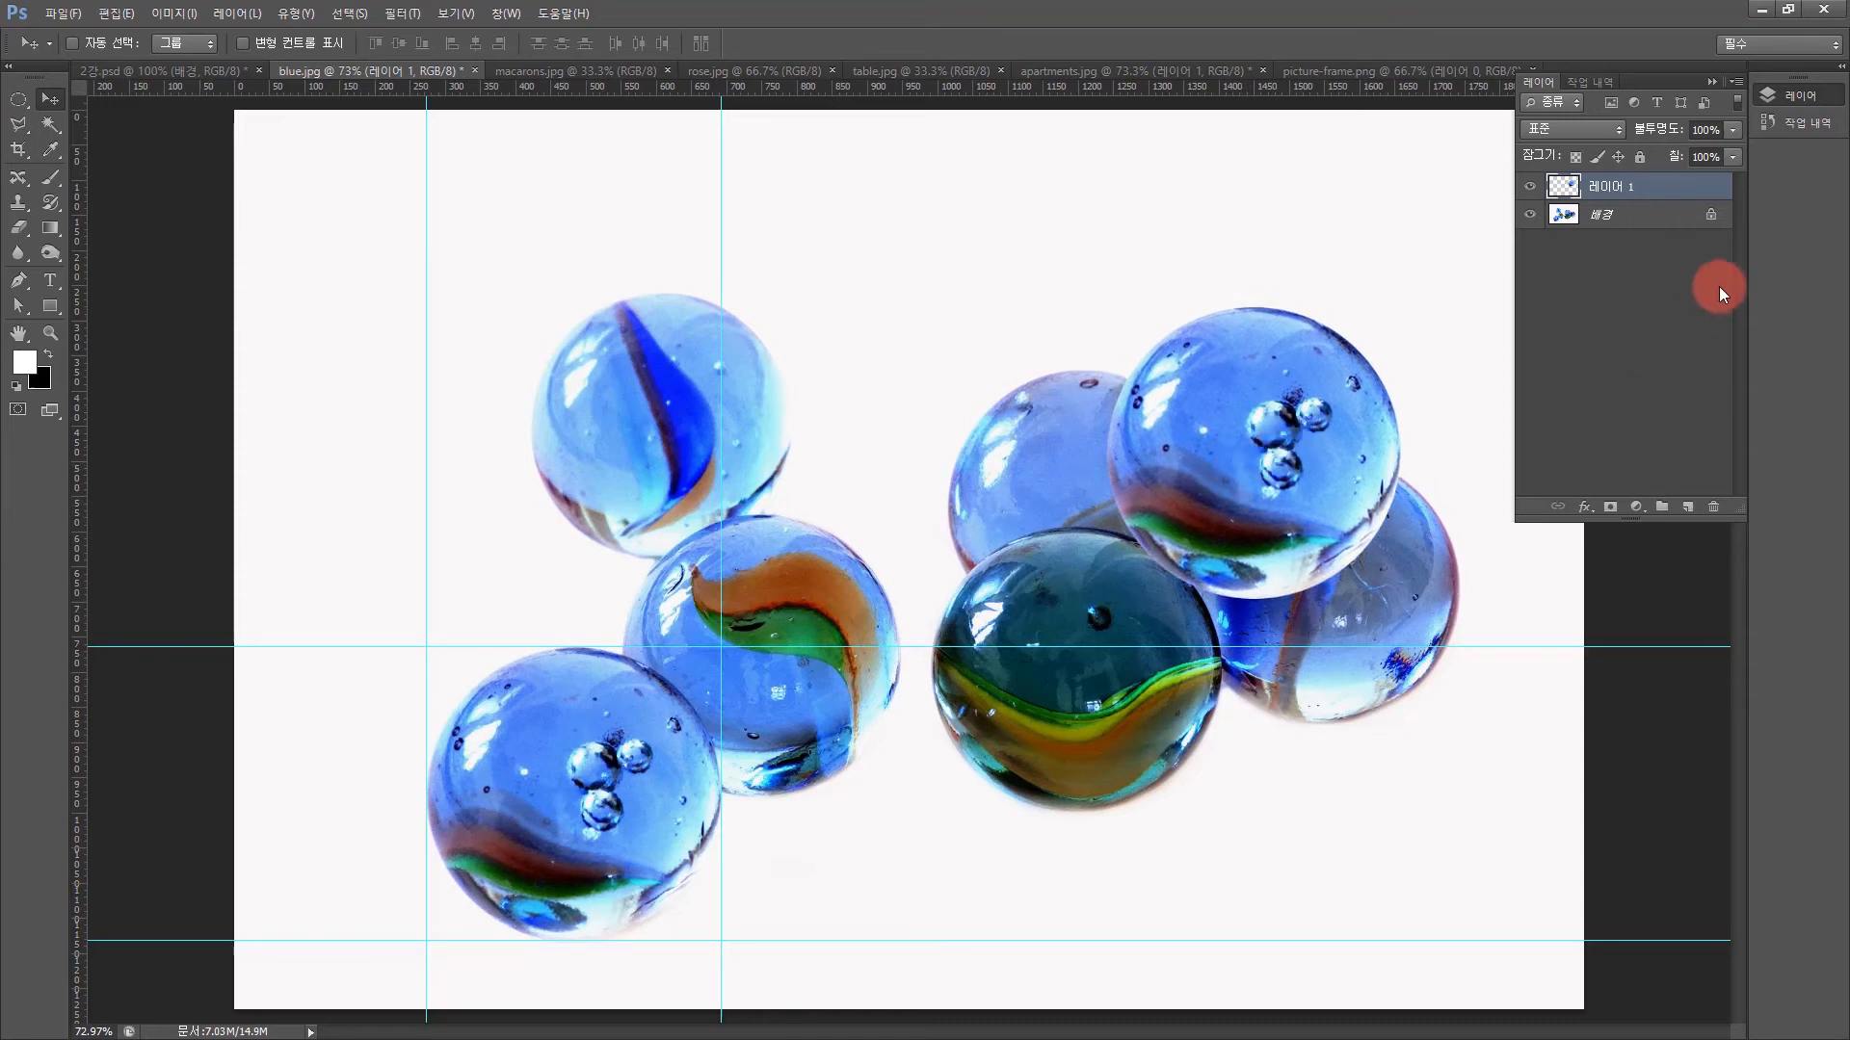
Reduce the pasted marble layer's opacity to 53% and examine its overlap with the marbles underneath
{"action": "left_click", "coordinate": [1734, 131]}
{"action": "left_click_drag", "start_coordinate": [1728, 152], "coordinate": [1689, 157]}
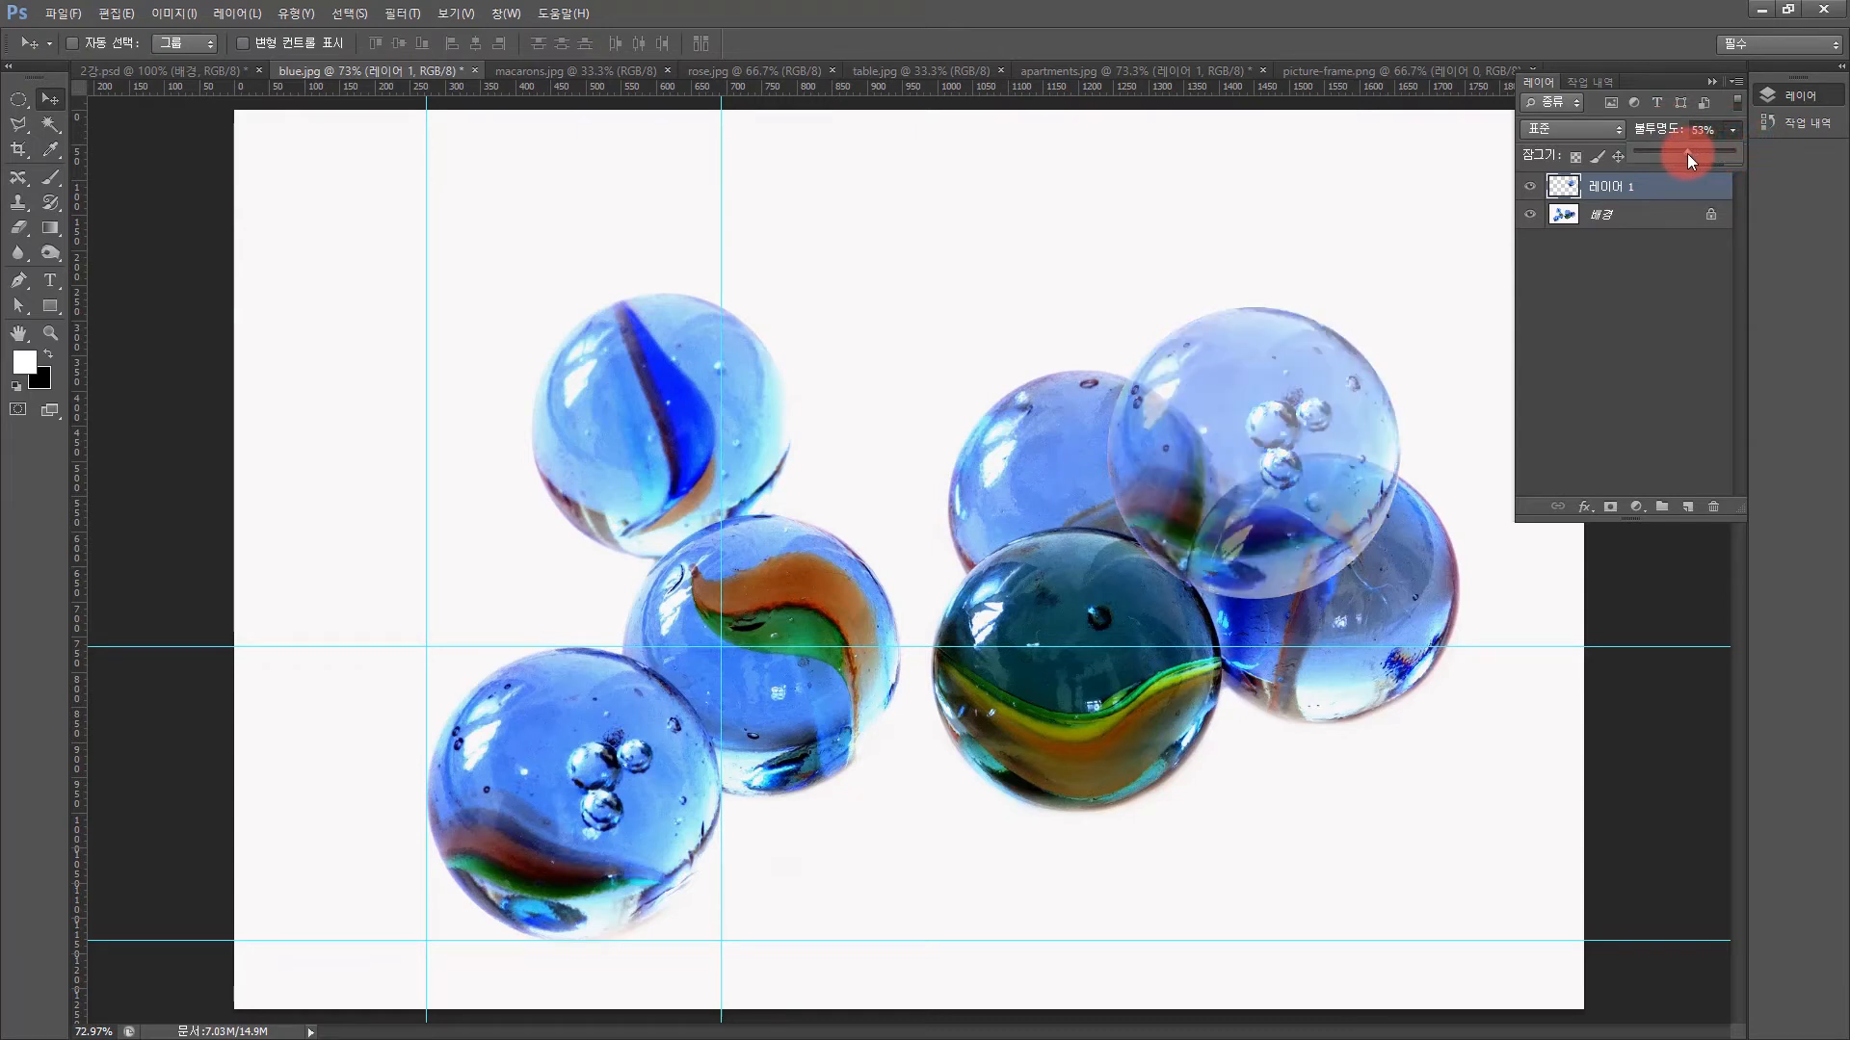
{"action": "left_click", "coordinate": [48, 333]}
{"action": "left_click_drag", "start_coordinate": [959, 208], "coordinate": [1676, 785]}
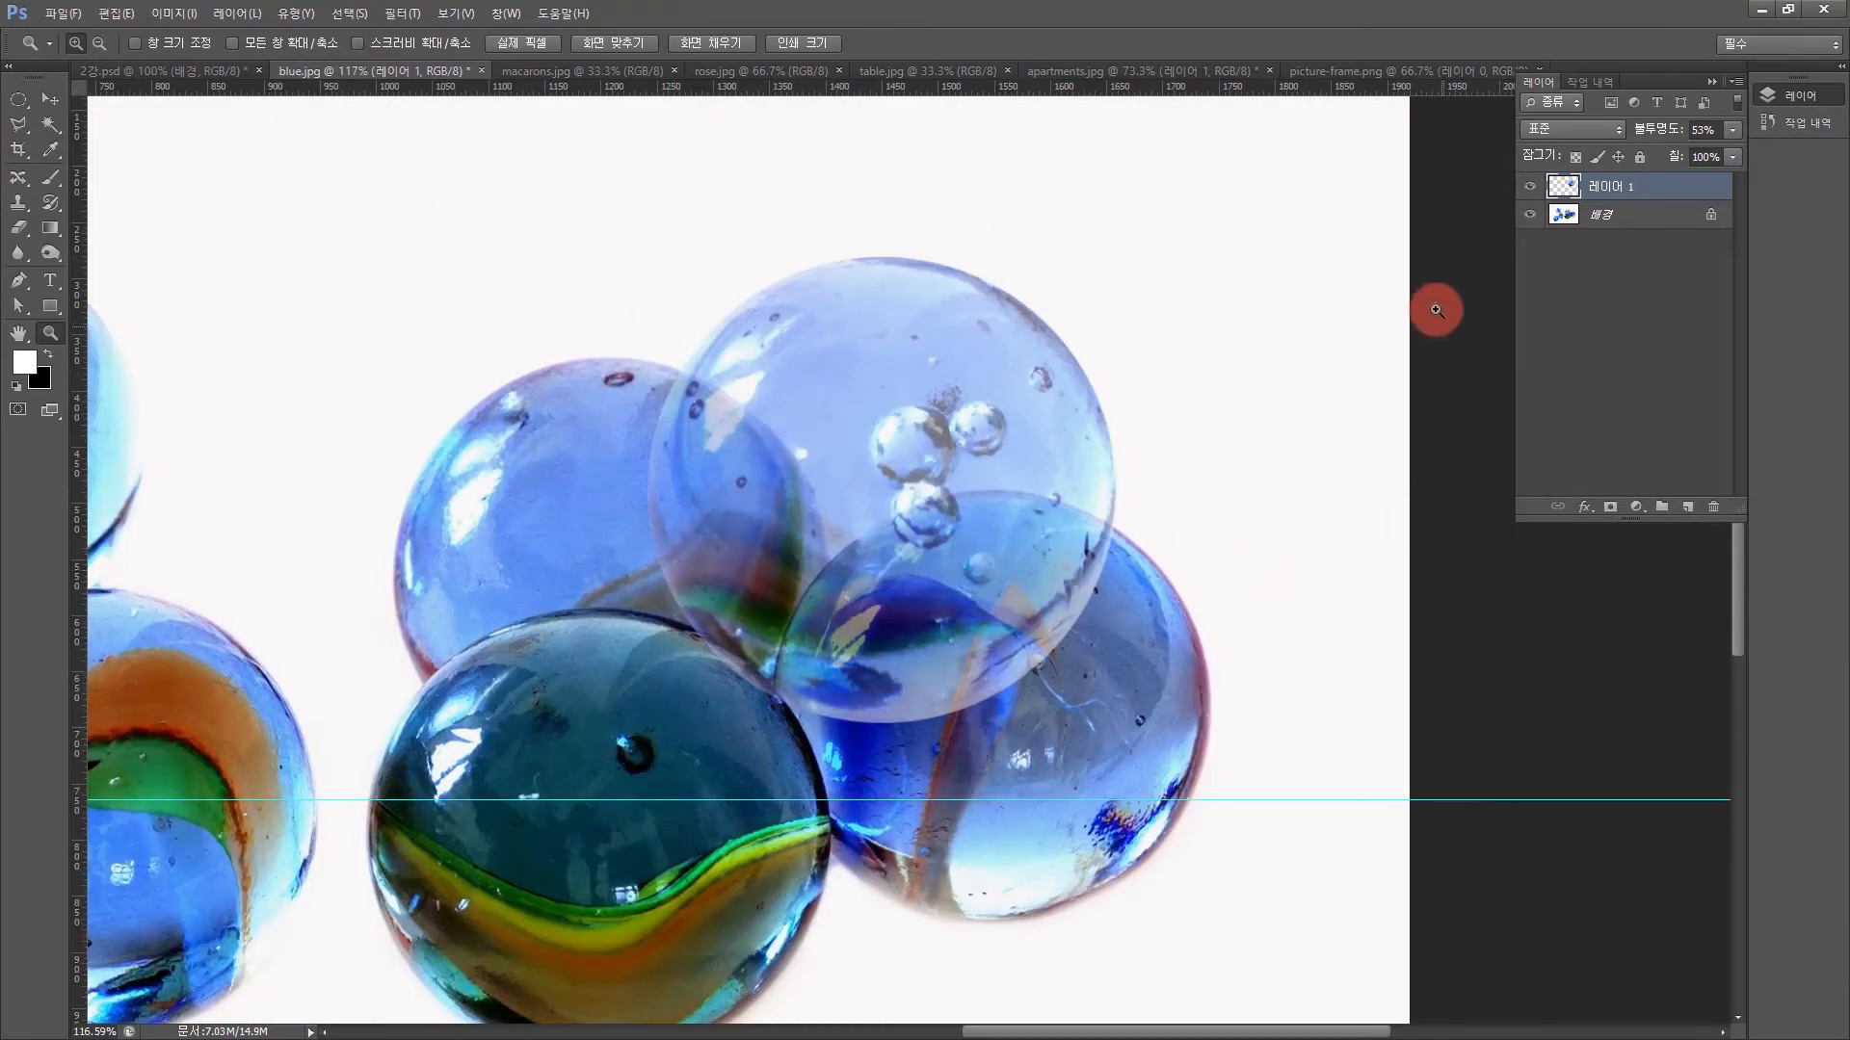
Shift the pasted marble slightly up and to the right, and align guides to the top and left edges of the lower-right blue marble
{"action": "left_click", "coordinate": [50, 98]}
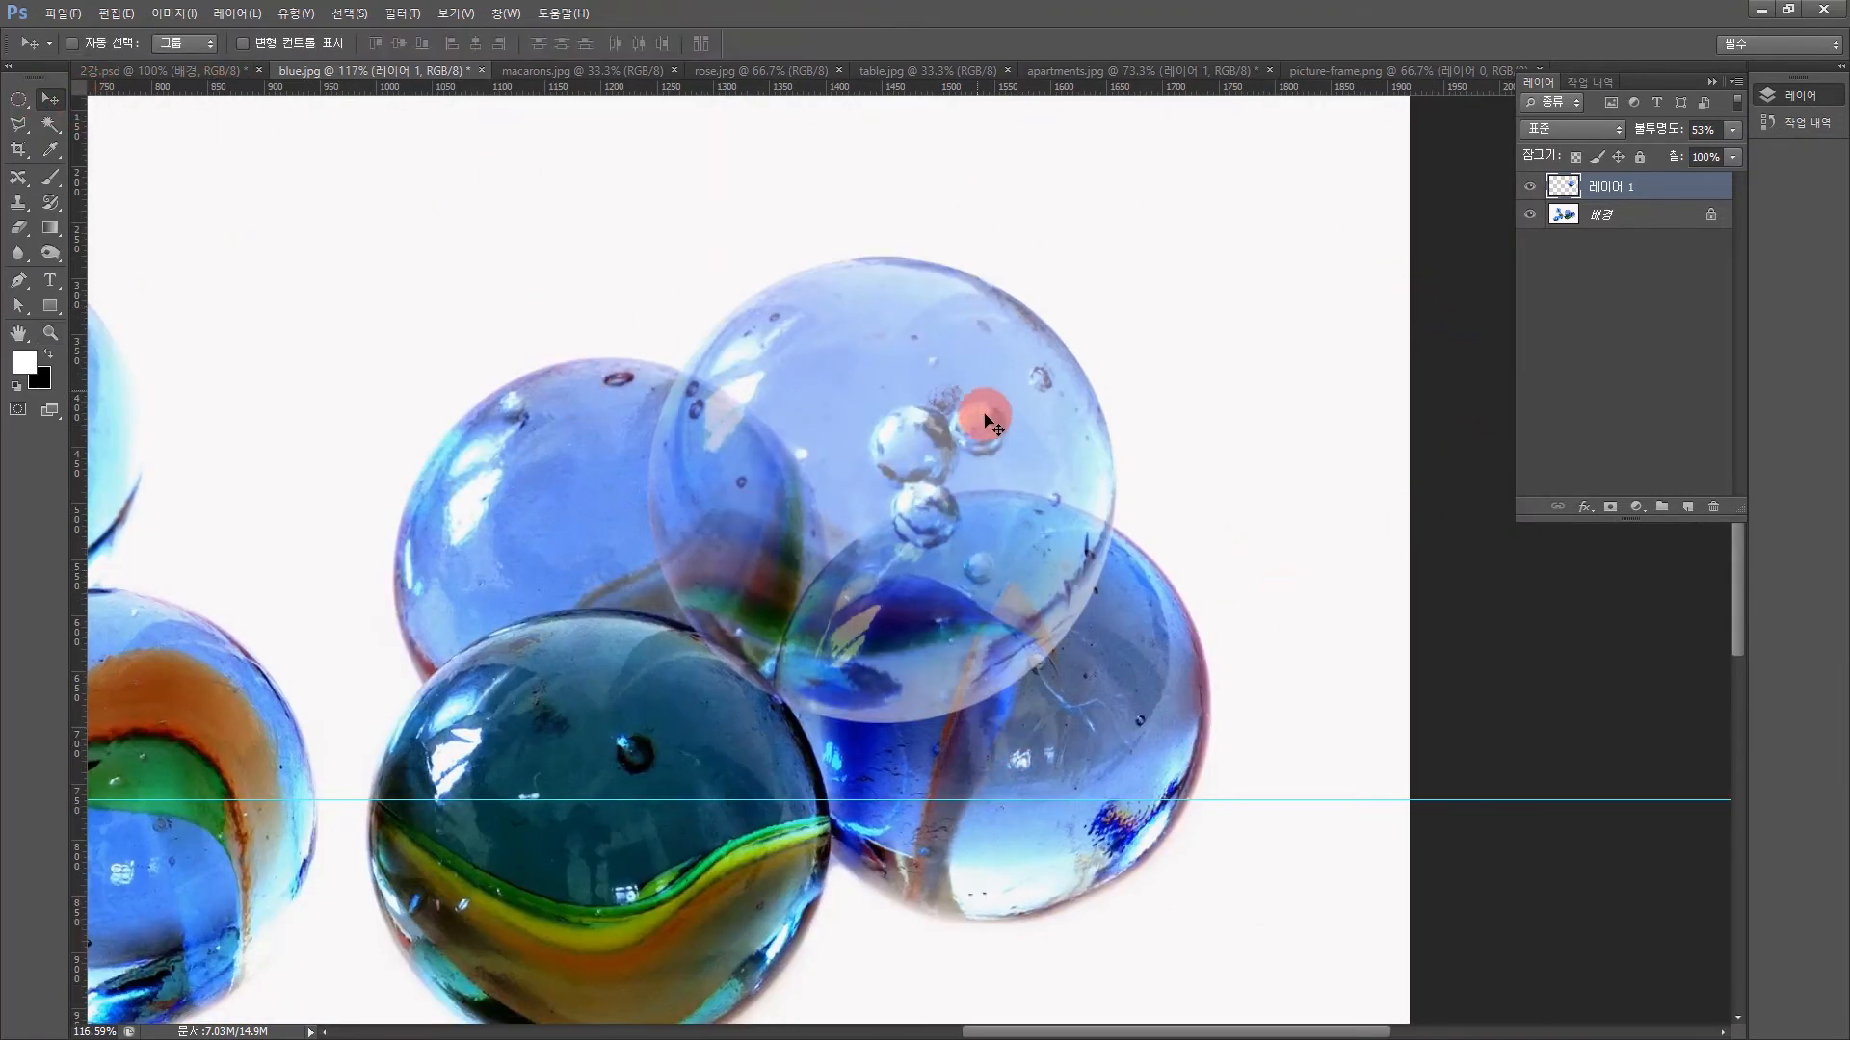
{"action": "mouse_move", "coordinate": [958, 459]}
{"action": "left_mouse_down"}
{"action": "mouse_move", "coordinate": [992, 409]}
{"action": "mouse_move", "coordinate": [979, 456]}
{"action": "left_mouse_up"}
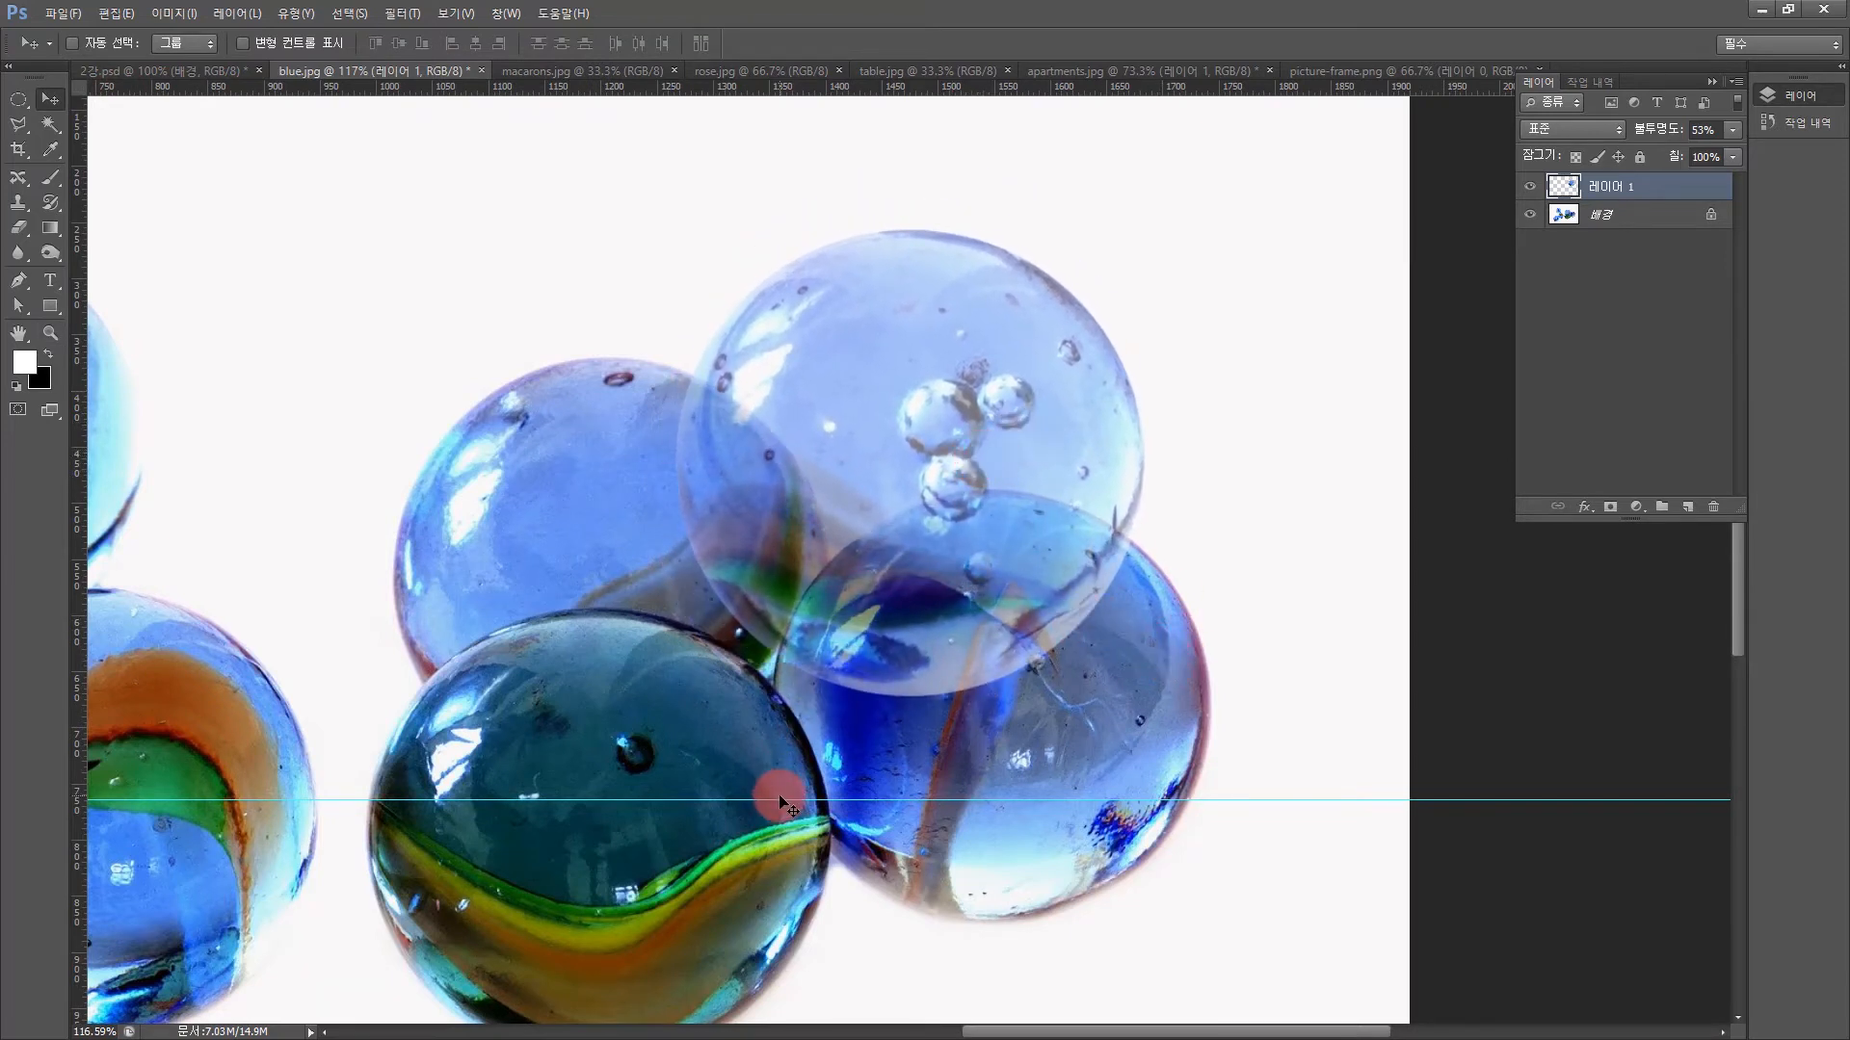
{"action": "left_click_drag", "start_coordinate": [789, 802], "coordinate": [1079, 489]}
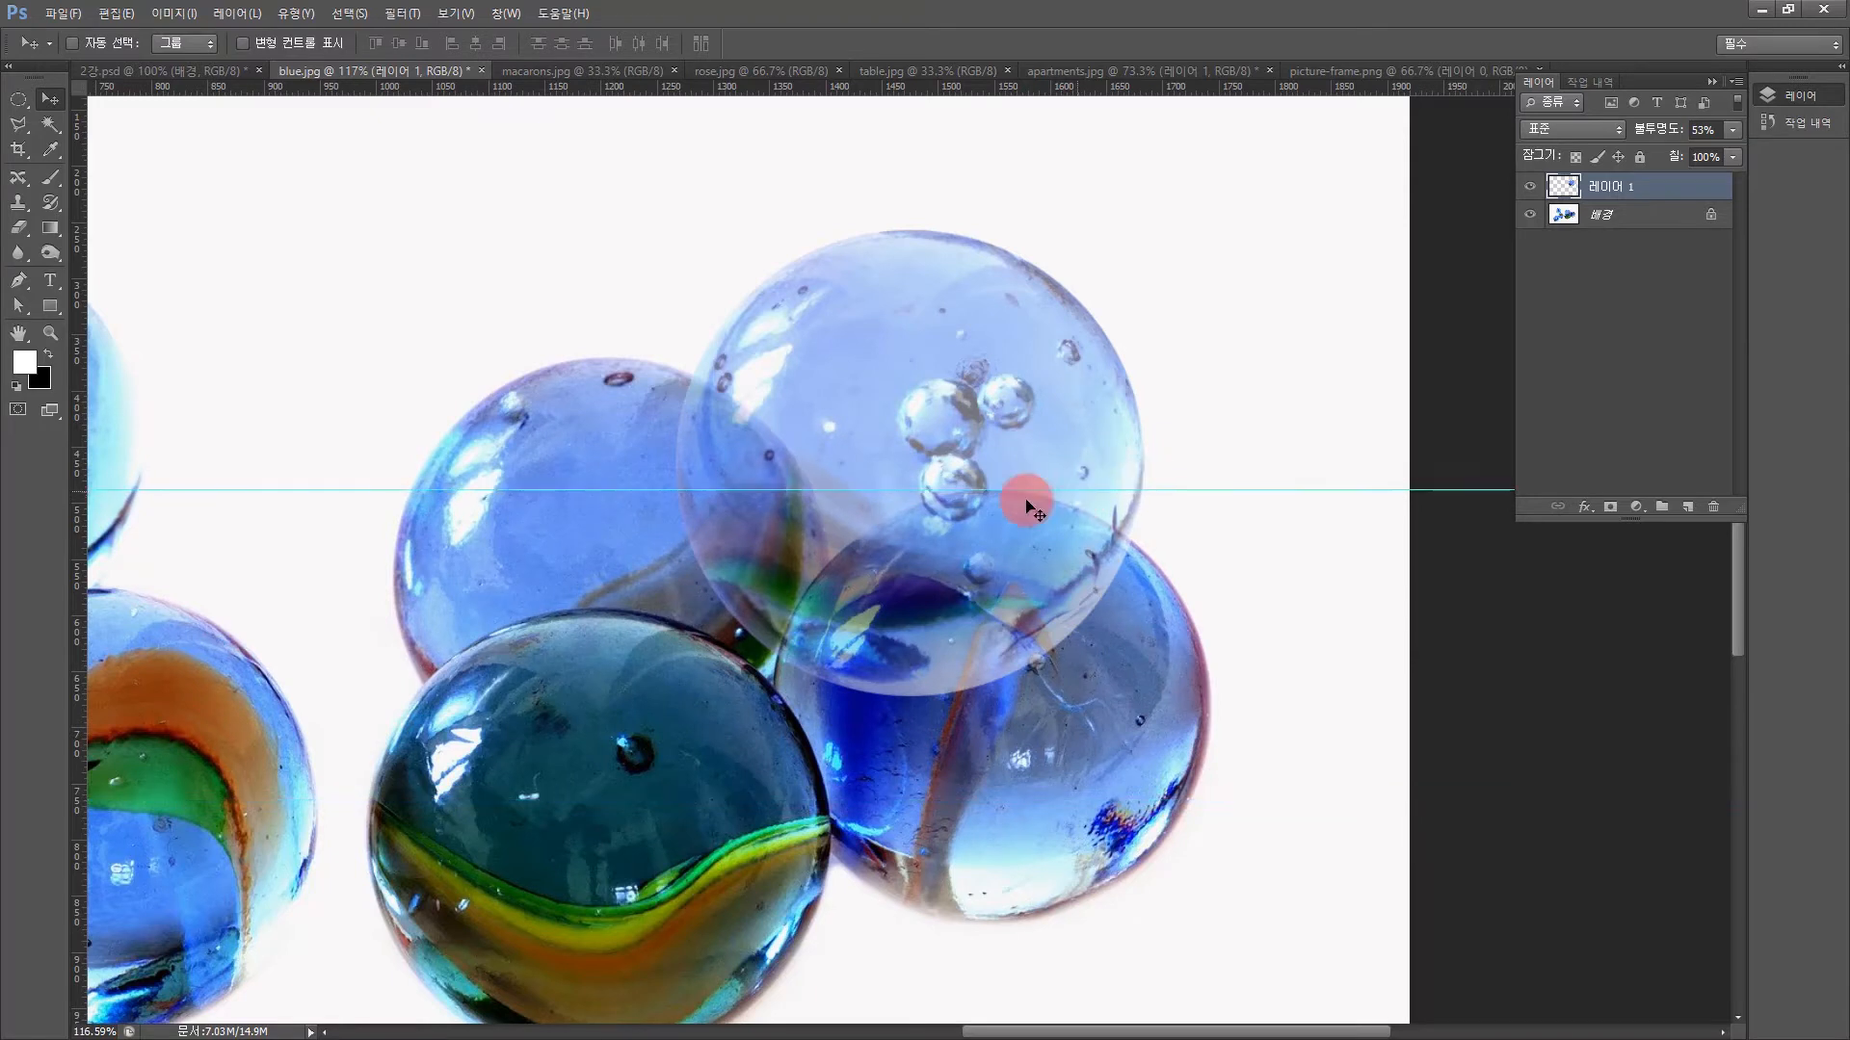
{"action": "left_click_drag", "start_coordinate": [87, 464], "coordinate": [773, 549]}
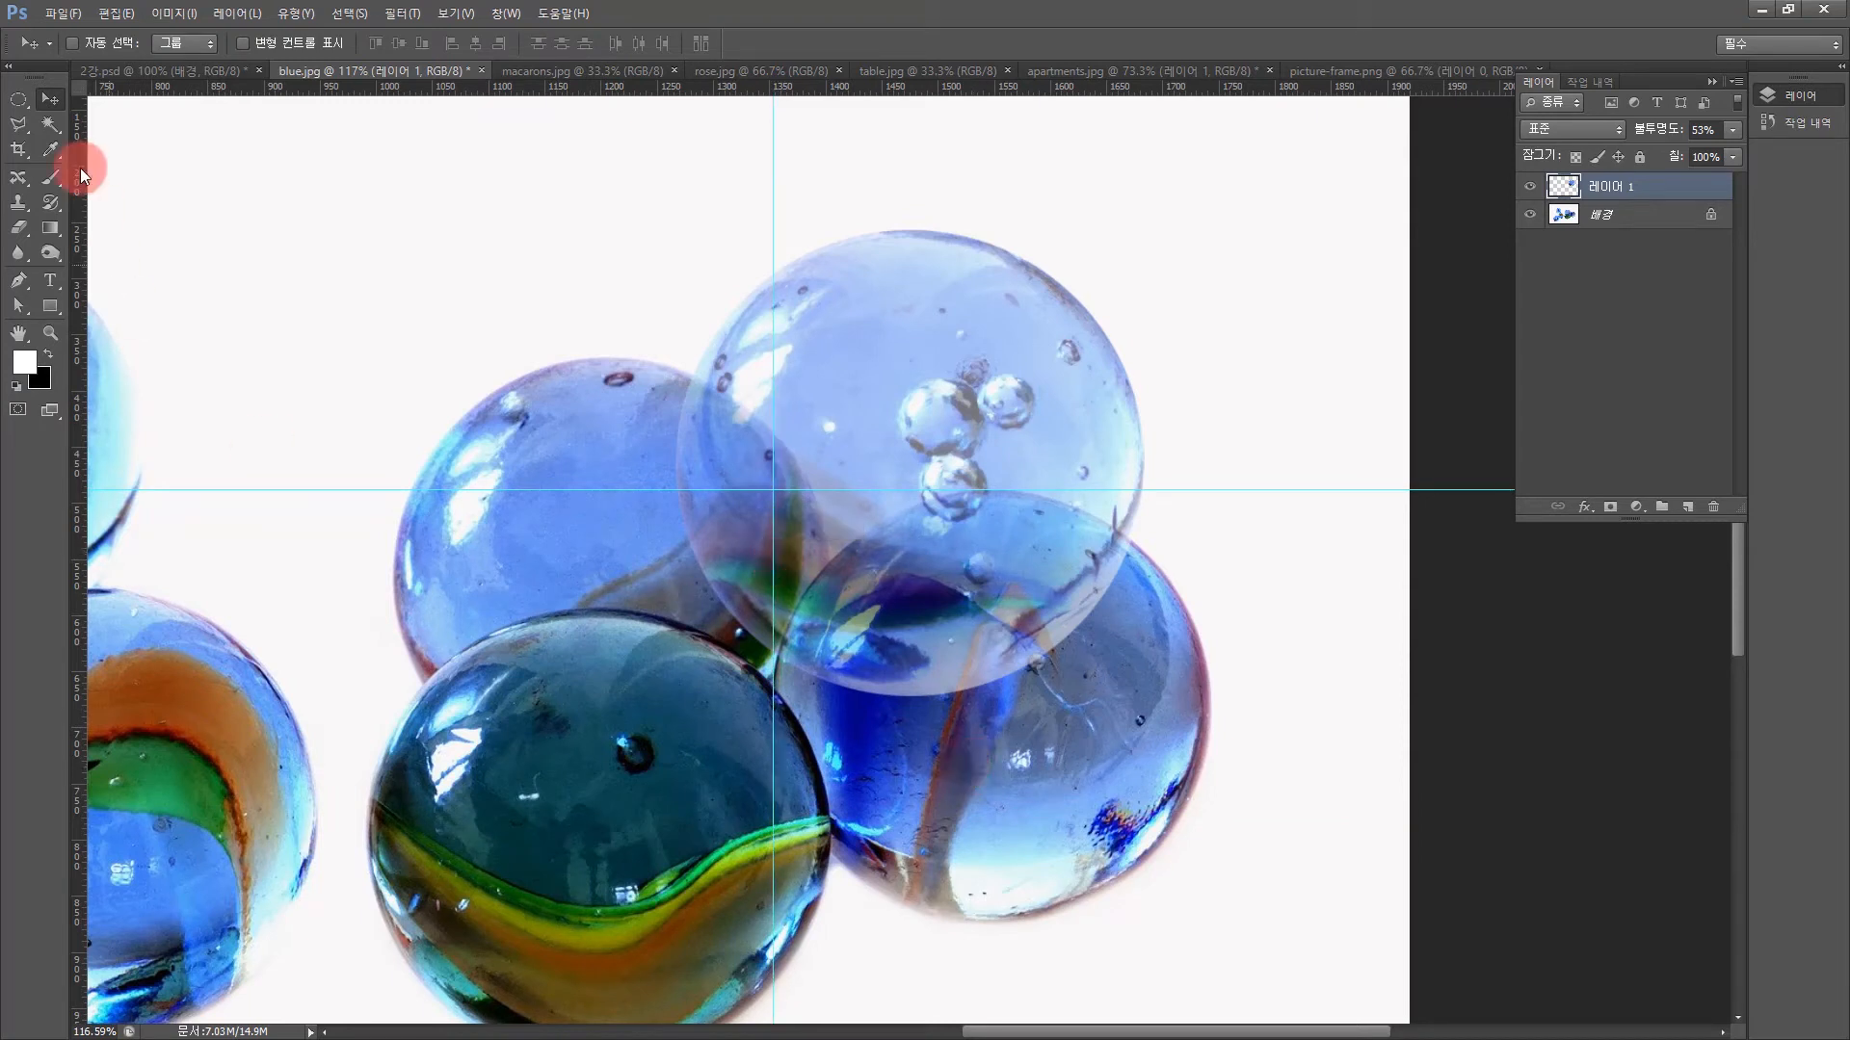
Make an elliptical selection around the lower-right blue marble from the guide intersection and delete the pasted layer's overlap inside it
{"action": "left_click", "coordinate": [23, 102]}
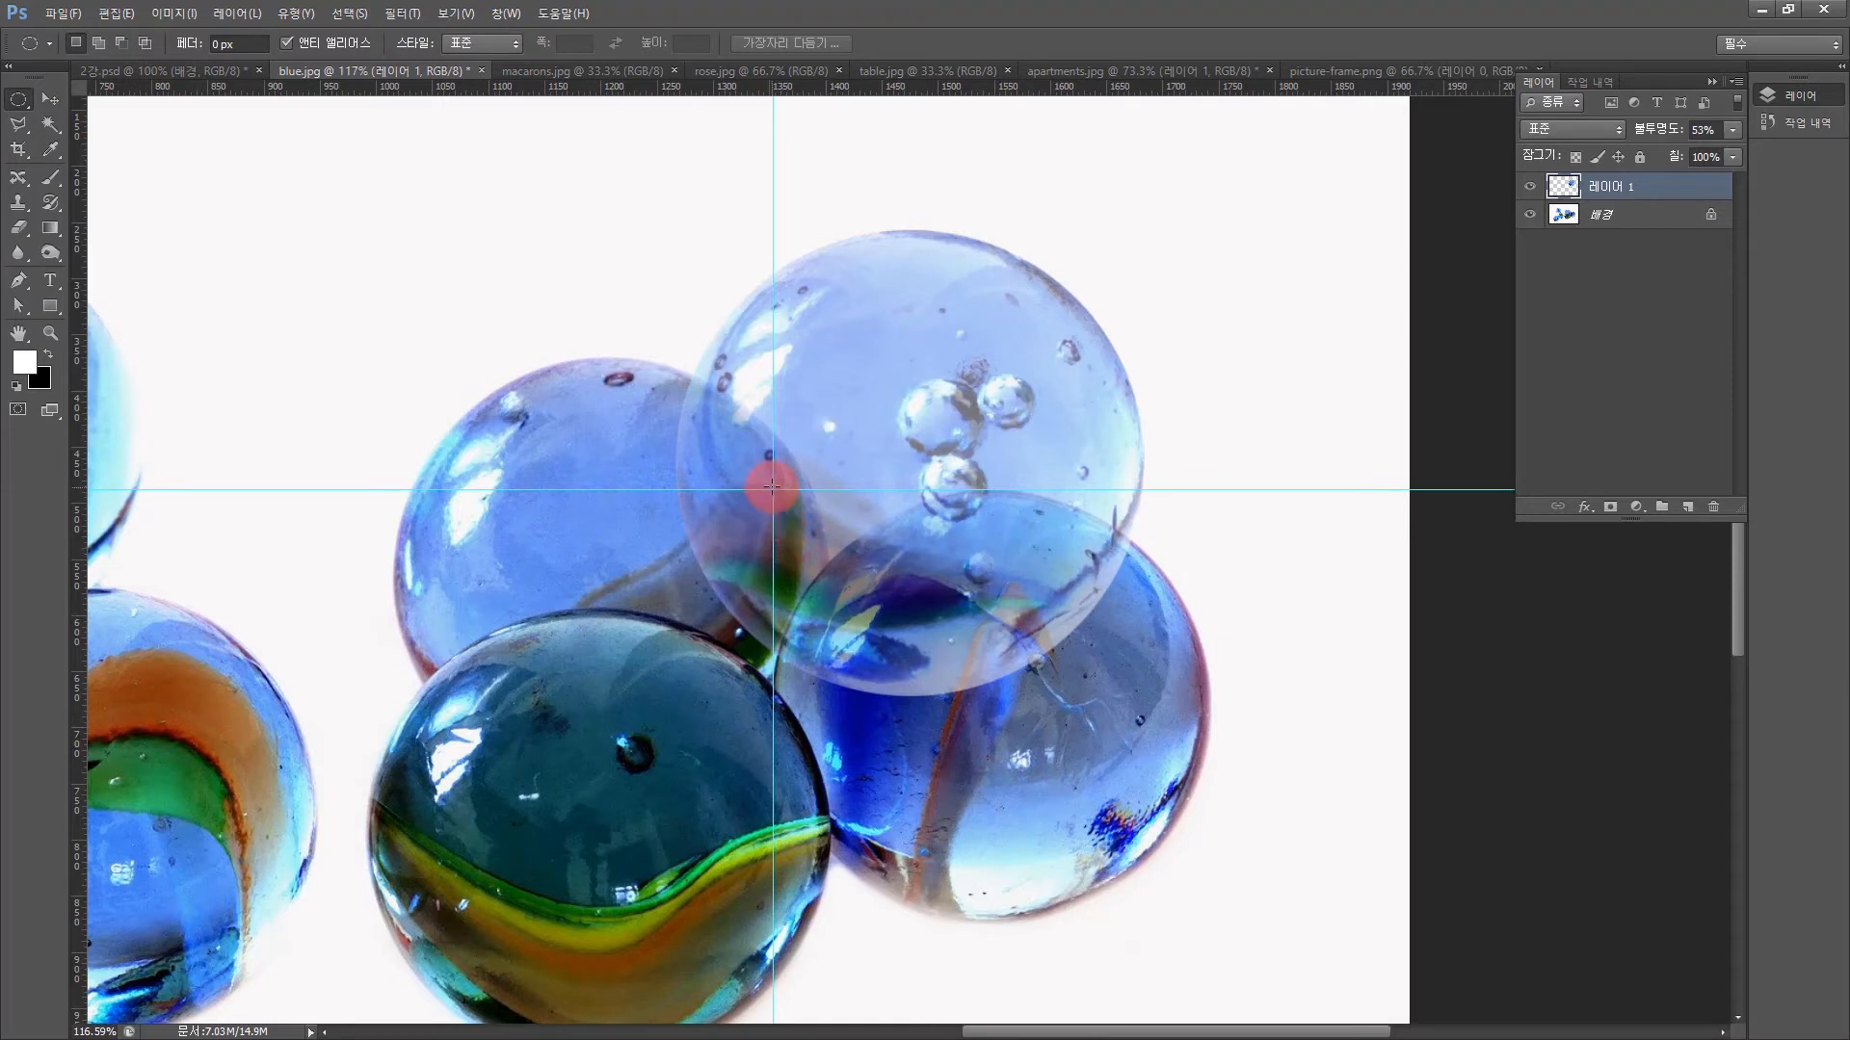
{"action": "left_click_drag", "start_coordinate": [774, 491], "coordinate": [1205, 926]}
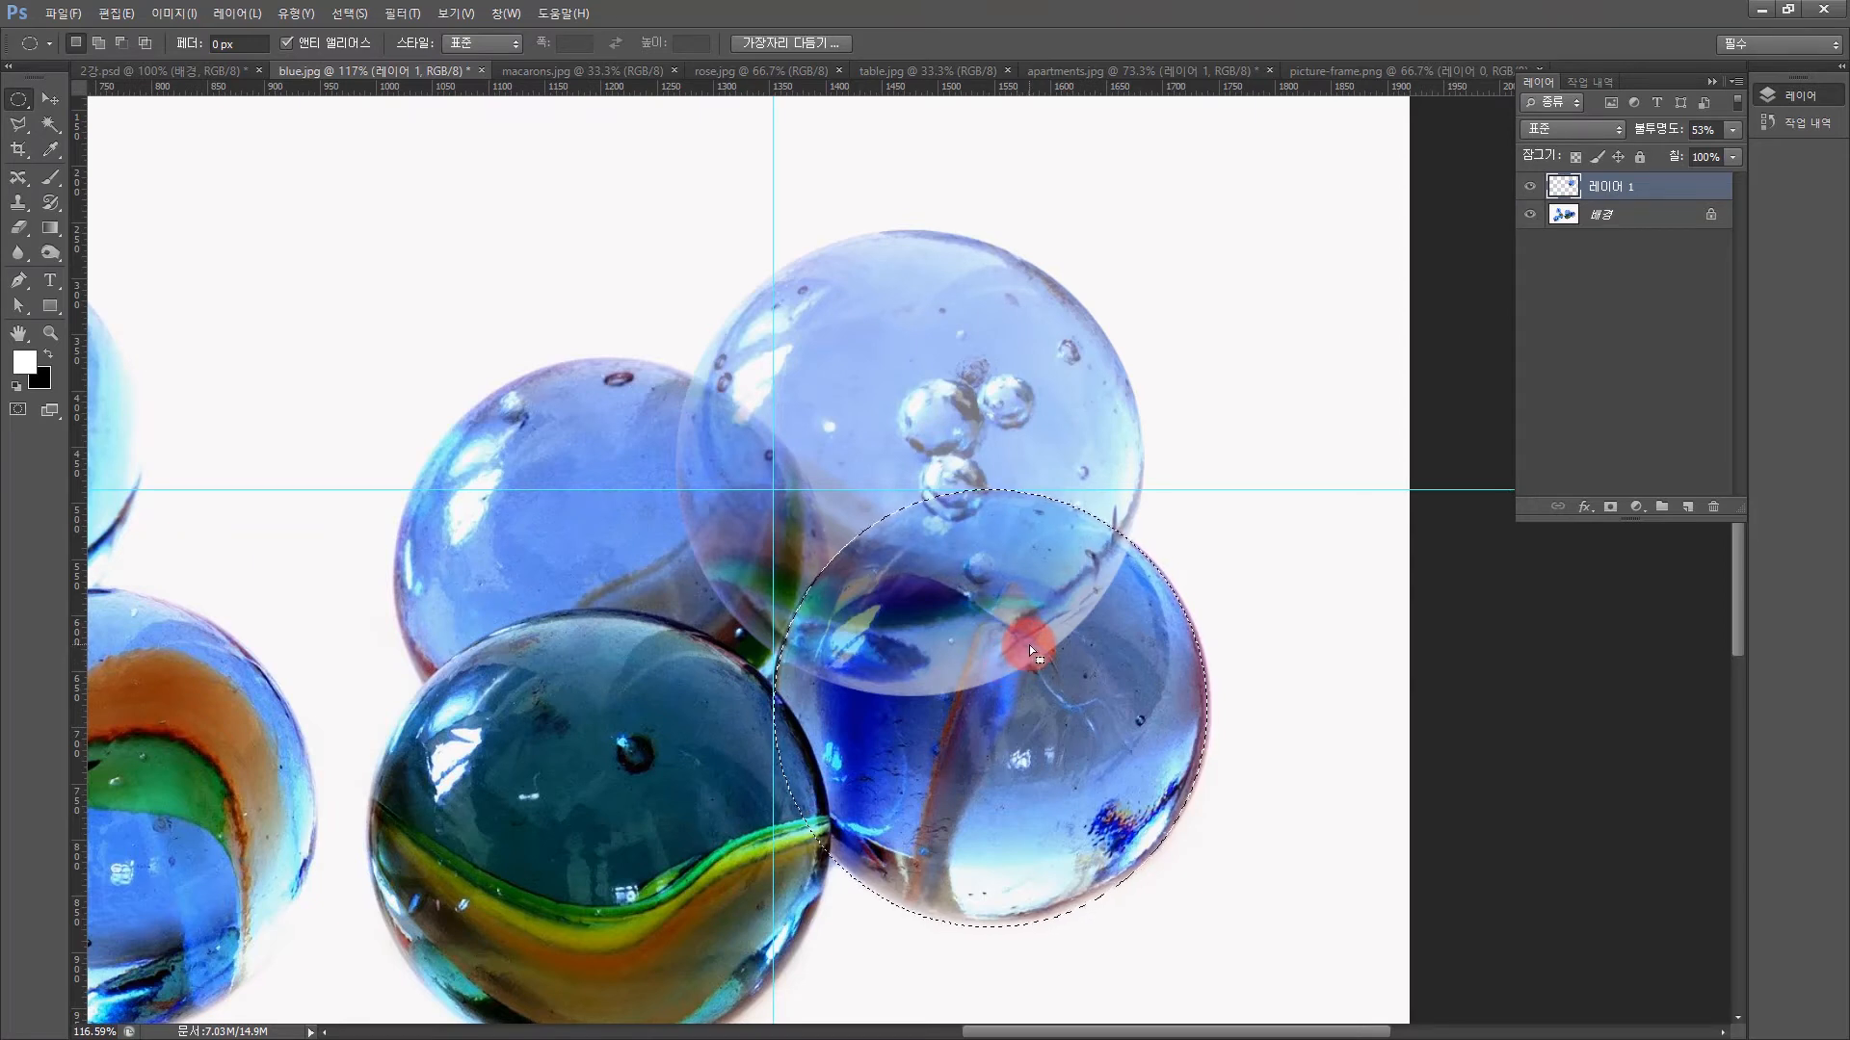
{"action": "key", "text": "Delete"}
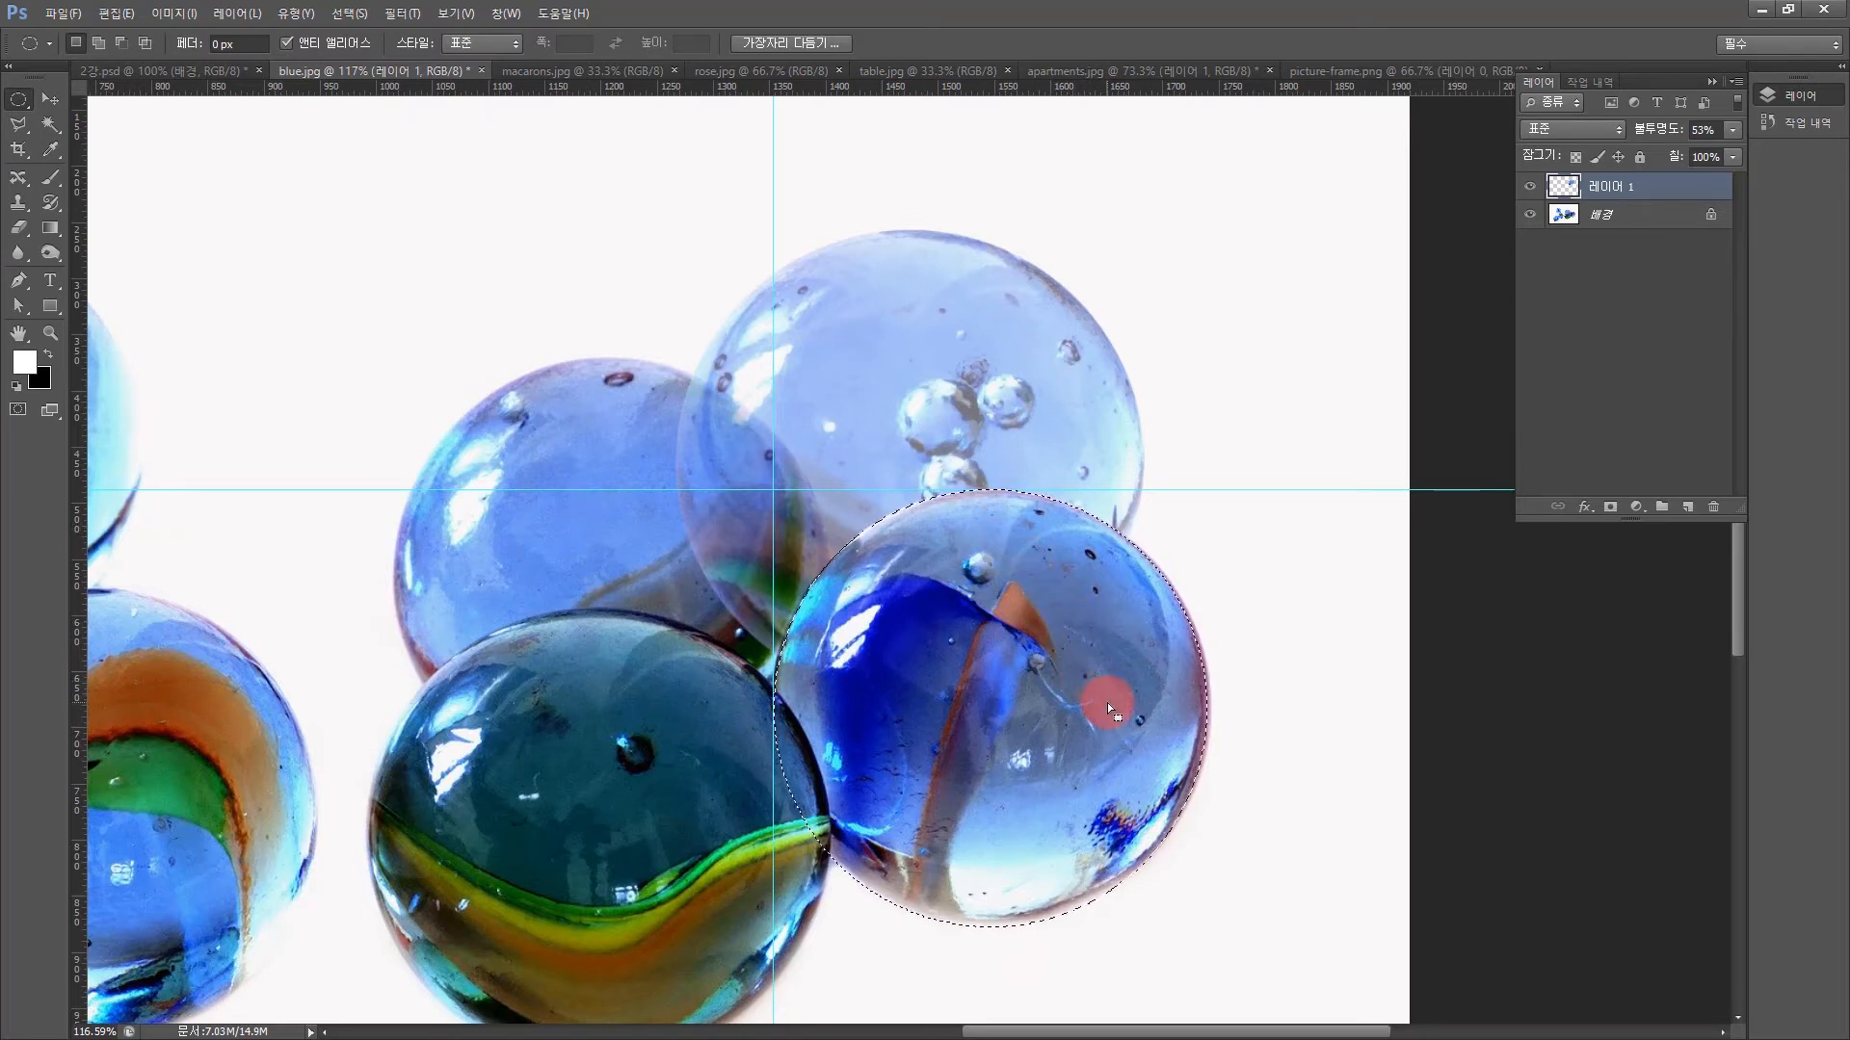
Reposition the elliptical selection over the blue marble above the dark green one, delete the pasted layer's overlap there, and deselect
{"action": "left_click_drag", "start_coordinate": [1107, 703], "coordinate": [727, 569]}
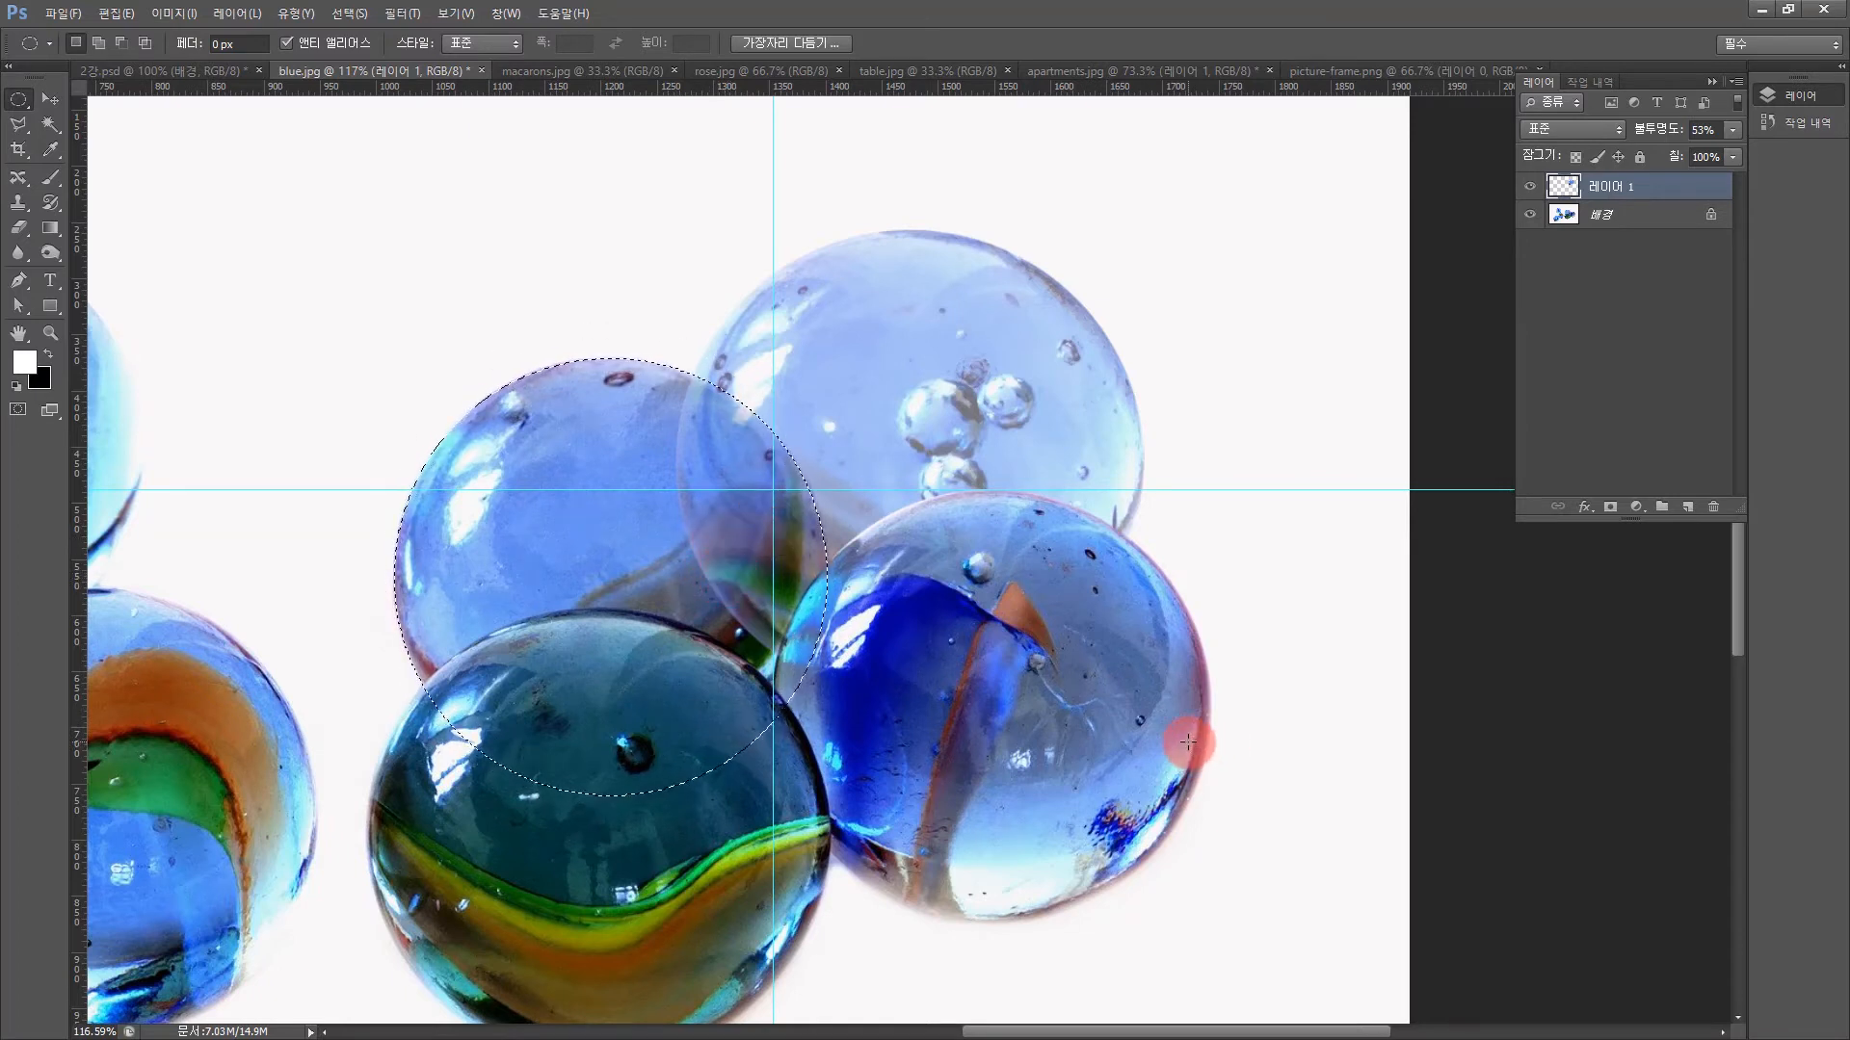
{"action": "key", "text": "Delete"}
{"action": "left_click", "coordinate": [1272, 415]}
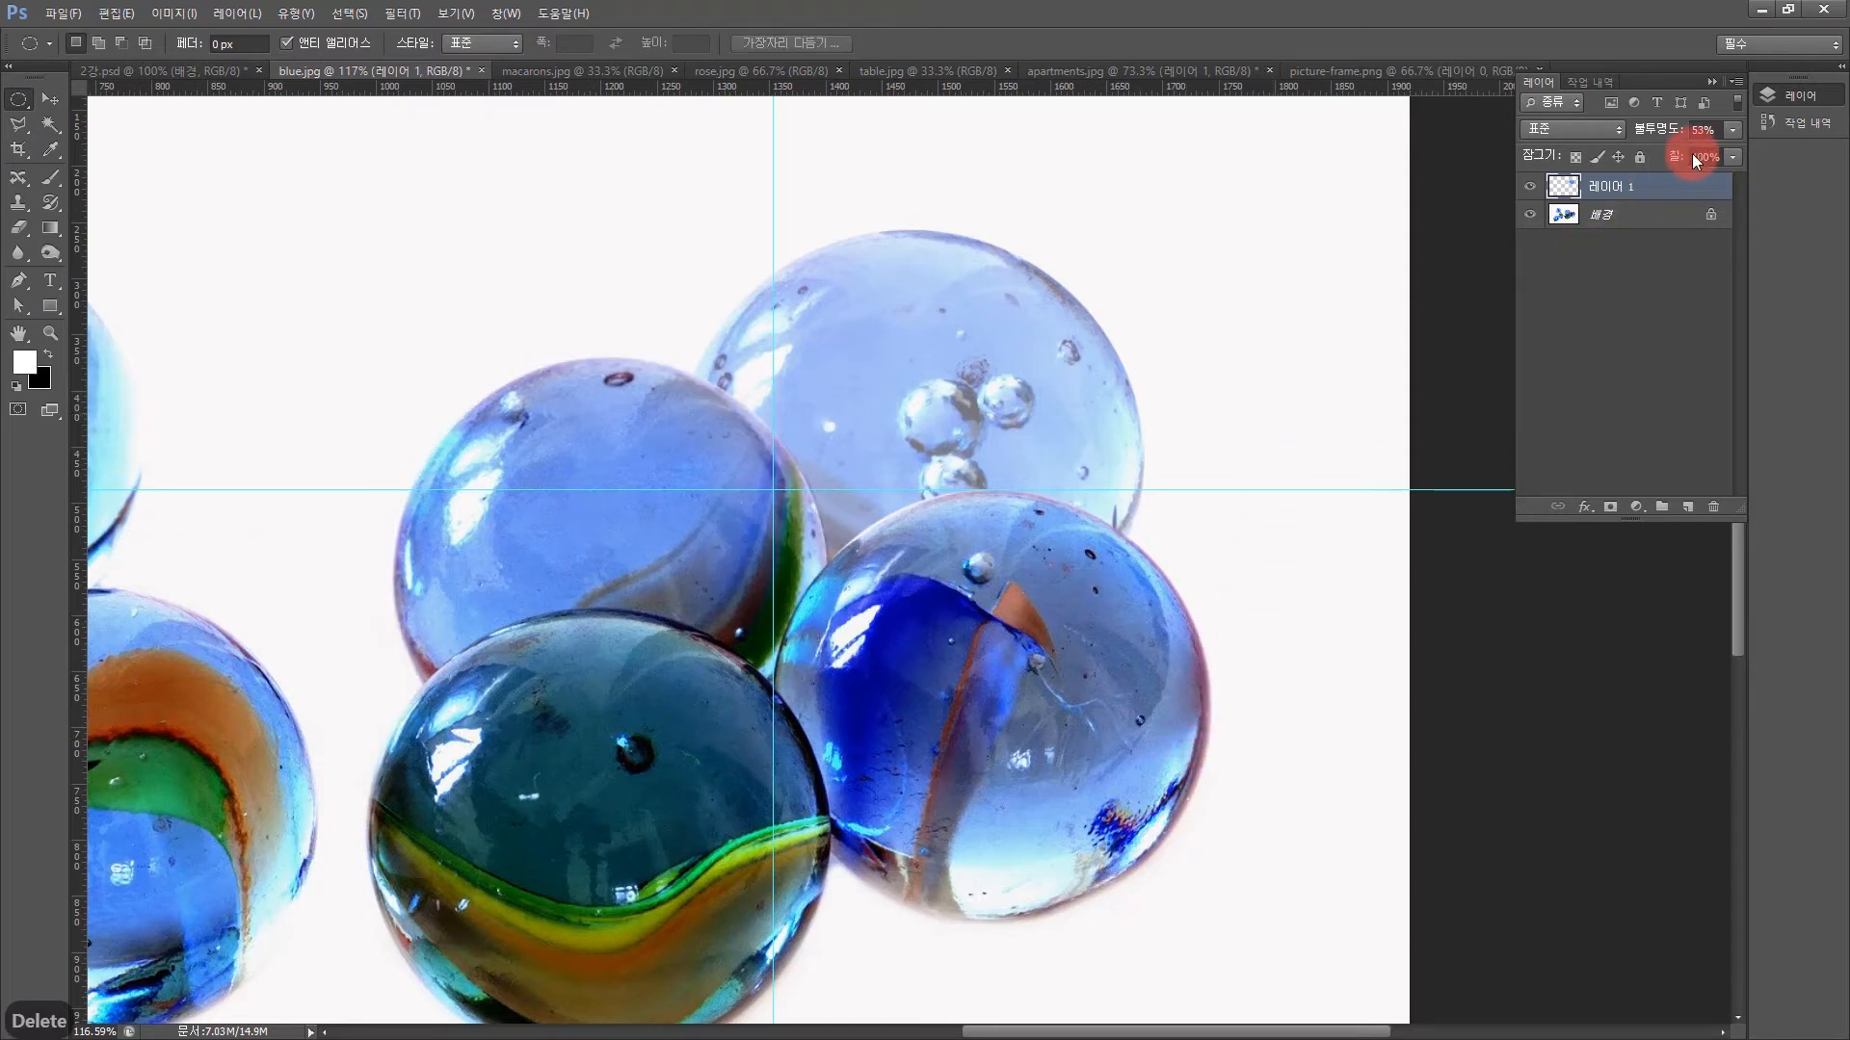
Restore the pasted marble layer's opacity to 100%, fit the whole image in view, and hide the guides
{"action": "left_click", "coordinate": [1736, 129]}
{"action": "left_click_drag", "start_coordinate": [1690, 152], "coordinate": [1756, 164]}
{"action": "key", "text": "ctrl+0"}
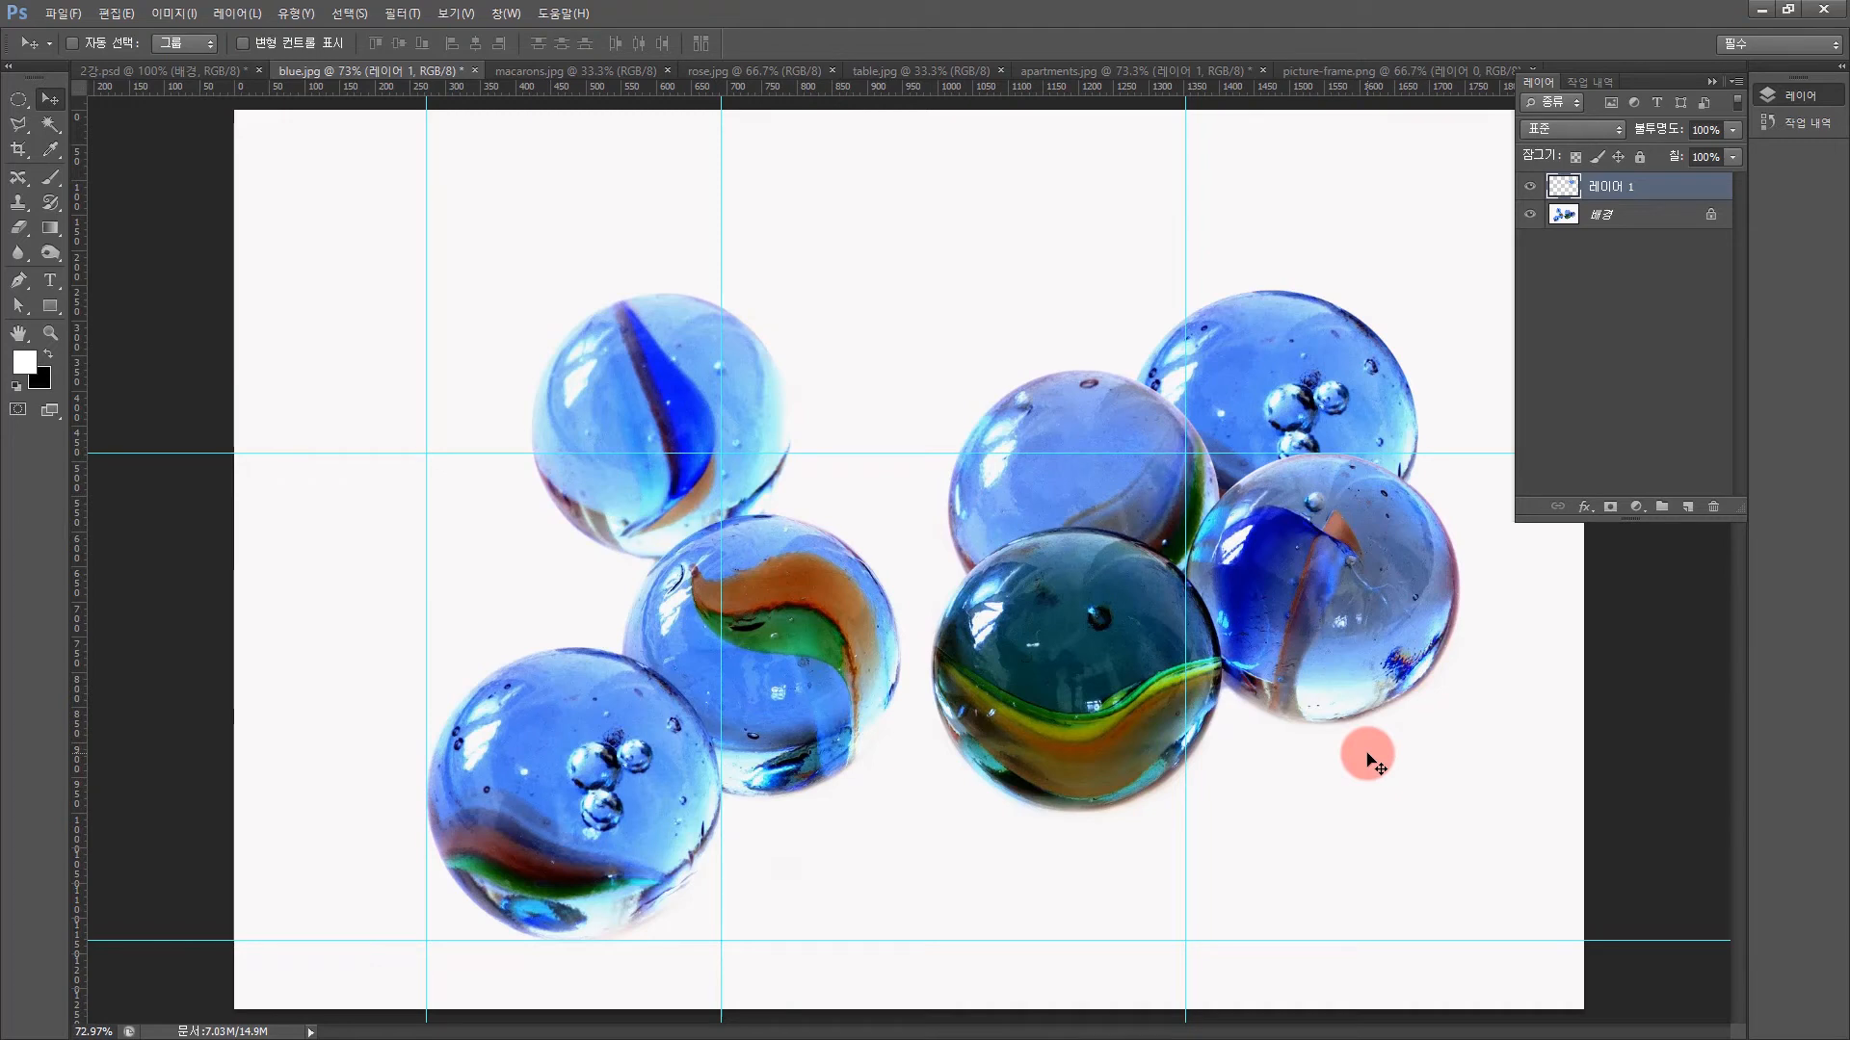
{"action": "key", "text": "ctrl+semicolon"}
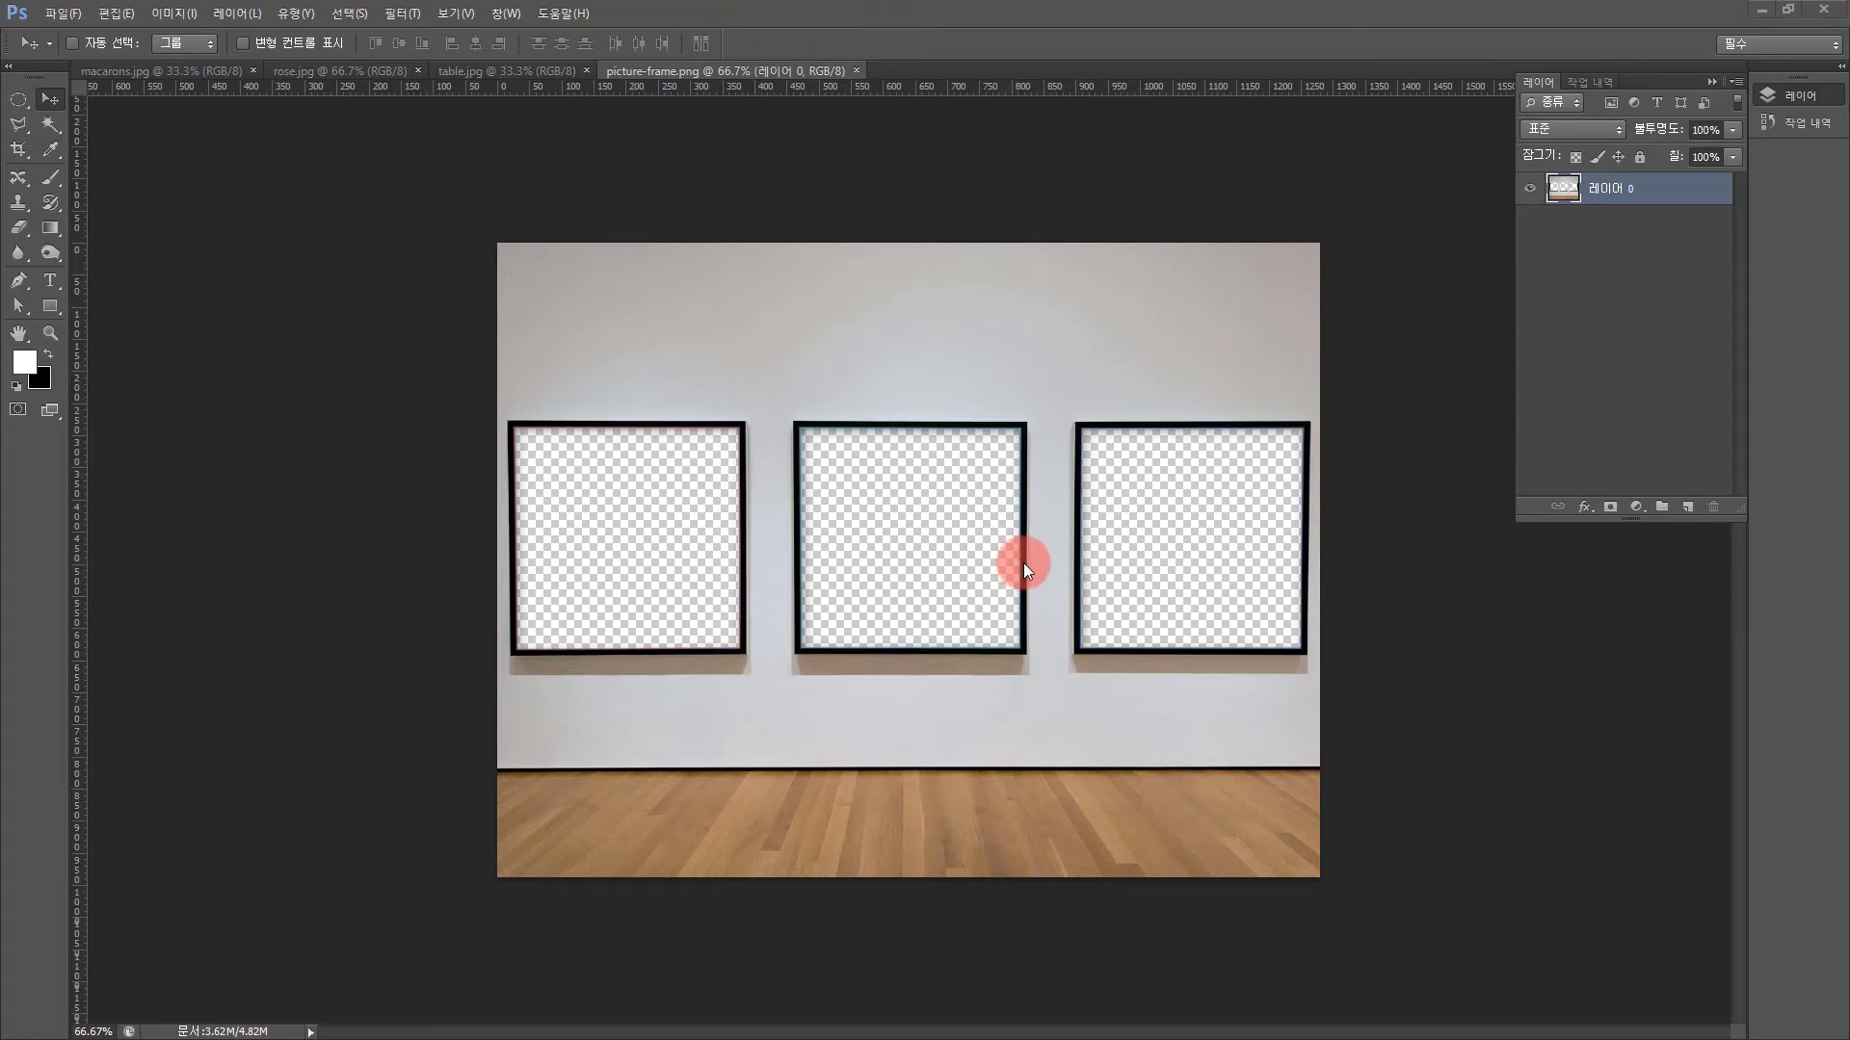
In macarons.jpg, make a rectangular selection covering nearly the whole picture, excluding a narrow border, and copy it
{"action": "left_click", "coordinate": [198, 72]}
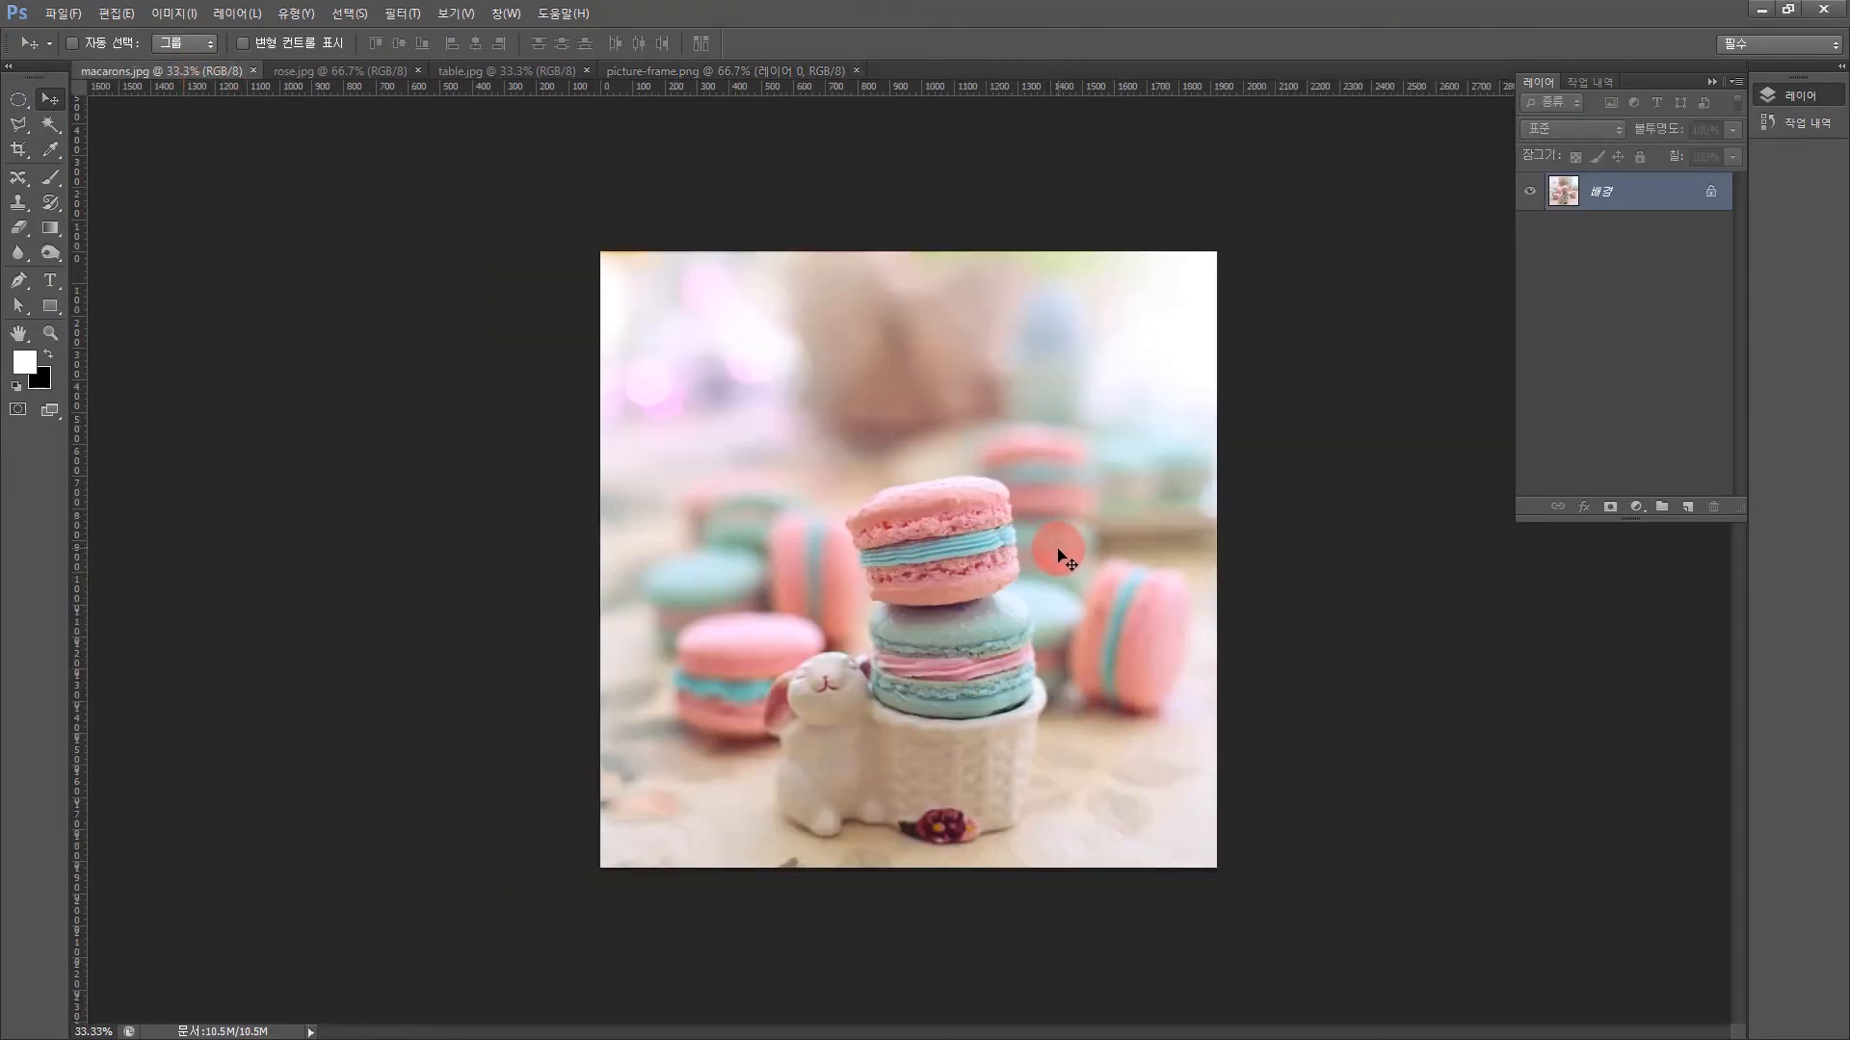
{"action": "left_click", "coordinate": [29, 101]}
{"action": "left_click", "coordinate": [84, 96]}
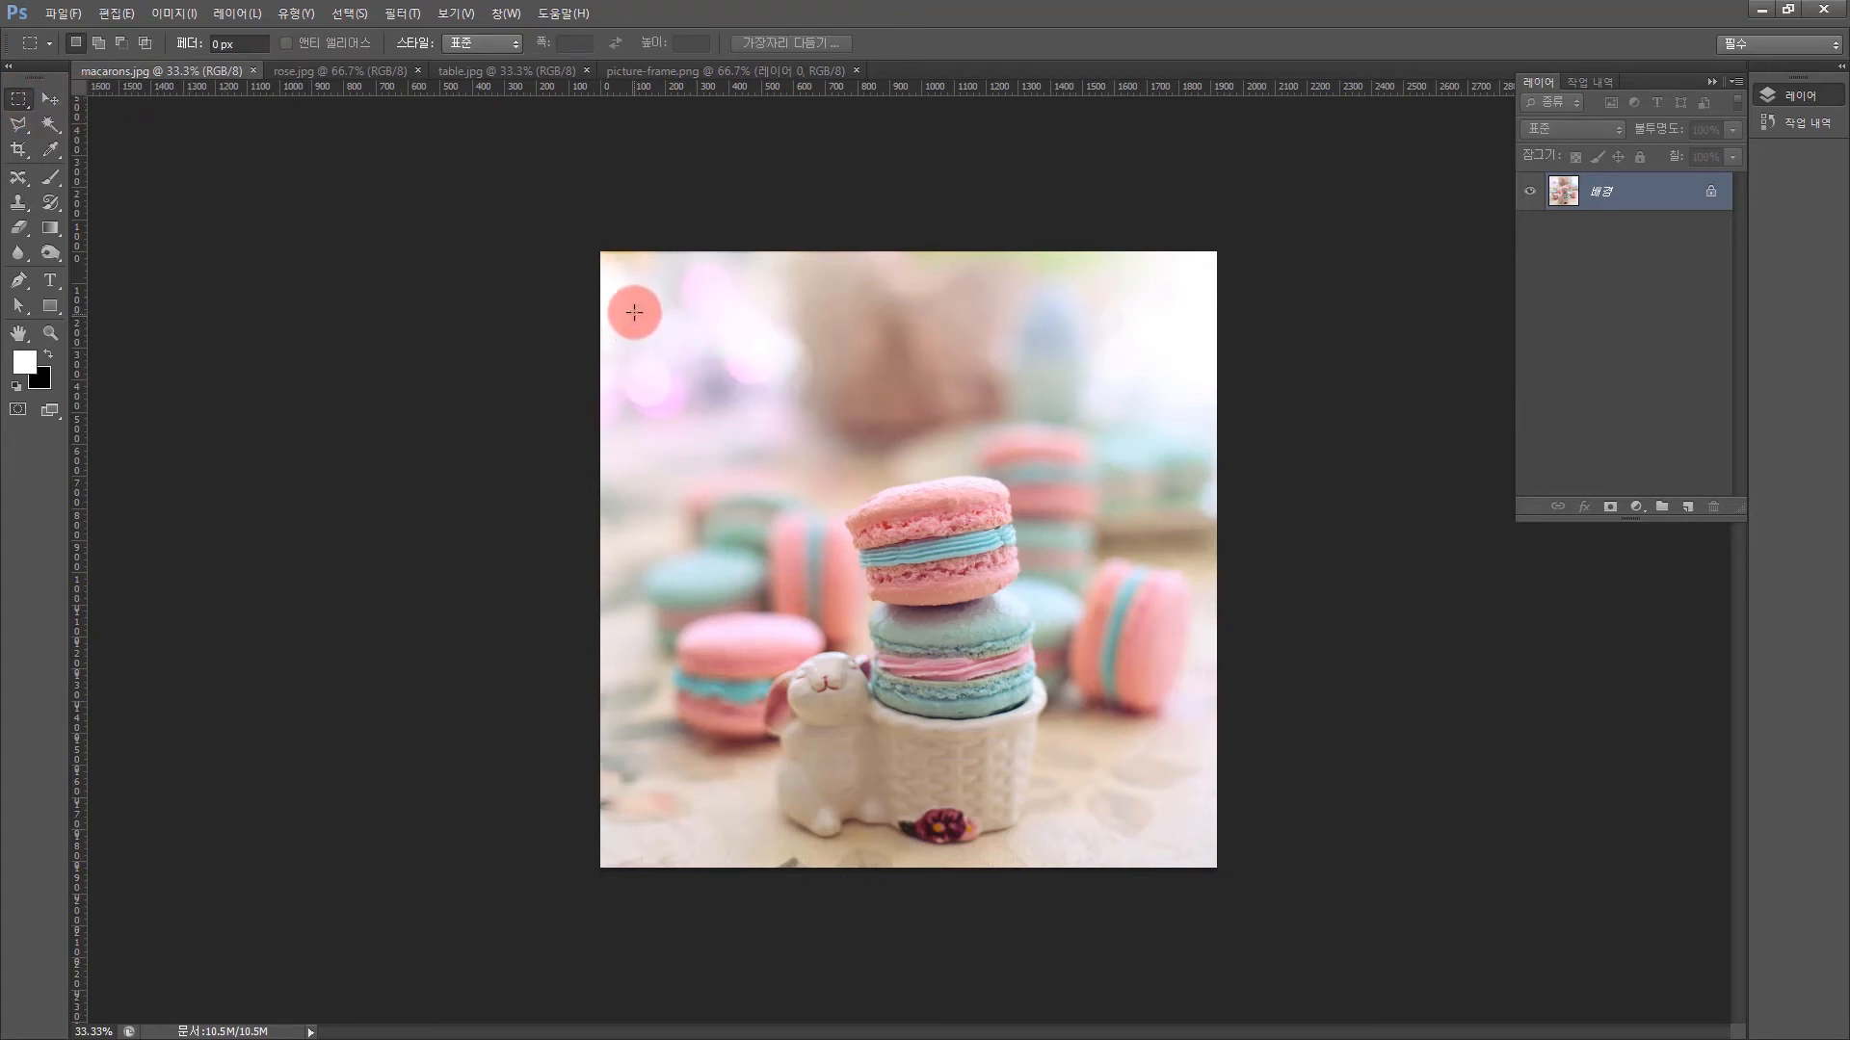
{"action": "left_click_drag", "start_coordinate": [631, 302], "coordinate": [1195, 857]}
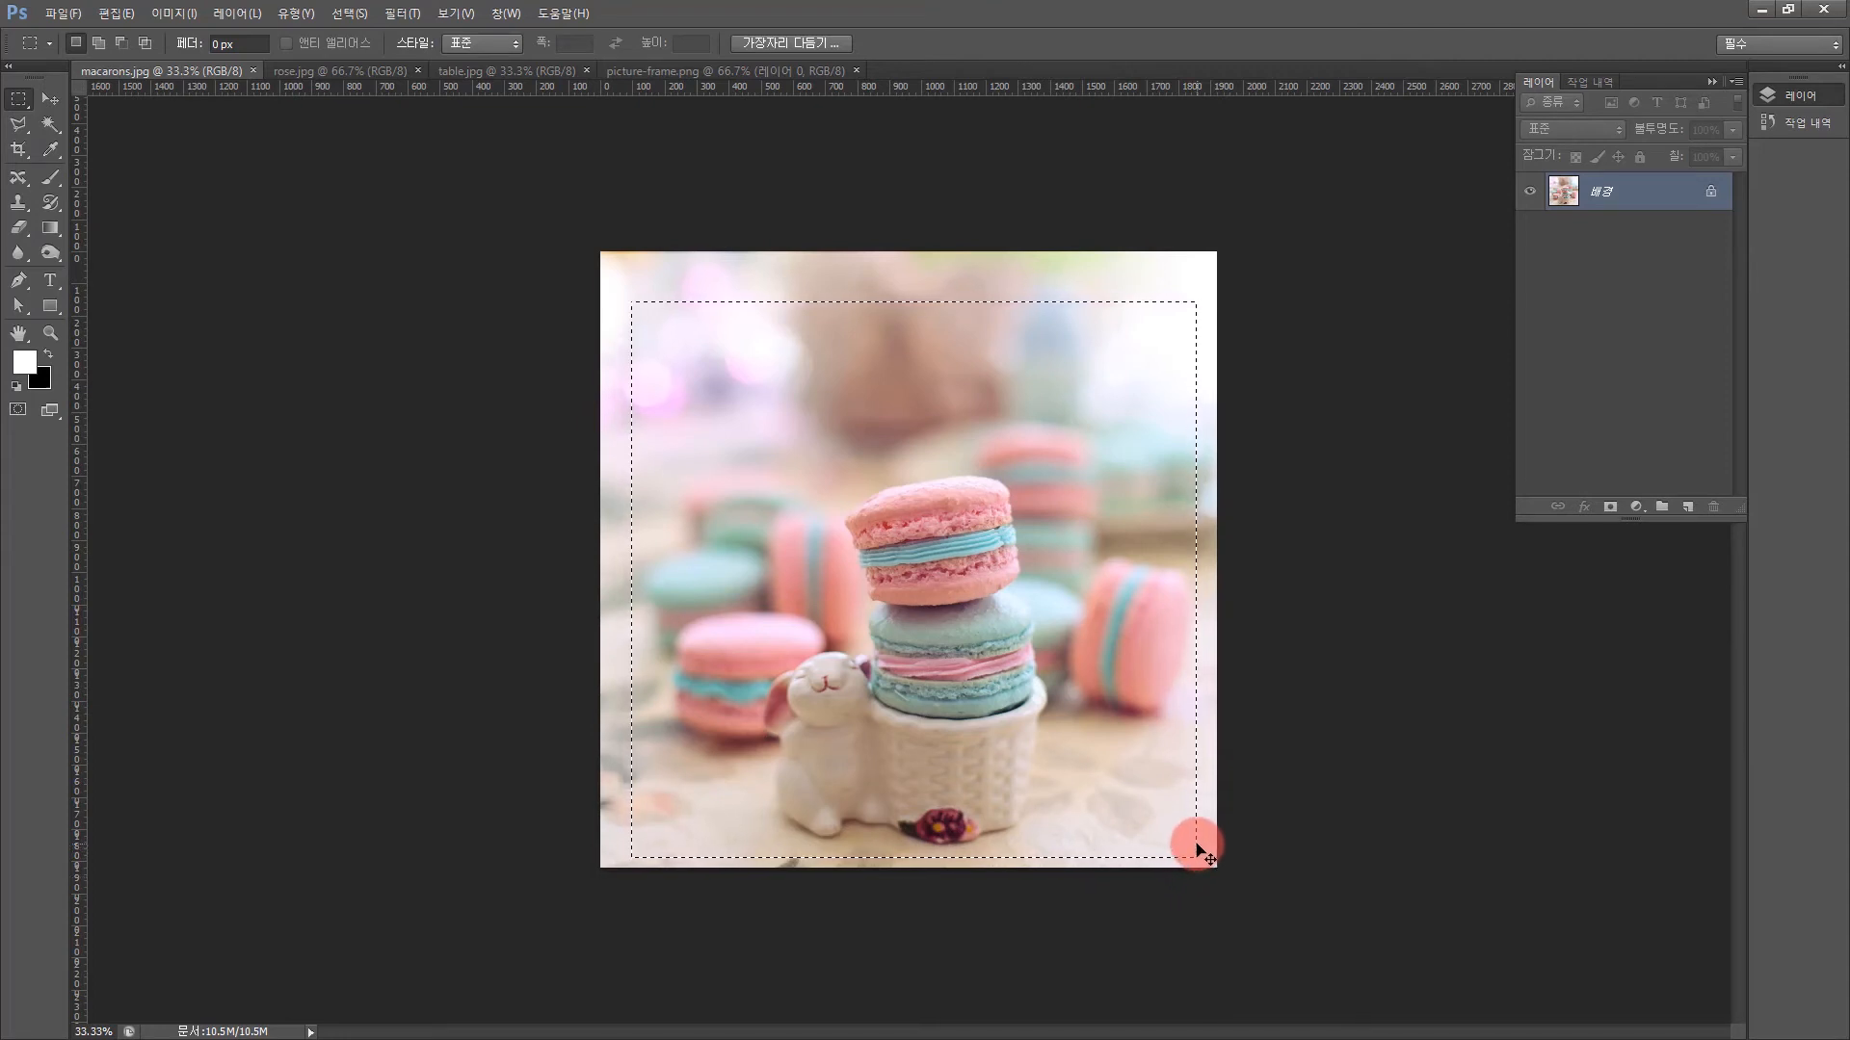
{"action": "key", "text": "ctrl+c"}
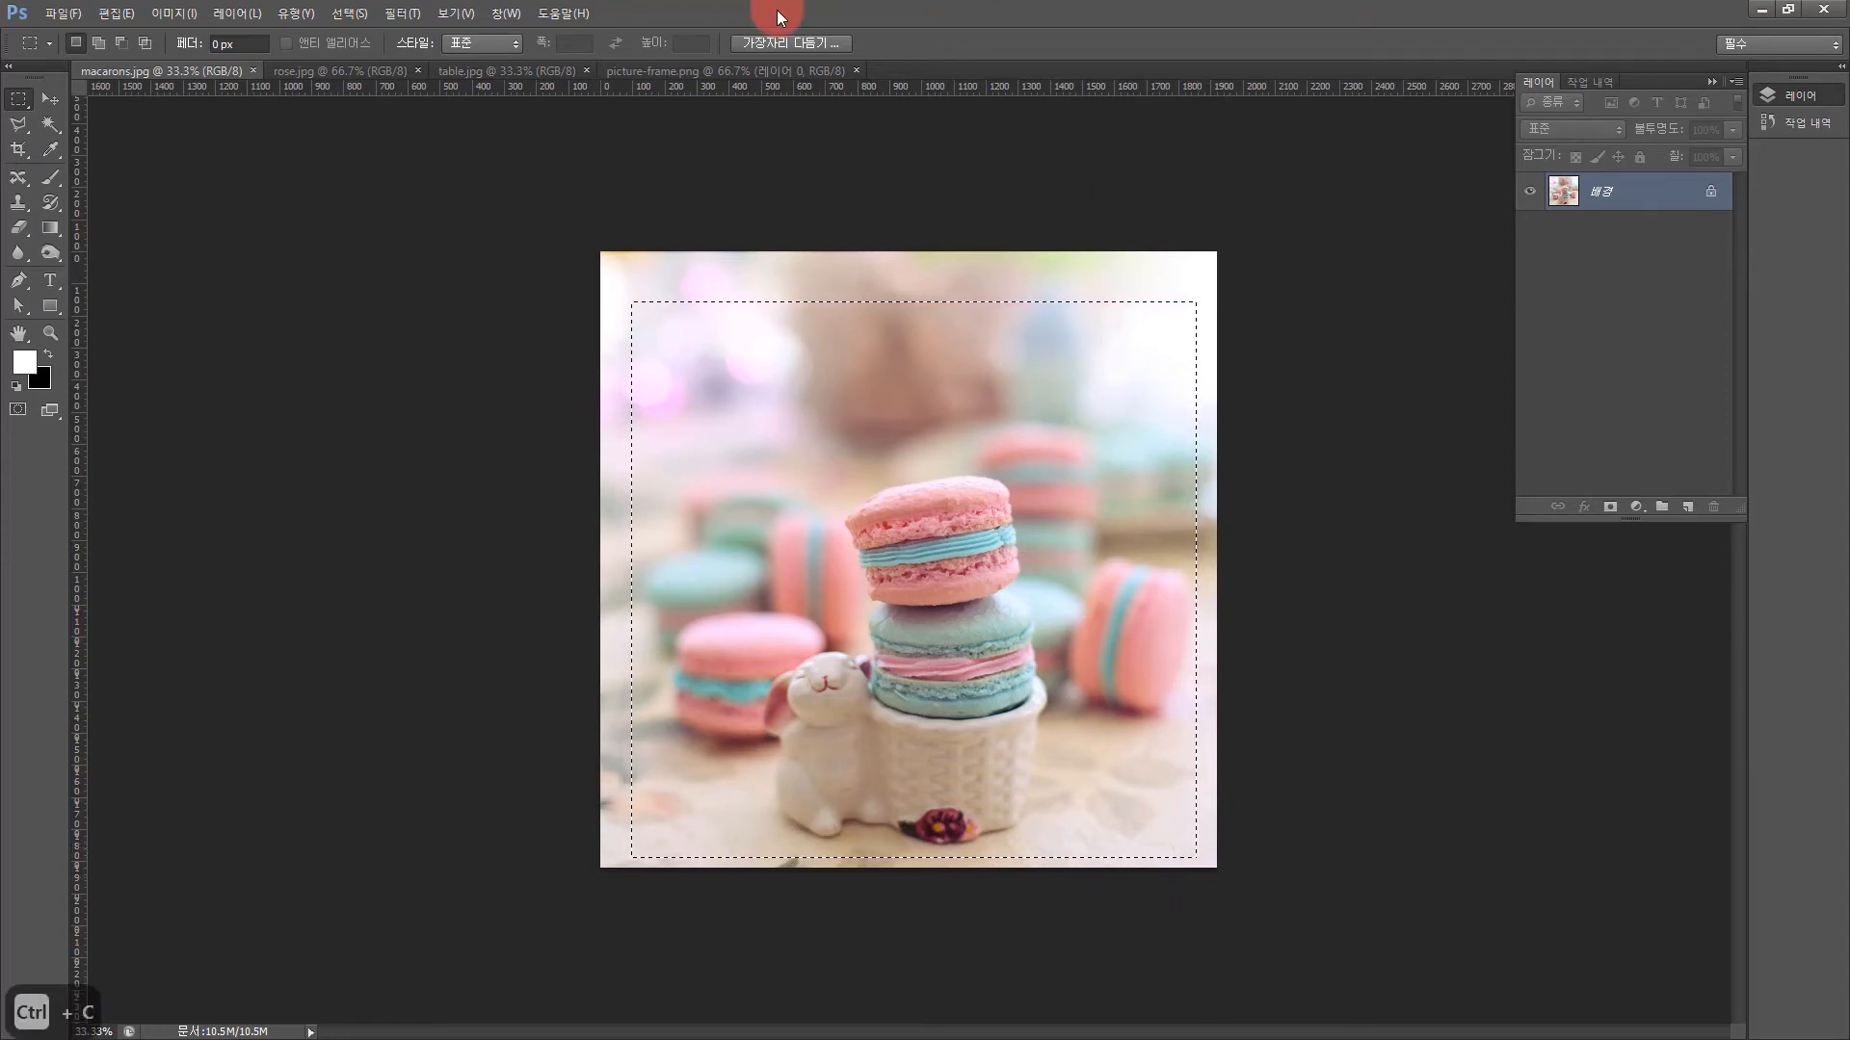
Paste the macaron picture into picture-frame.png and scale it down proportionally to about 41% with Free Transform
{"action": "left_click", "coordinate": [662, 72]}
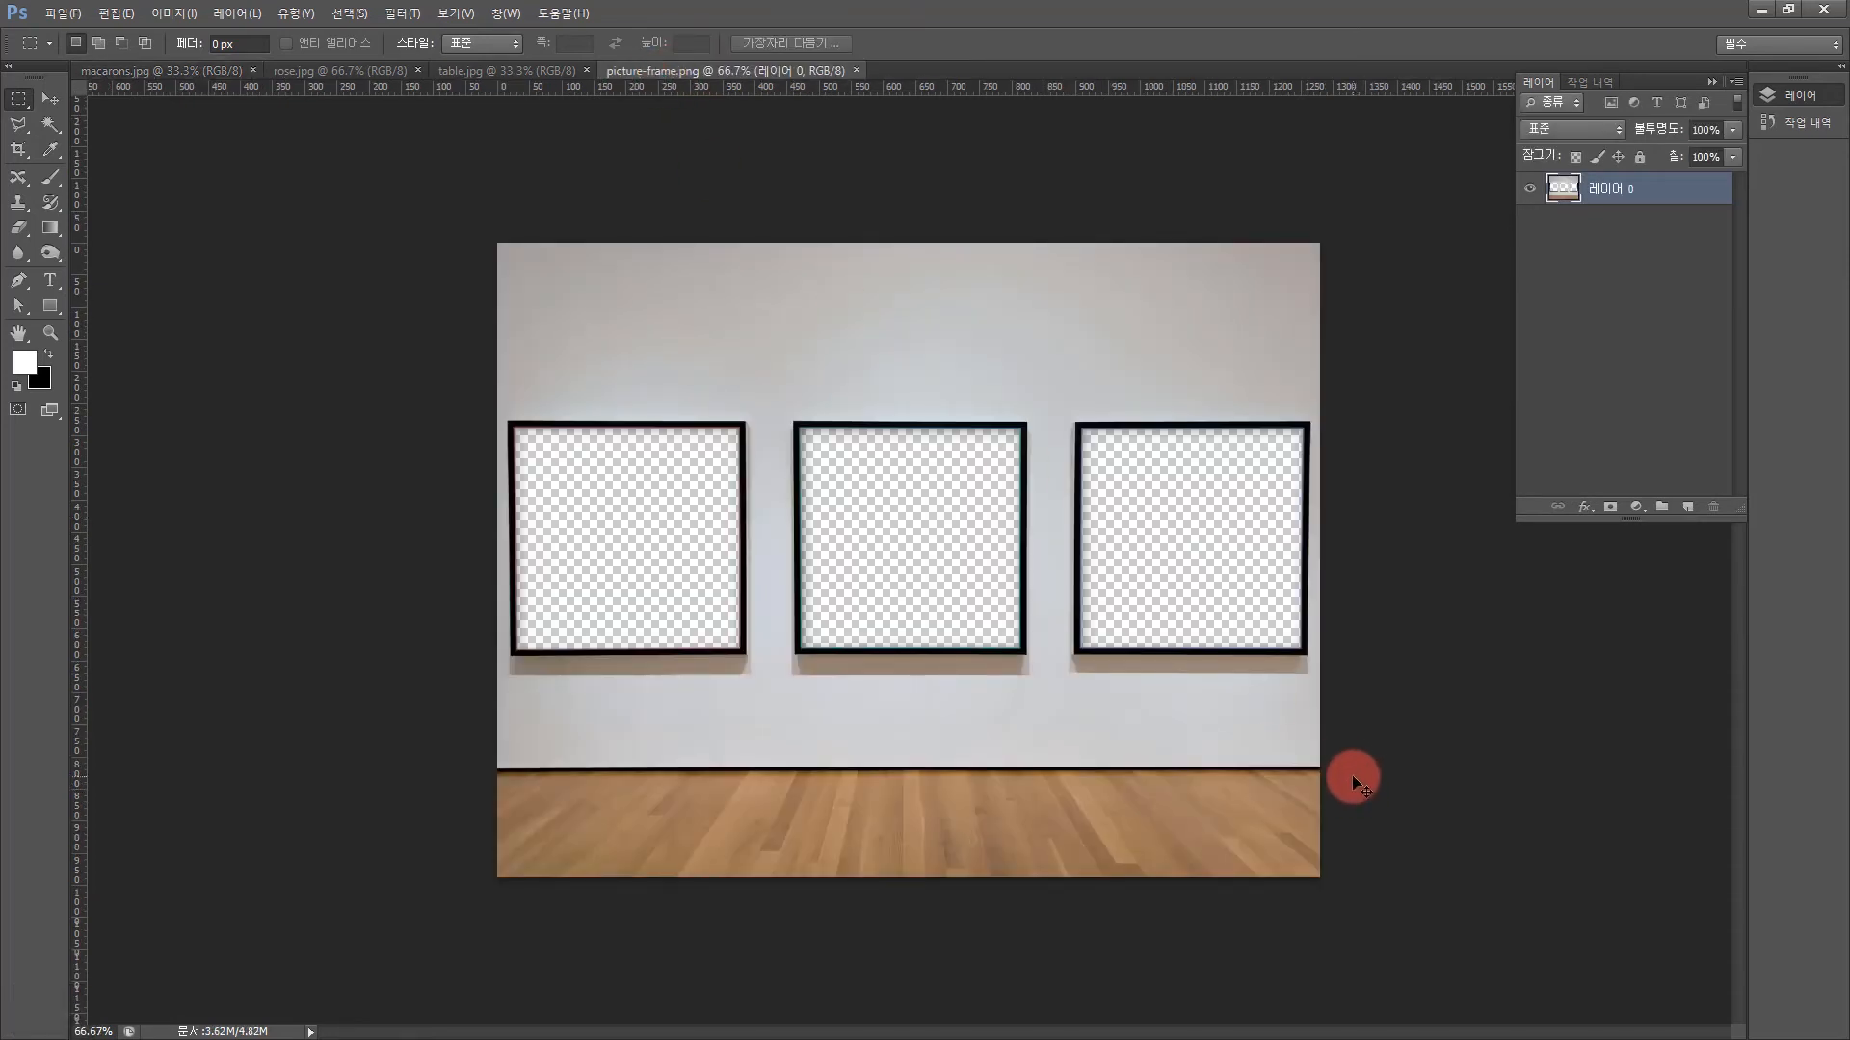
{"action": "key", "text": "ctrl+v"}
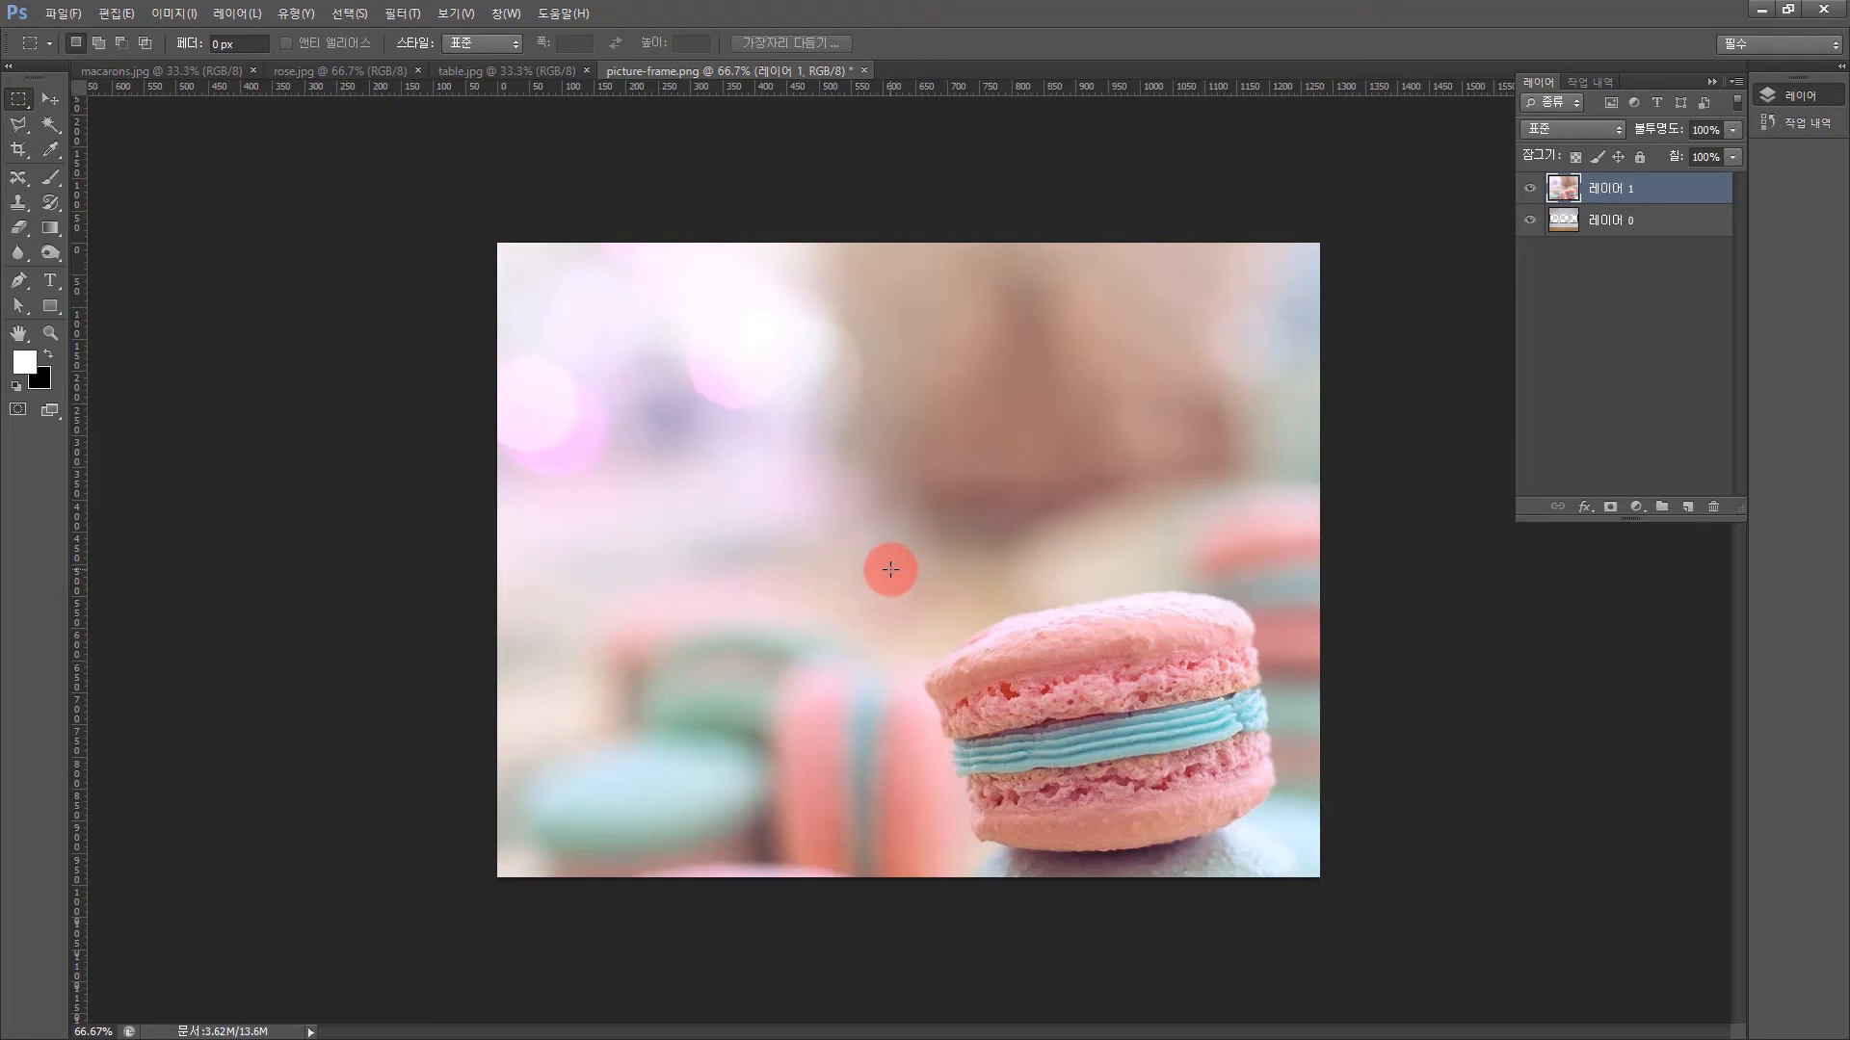
{"action": "key", "text": "ctrl+t"}
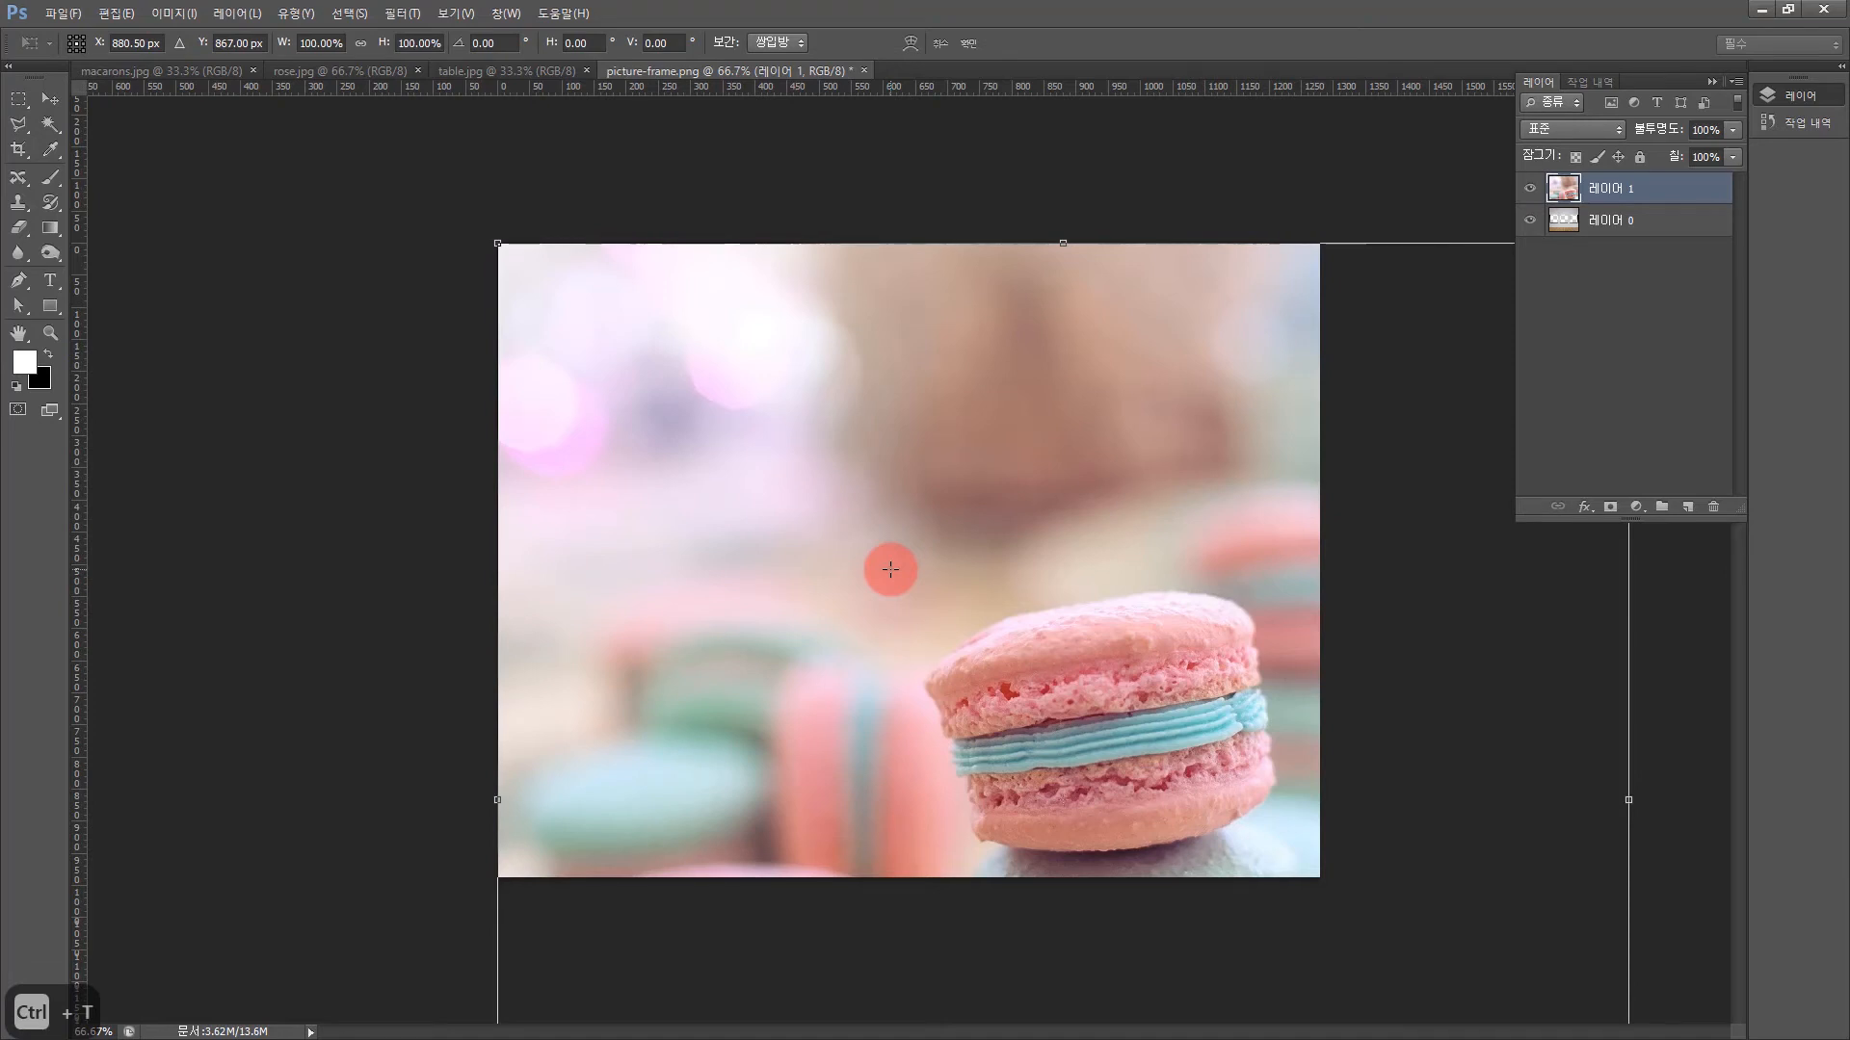
{"action": "key", "text": "ctrl+minus"}
{"action": "key", "text": "ctrl+minus"}
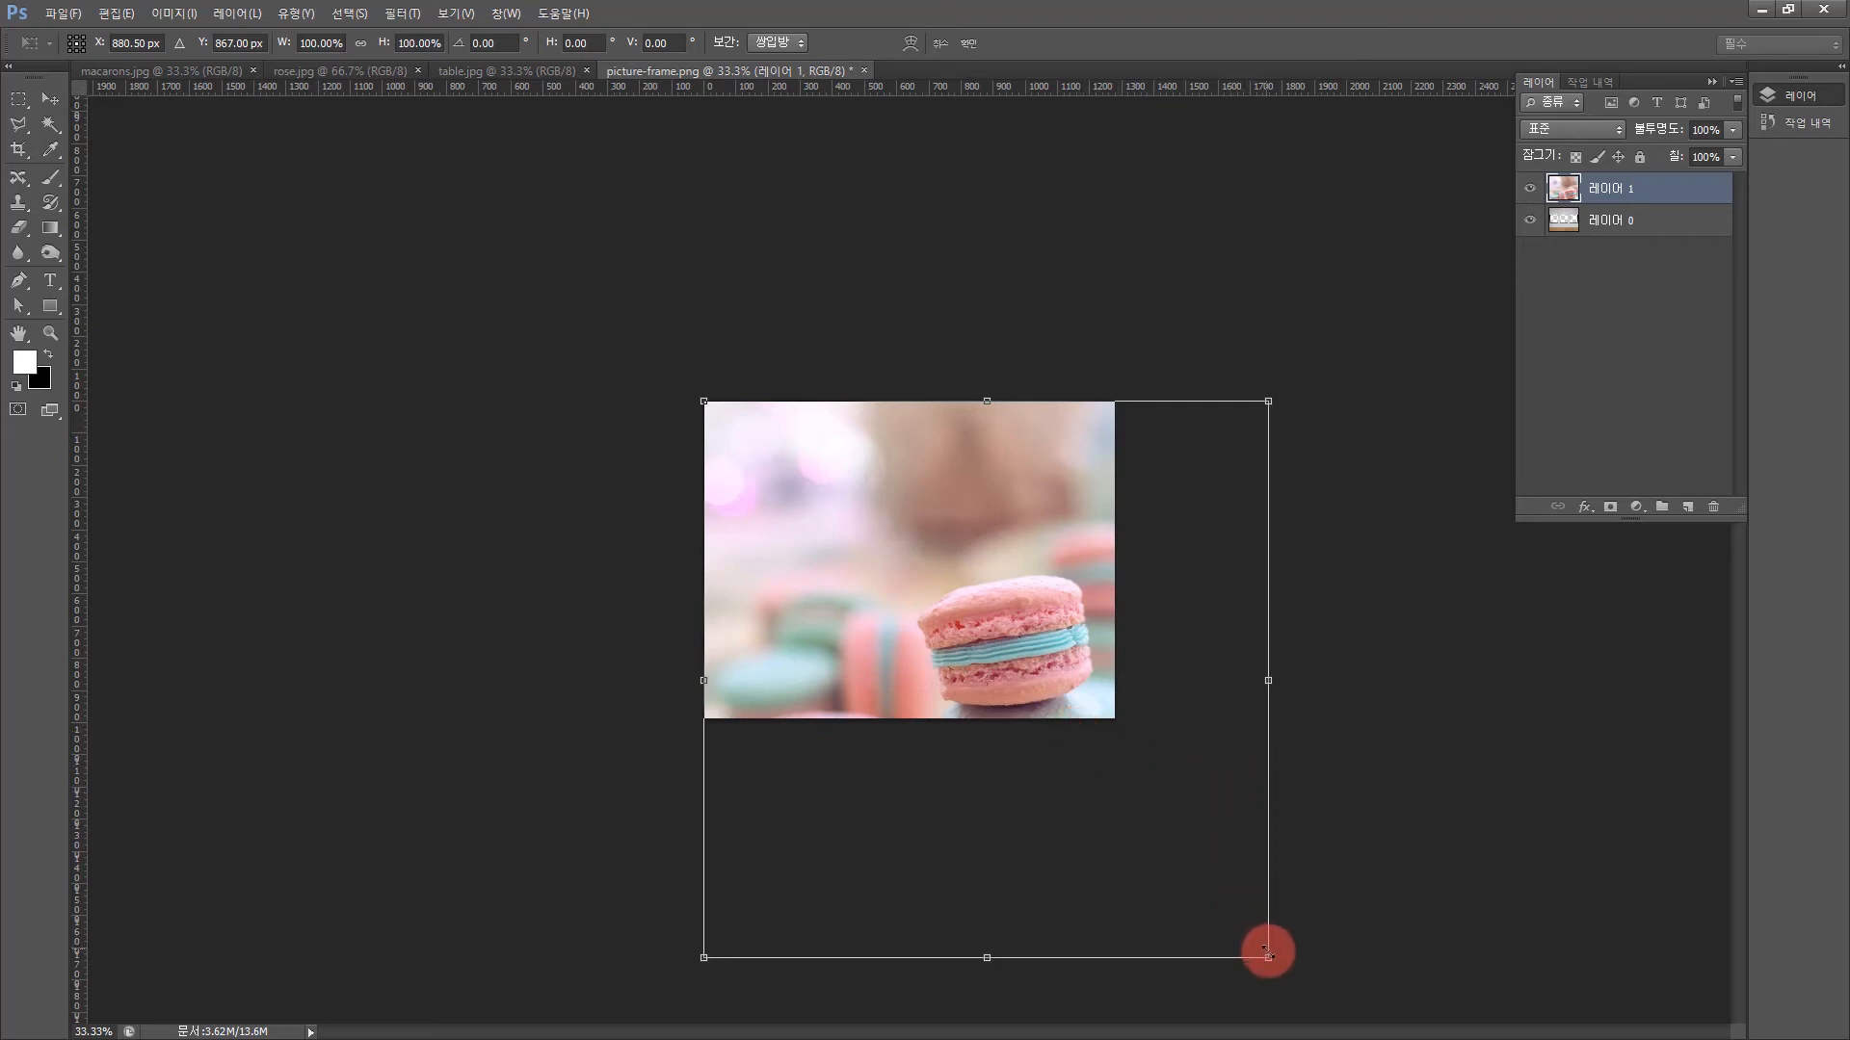
{"action": "left_click_drag", "start_coordinate": [1267, 956], "coordinate": [876, 634]}
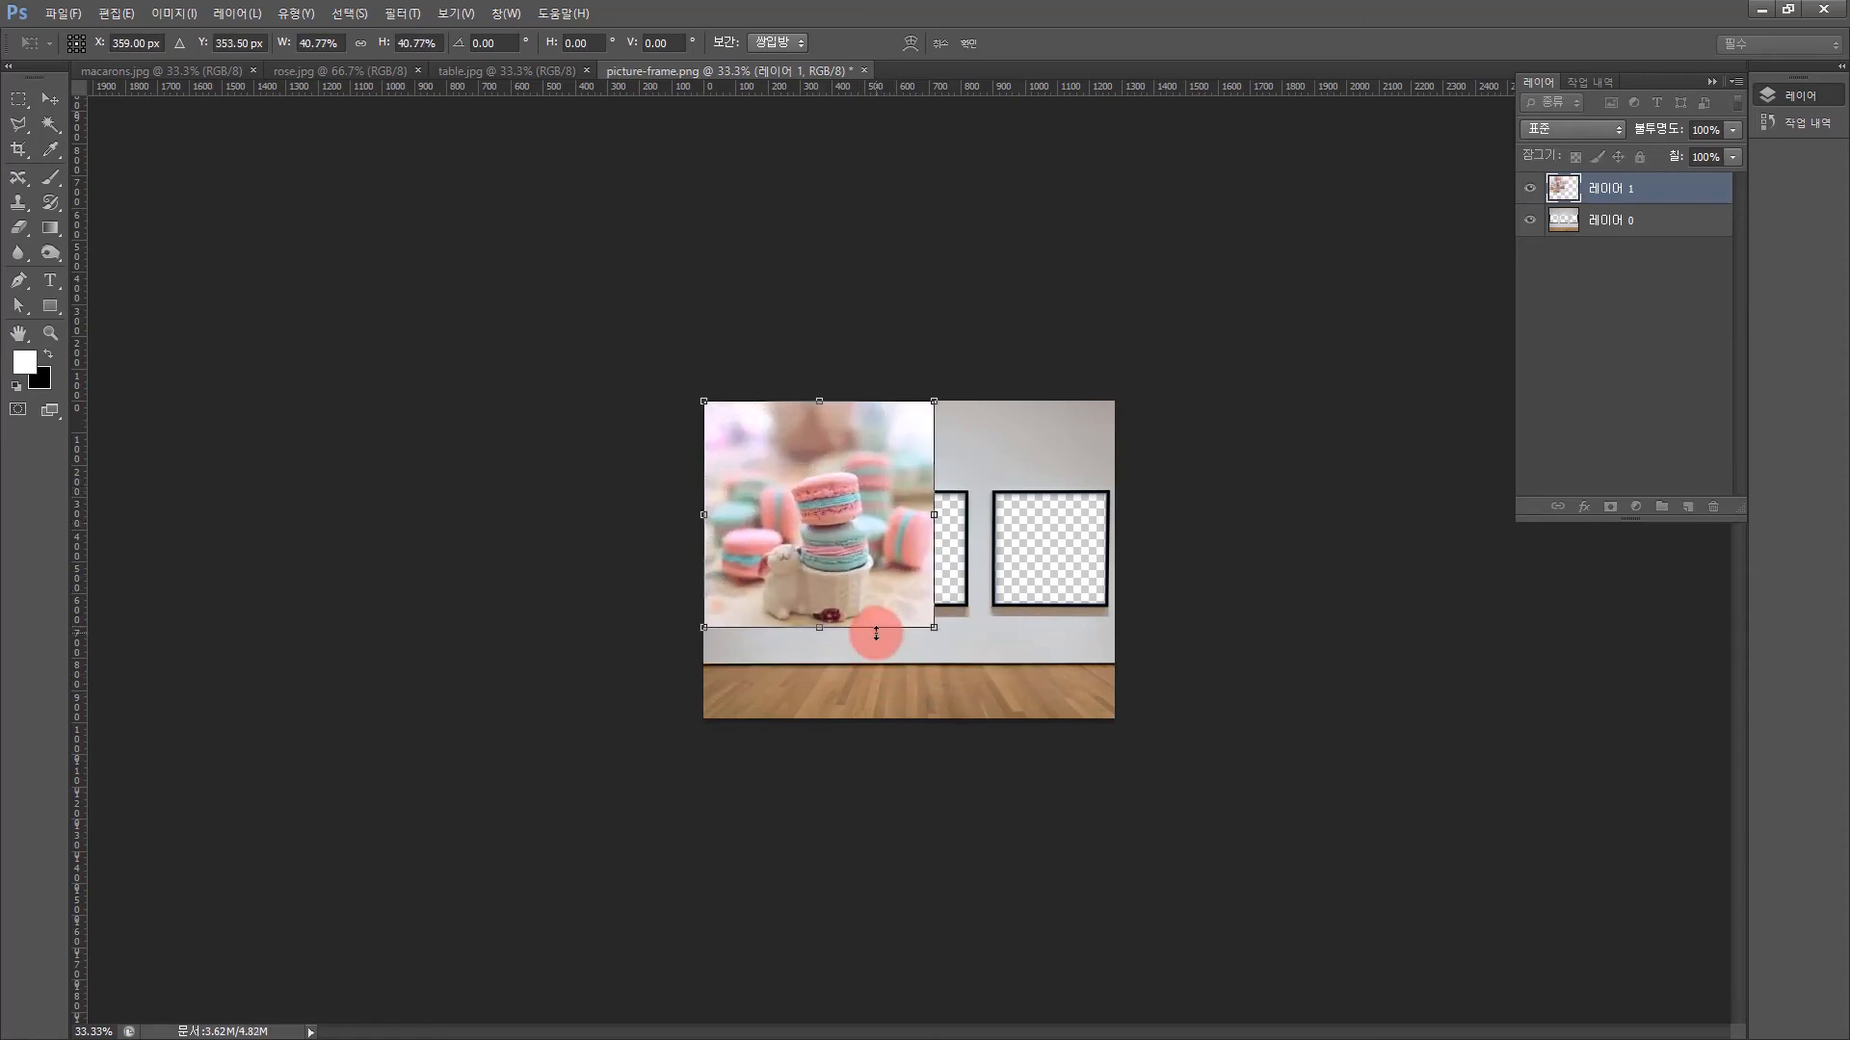
Move the macaron picture over the left frame and scale it down to about 20% to match the frame's opening
{"action": "key", "text": "ctrl+equal"}
{"action": "key", "text": "ctrl+equal"}
{"action": "key", "text": "ctrl+equal"}
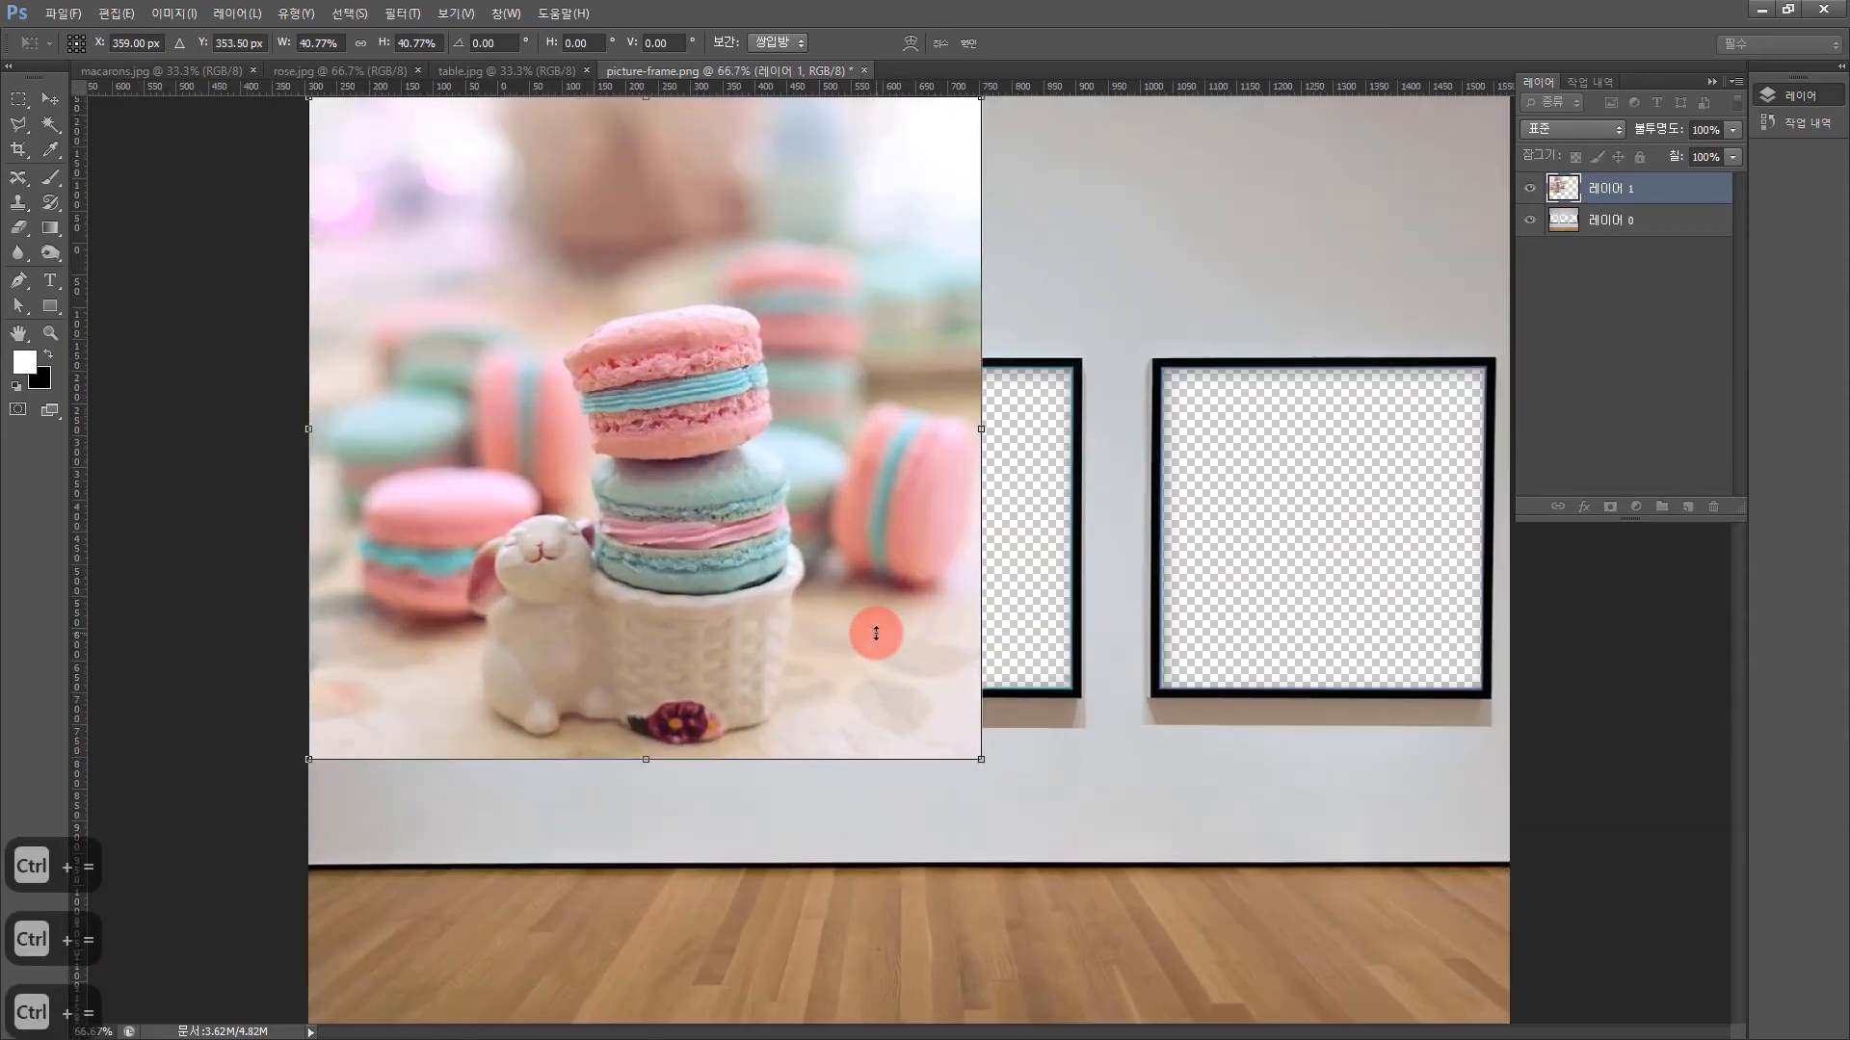
{"action": "left_click_drag", "start_coordinate": [651, 323], "coordinate": [545, 398]}
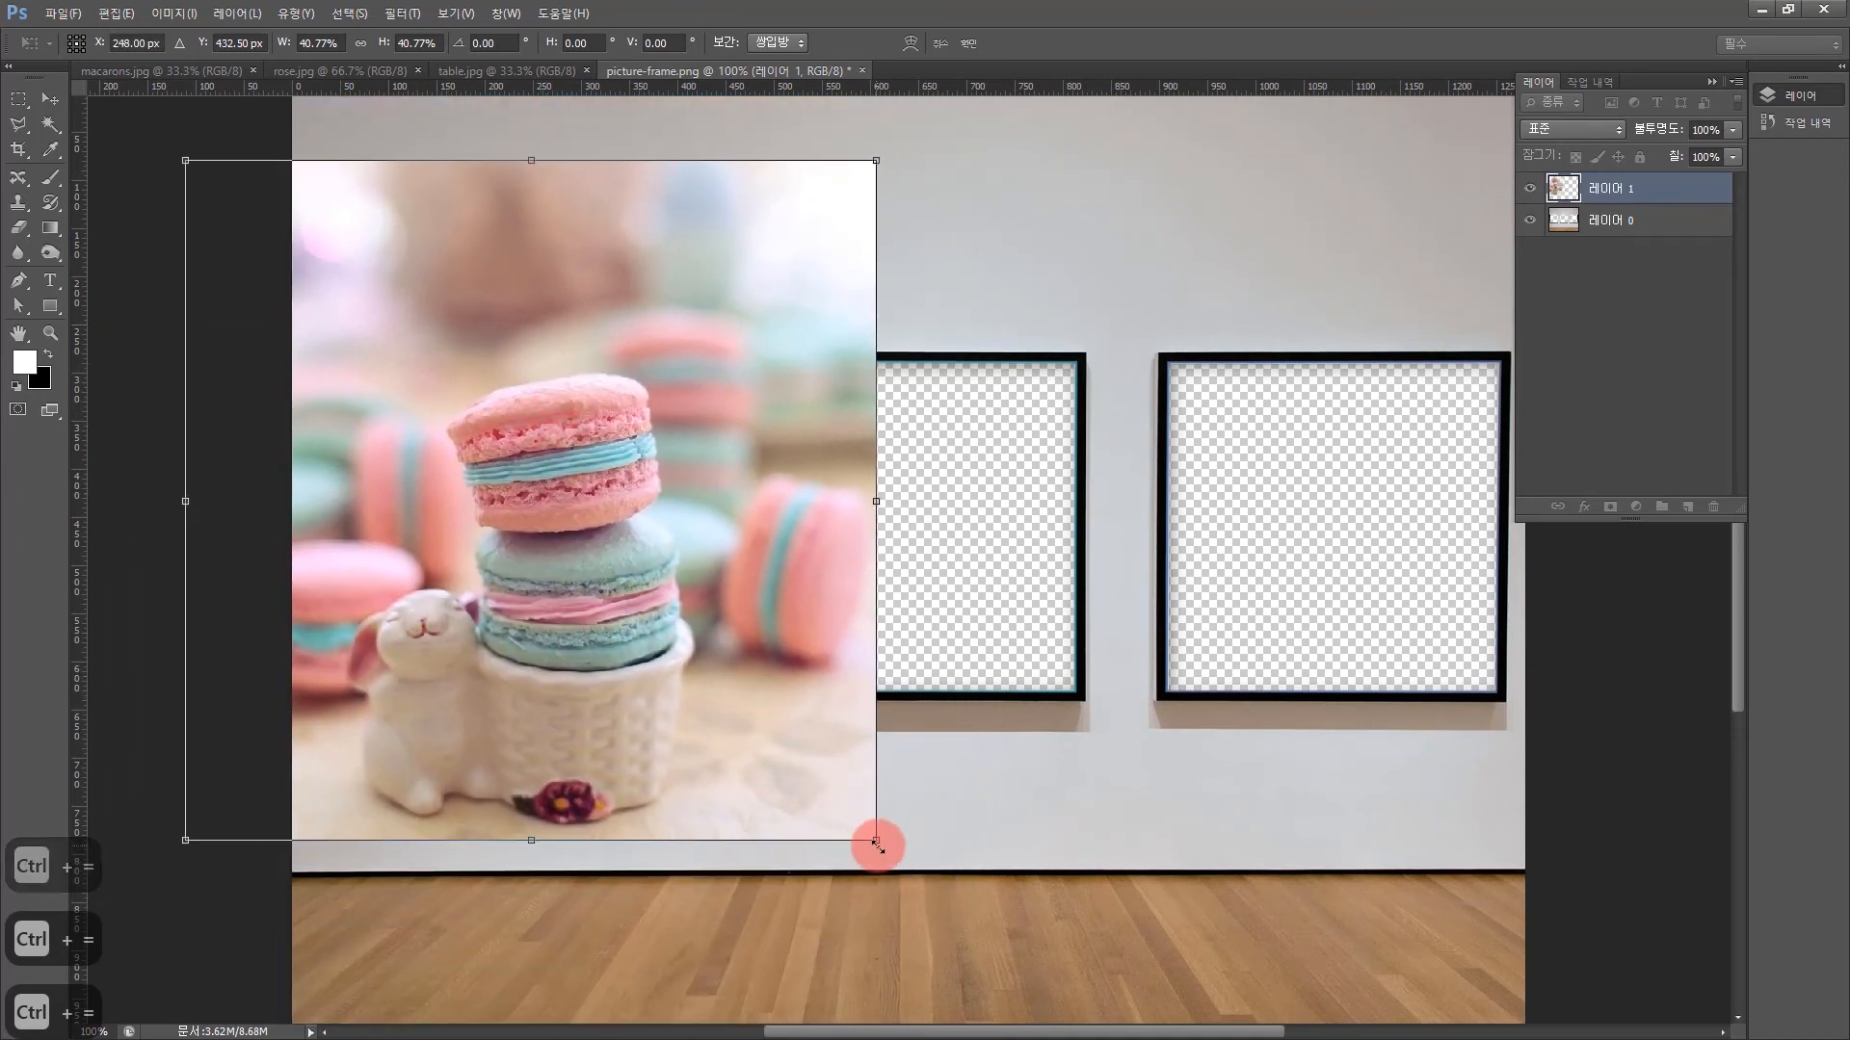
{"action": "left_click_drag", "start_coordinate": [853, 830], "coordinate": [627, 605]}
{"action": "left_click_drag", "start_coordinate": [536, 494], "coordinate": [591, 601]}
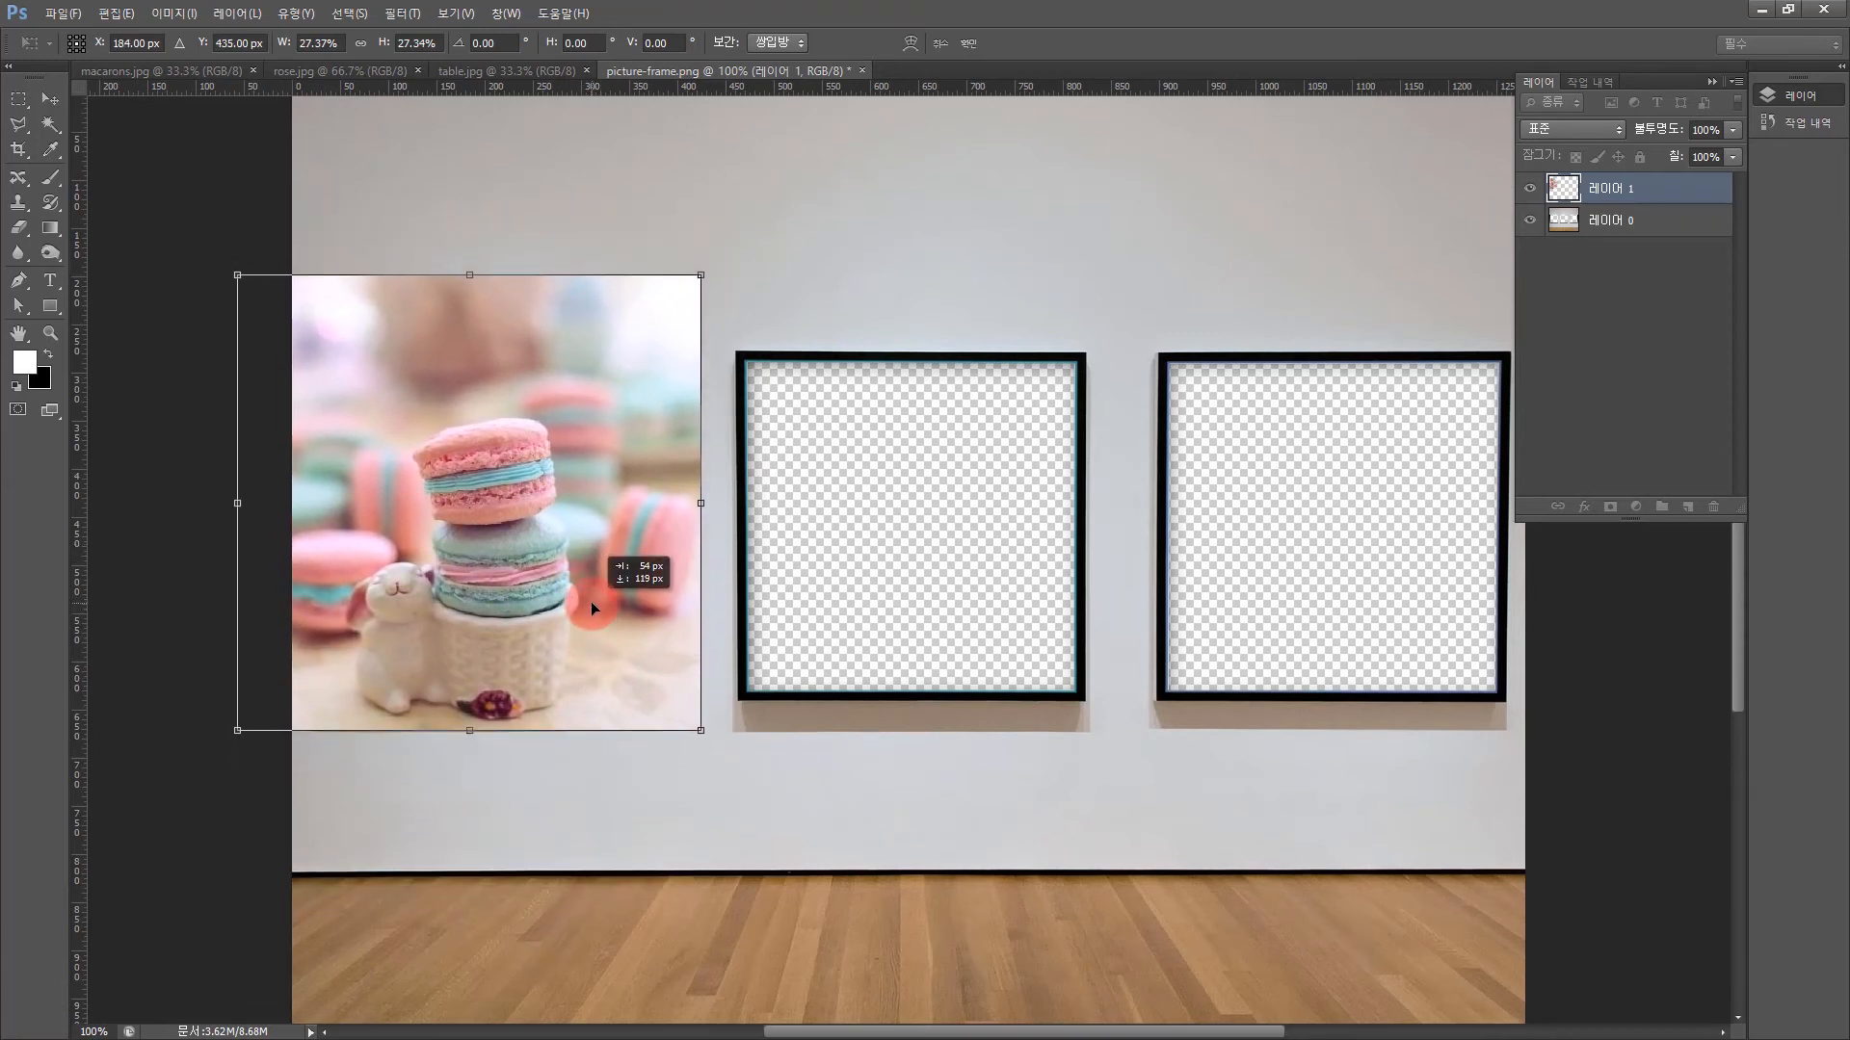
{"action": "left_click_drag", "start_coordinate": [239, 280], "coordinate": [303, 305]}
{"action": "mouse_move", "coordinate": [695, 332]}
{"action": "left_mouse_down"}
{"action": "mouse_move", "coordinate": [628, 363]}
{"action": "mouse_move", "coordinate": [706, 330]}
{"action": "mouse_move", "coordinate": [672, 360]}
{"action": "left_mouse_up"}
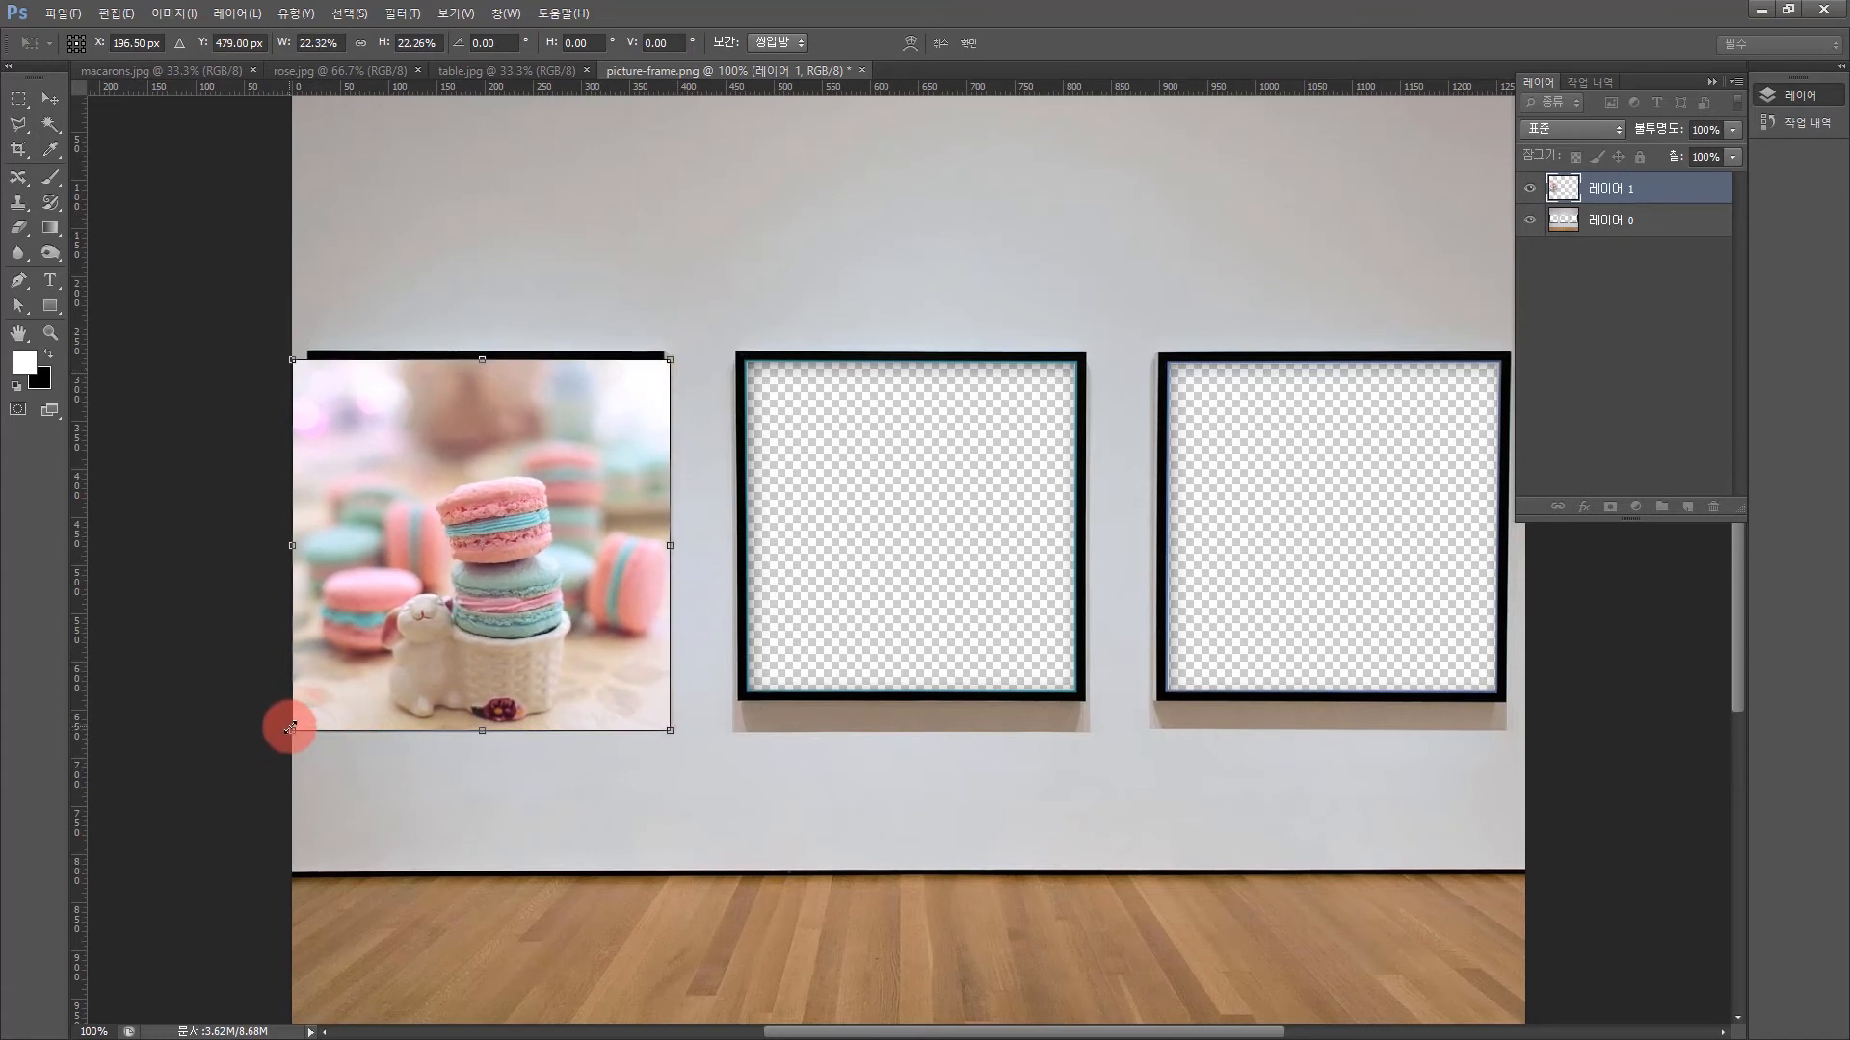
{"action": "left_click_drag", "start_coordinate": [289, 732], "coordinate": [302, 667]}
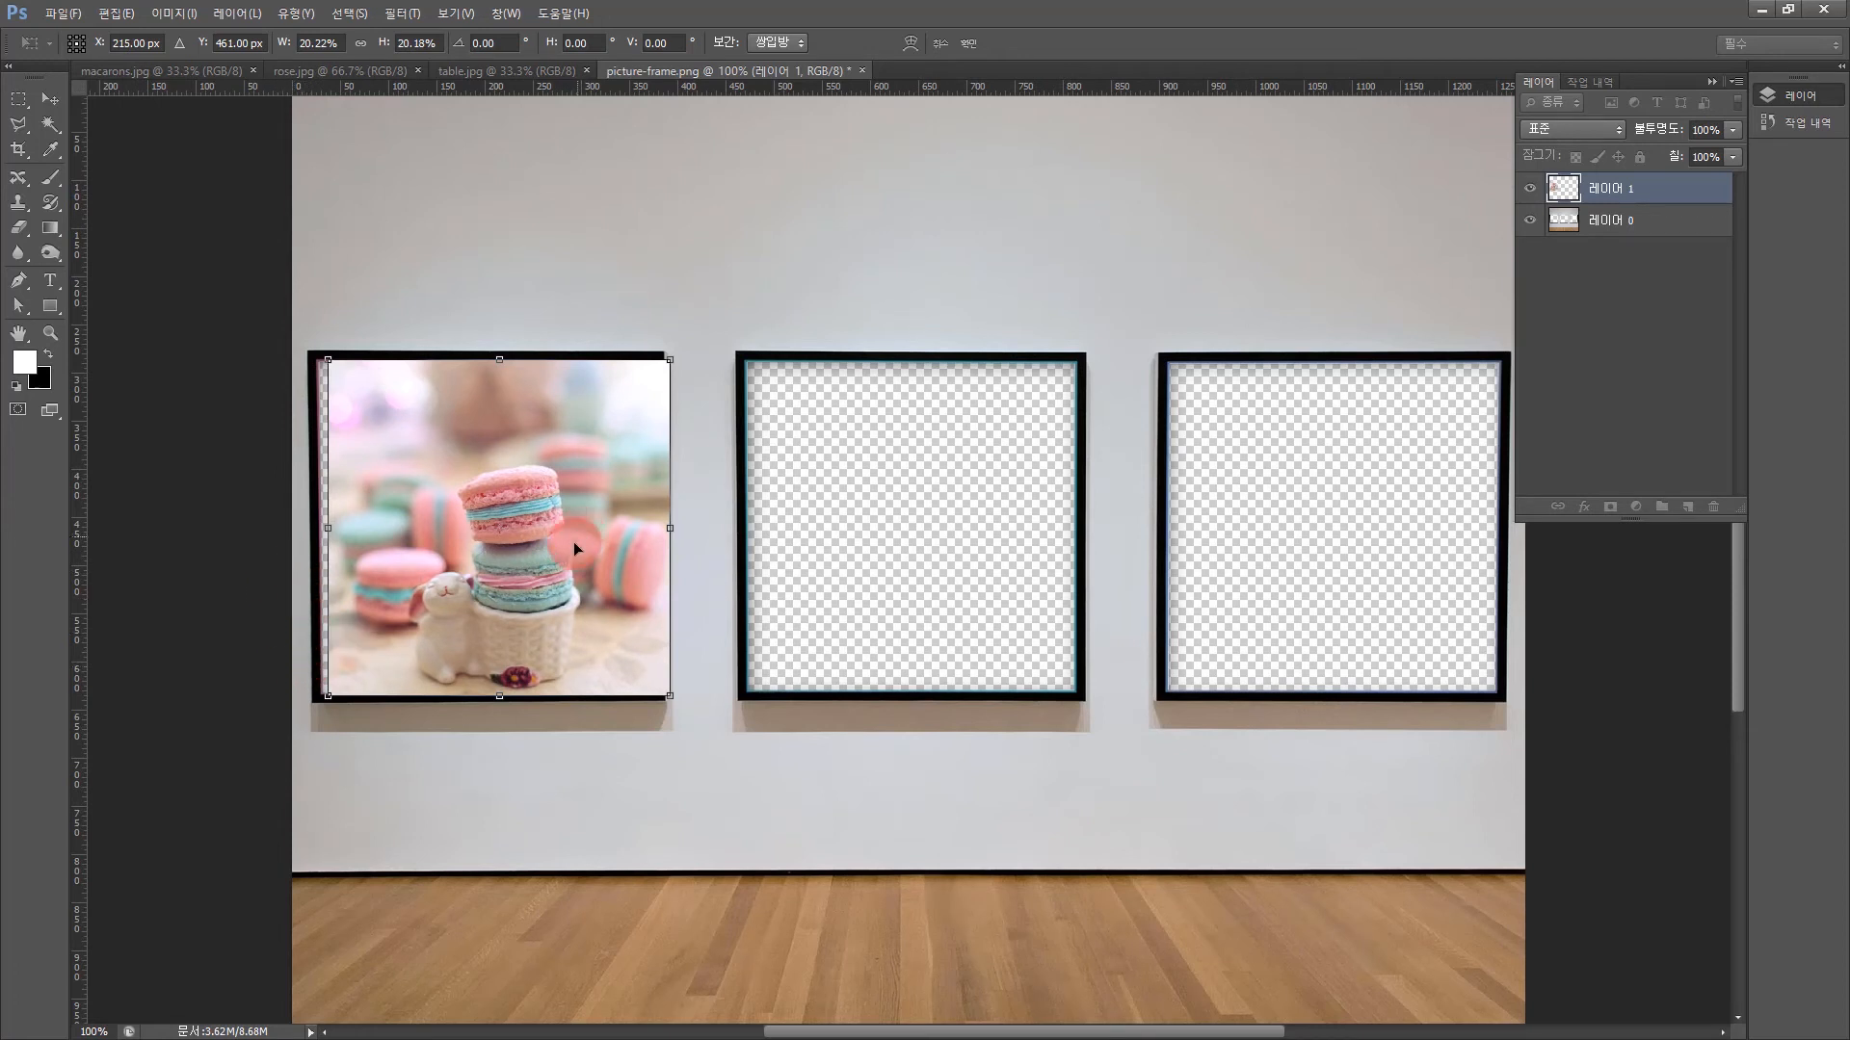
Nudge the macaron picture 13 px to the left so it sits inside the left frame, and apply the transform
{"action": "key", "text": "Left"}
{"action": "key", "text": "Left"}
{"action": "key", "text": "Left"}
{"action": "key", "text": "Left"}
{"action": "key", "text": "Left"}
{"action": "key", "text": "Left"}
{"action": "key", "text": "Left"}
{"action": "key", "text": "Left"}
{"action": "key", "text": "Left"}
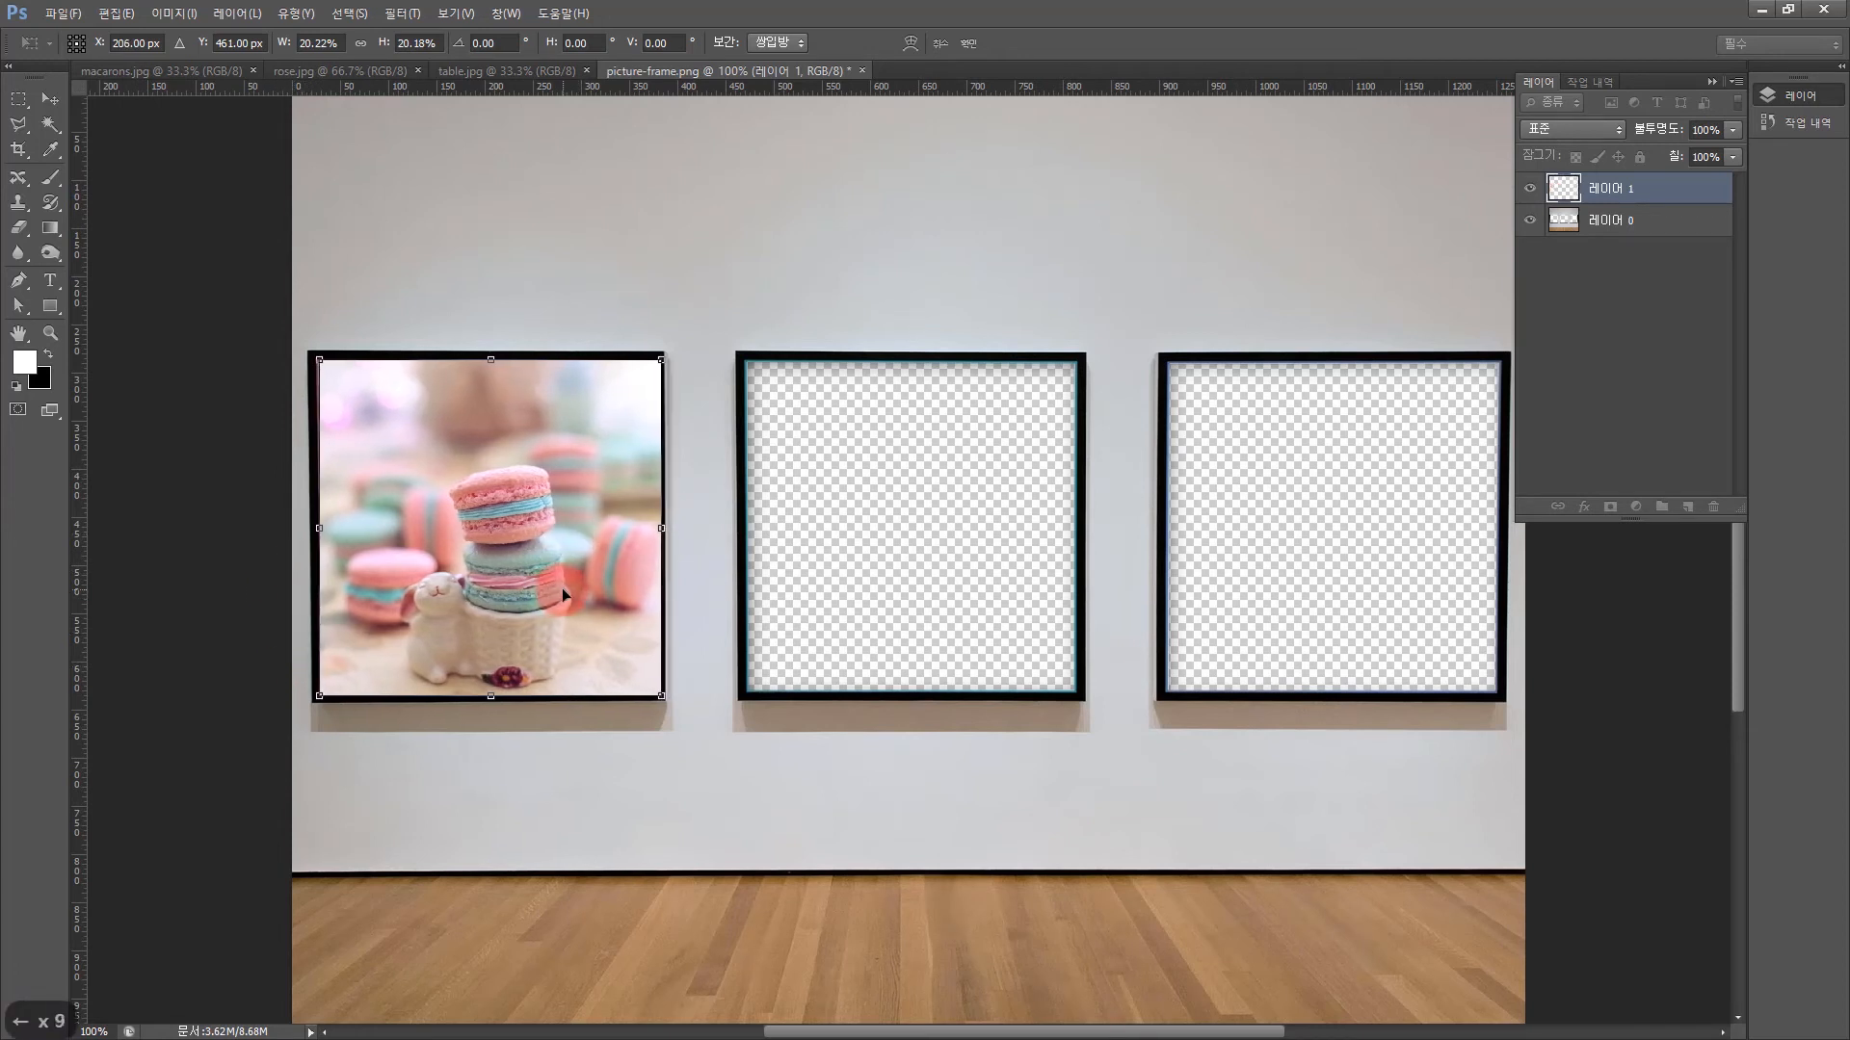
{"action": "key", "text": "Left"}
{"action": "key", "text": "Left"}
{"action": "key", "text": "Left"}
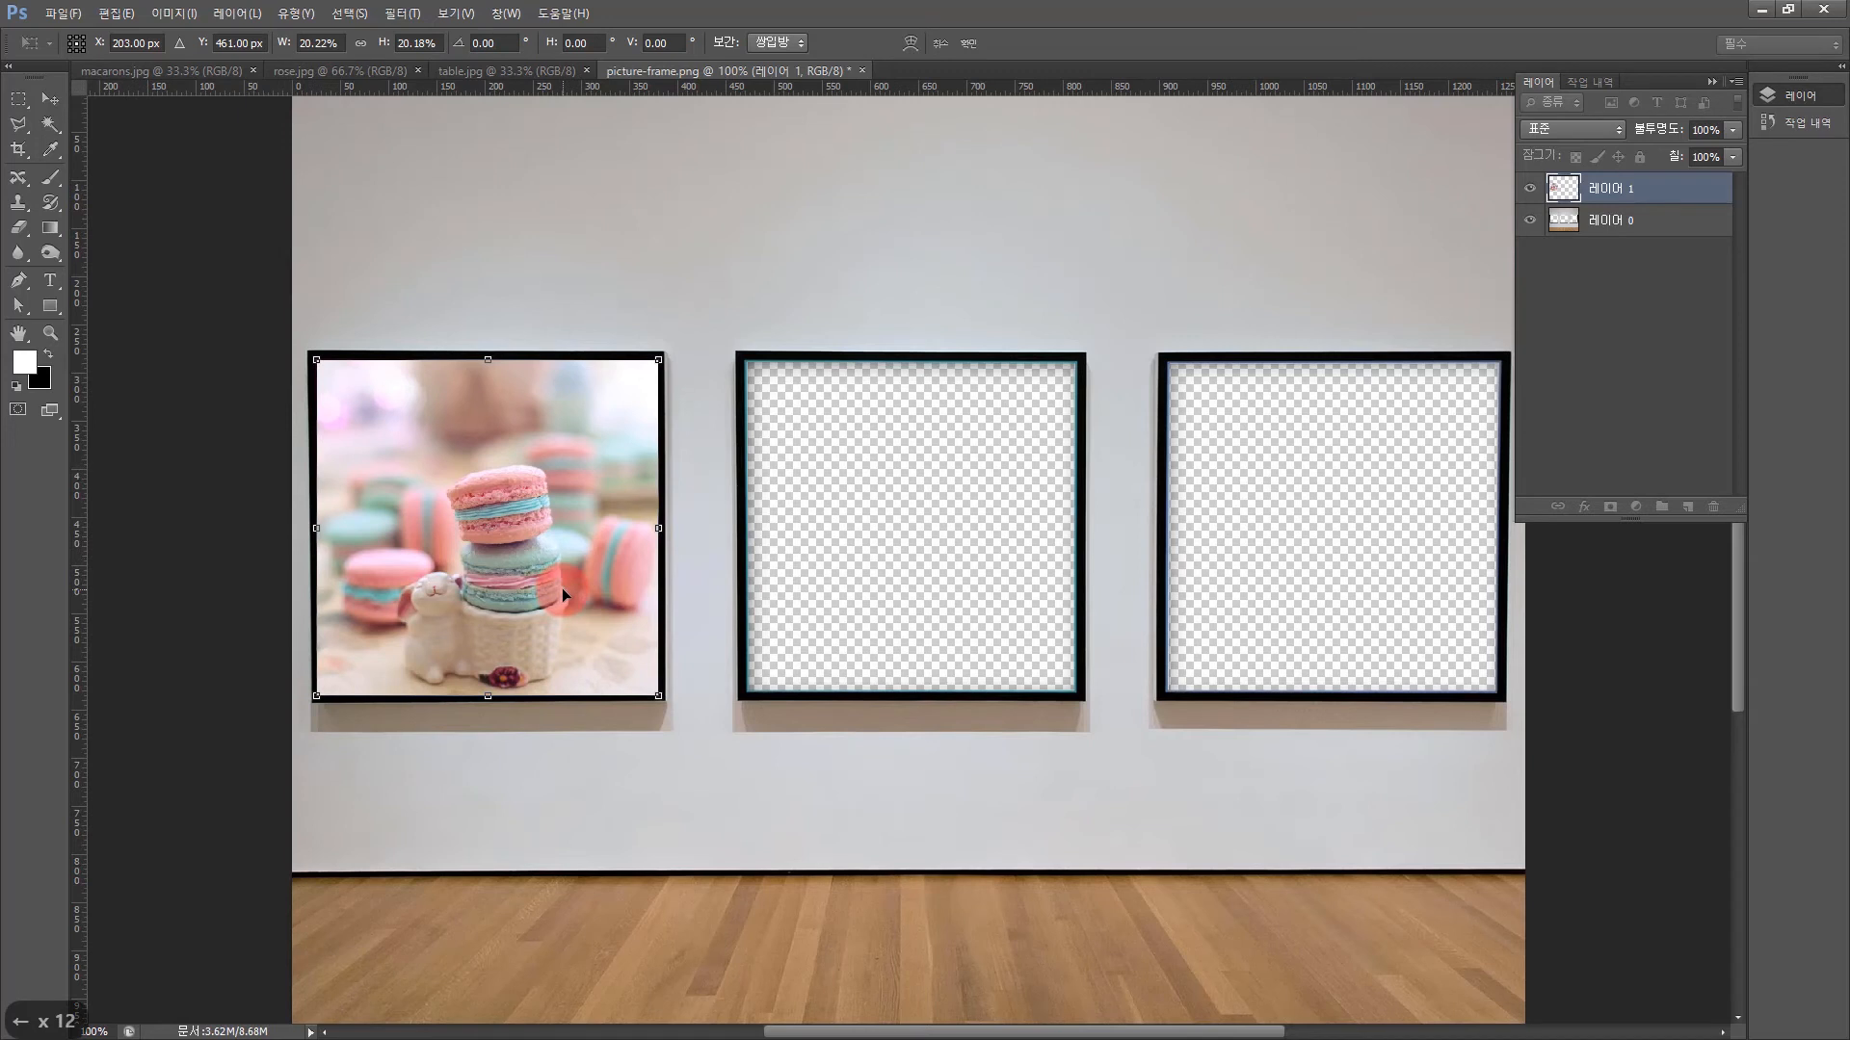
{"action": "key", "text": "Left"}
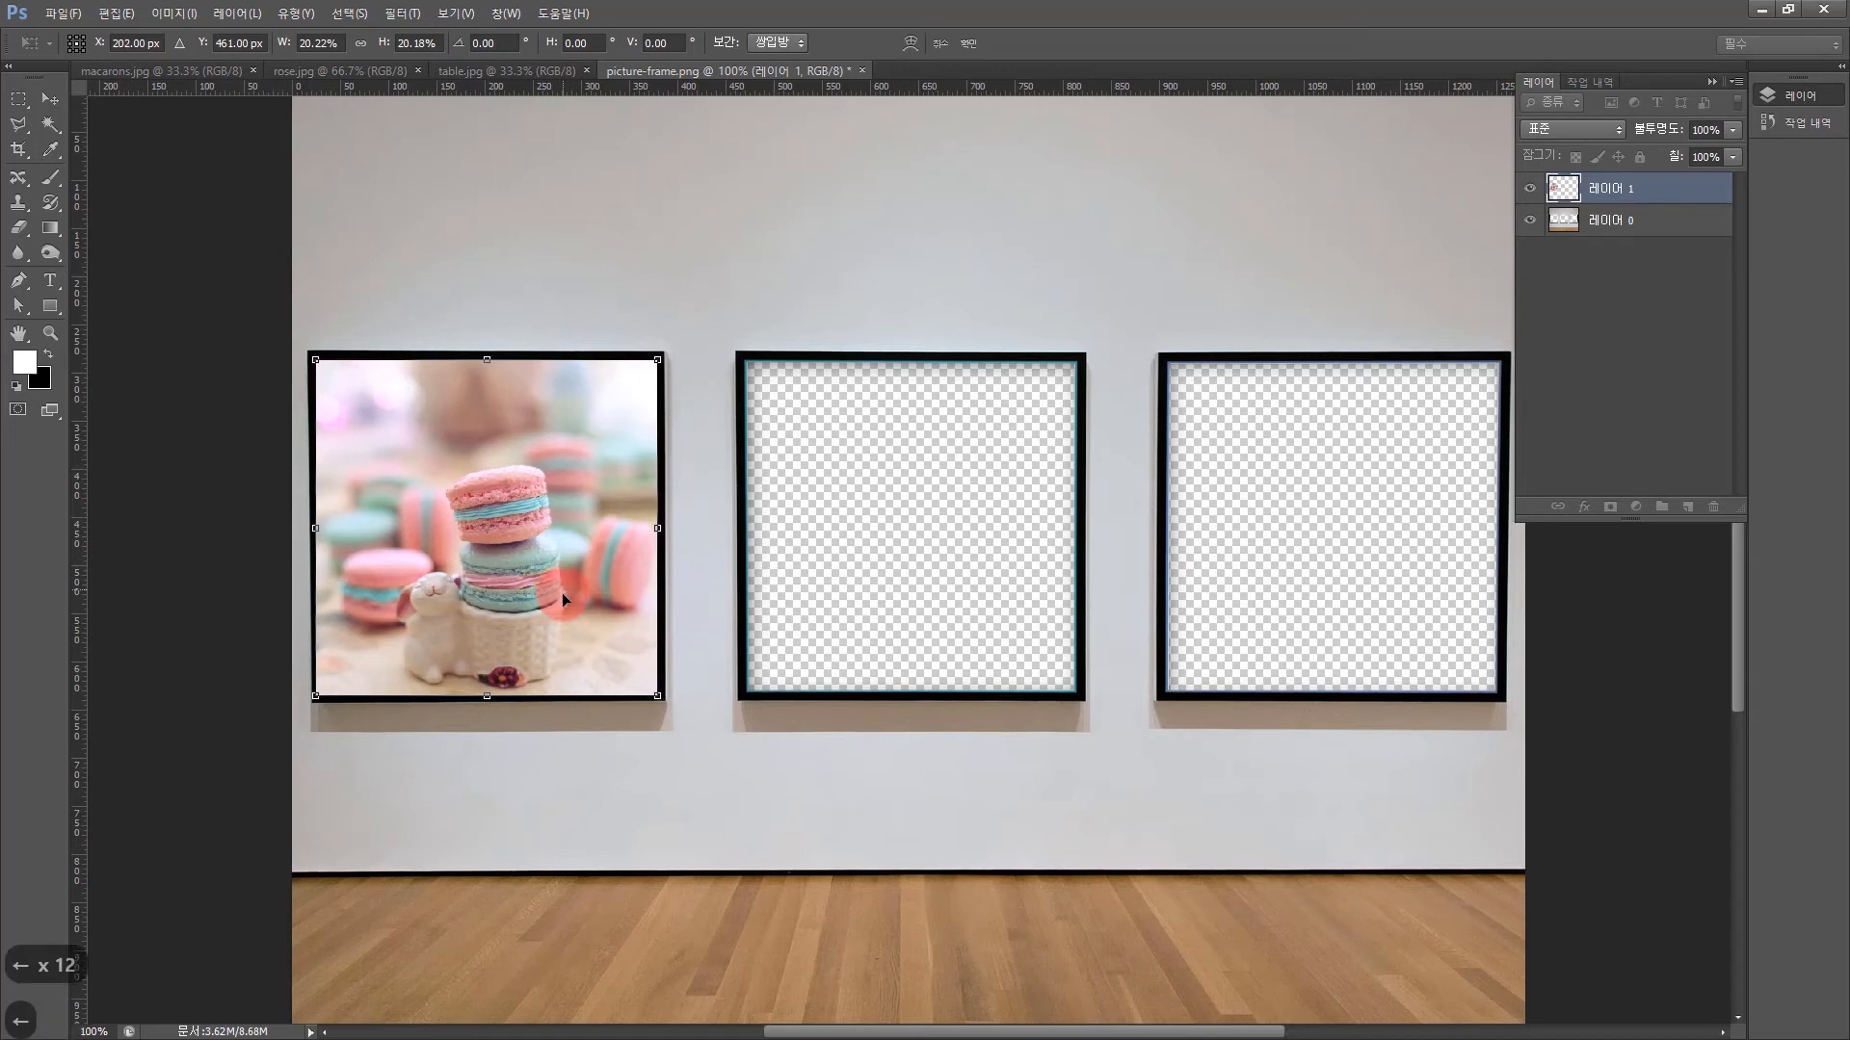
{"action": "key", "text": "Right"}
{"action": "key", "text": "Left"}
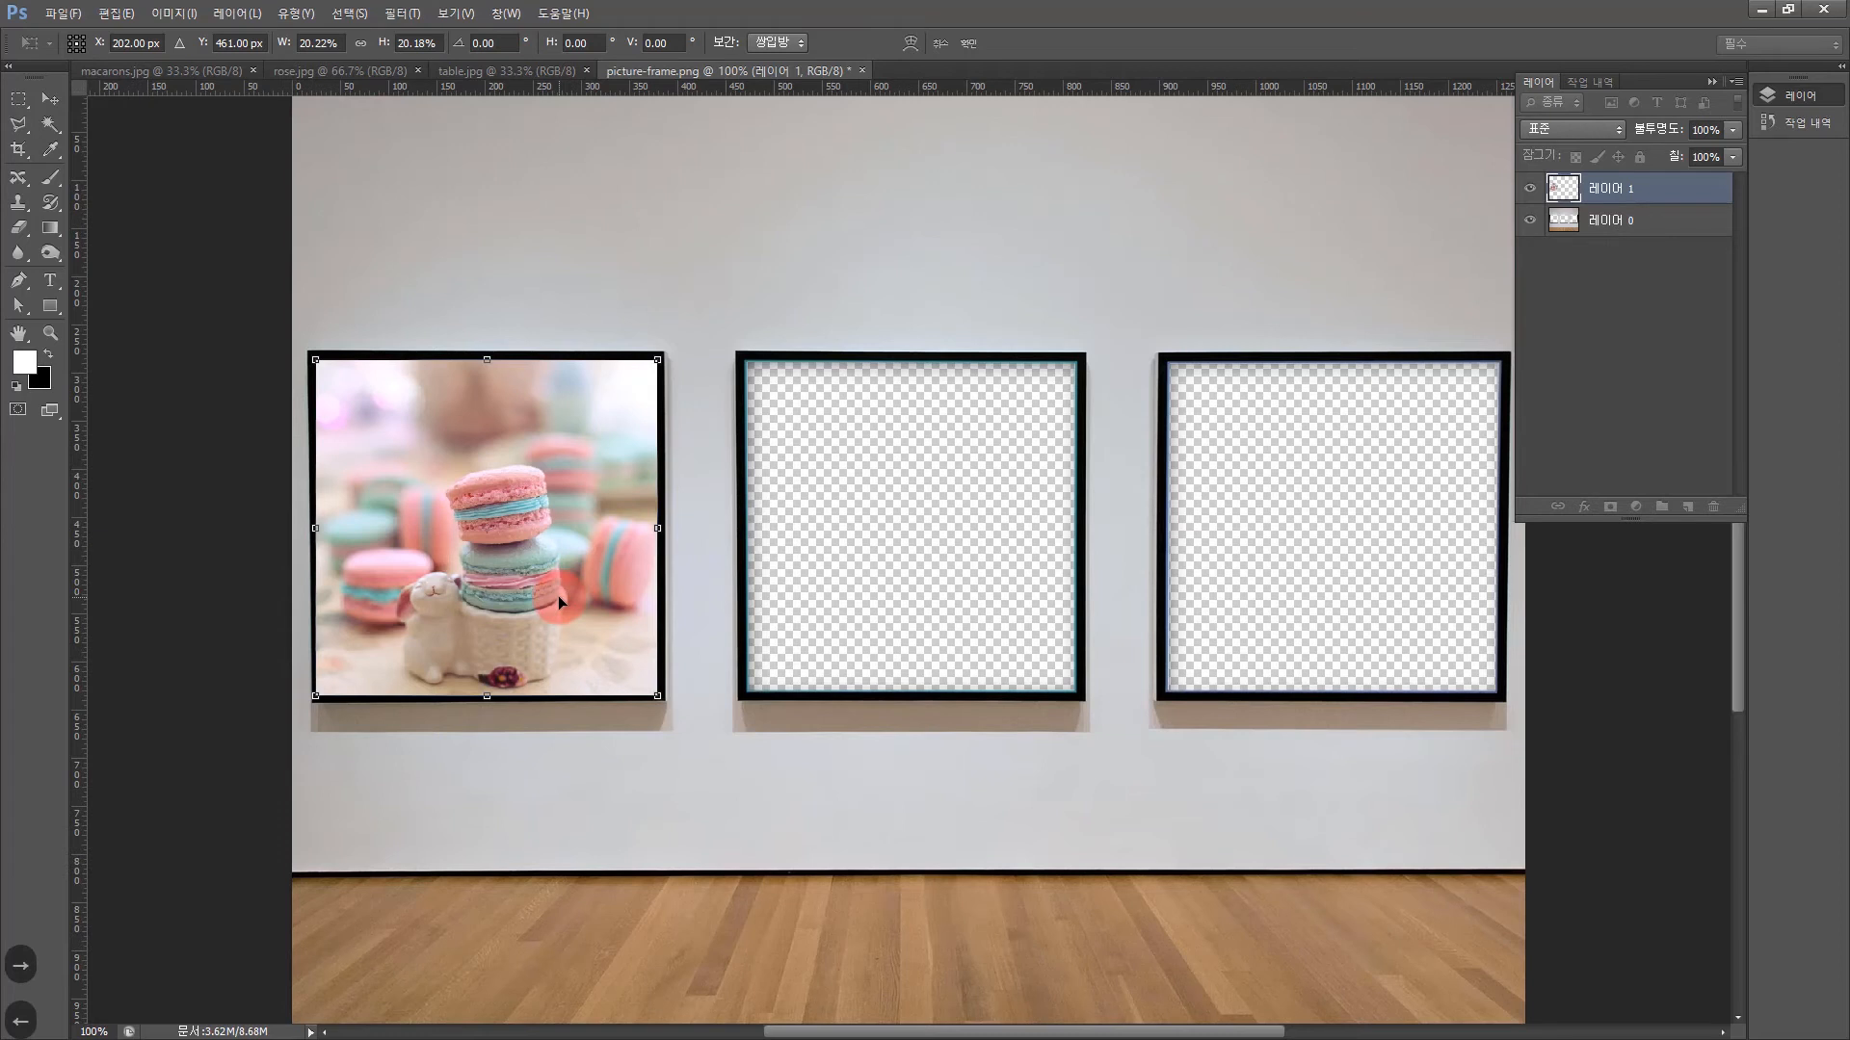
{"action": "key", "text": "Return"}
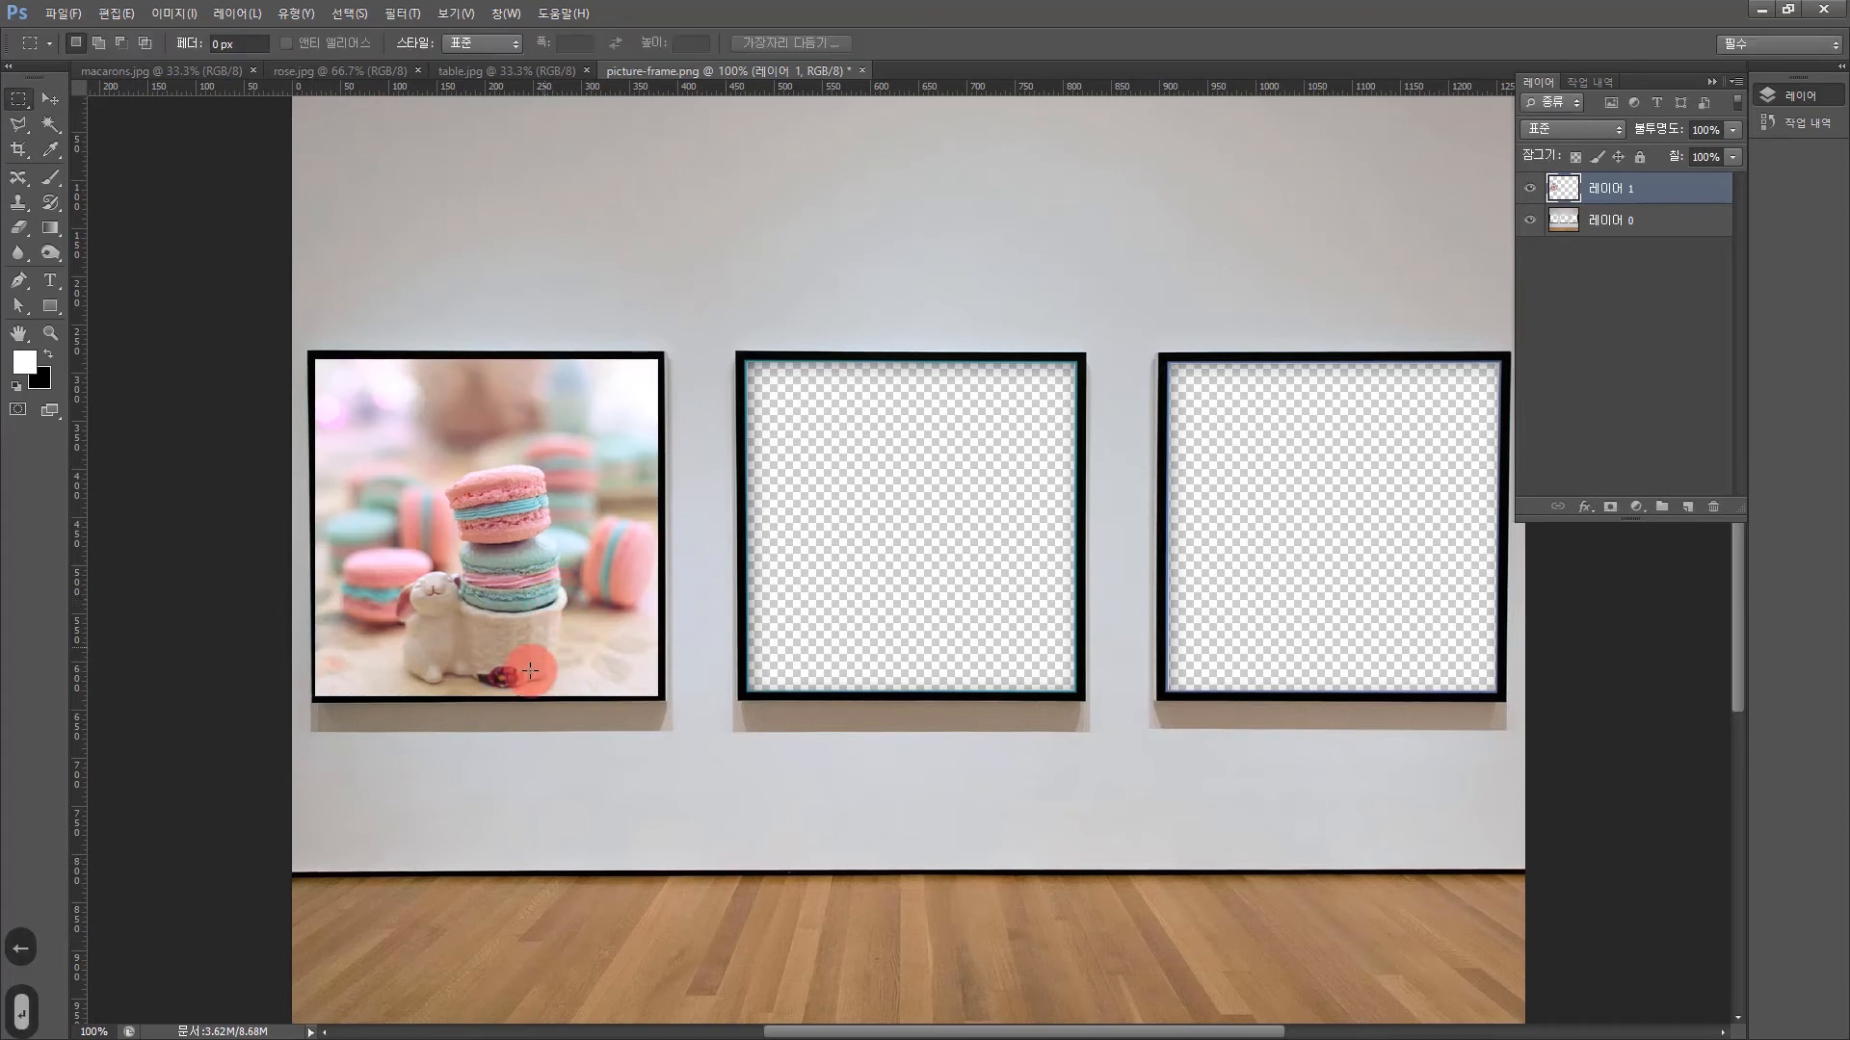
Zoom in on the left frame and lower the macaron layer's opacity to 54% to reveal the frame's inner edges
{"action": "left_click", "coordinate": [52, 334]}
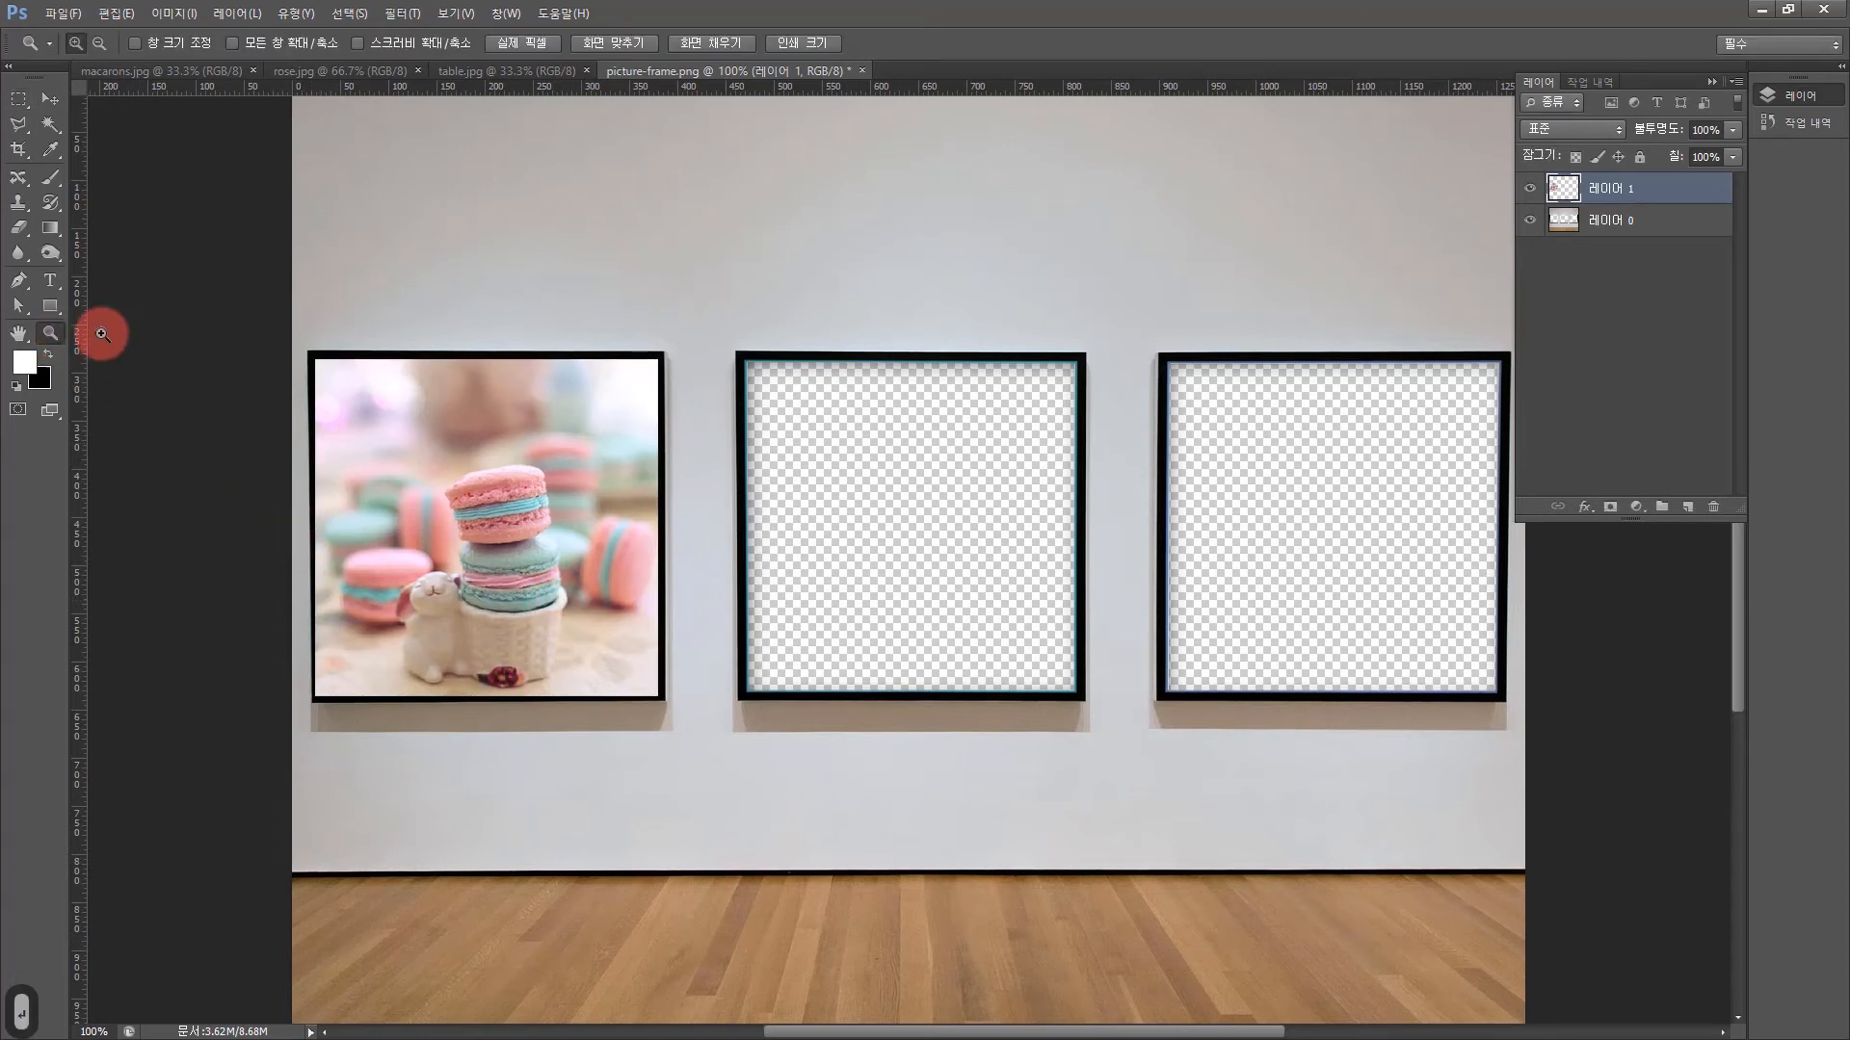
{"action": "left_click_drag", "start_coordinate": [250, 307], "coordinate": [702, 756]}
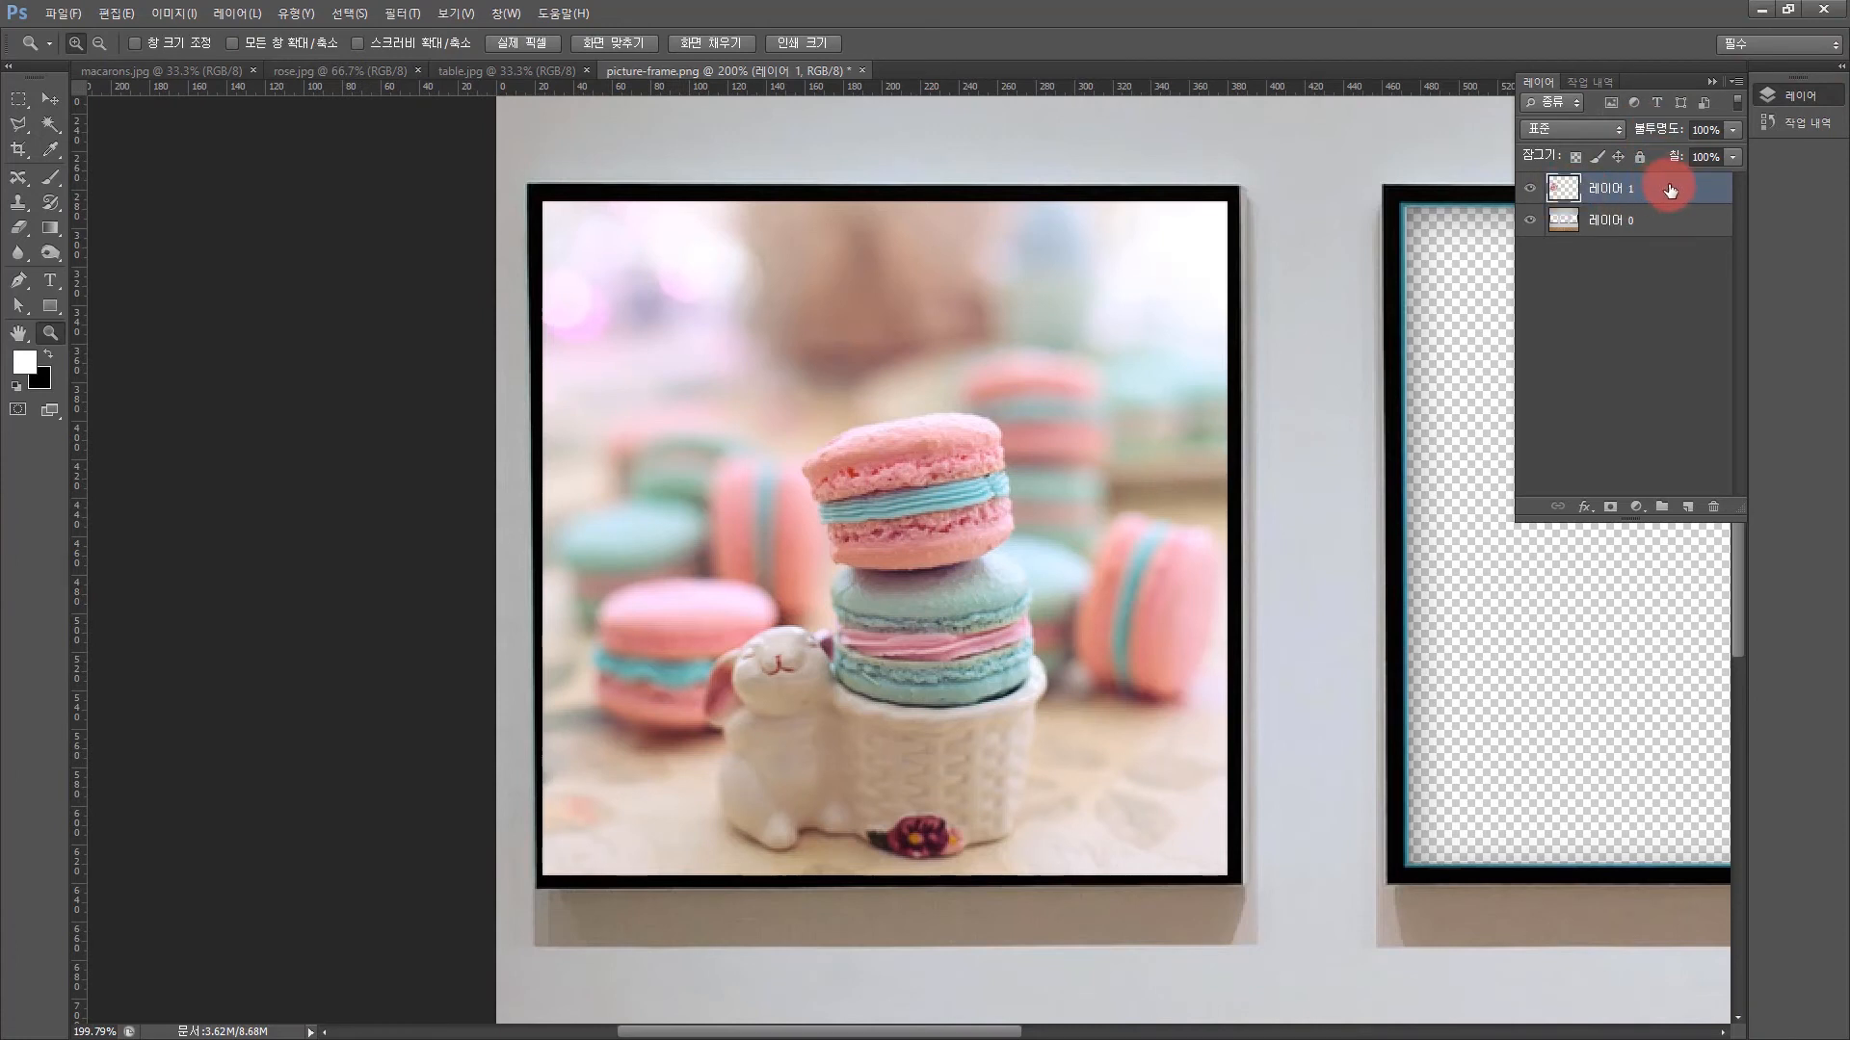
{"action": "left_click", "coordinate": [1731, 131]}
{"action": "left_click_drag", "start_coordinate": [1731, 150], "coordinate": [1688, 154]}
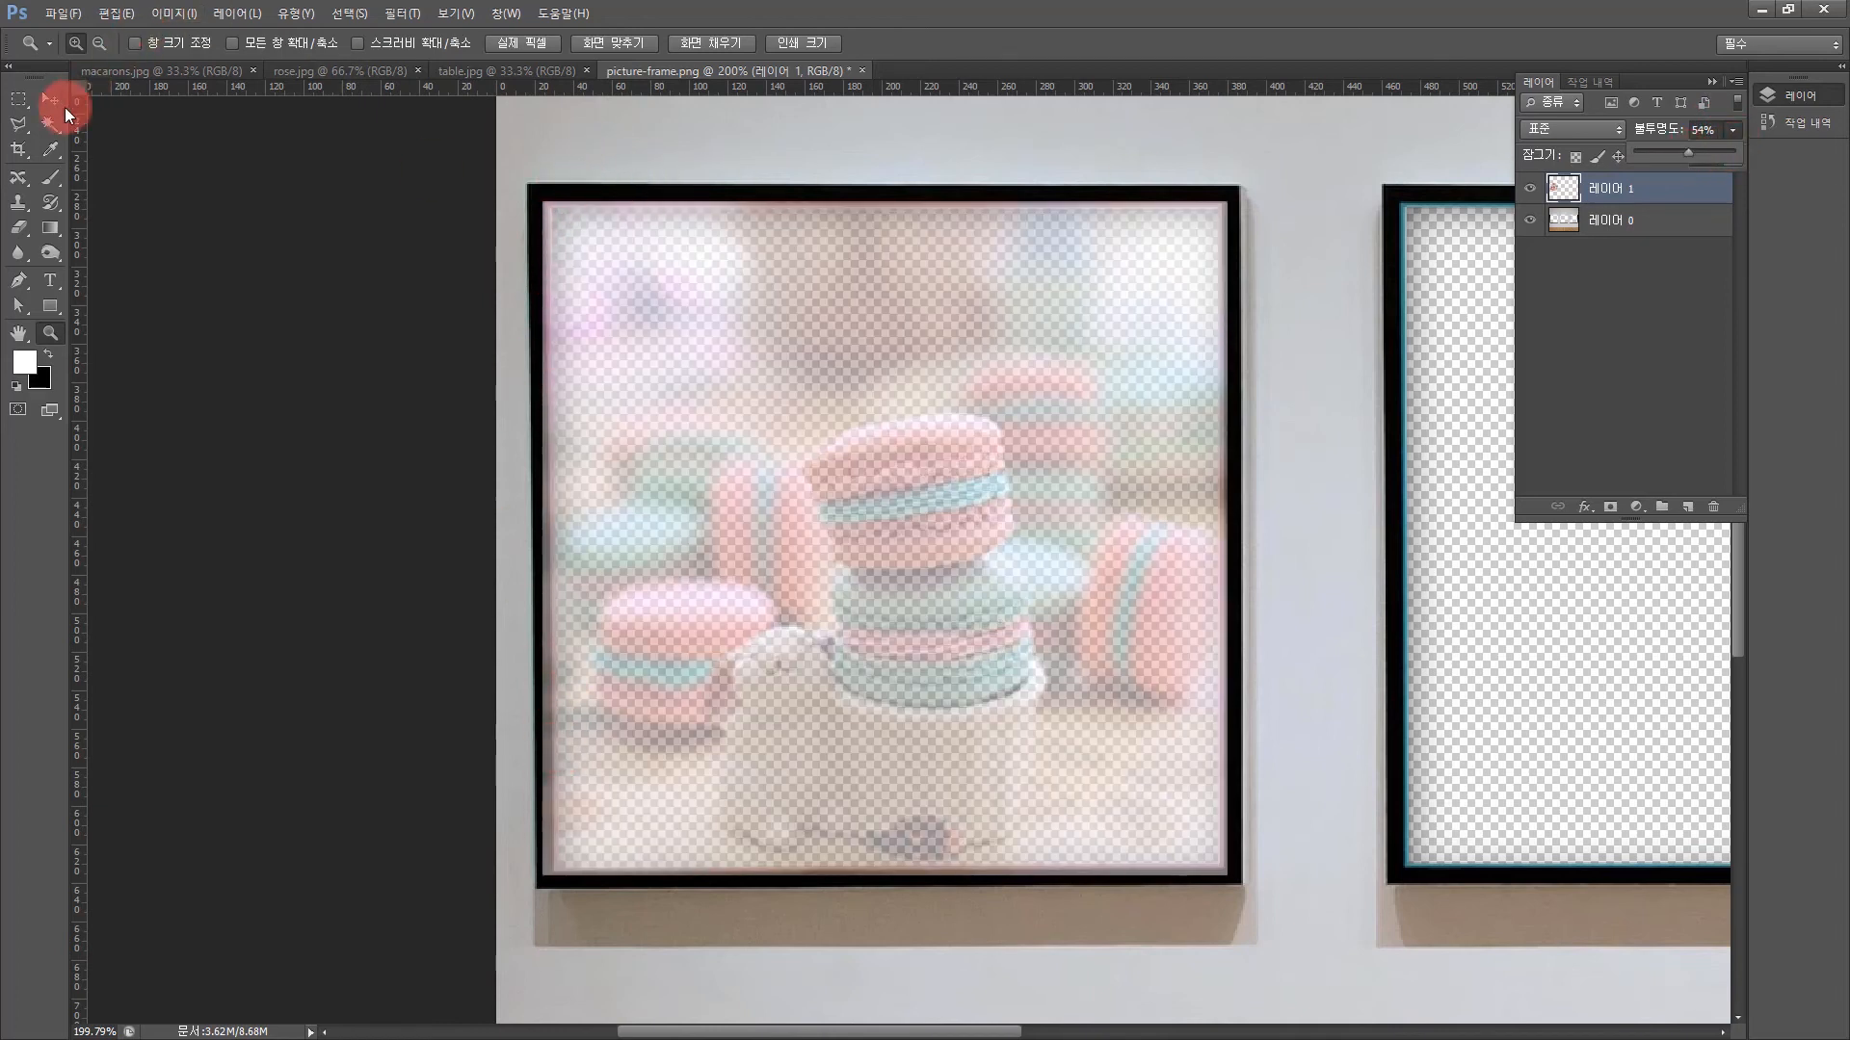
Trim the macaron picture where it overlaps the left frame's border by deleting rectangular selections, including a strip along the bottom edge
{"action": "left_click", "coordinate": [25, 101]}
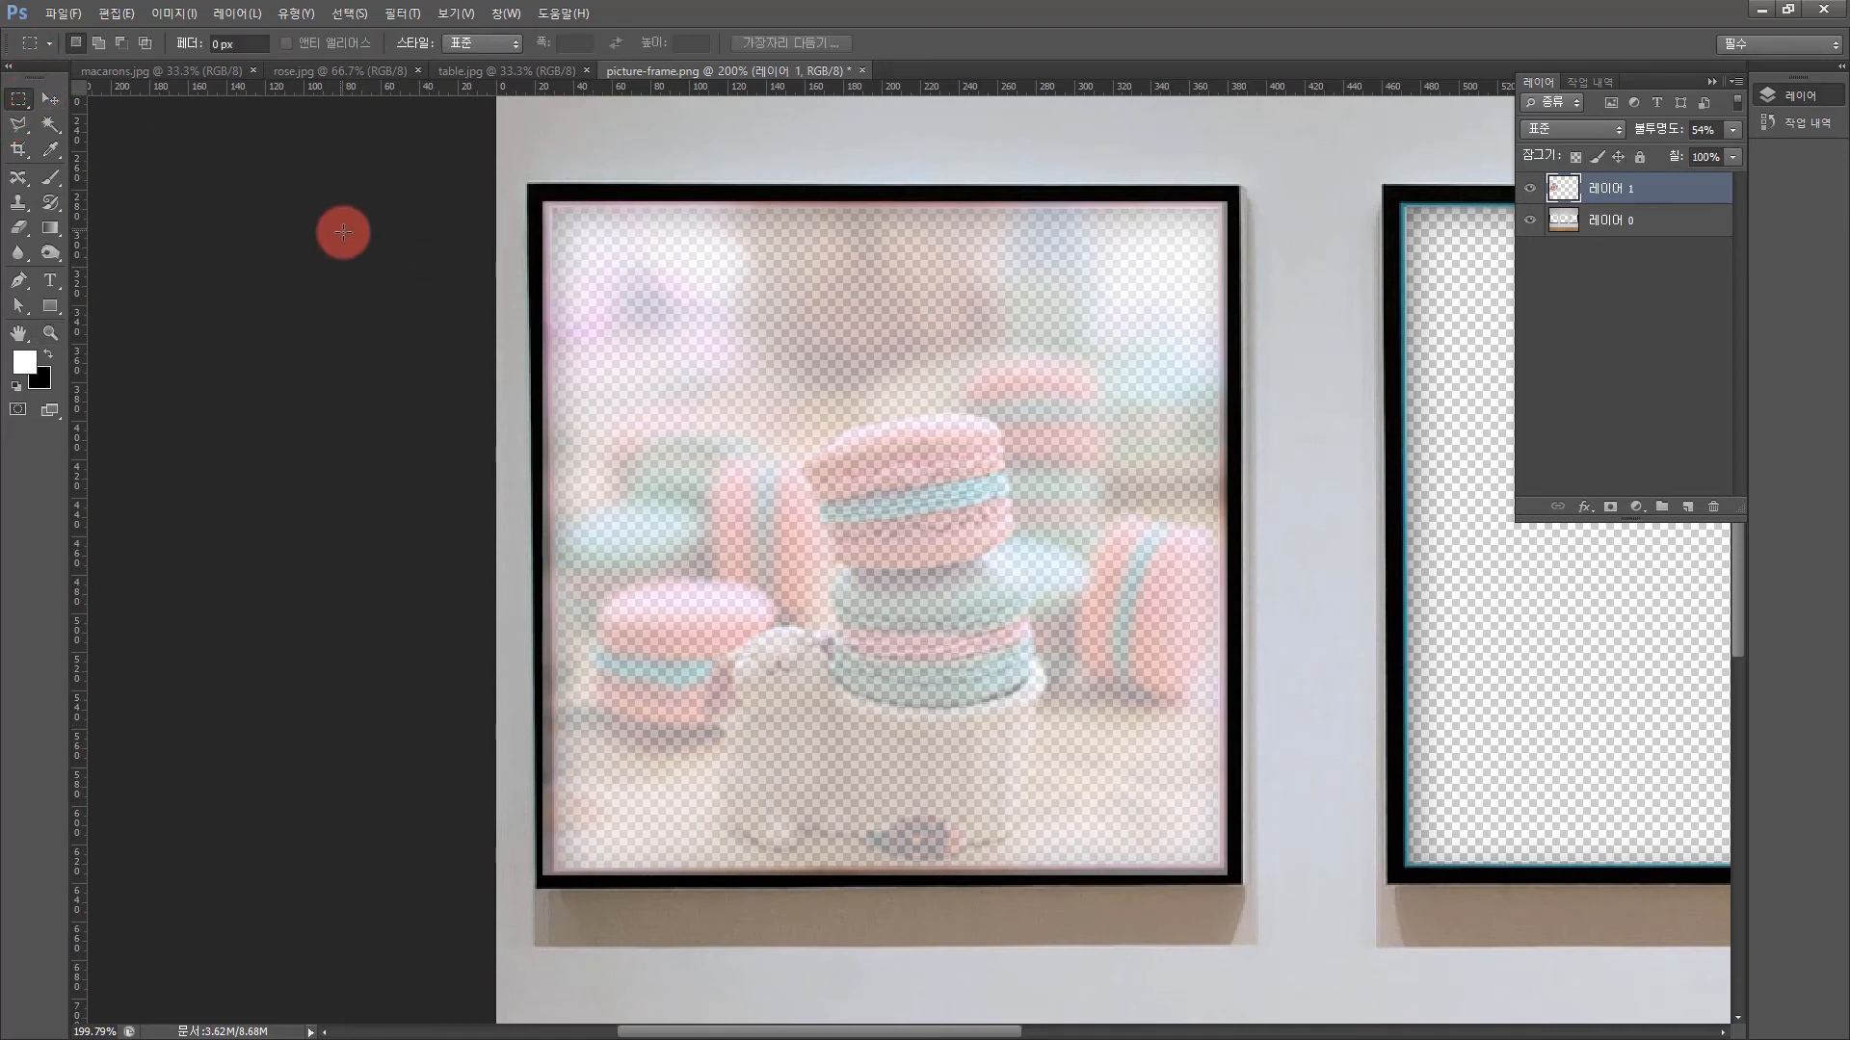
{"action": "left_click_drag", "start_coordinate": [497, 152], "coordinate": [1332, 872]}
{"action": "key", "text": "Delete"}
{"action": "key", "text": "Delete"}
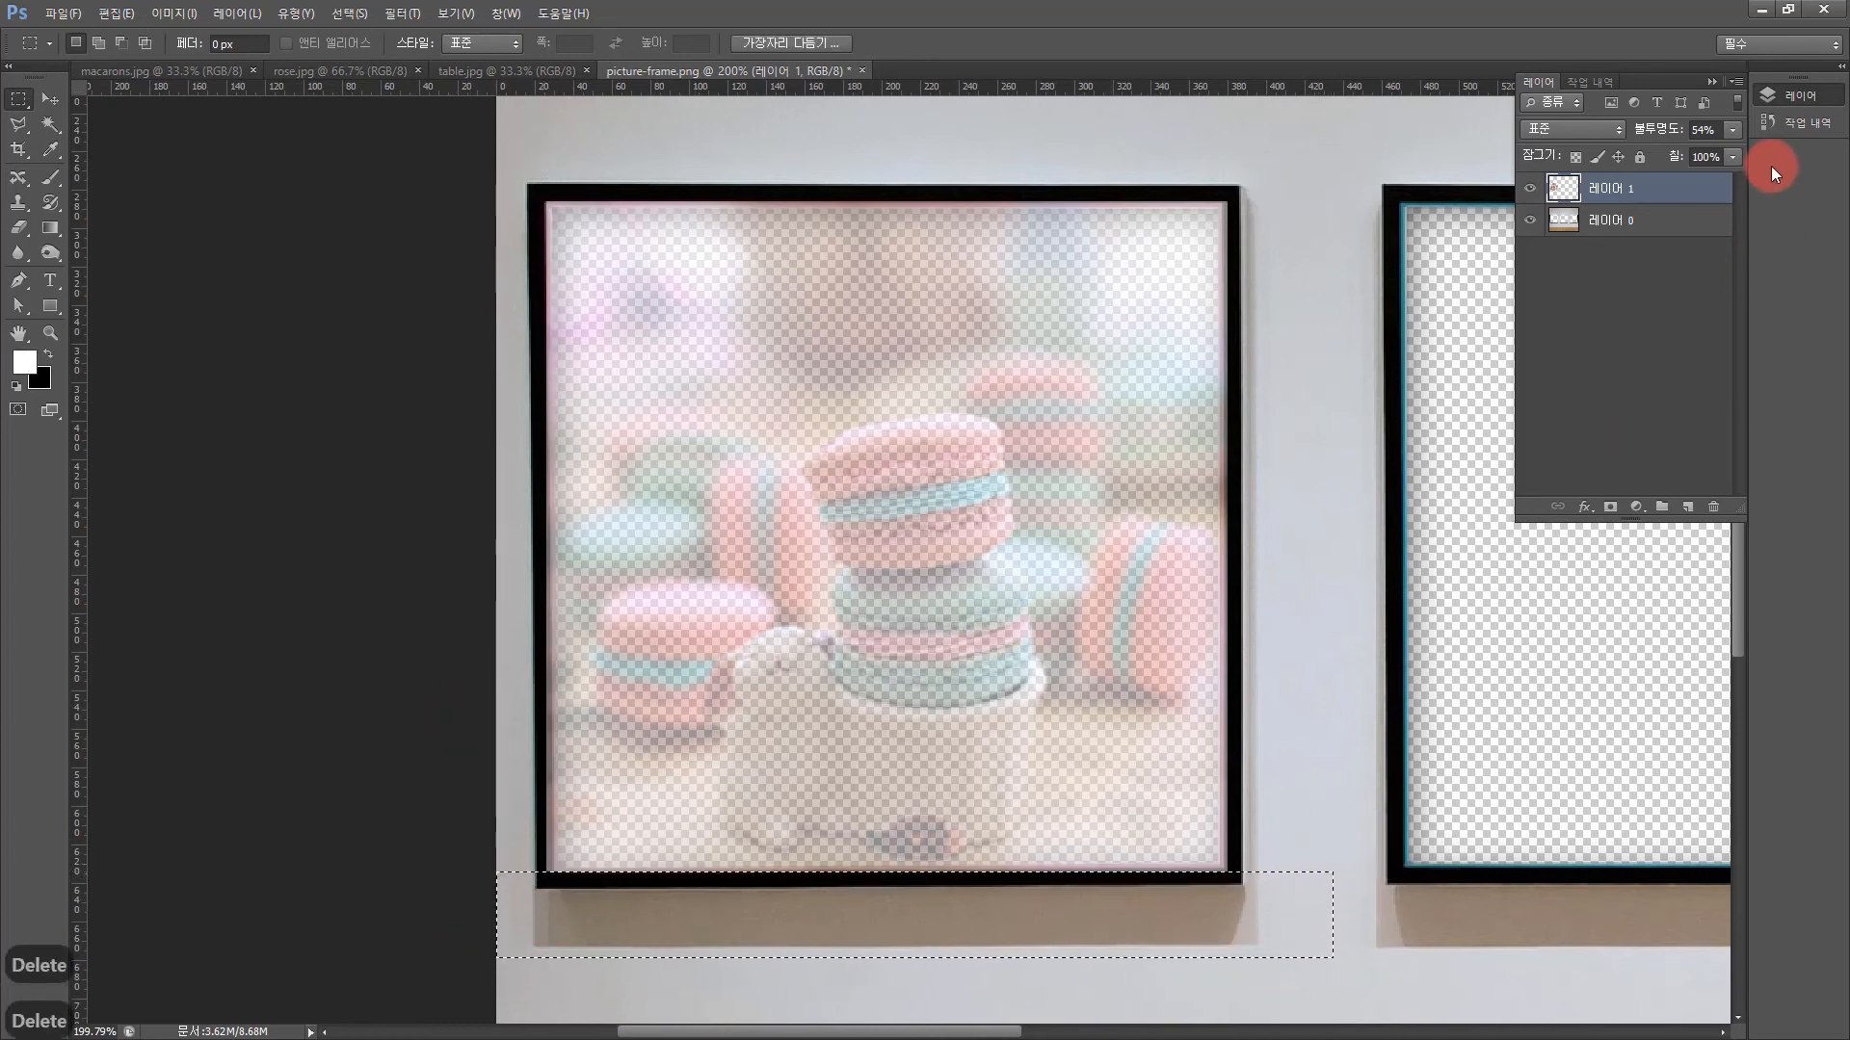
Restore the macaron layer's opacity to 100% and clear the rectangular selection along the left frame's bottom edge
{"action": "left_click_drag", "start_coordinate": [1731, 132], "coordinate": [1786, 164]}
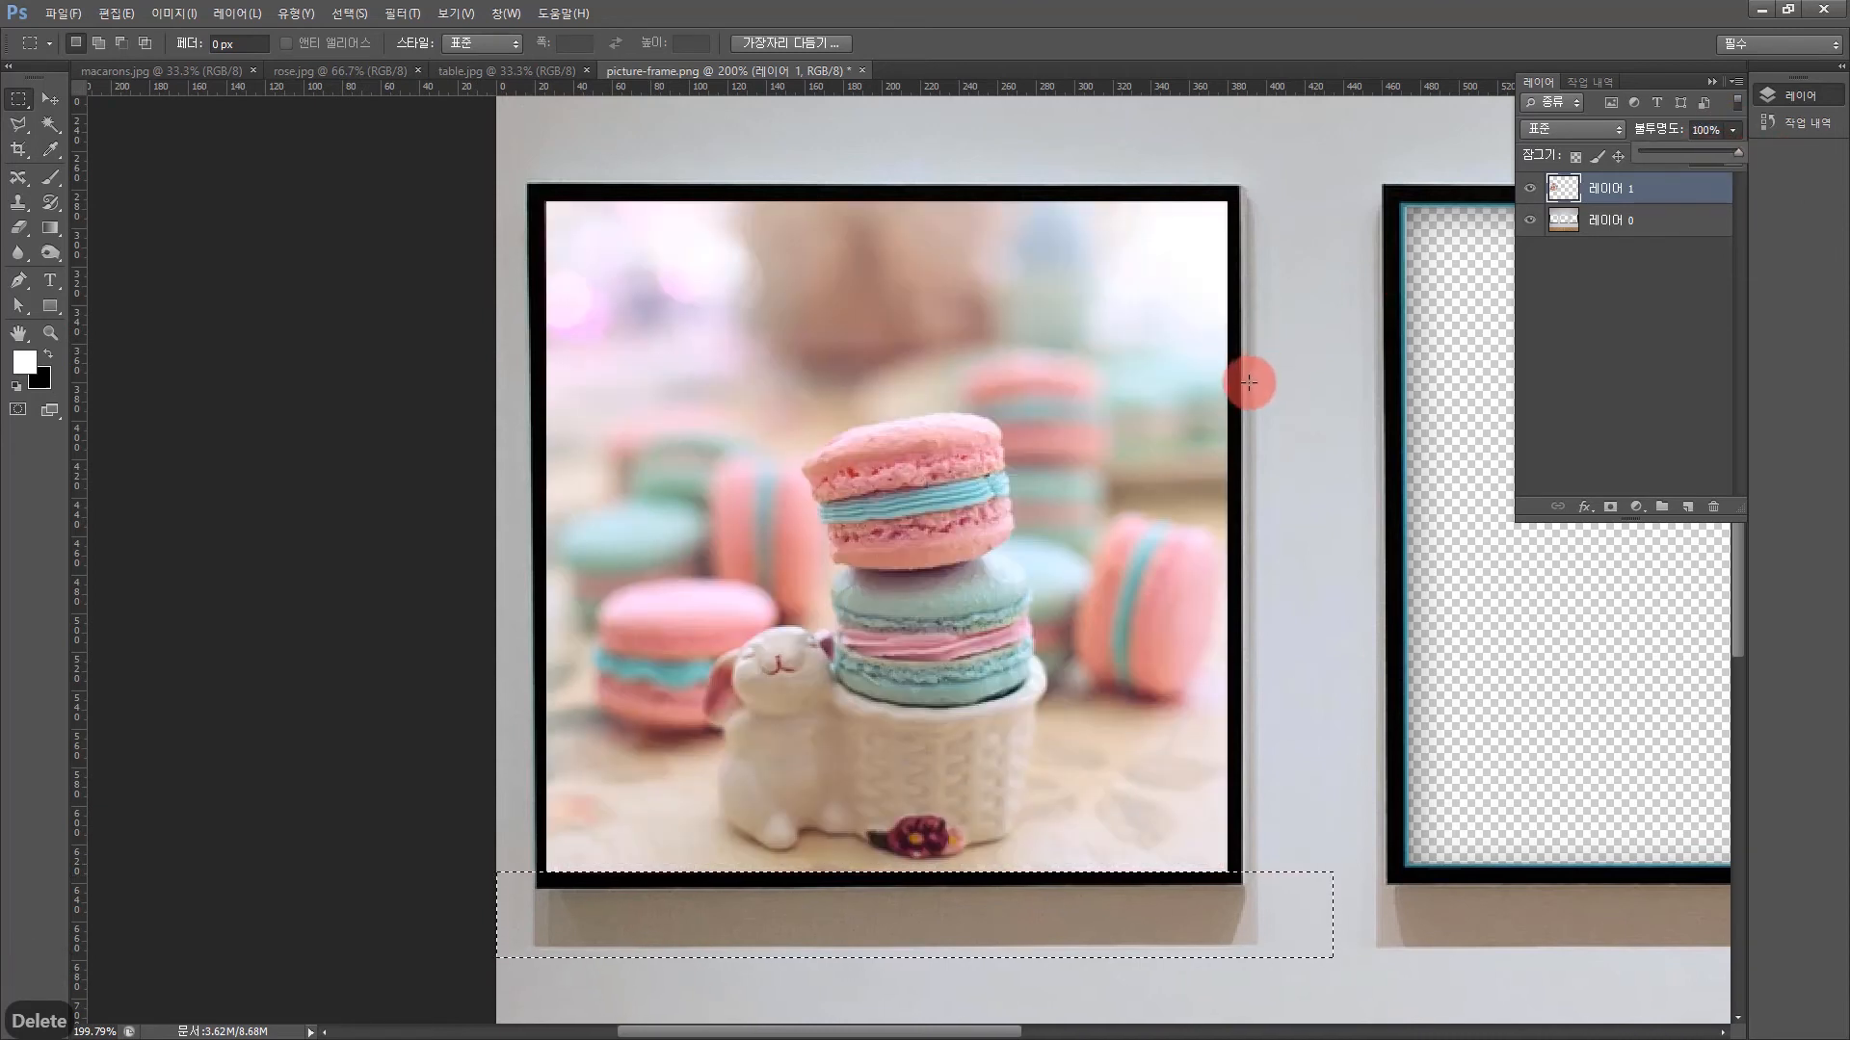
{"action": "left_click", "coordinate": [471, 968]}
{"action": "left_click_drag", "start_coordinate": [471, 968], "coordinate": [1332, 841]}
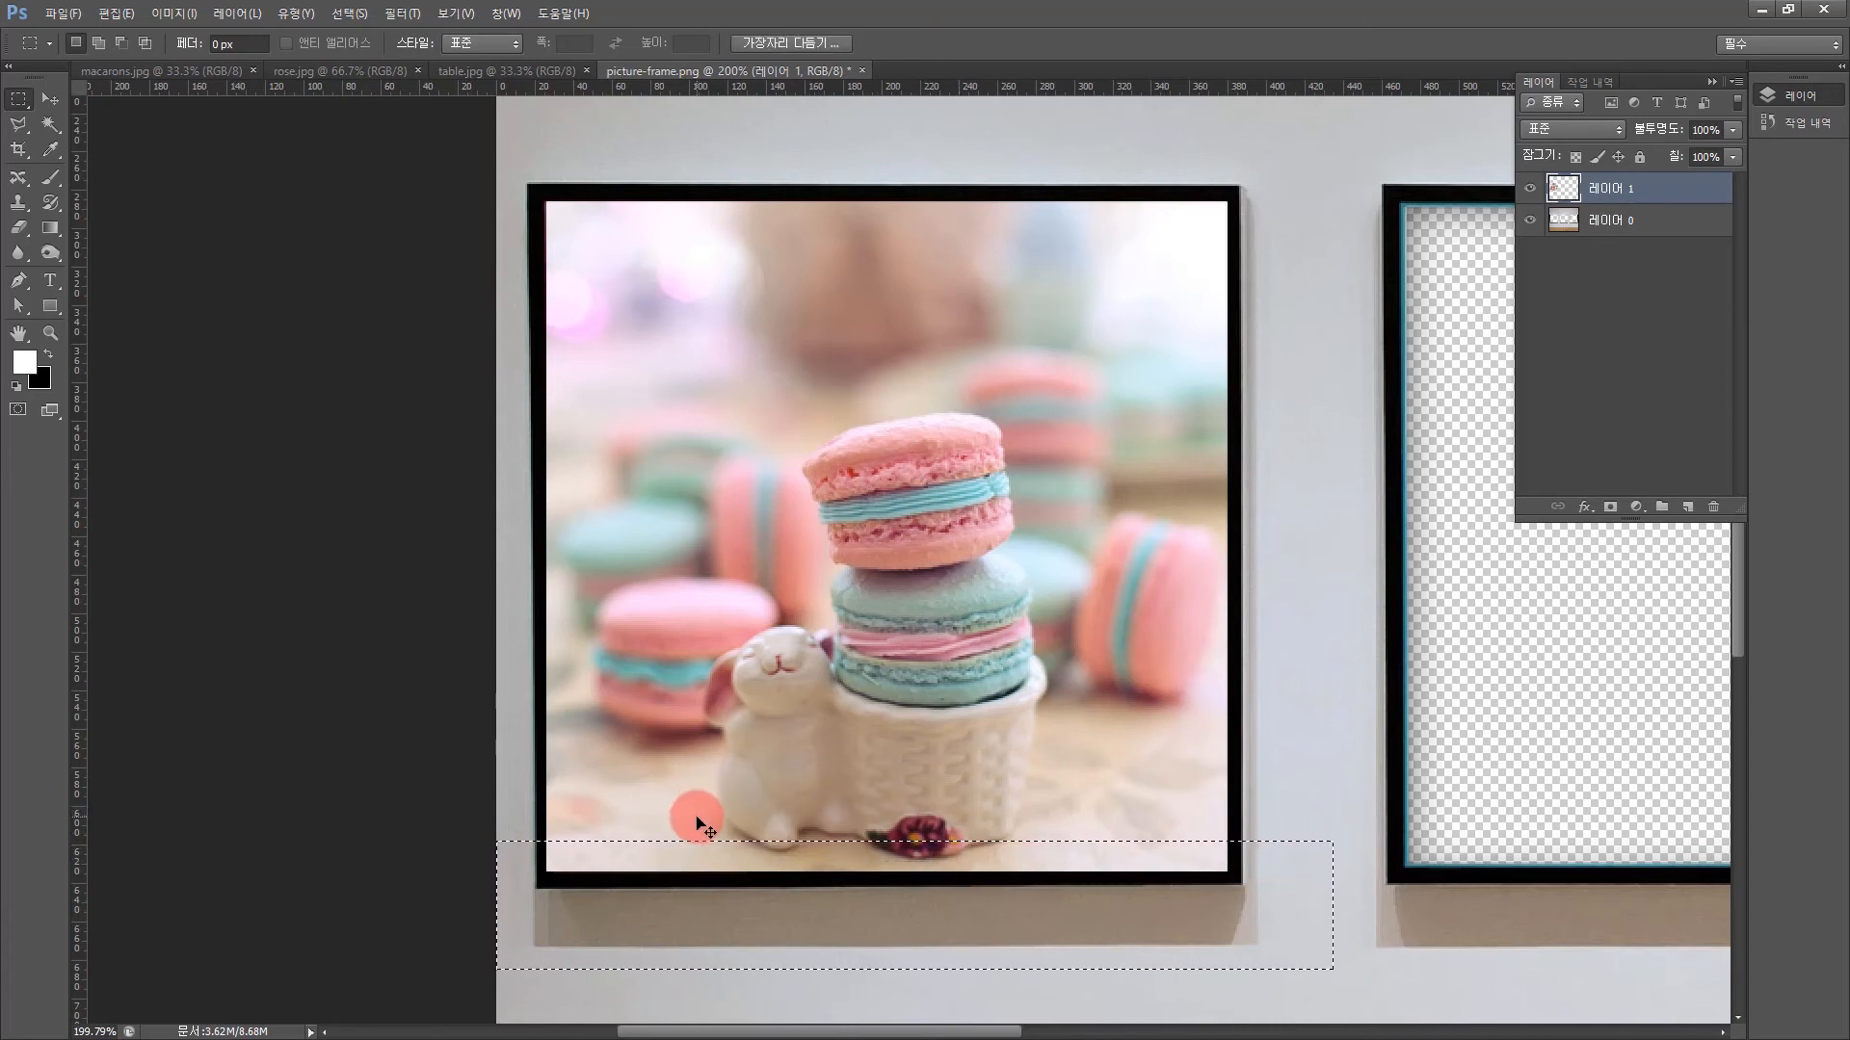
{"action": "key", "text": "ctrl+d"}
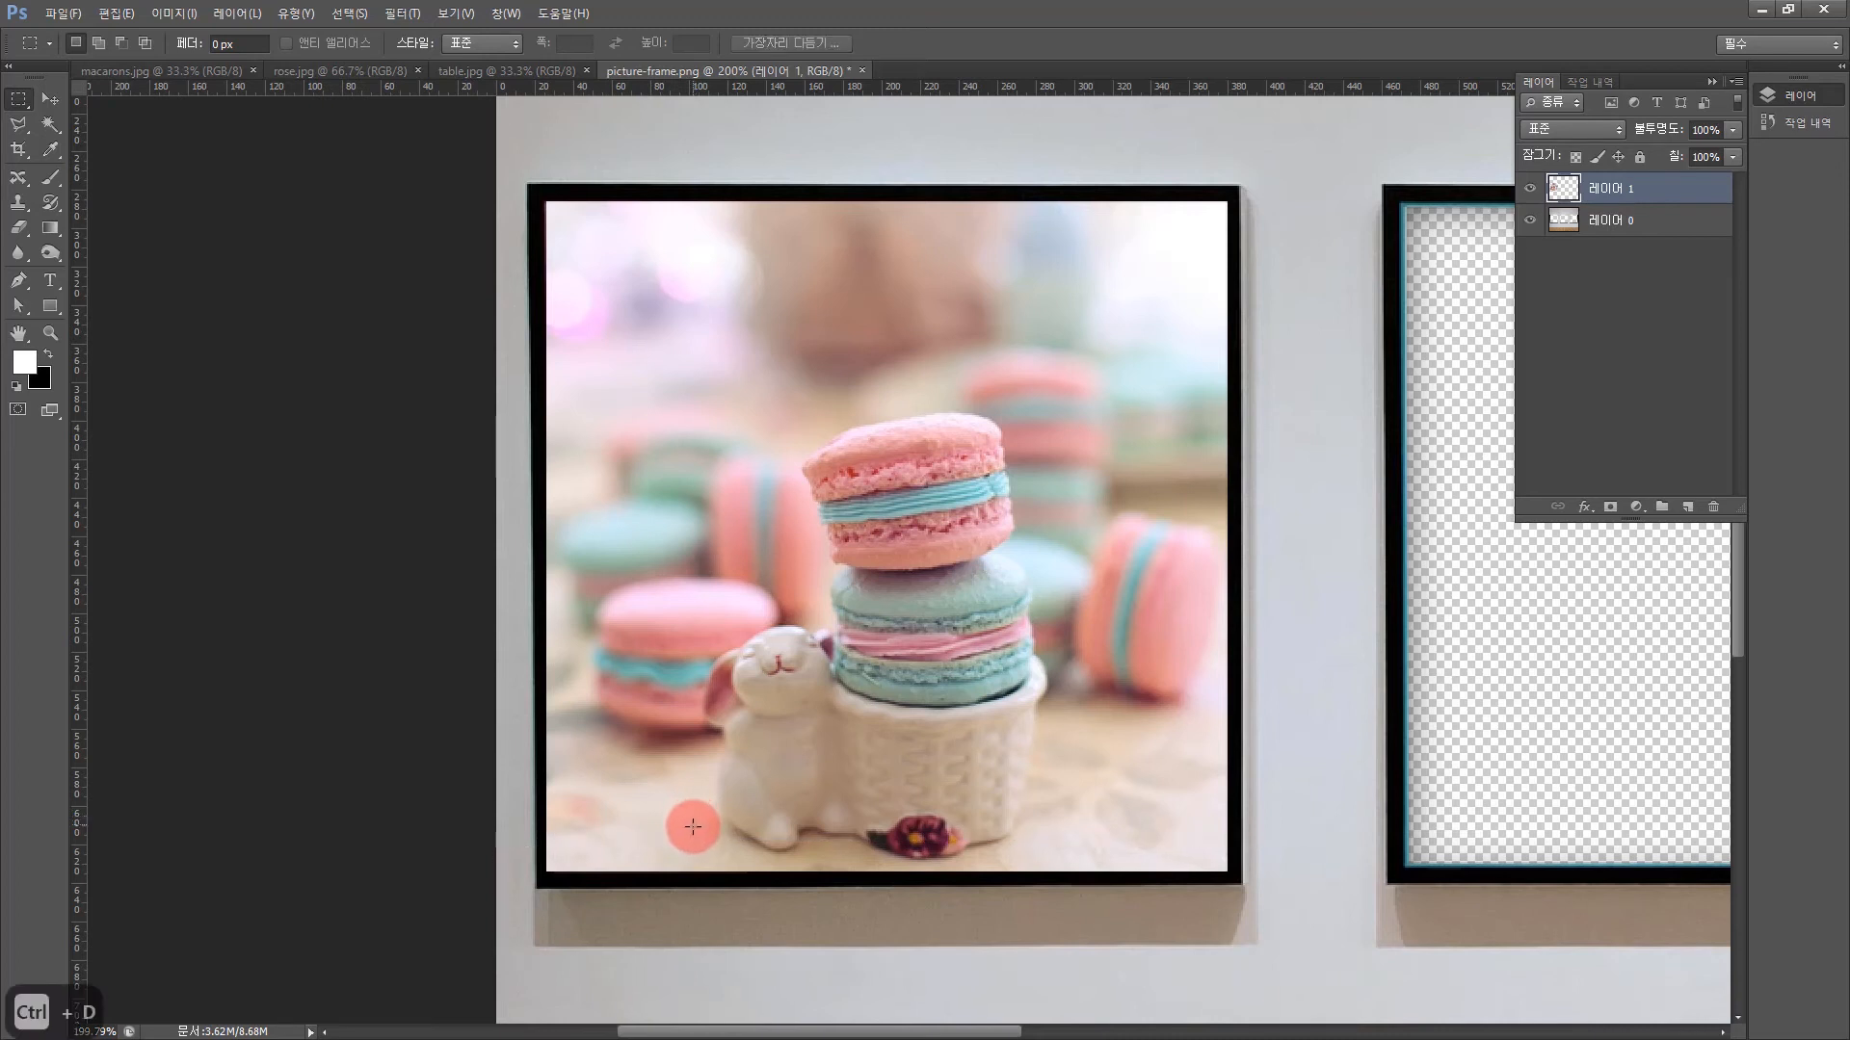
{"action": "left_click_drag", "start_coordinate": [545, 879], "coordinate": [1288, 957]}
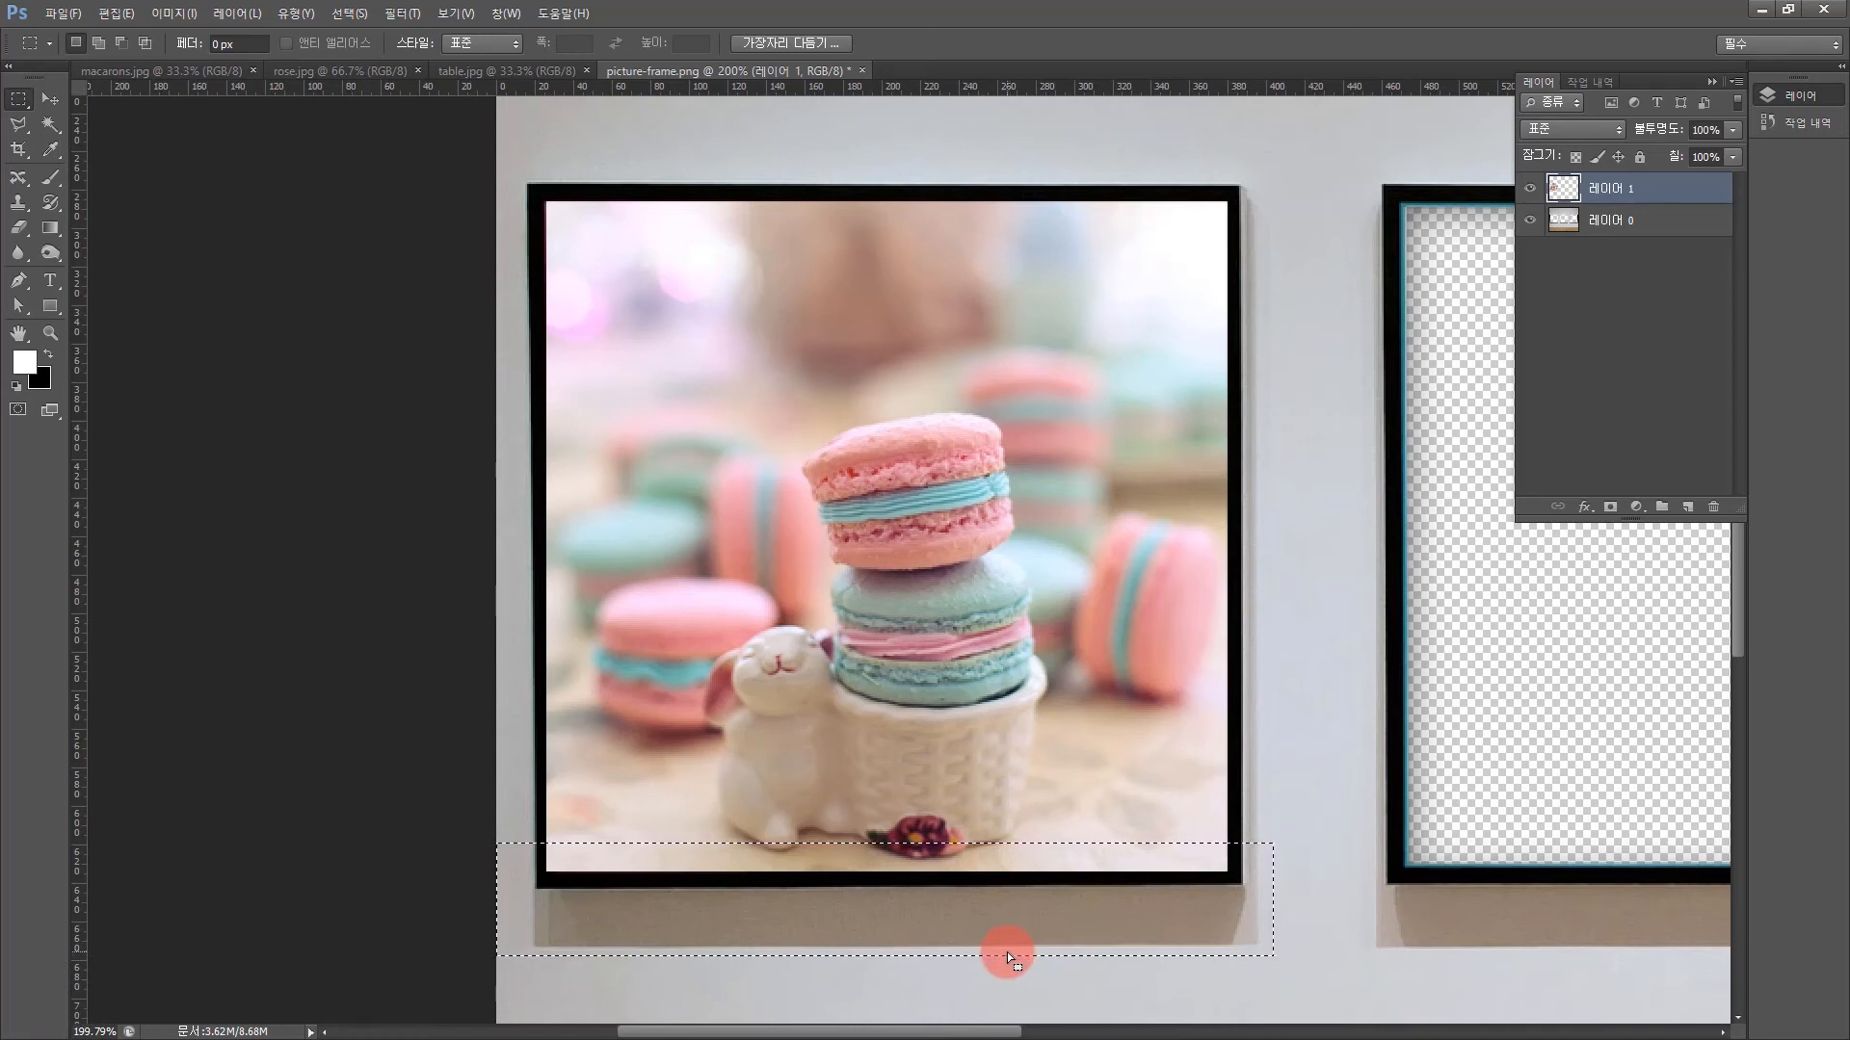
{"action": "left_click", "coordinate": [361, 470]}
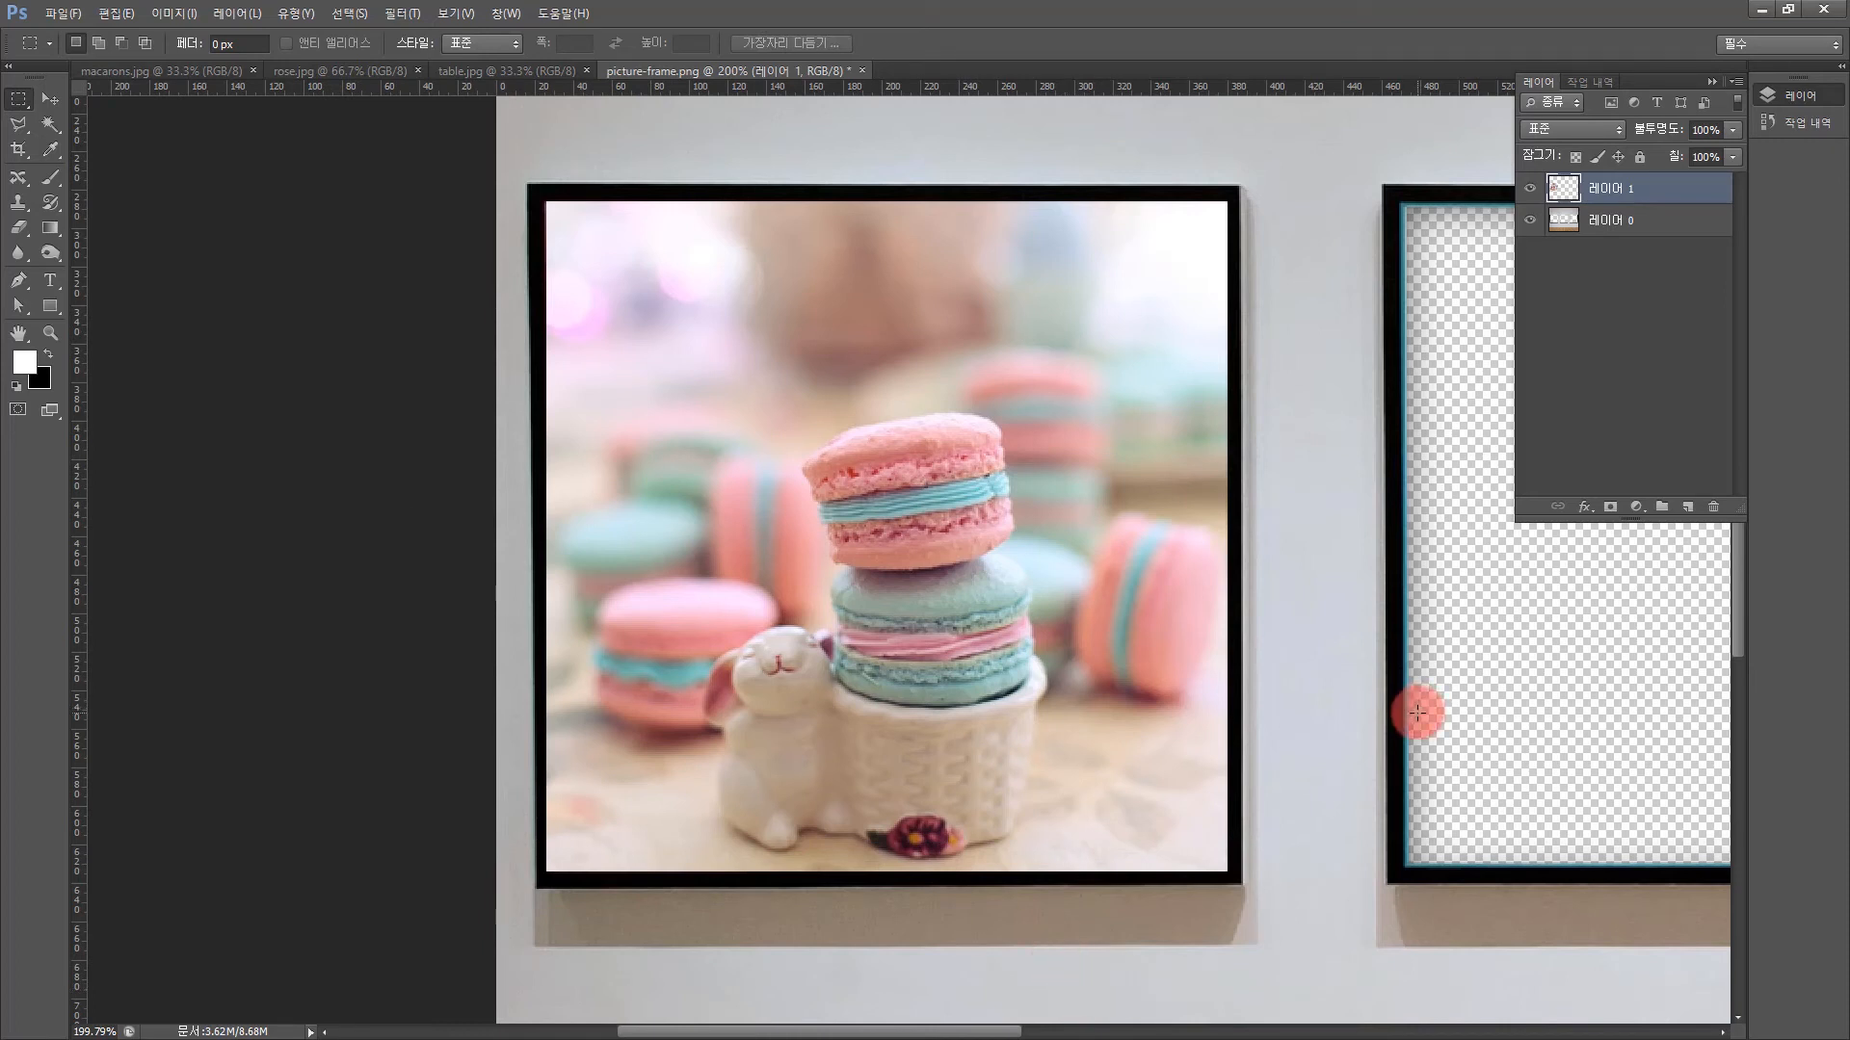
Copy a nearly square, full-width area around the food plate in table.jpg and paste it into picture-frame.png
{"action": "key", "text": "space"}
{"action": "left_click_drag", "start_coordinate": [1432, 650], "coordinate": [617, 602]}
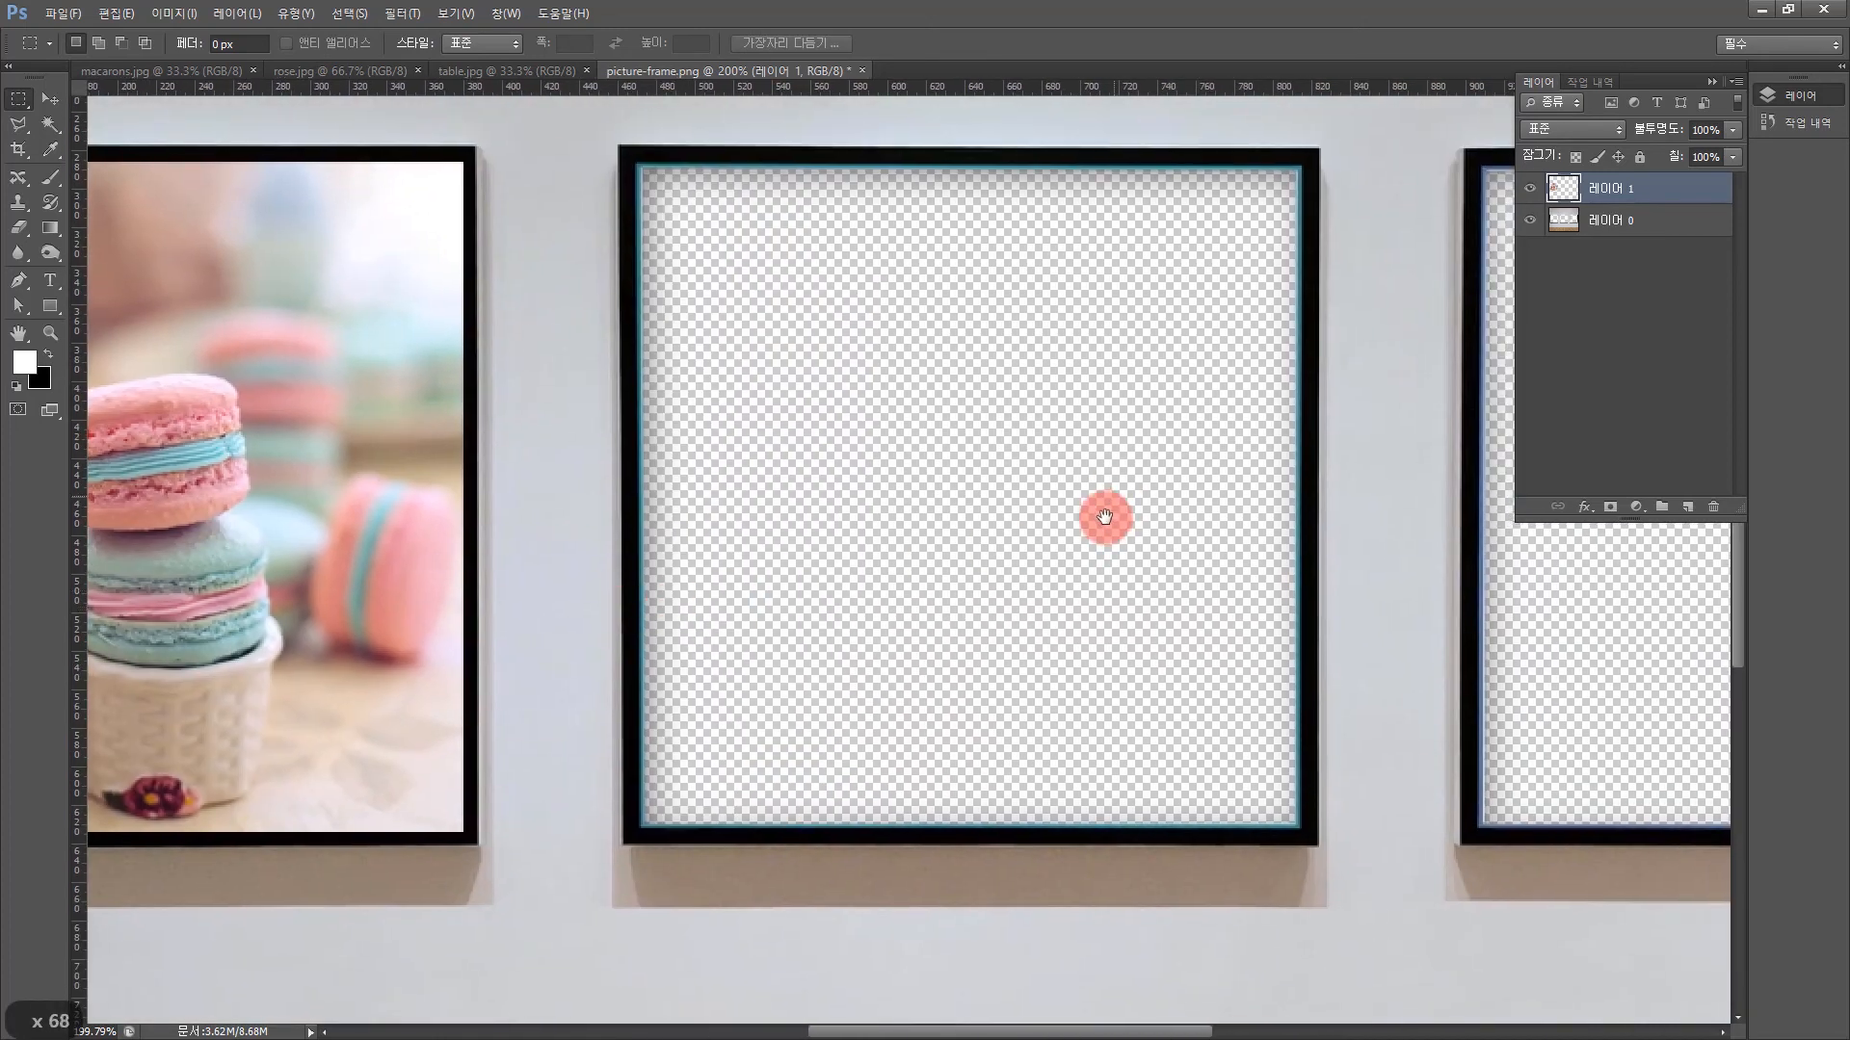
{"action": "left_click_drag", "start_coordinate": [1102, 516], "coordinate": [962, 558]}
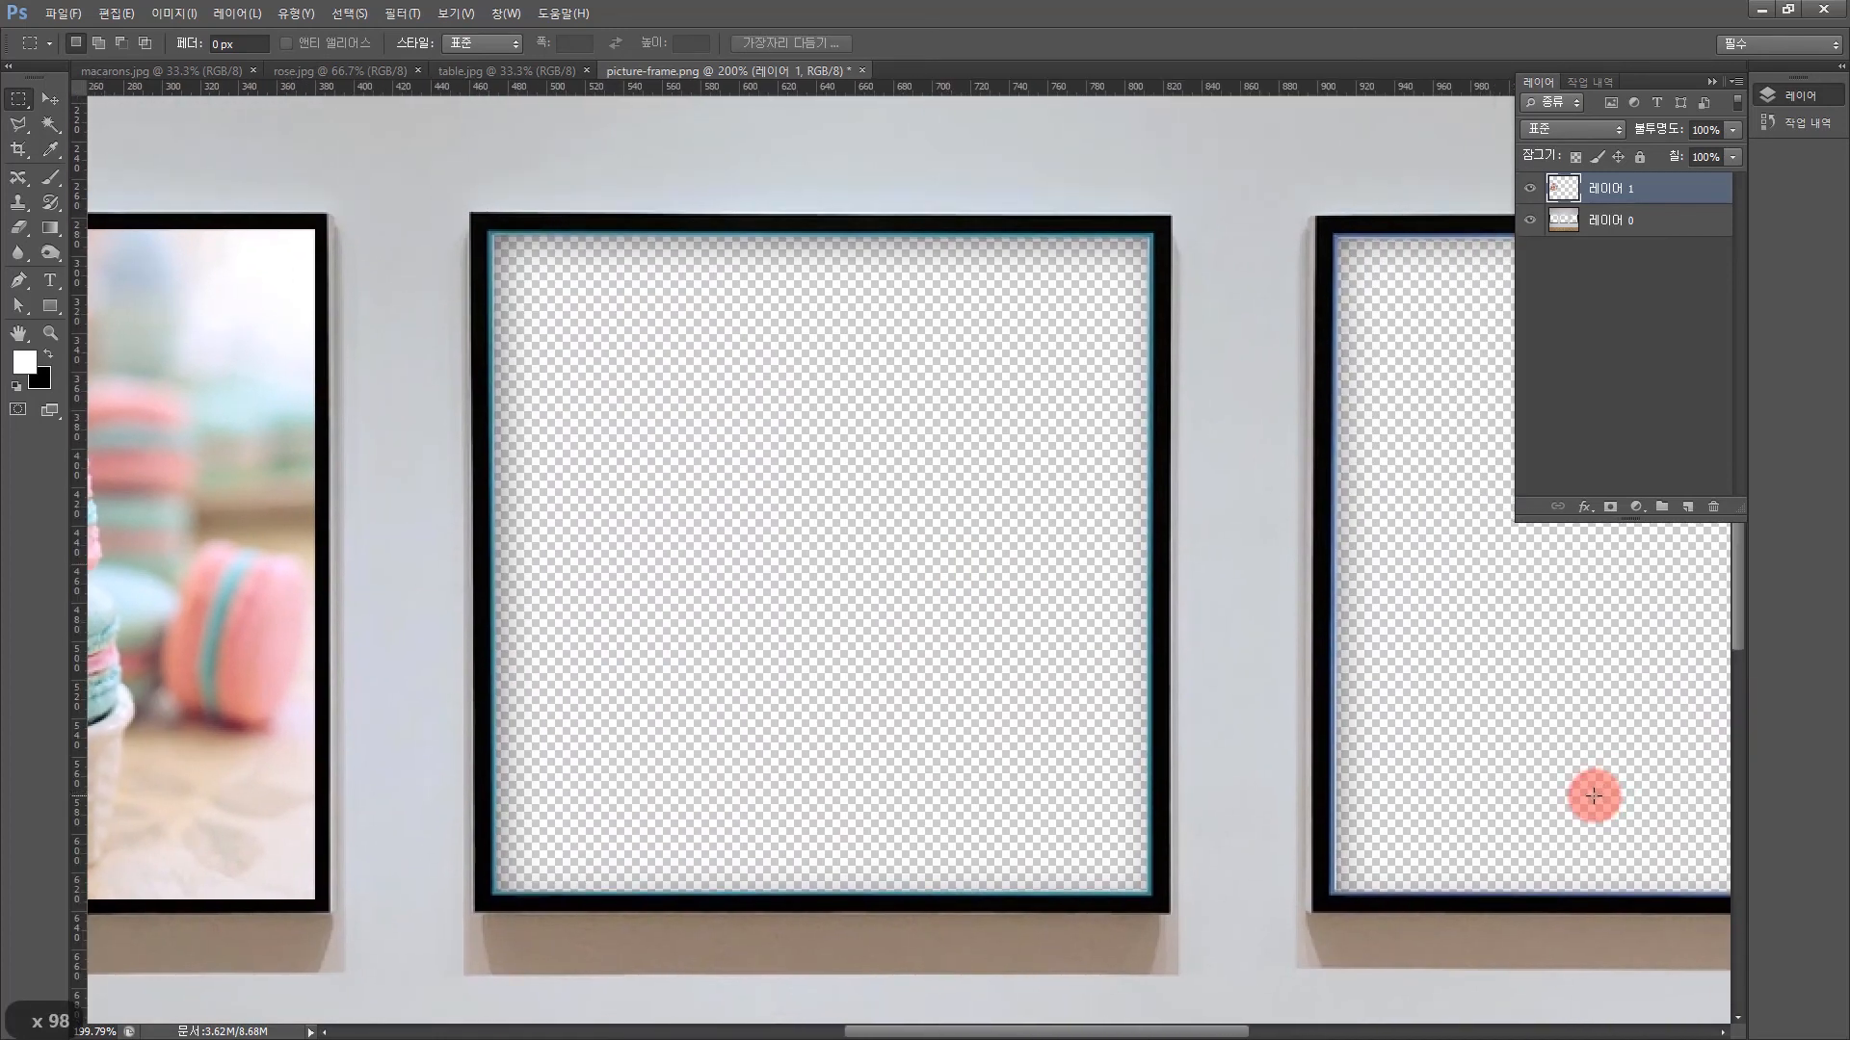
{"action": "left_click", "coordinate": [429, 70]}
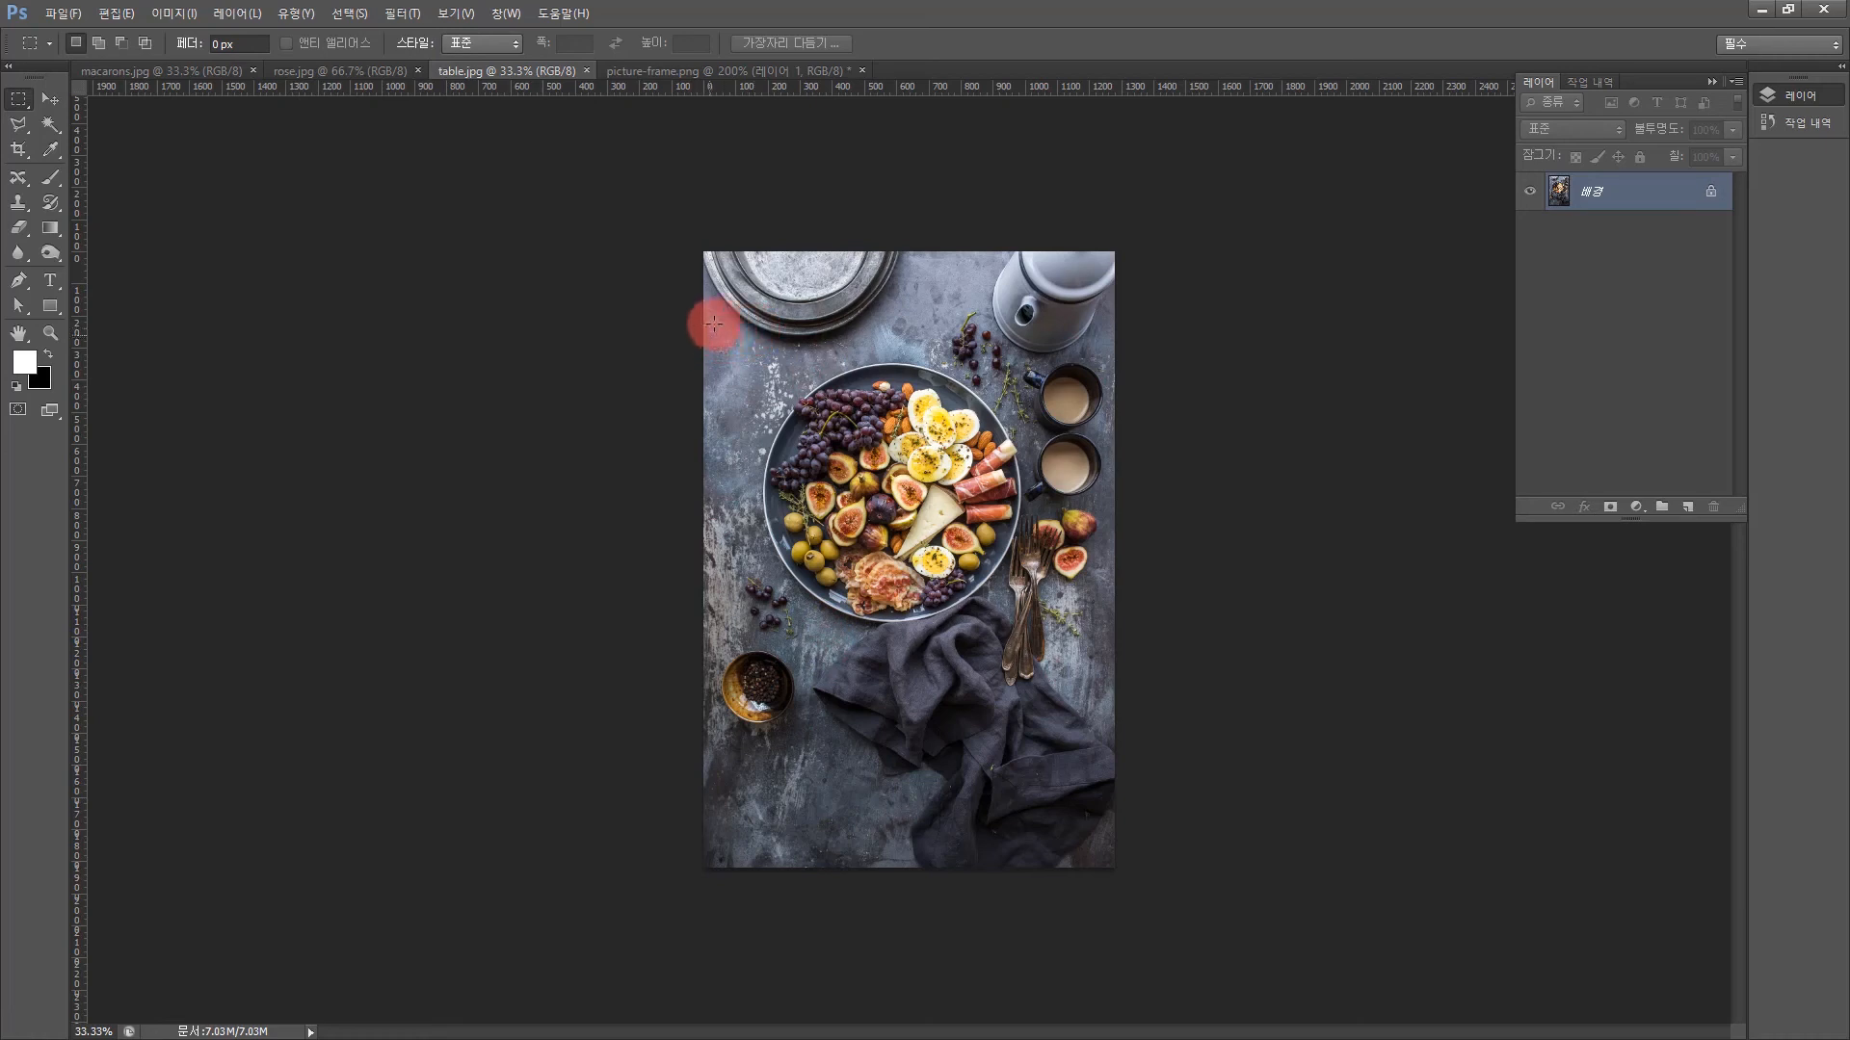
{"action": "left_click_drag", "start_coordinate": [704, 333], "coordinate": [1113, 752]}
{"action": "key", "text": "ctrl+c"}
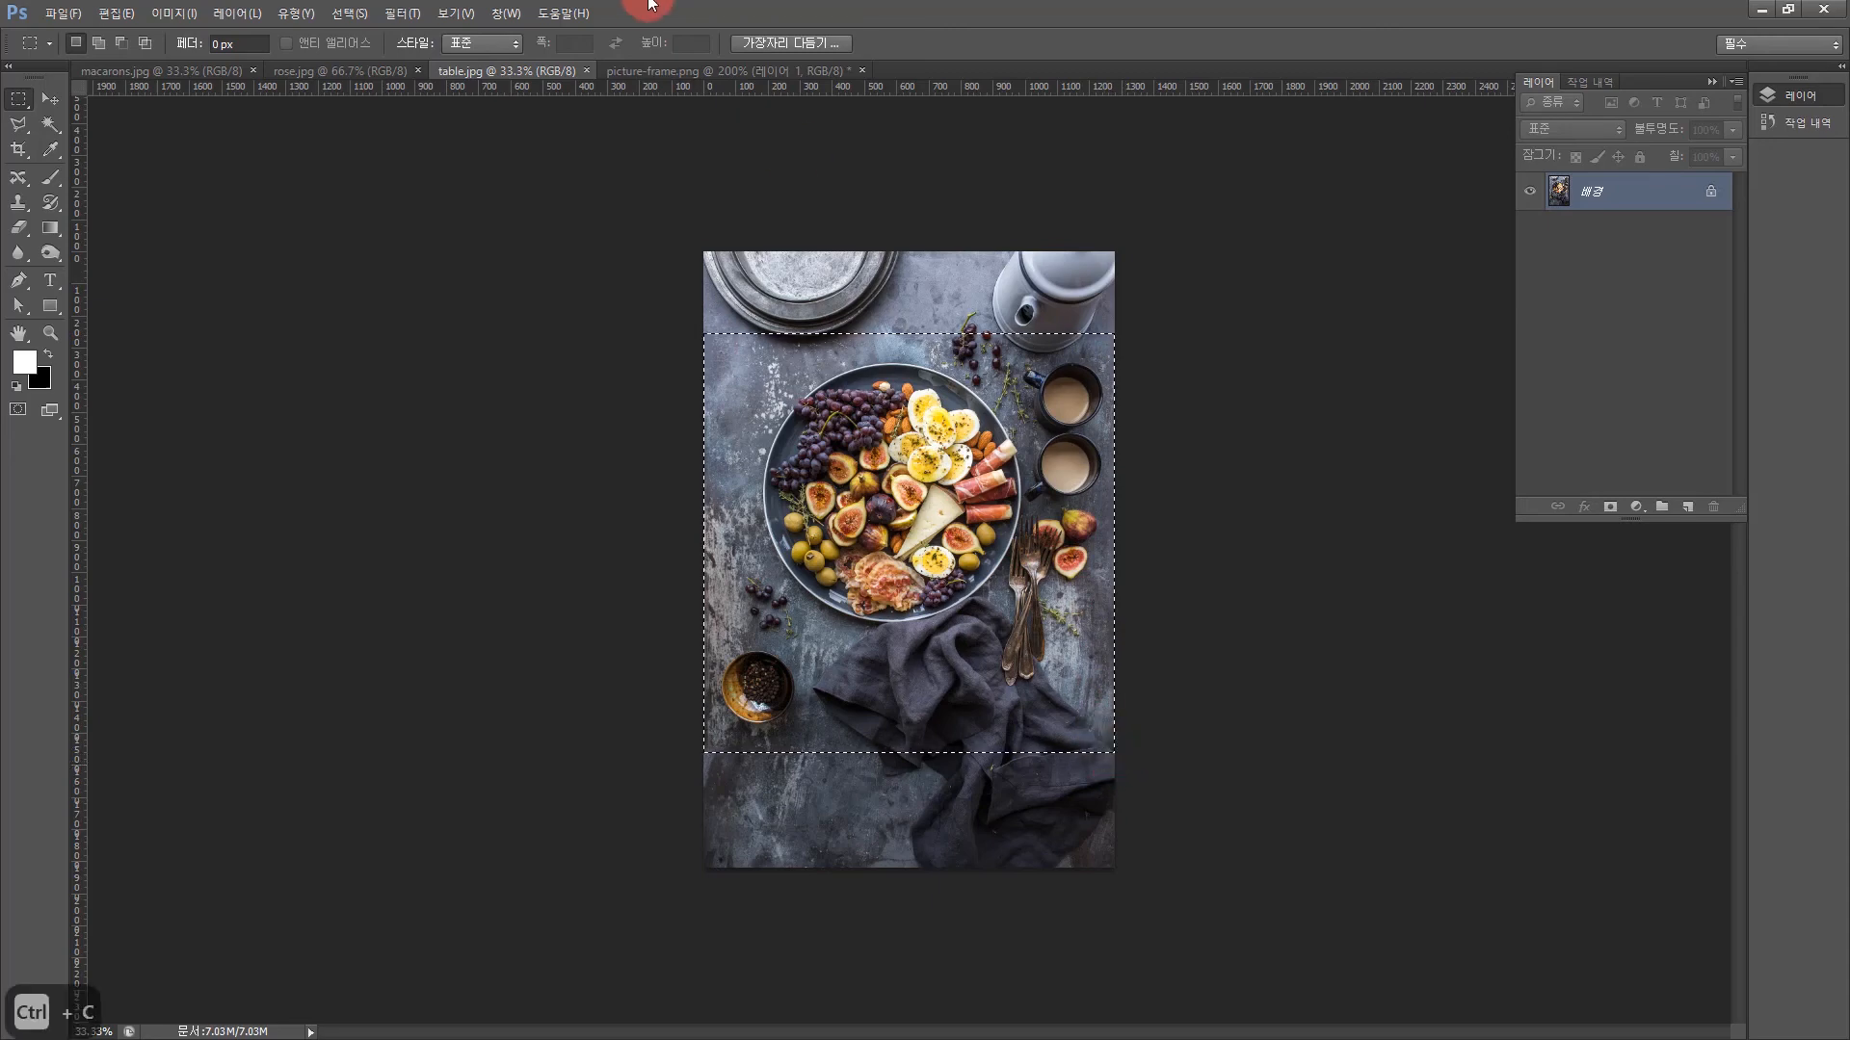
{"action": "left_click", "coordinate": [645, 71]}
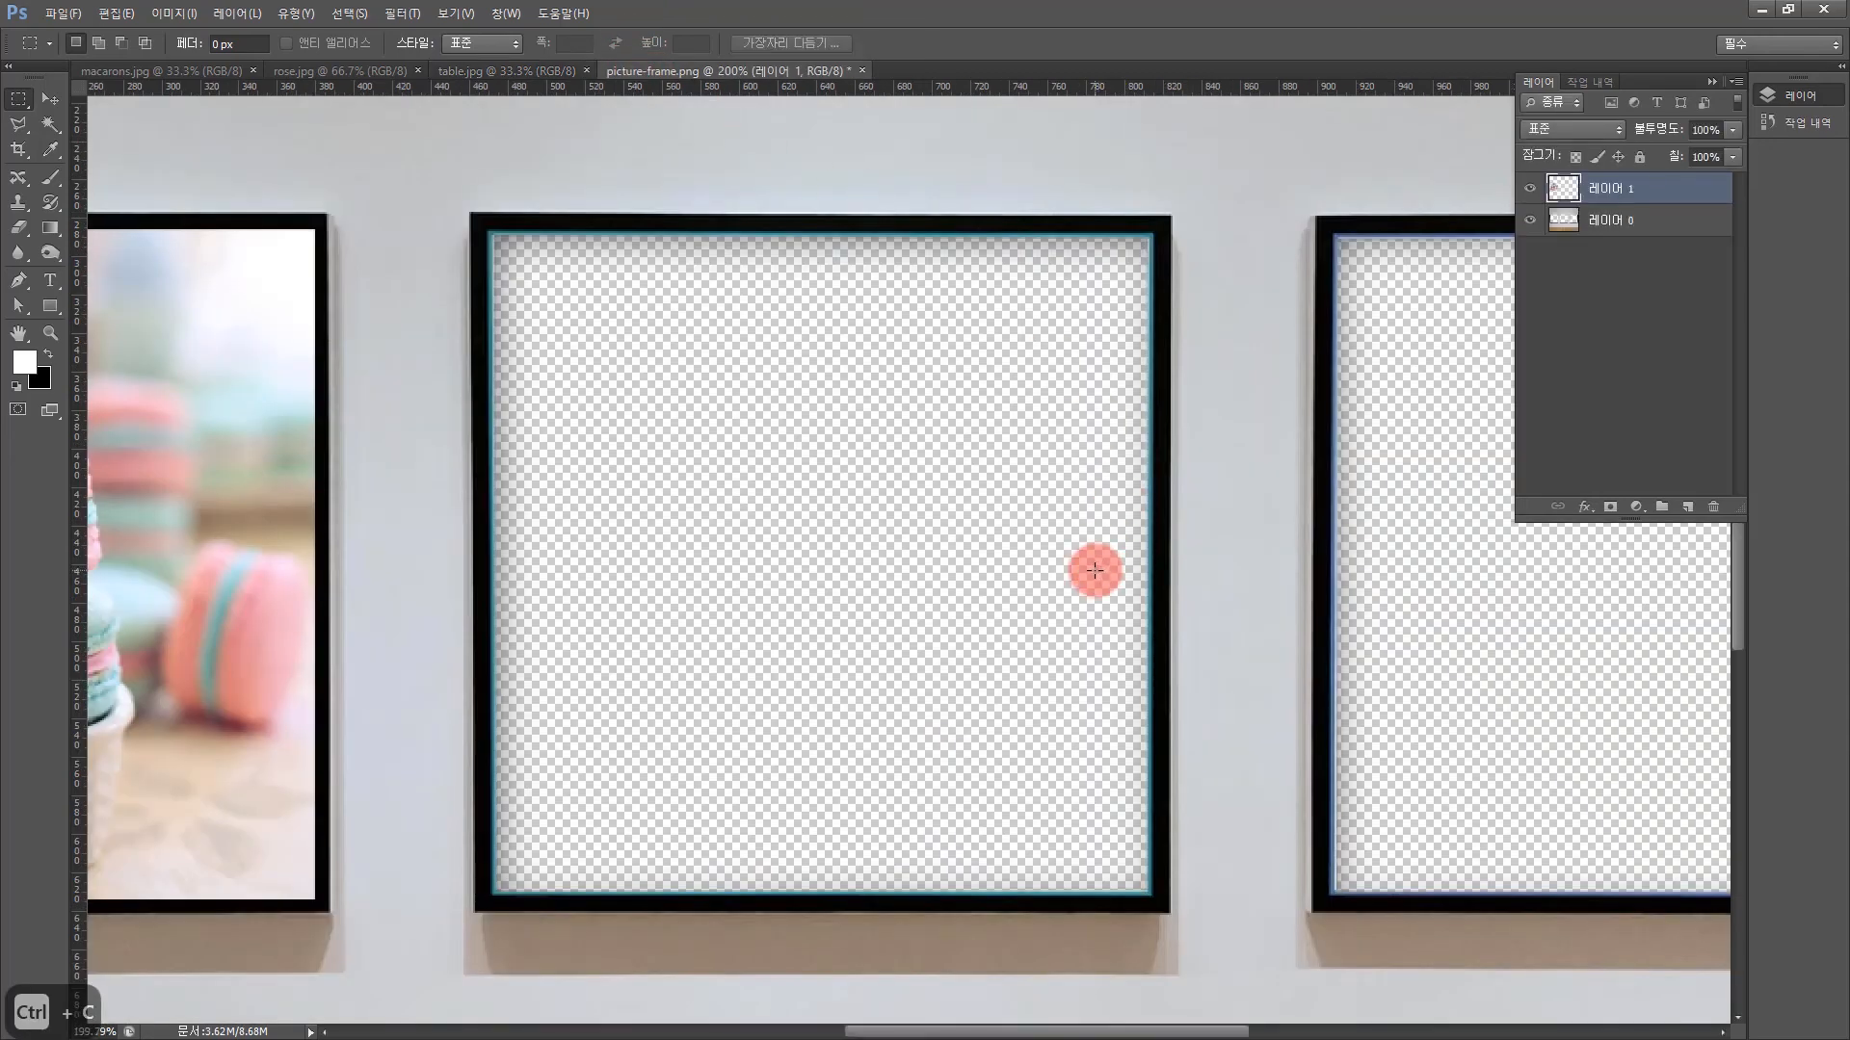
{"action": "key", "text": "ctrl+v"}
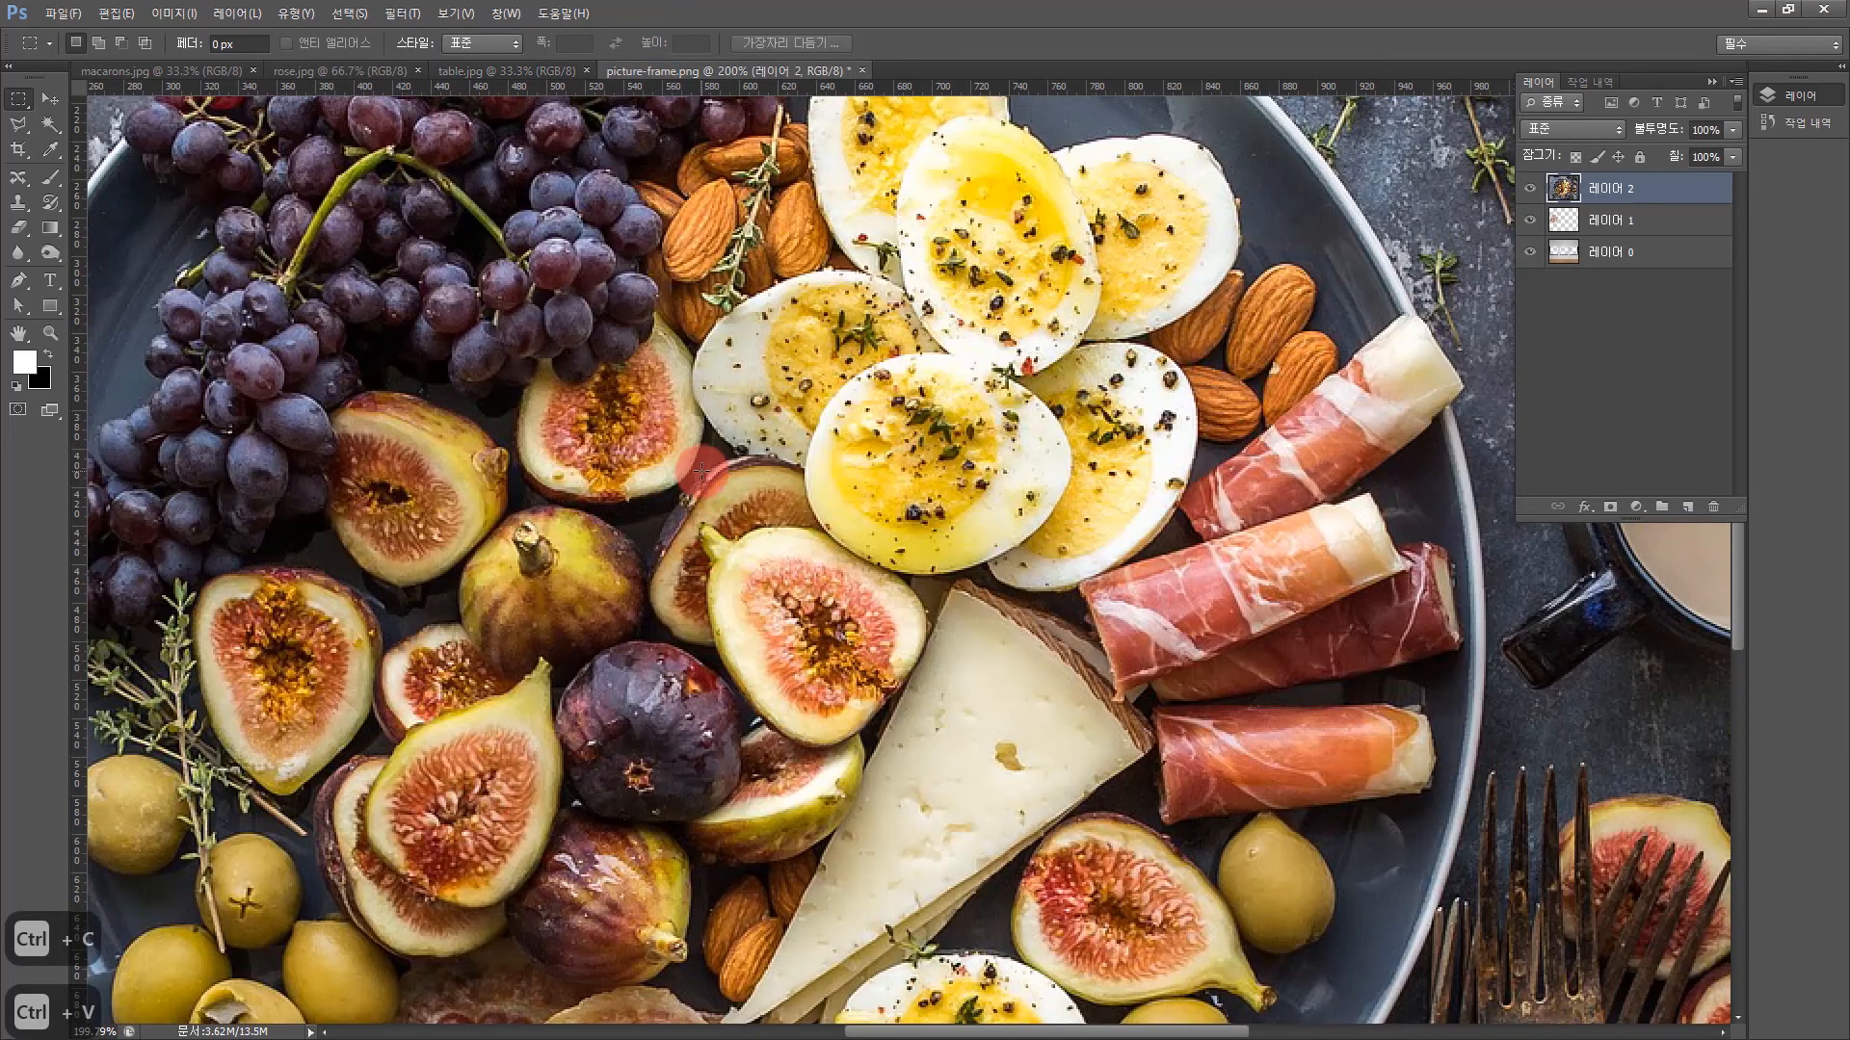
Scale the pasted food picture down to about 28%, place it over the middle frame, and apply the transform
{"action": "key", "text": "ctrl+minus"}
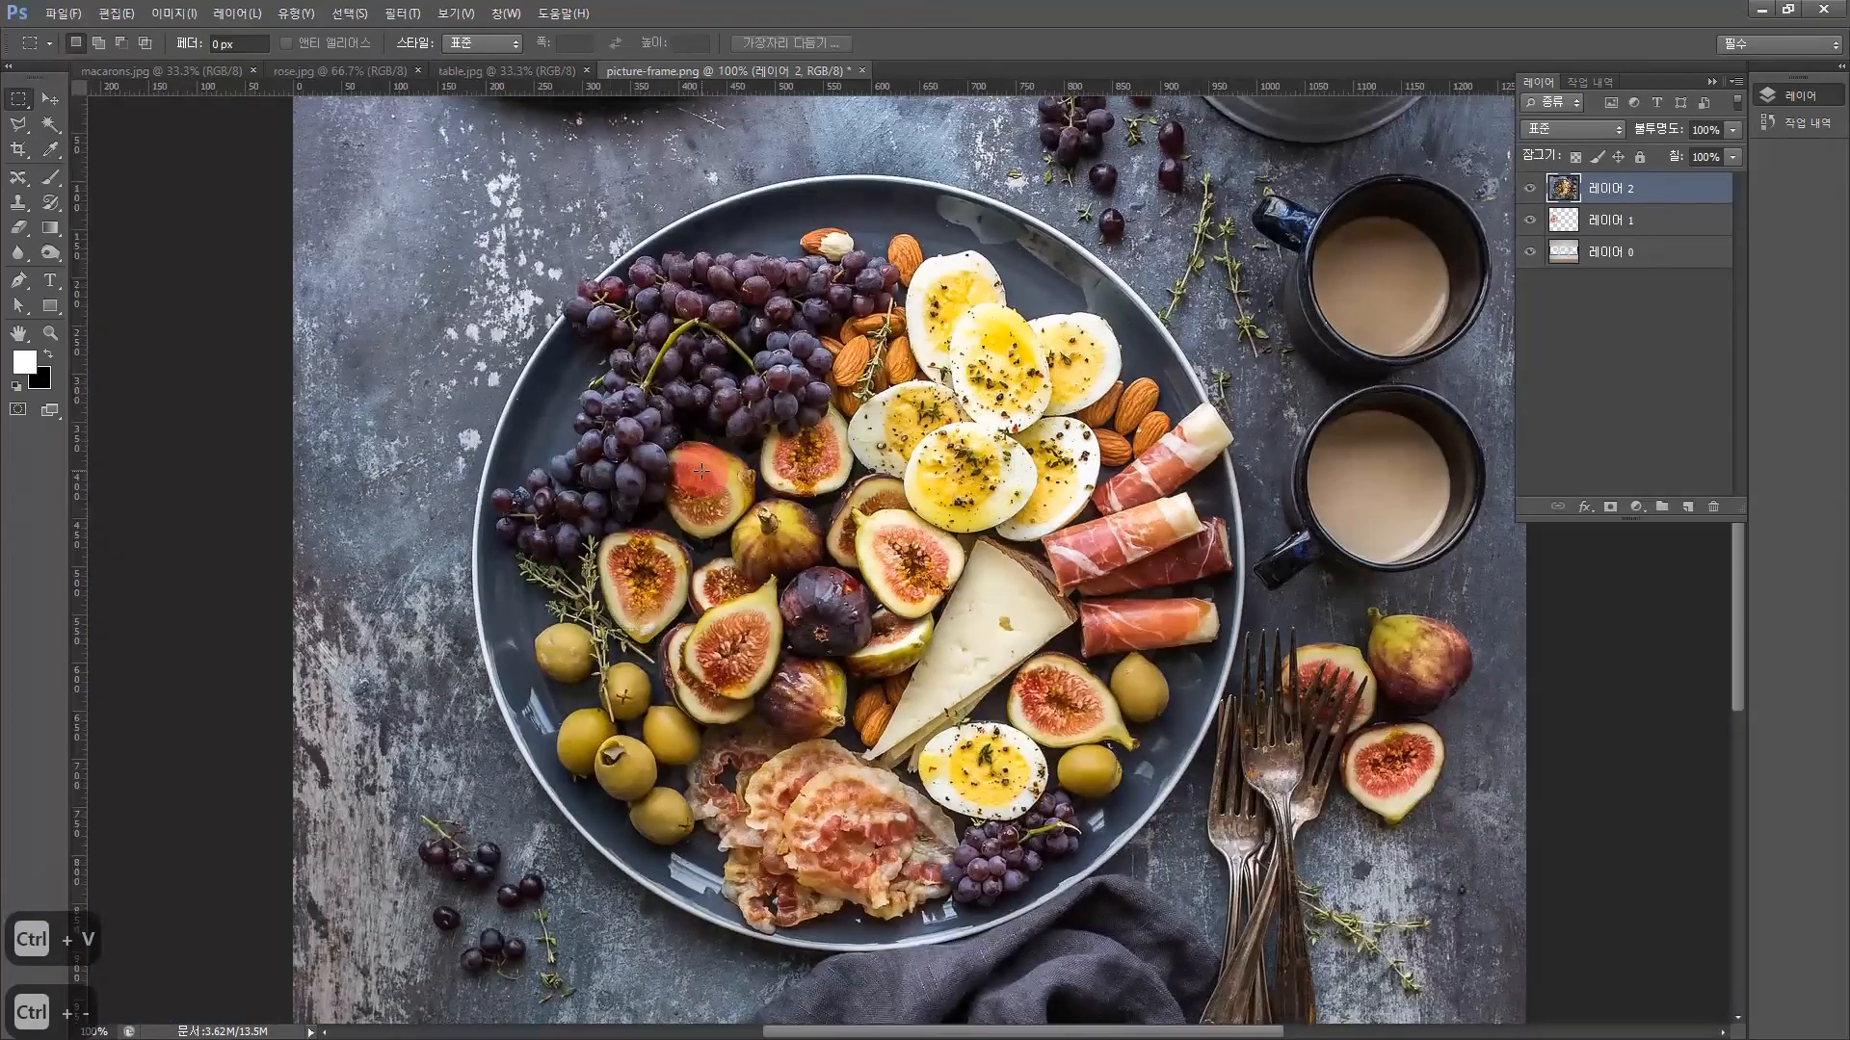
{"action": "key", "text": "ctrl+minus"}
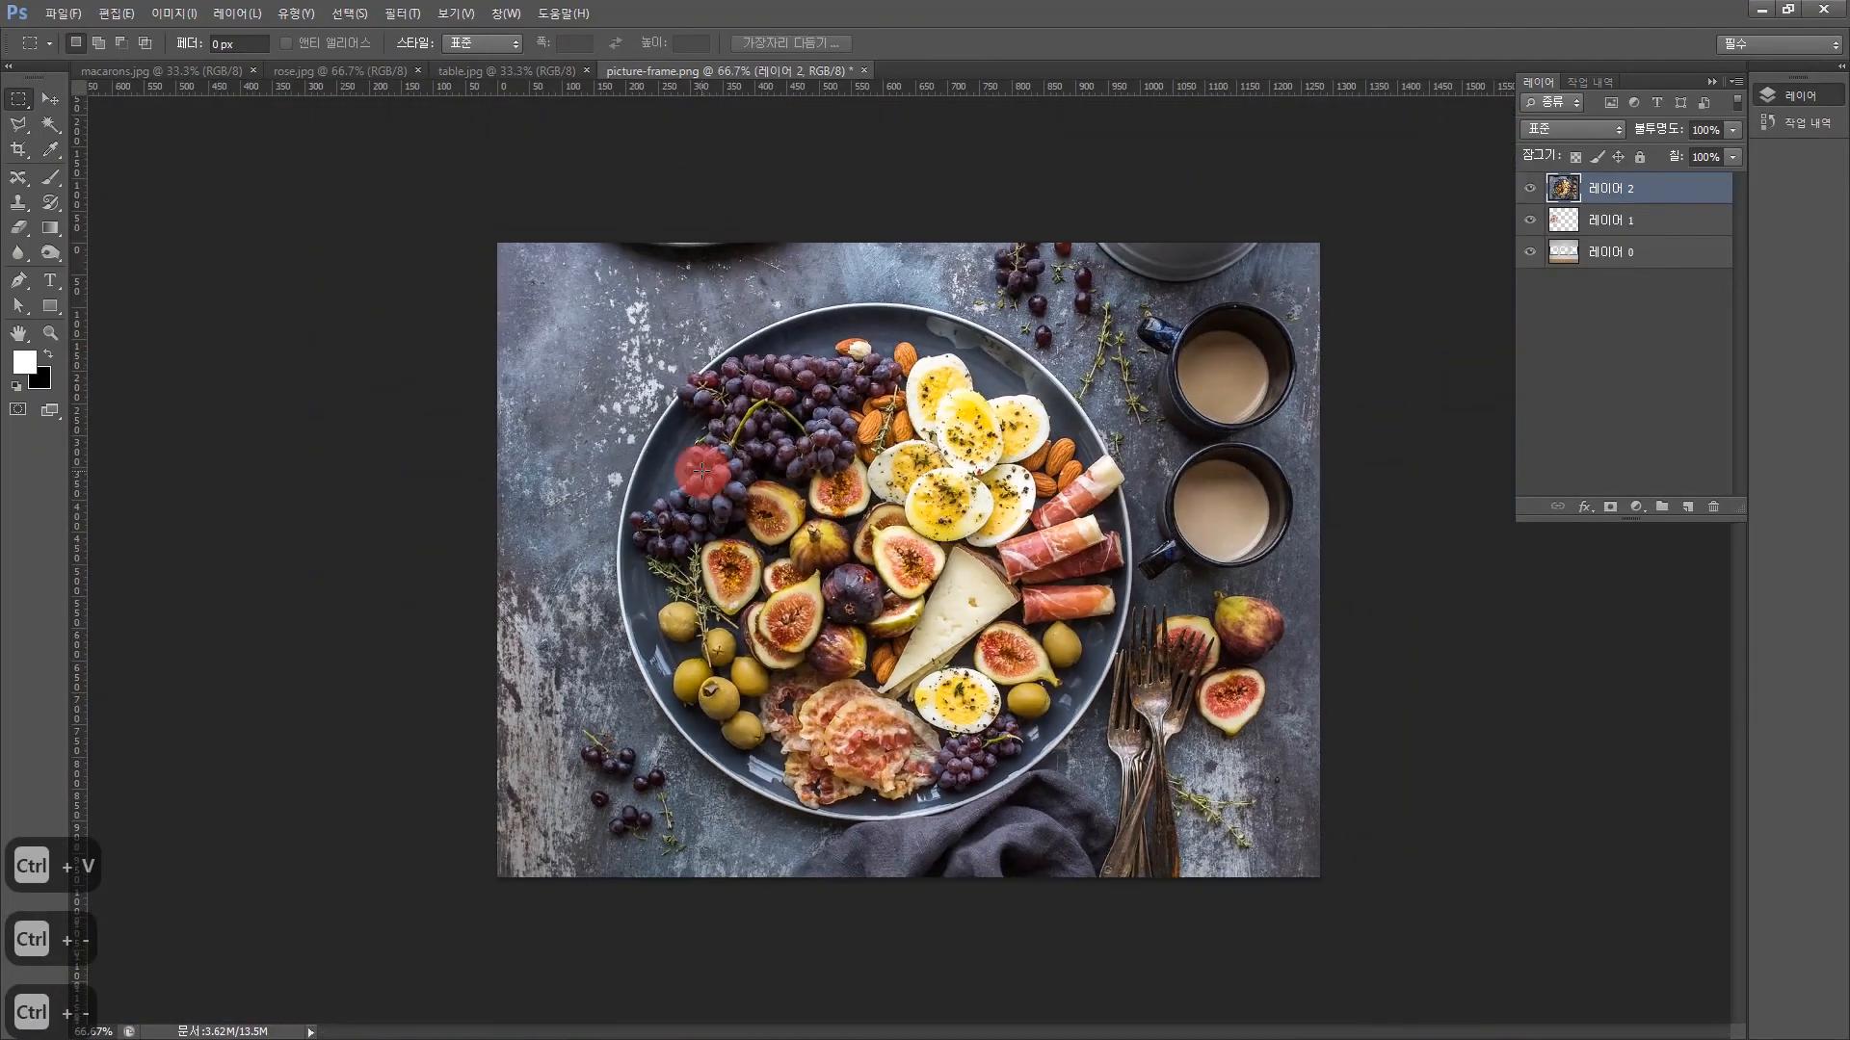
{"action": "key", "text": "ctrl+minus"}
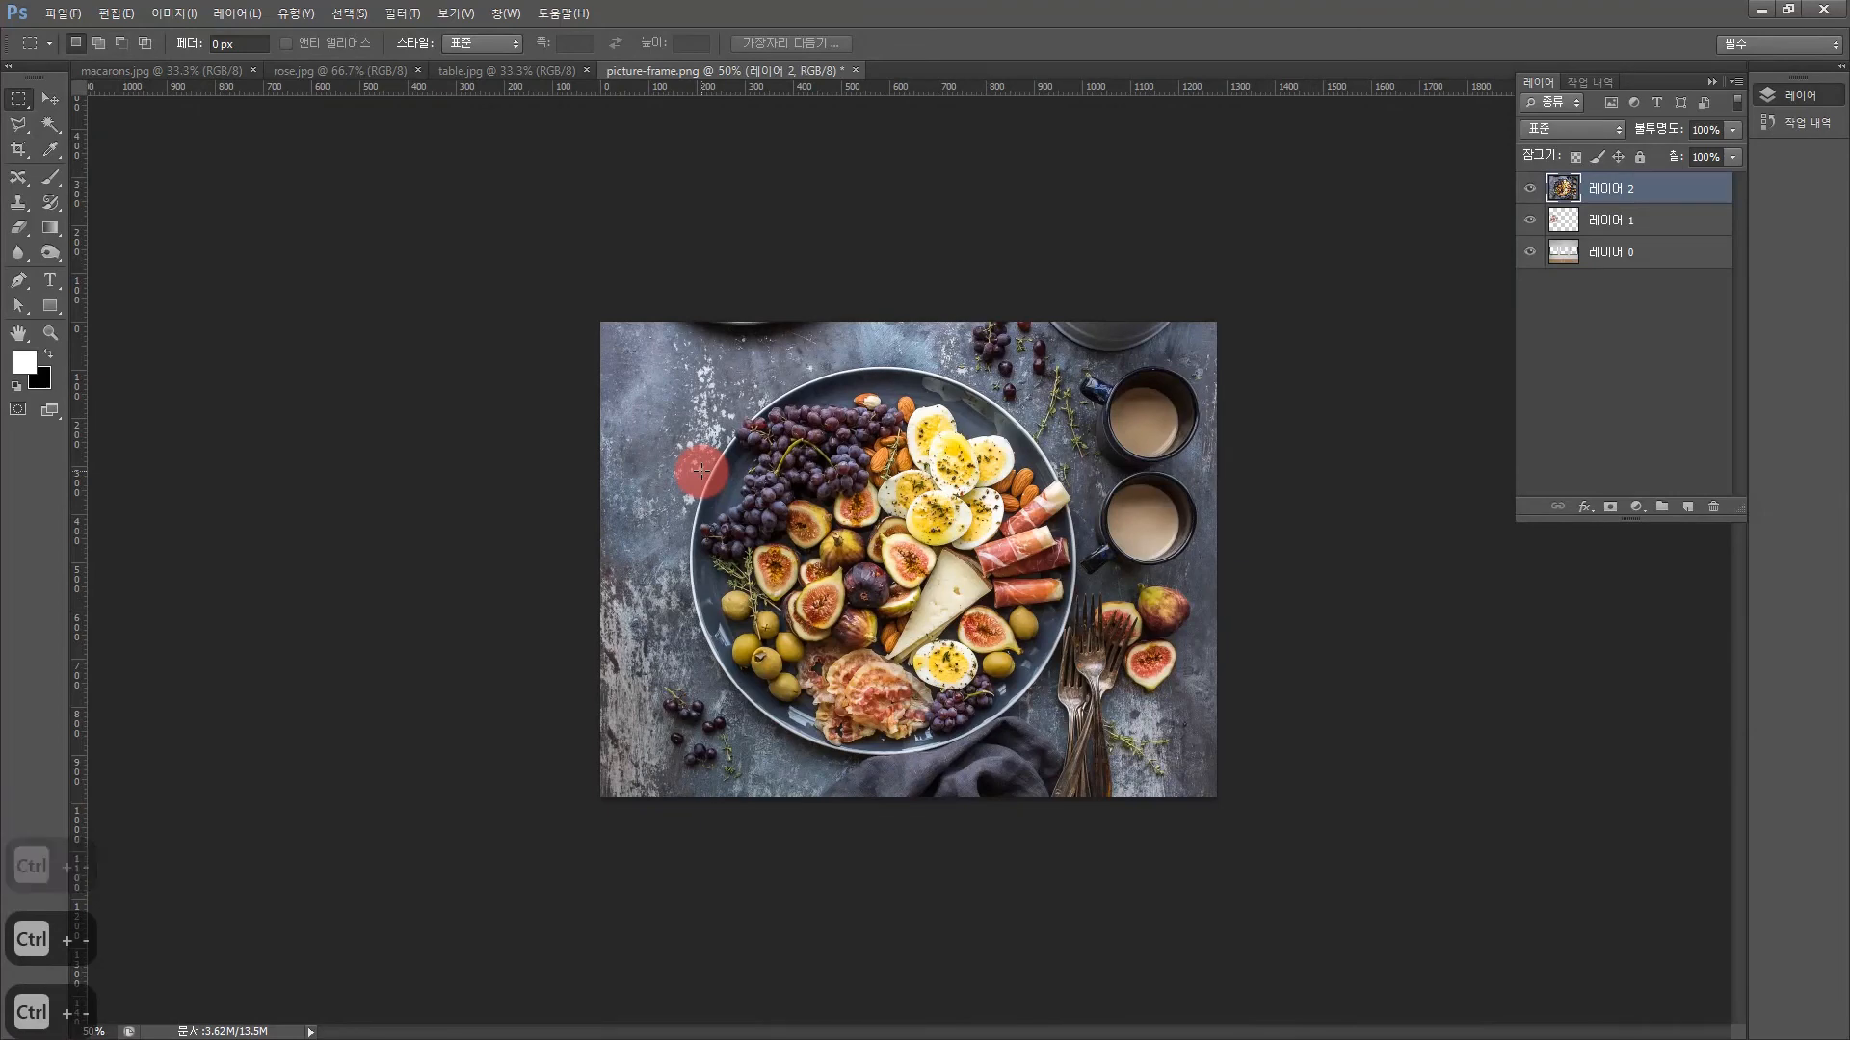
{"action": "key", "text": "ctrl+t"}
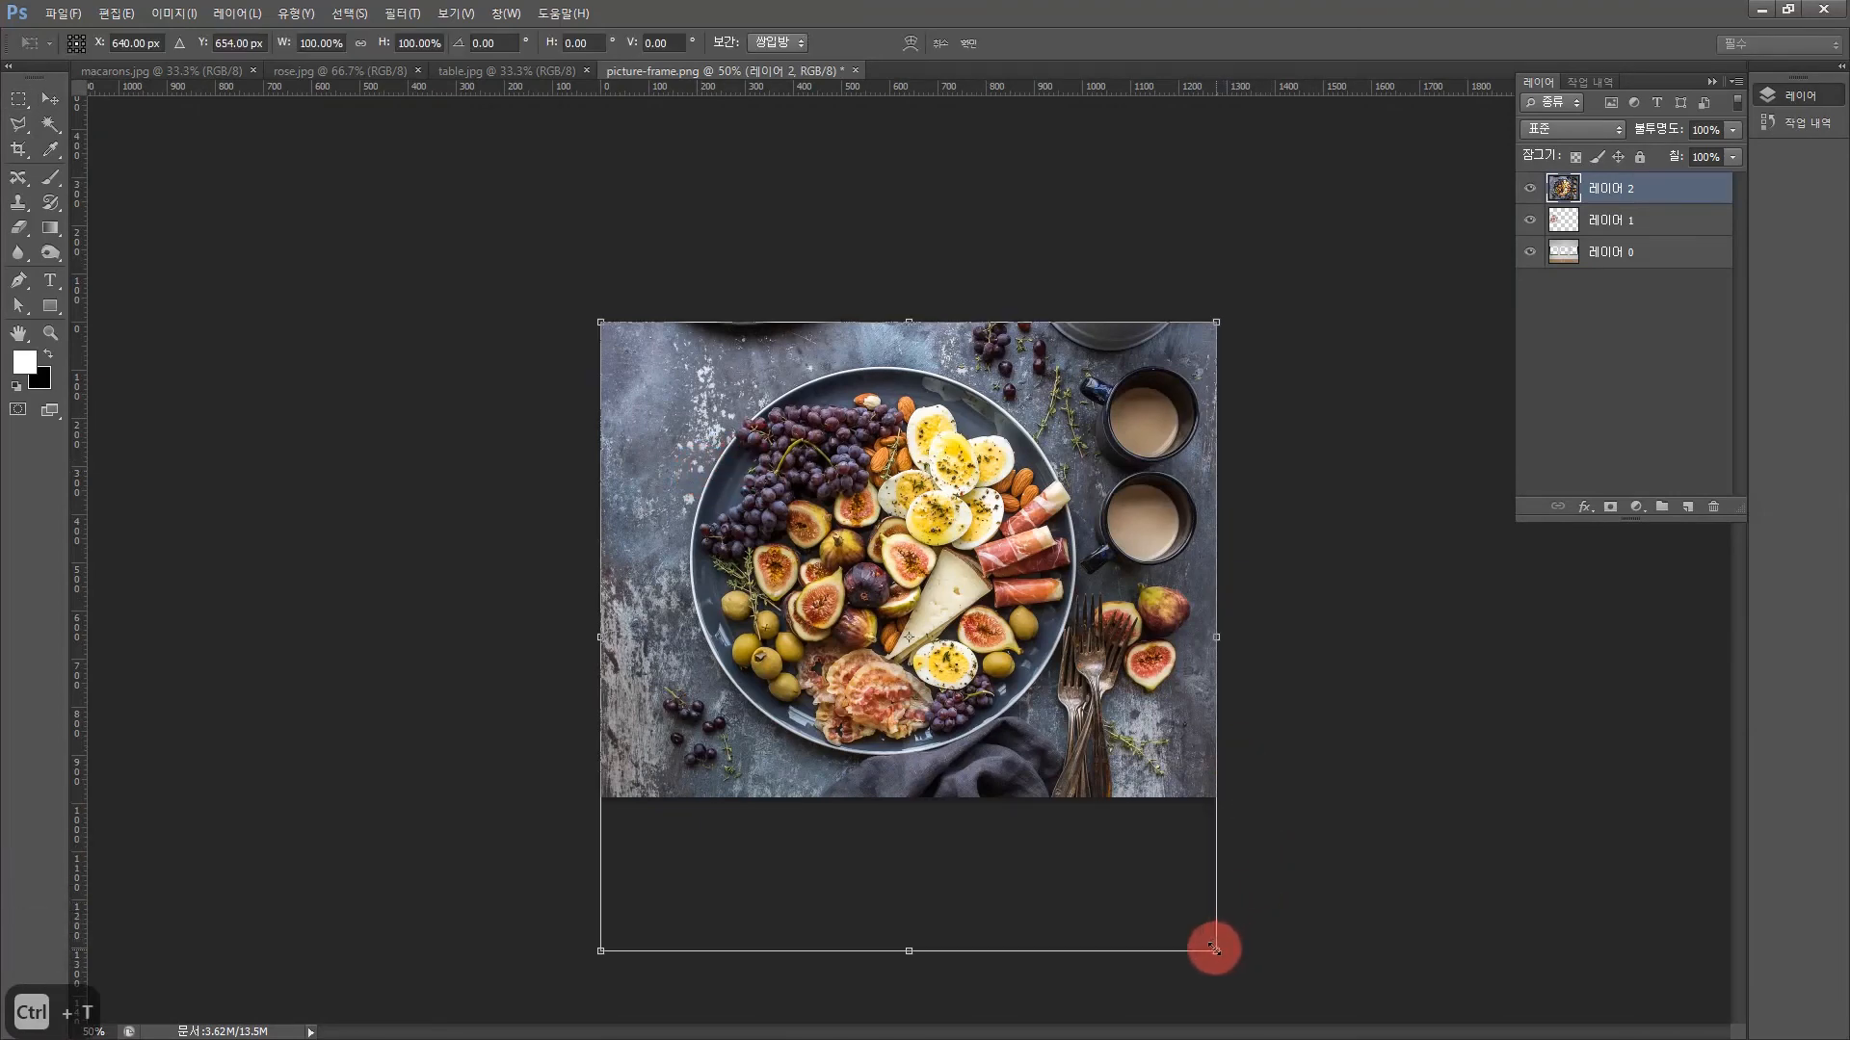
{"action": "left_click_drag", "start_coordinate": [1214, 949], "coordinate": [979, 651]}
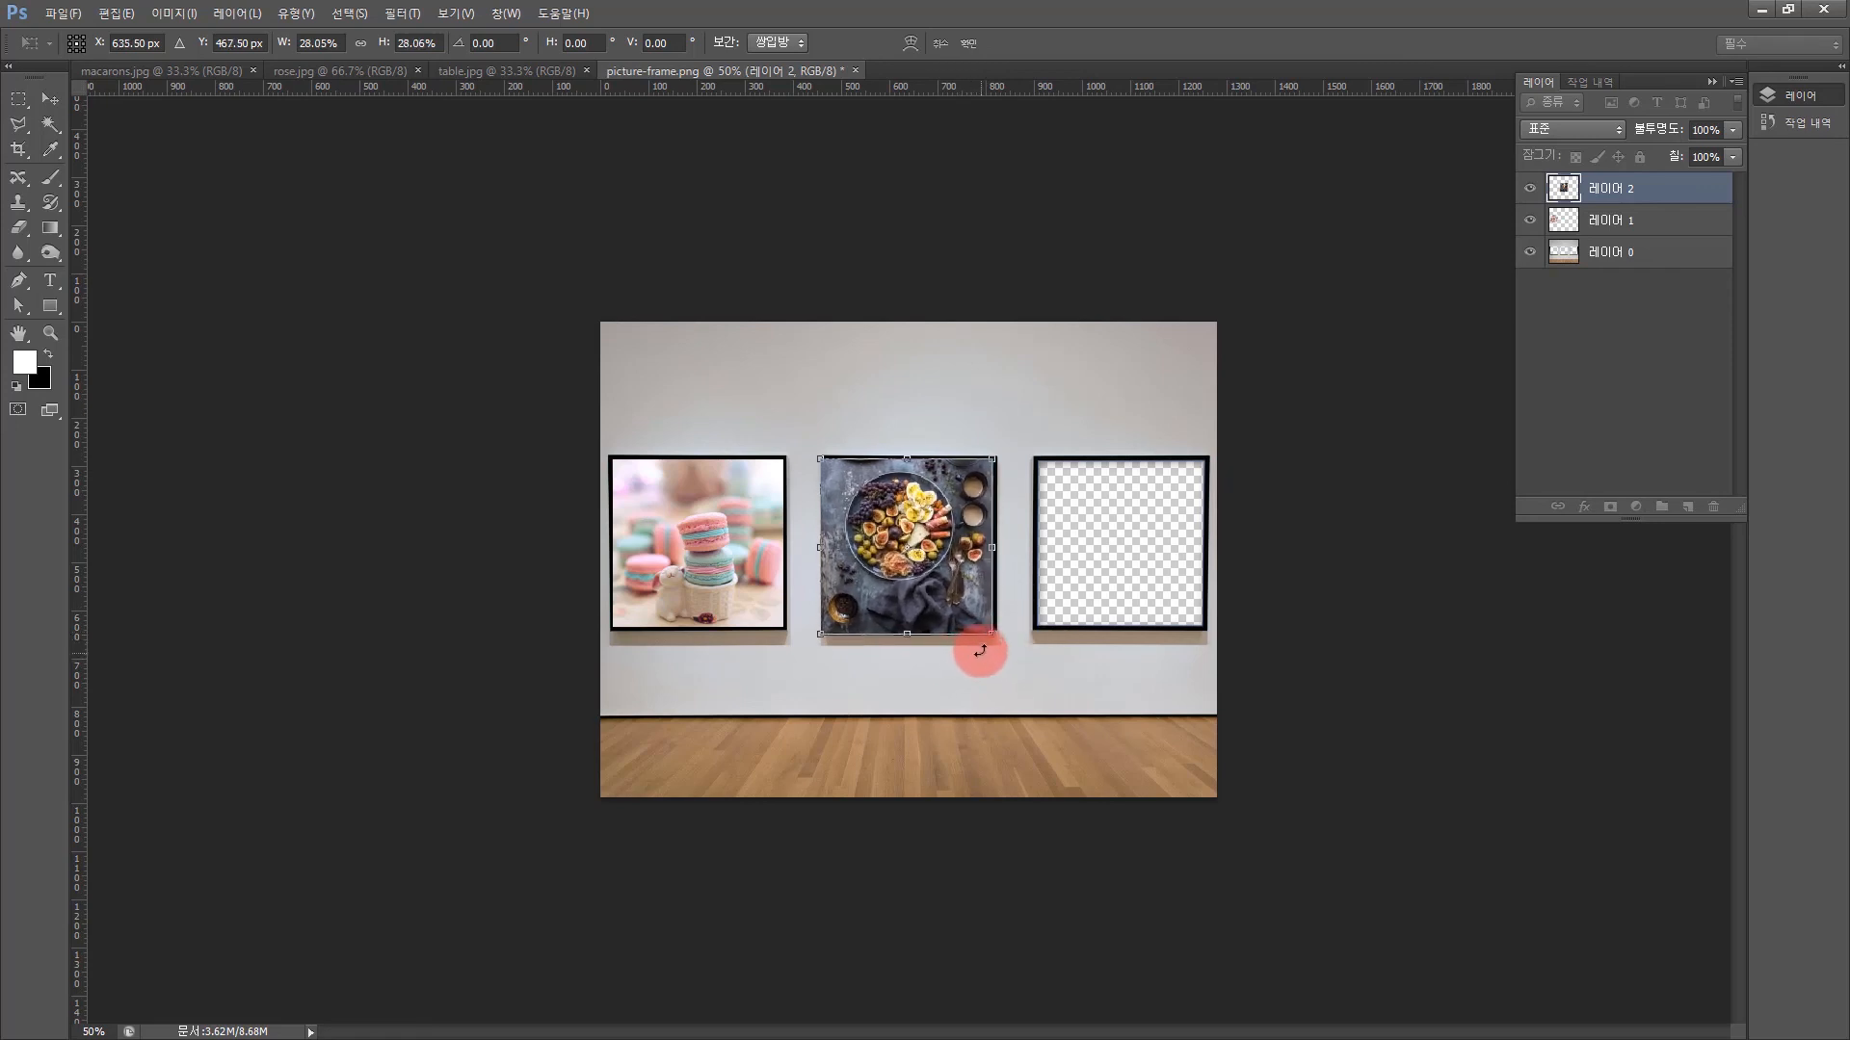
{"action": "key", "text": "Return"}
Enlarge the food picture to about 113.6%, shift it to cover the middle frame's opening, and apply the transform
{"action": "left_click", "coordinate": [50, 332]}
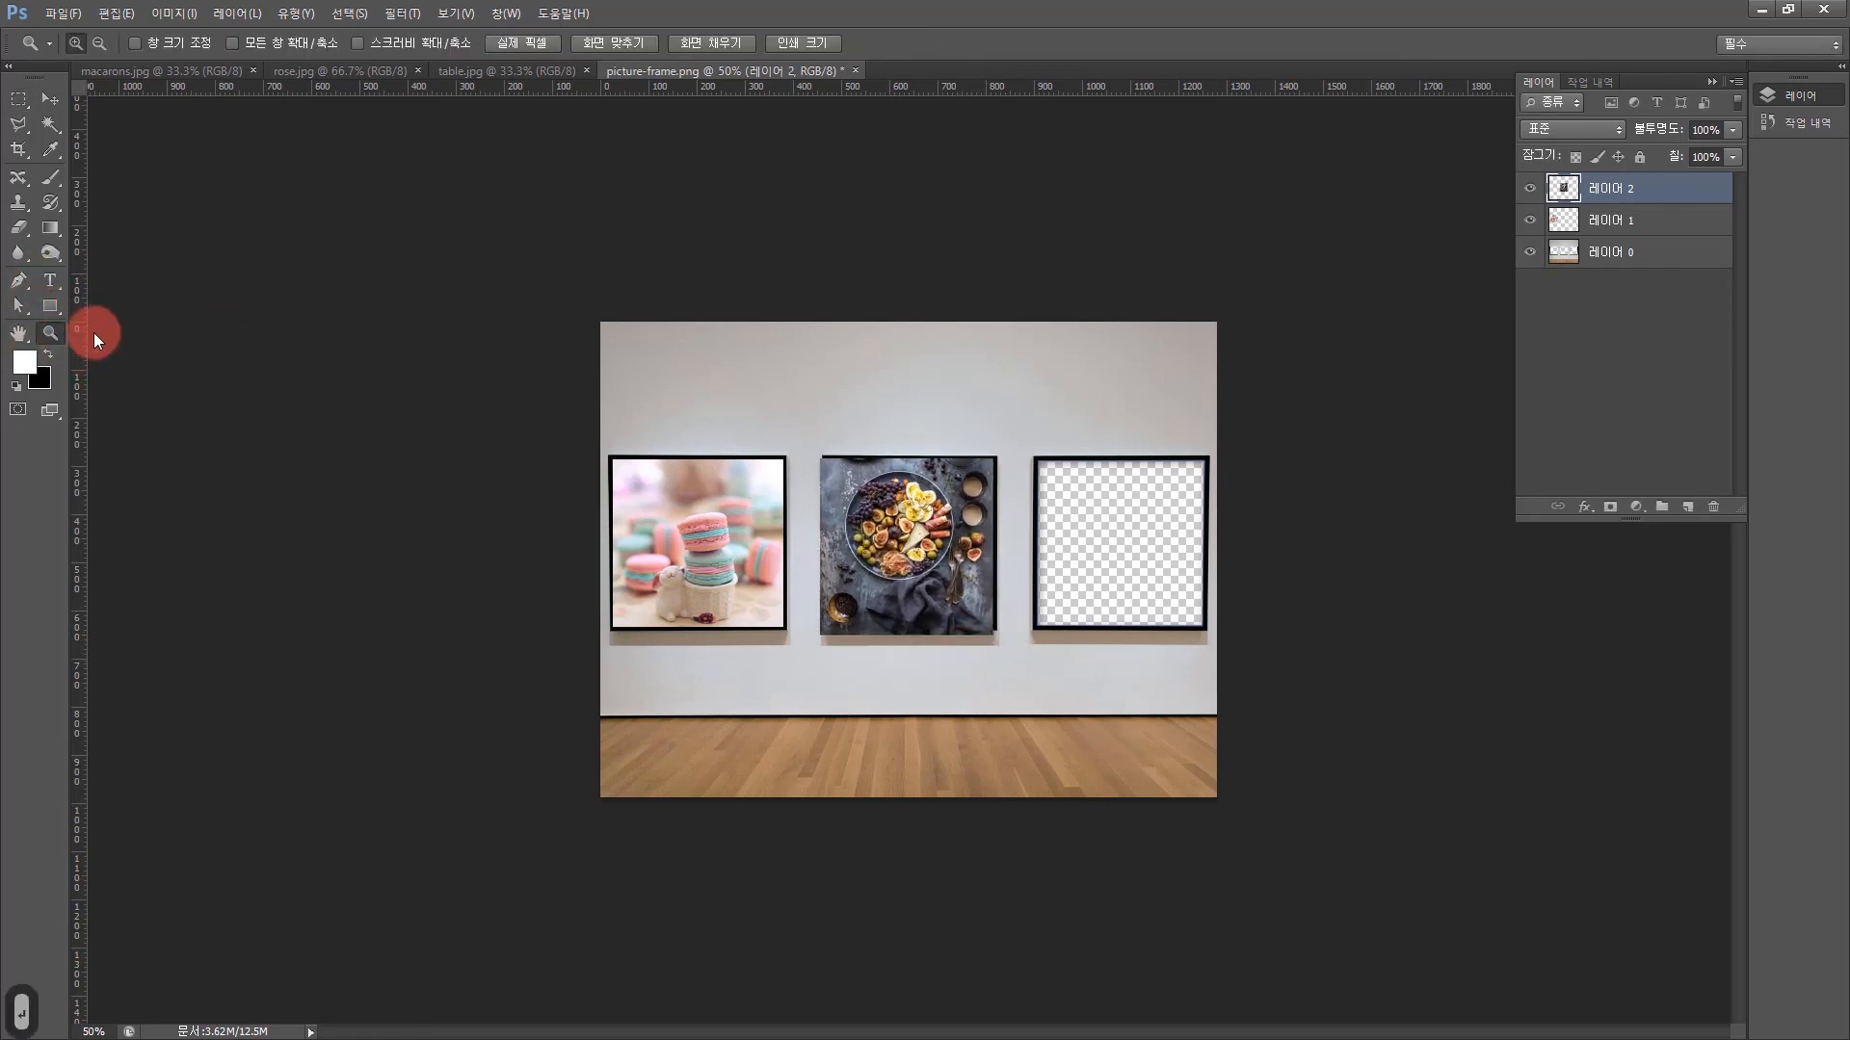
{"action": "left_click_drag", "start_coordinate": [744, 393], "coordinate": [1262, 777]}
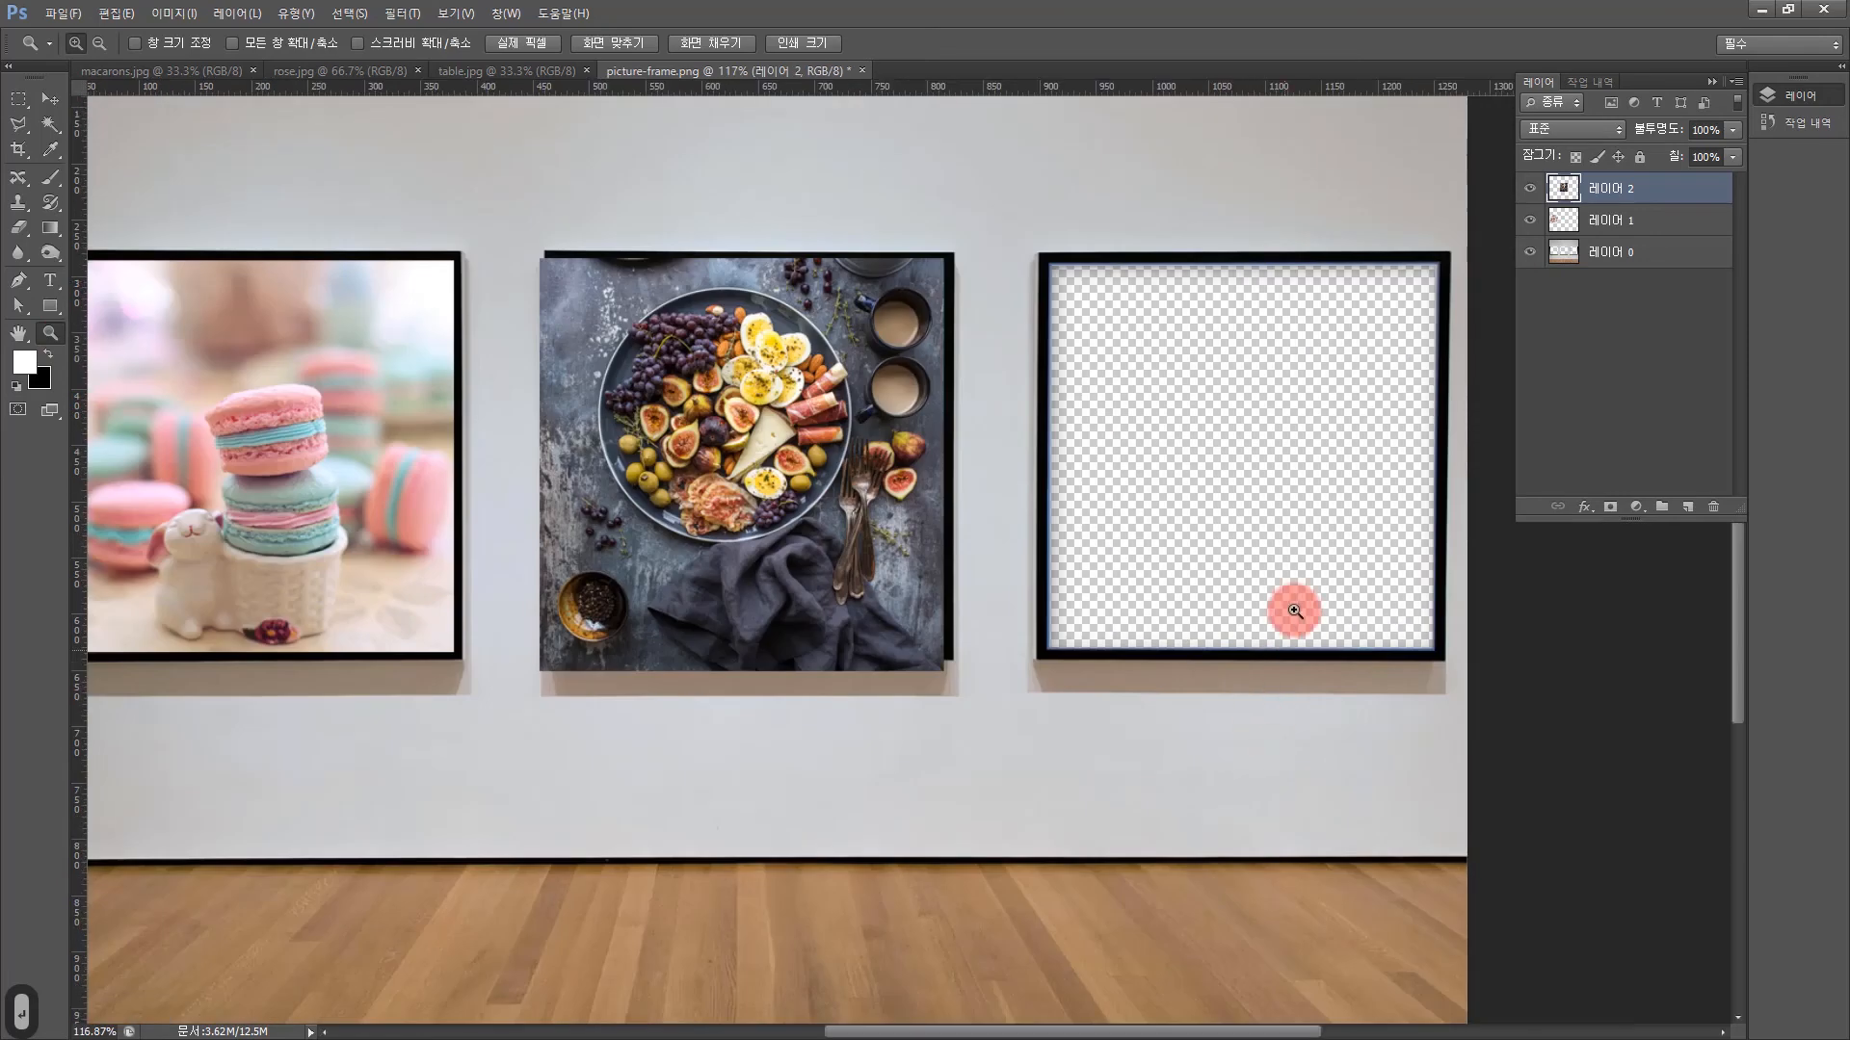
{"action": "left_click", "coordinate": [47, 100]}
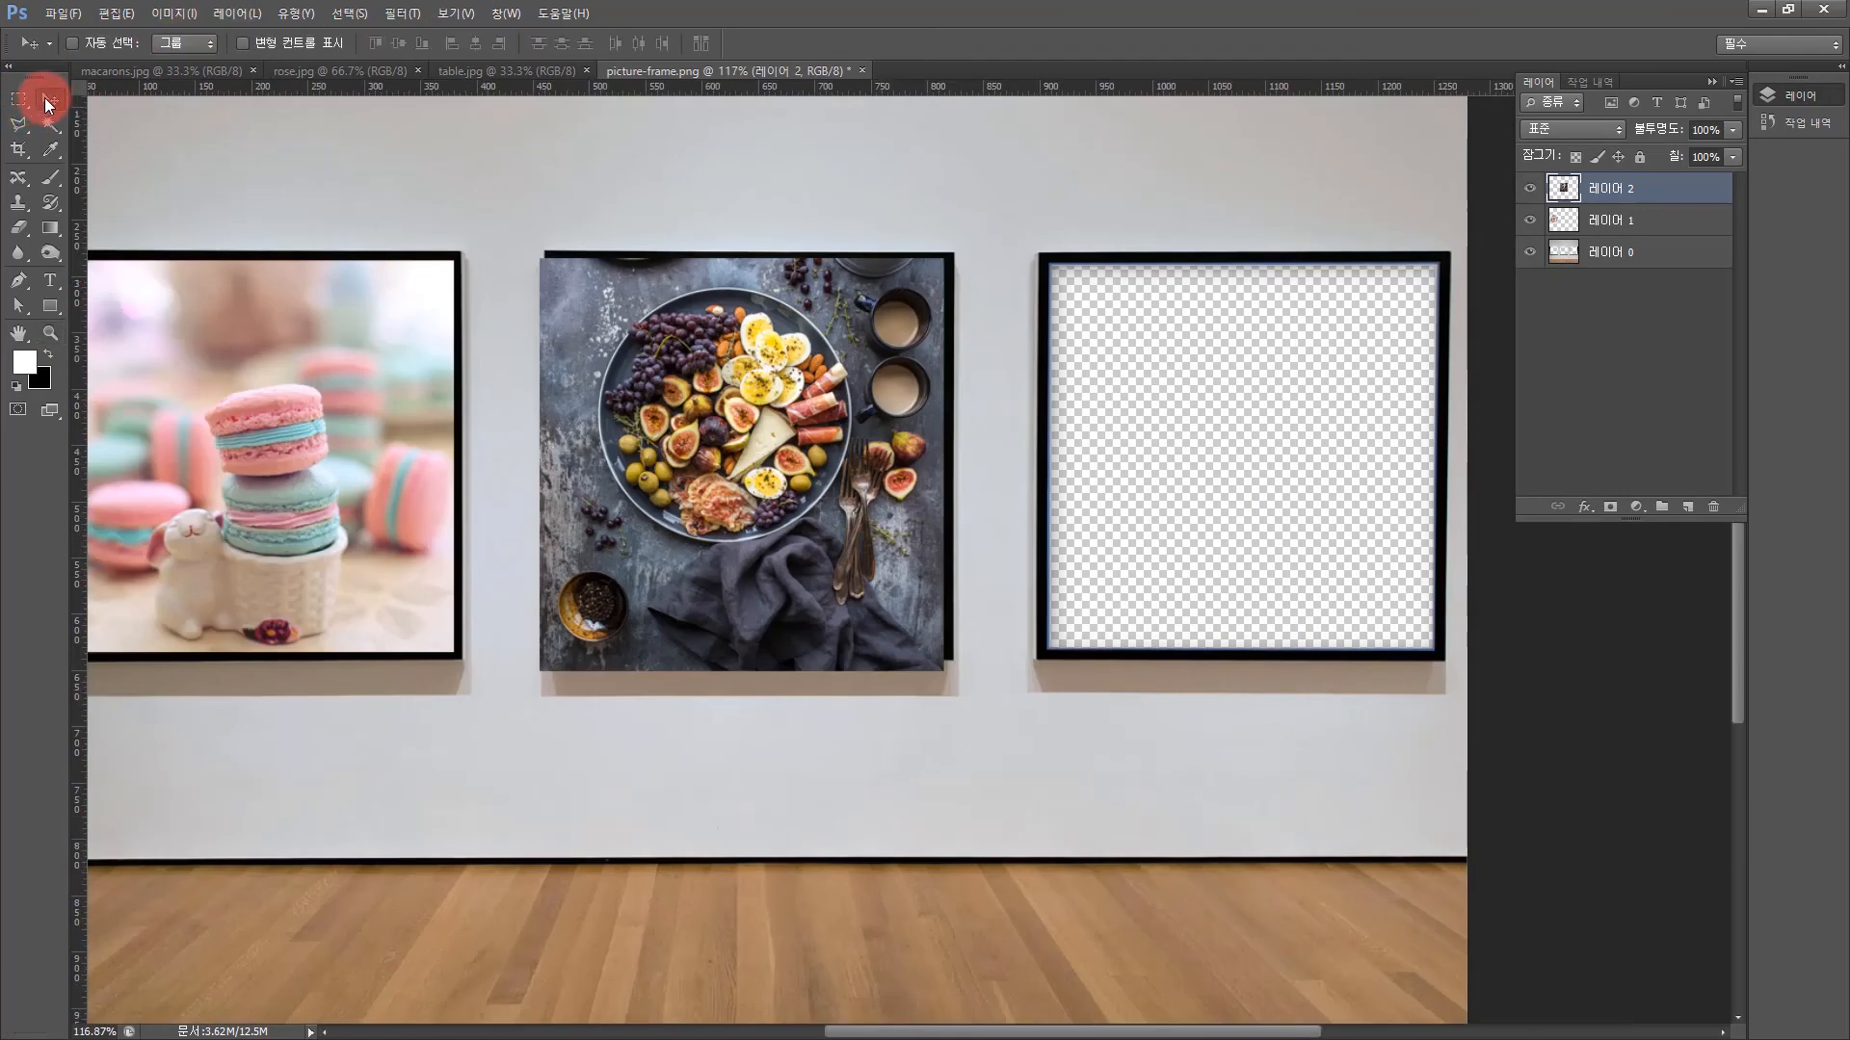
{"action": "key", "text": "ctrl+t"}
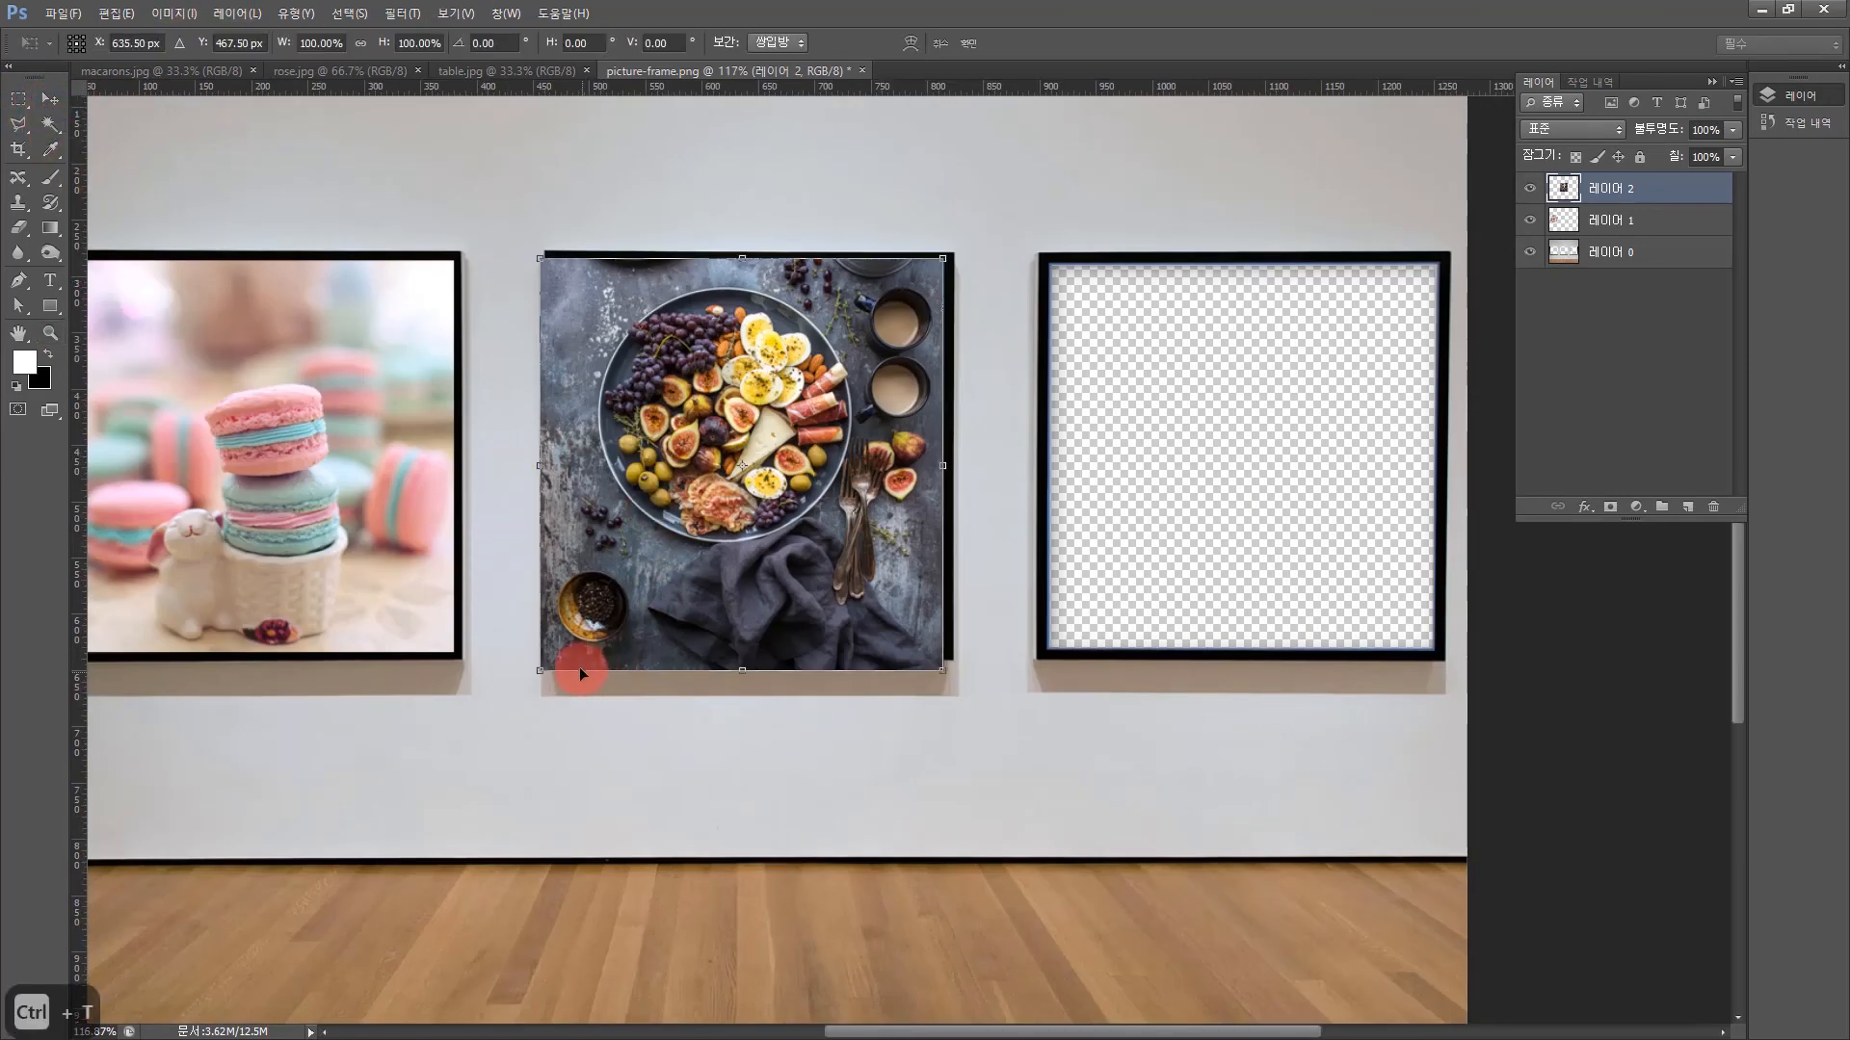
{"action": "left_click_drag", "start_coordinate": [542, 667], "coordinate": [486, 731]}
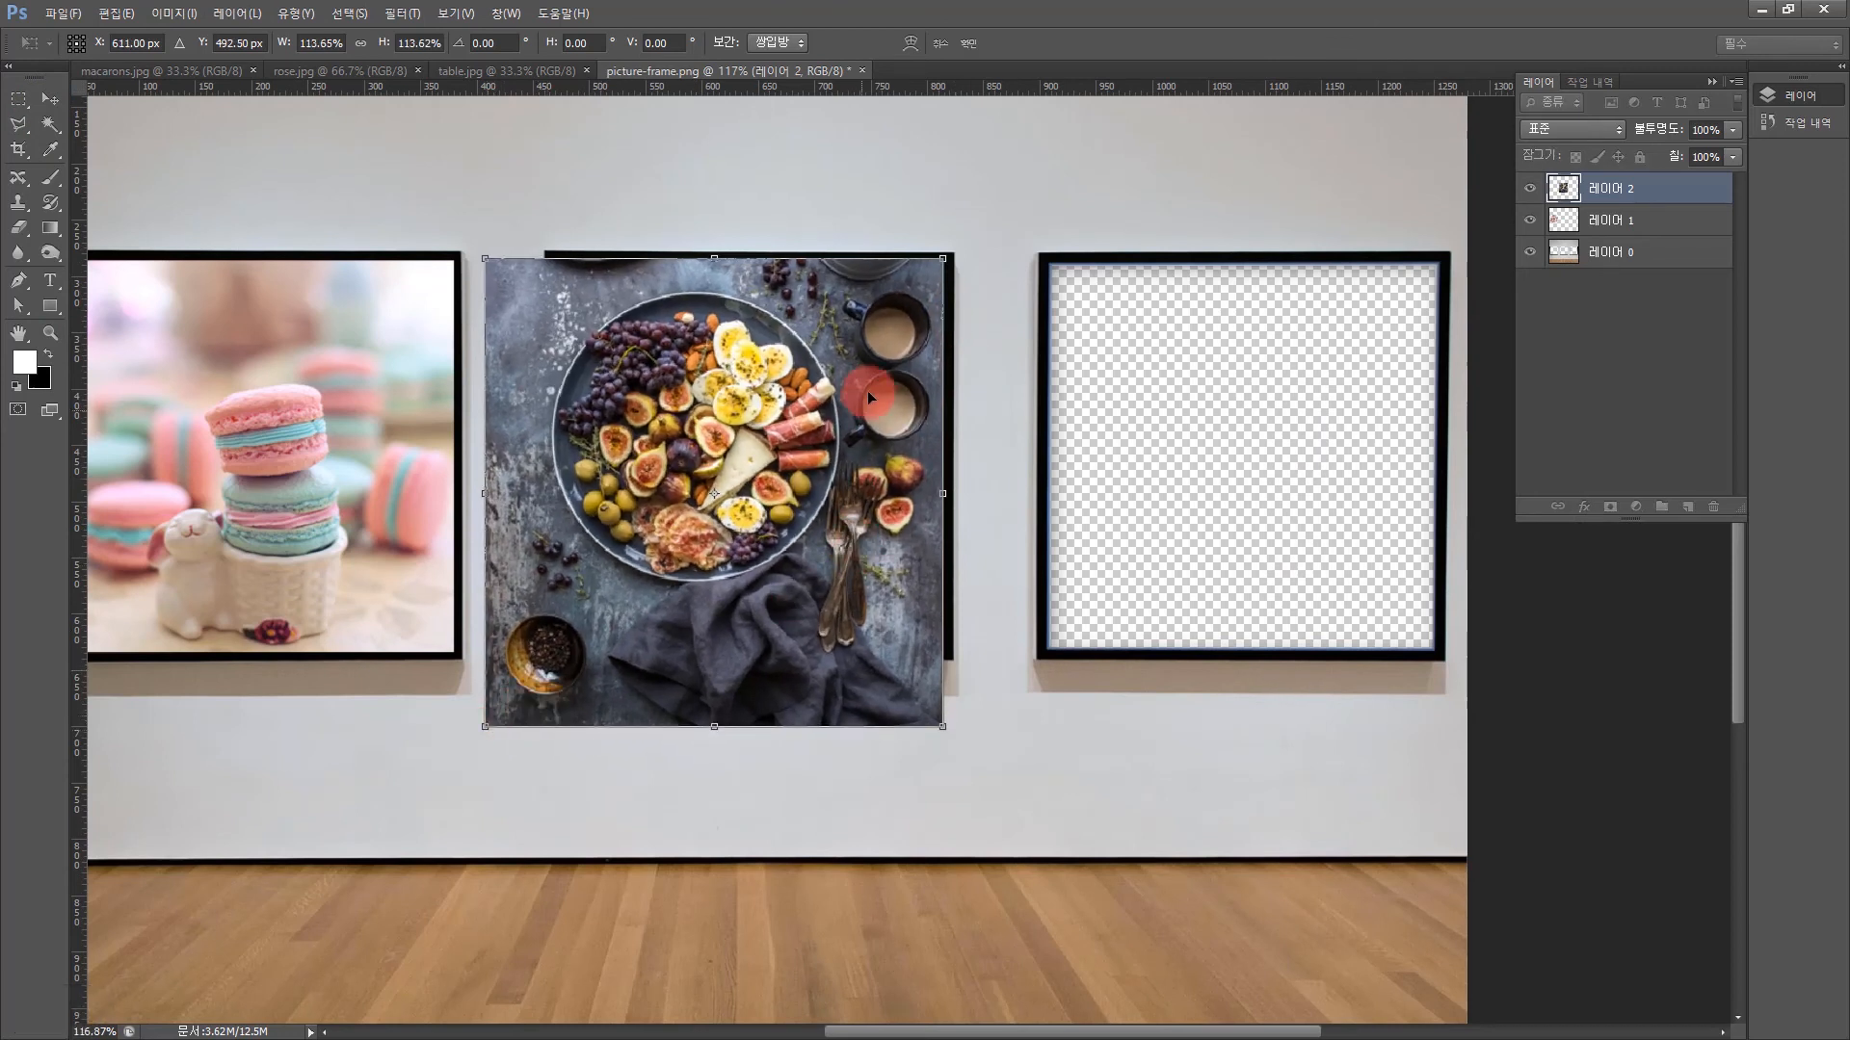
{"action": "left_click_drag", "start_coordinate": [867, 390], "coordinate": [899, 359]}
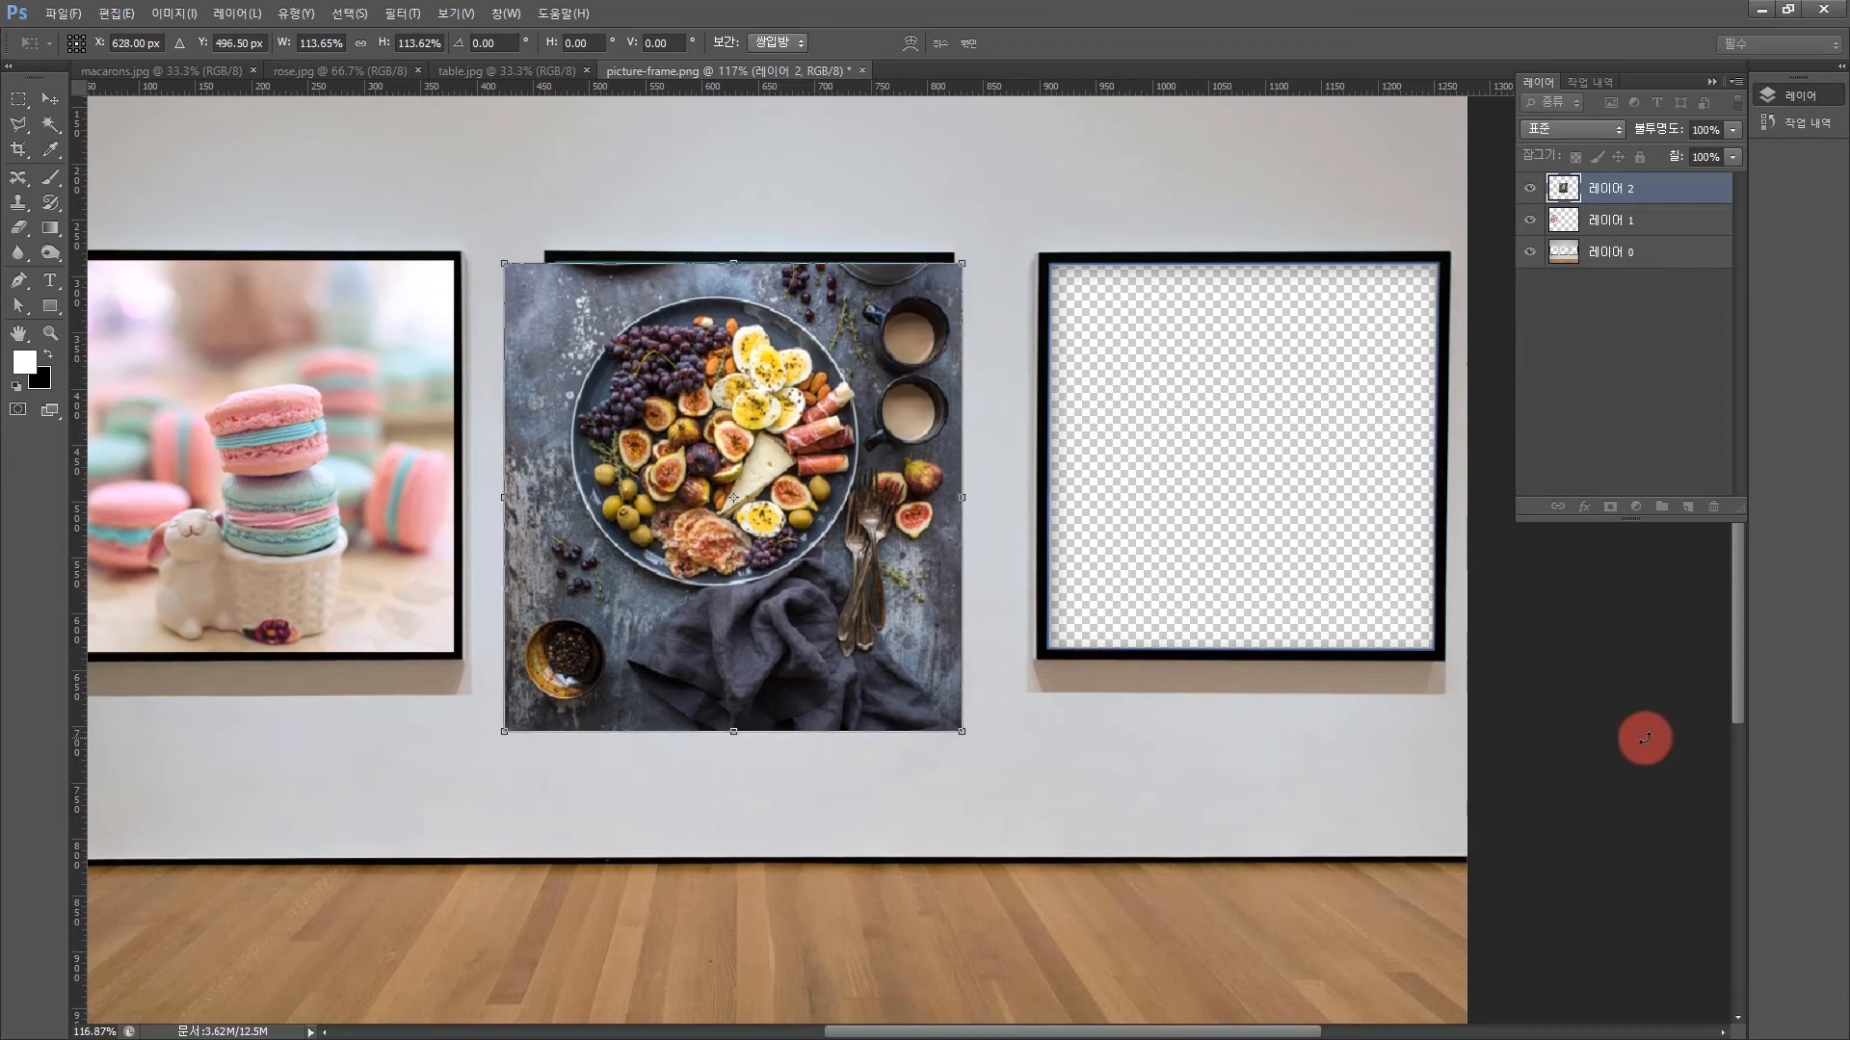
{"action": "key", "text": "Return"}
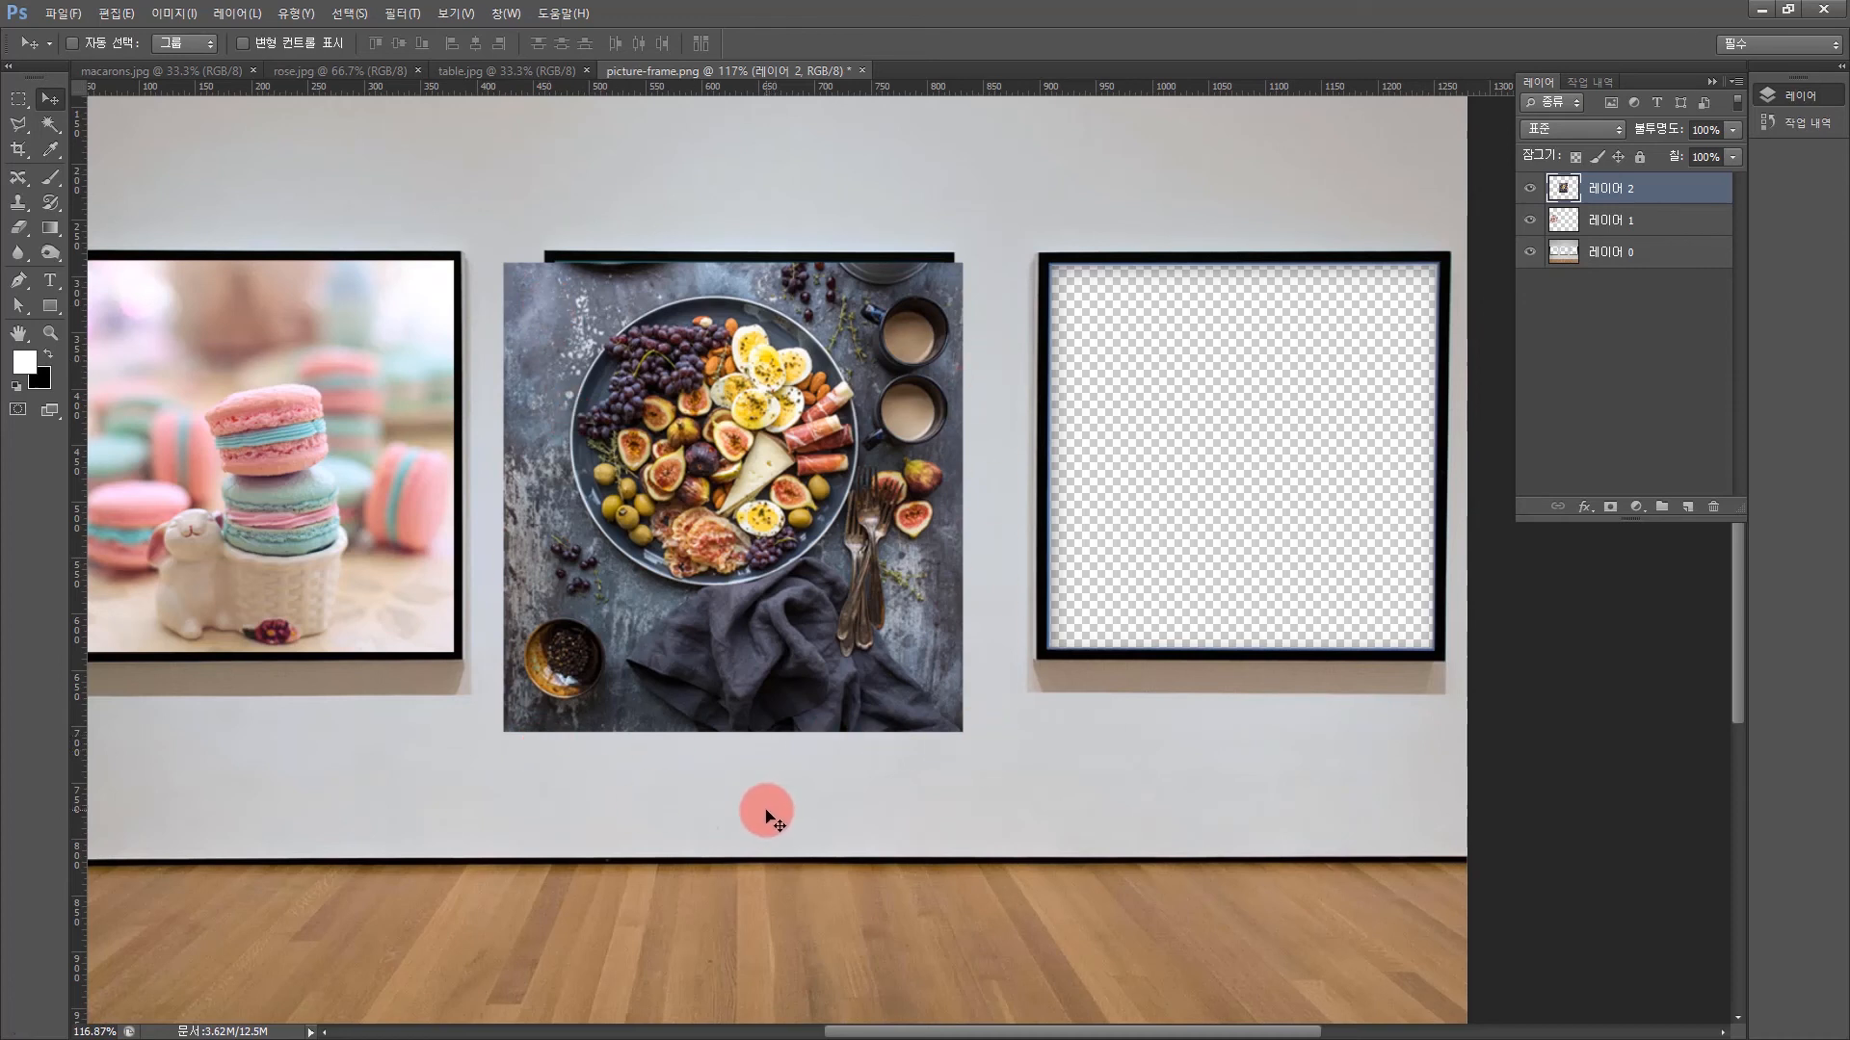
Lower the food layer's opacity to 37% and delete rectangular selections of the picture overlapping the middle frame's left, right and bottom borders
{"action": "left_click", "coordinate": [1732, 129]}
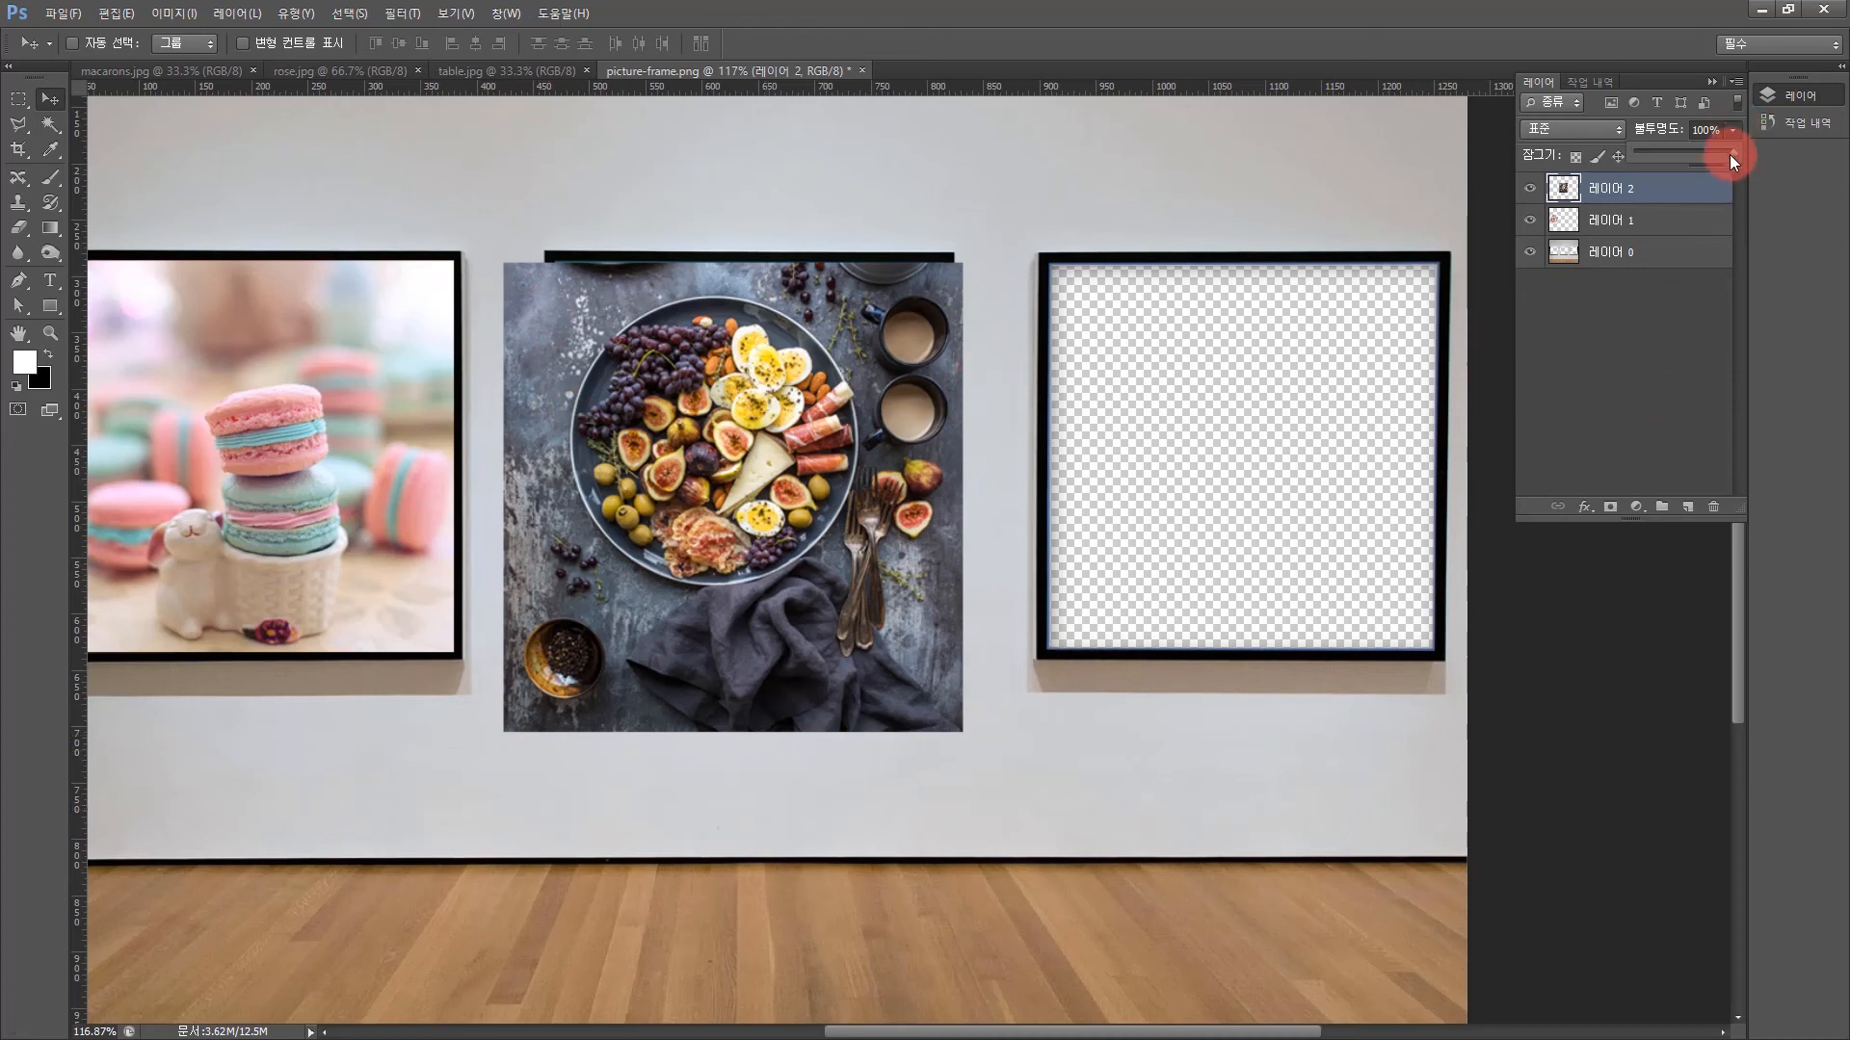
{"action": "left_click_drag", "start_coordinate": [1732, 152], "coordinate": [1673, 166]}
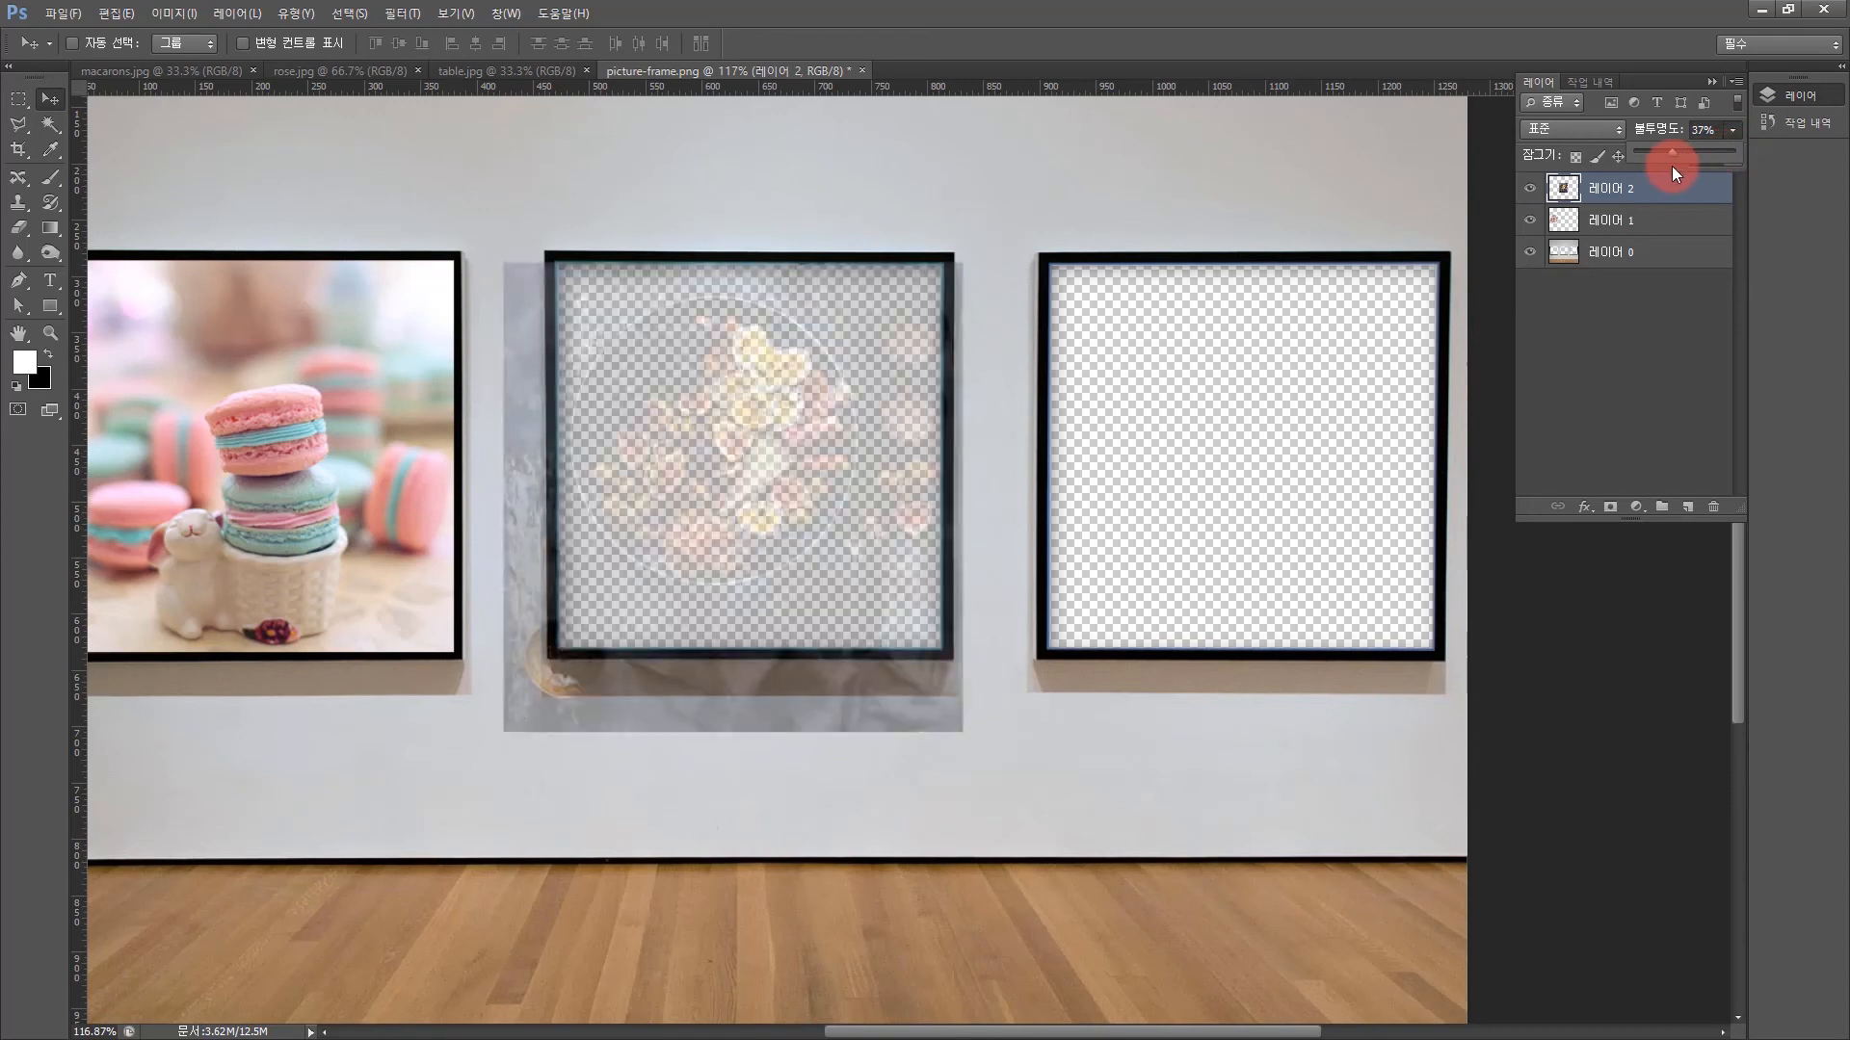
{"action": "left_click", "coordinate": [19, 100]}
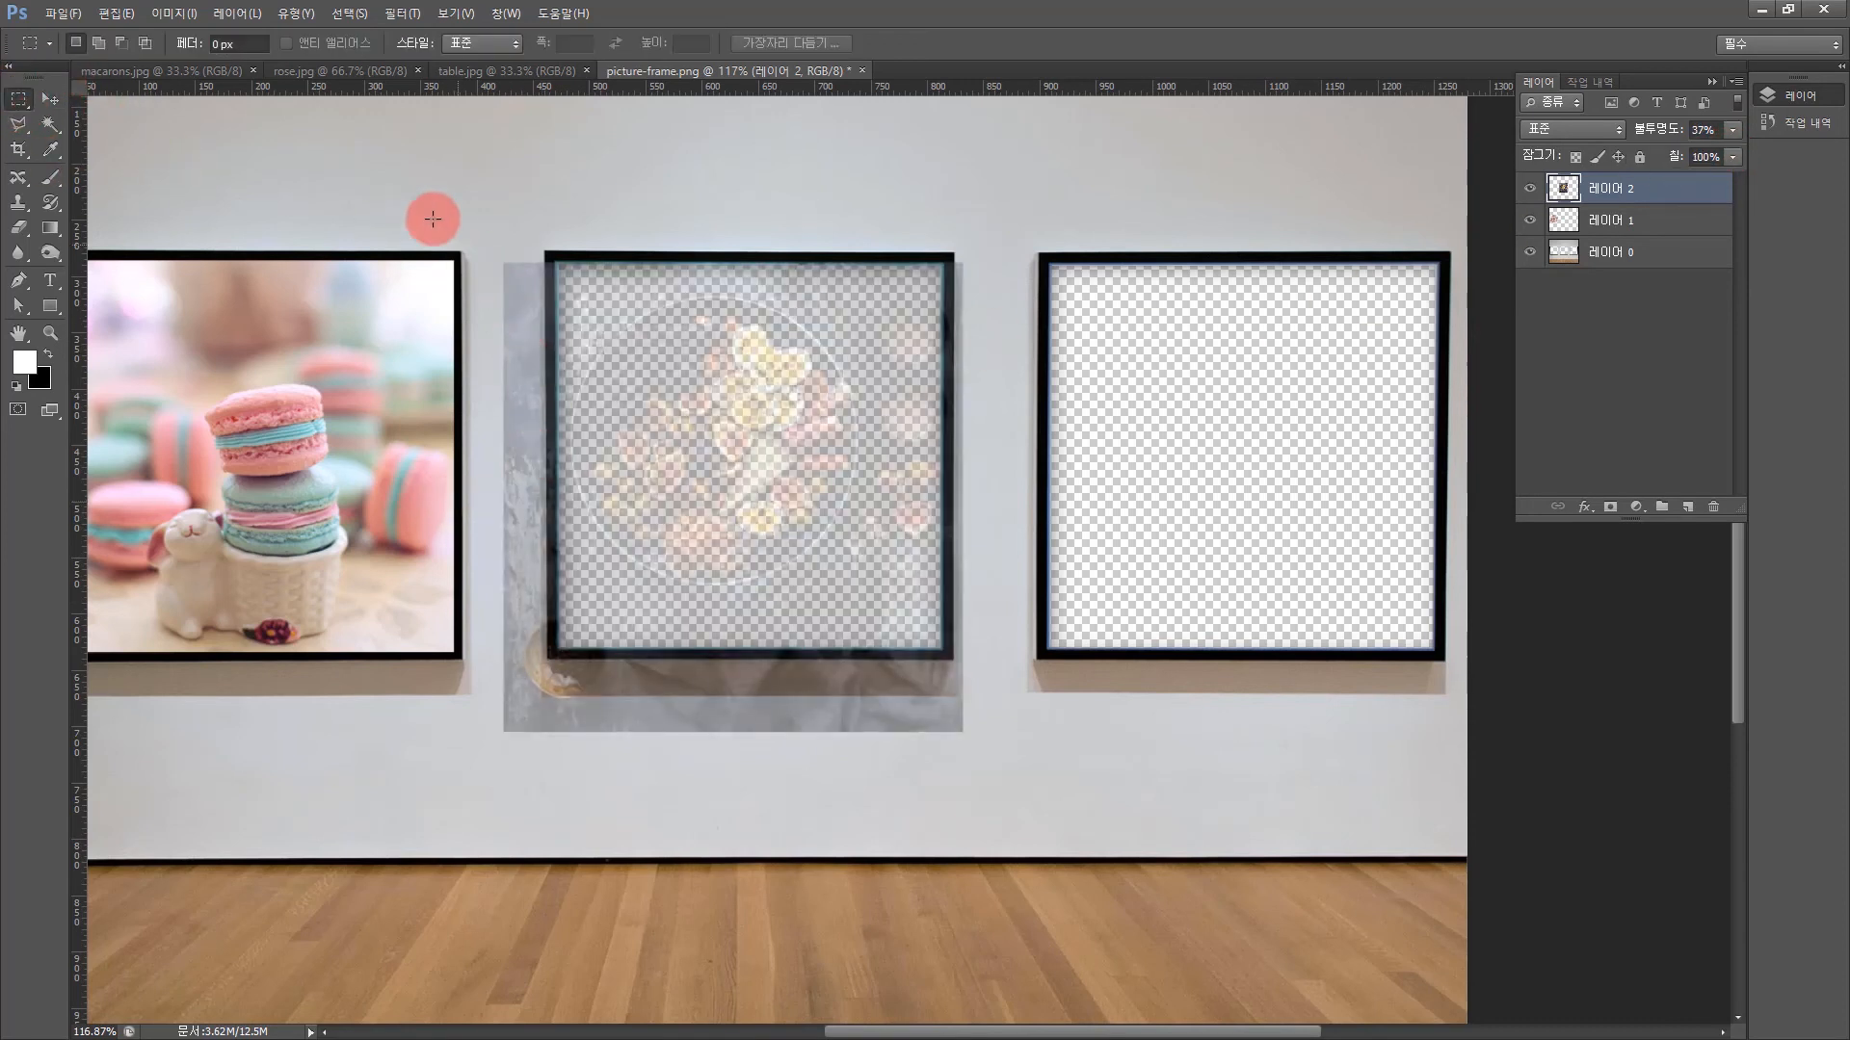
{"action": "left_click_drag", "start_coordinate": [391, 161], "coordinate": [547, 863]}
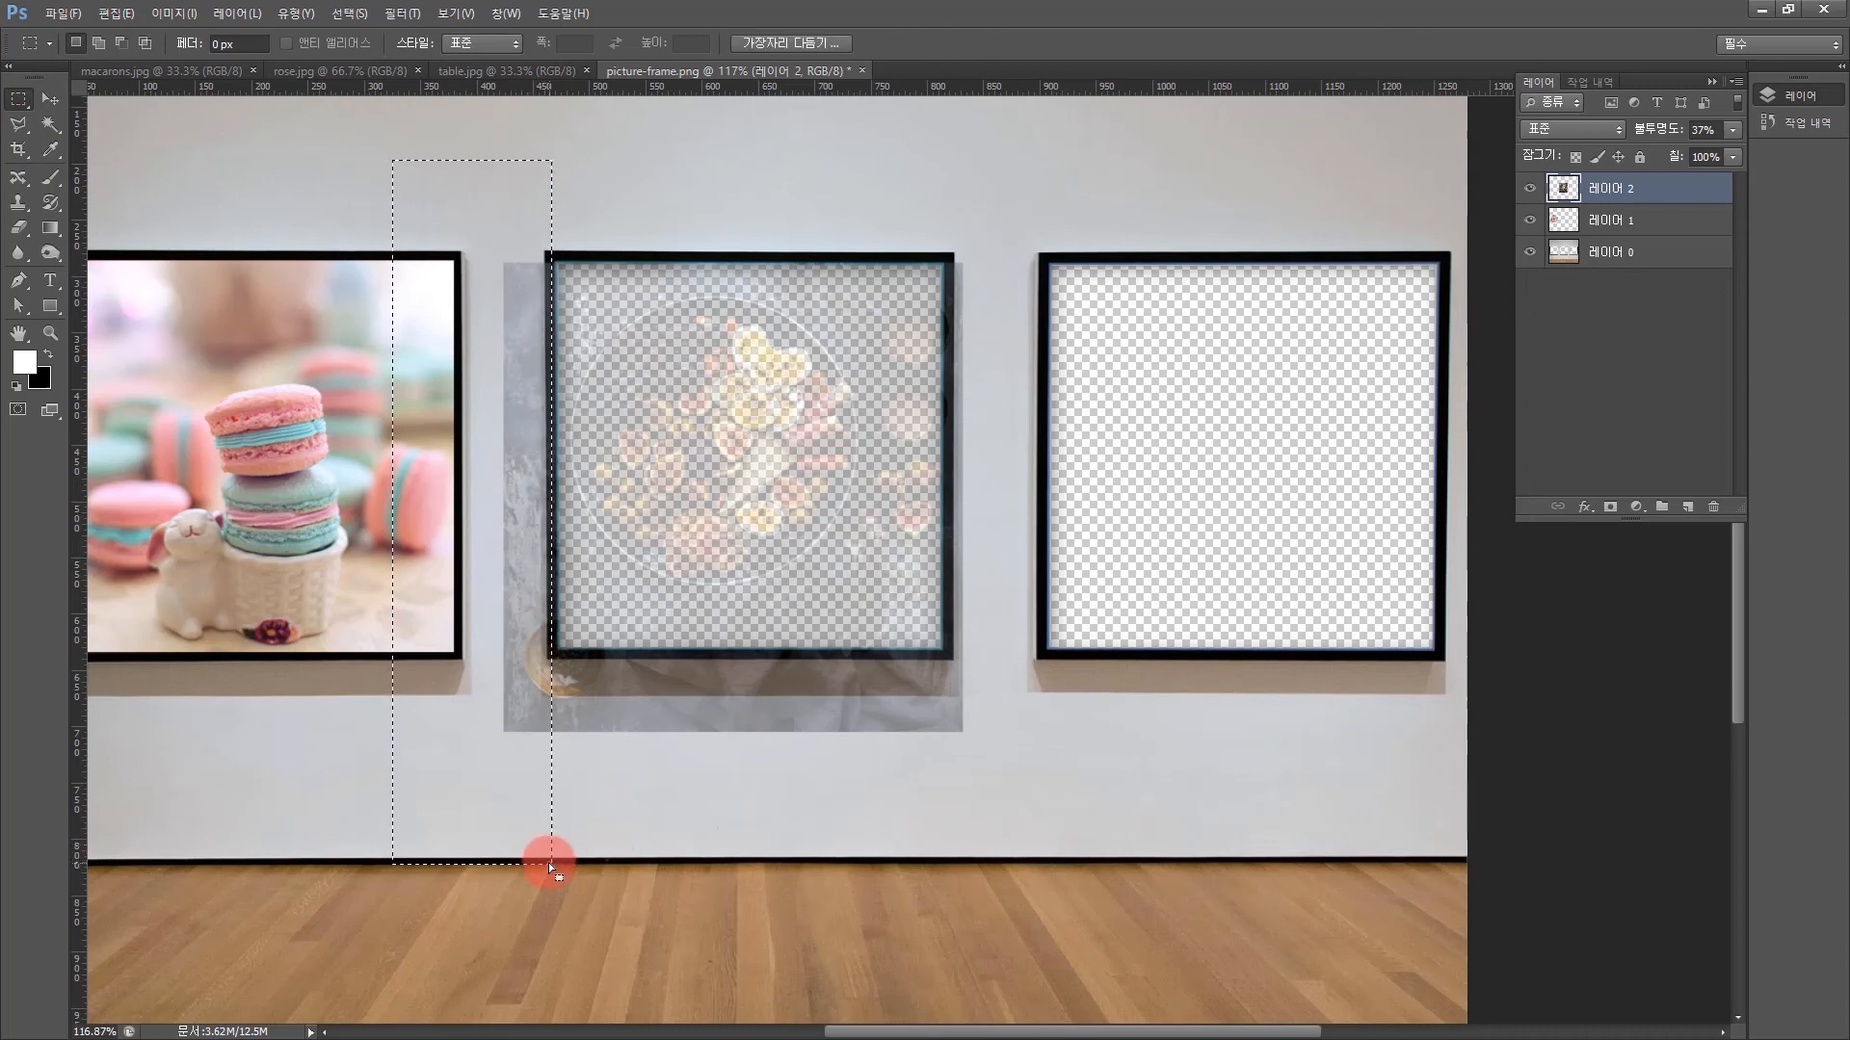
{"action": "key", "text": "Delete"}
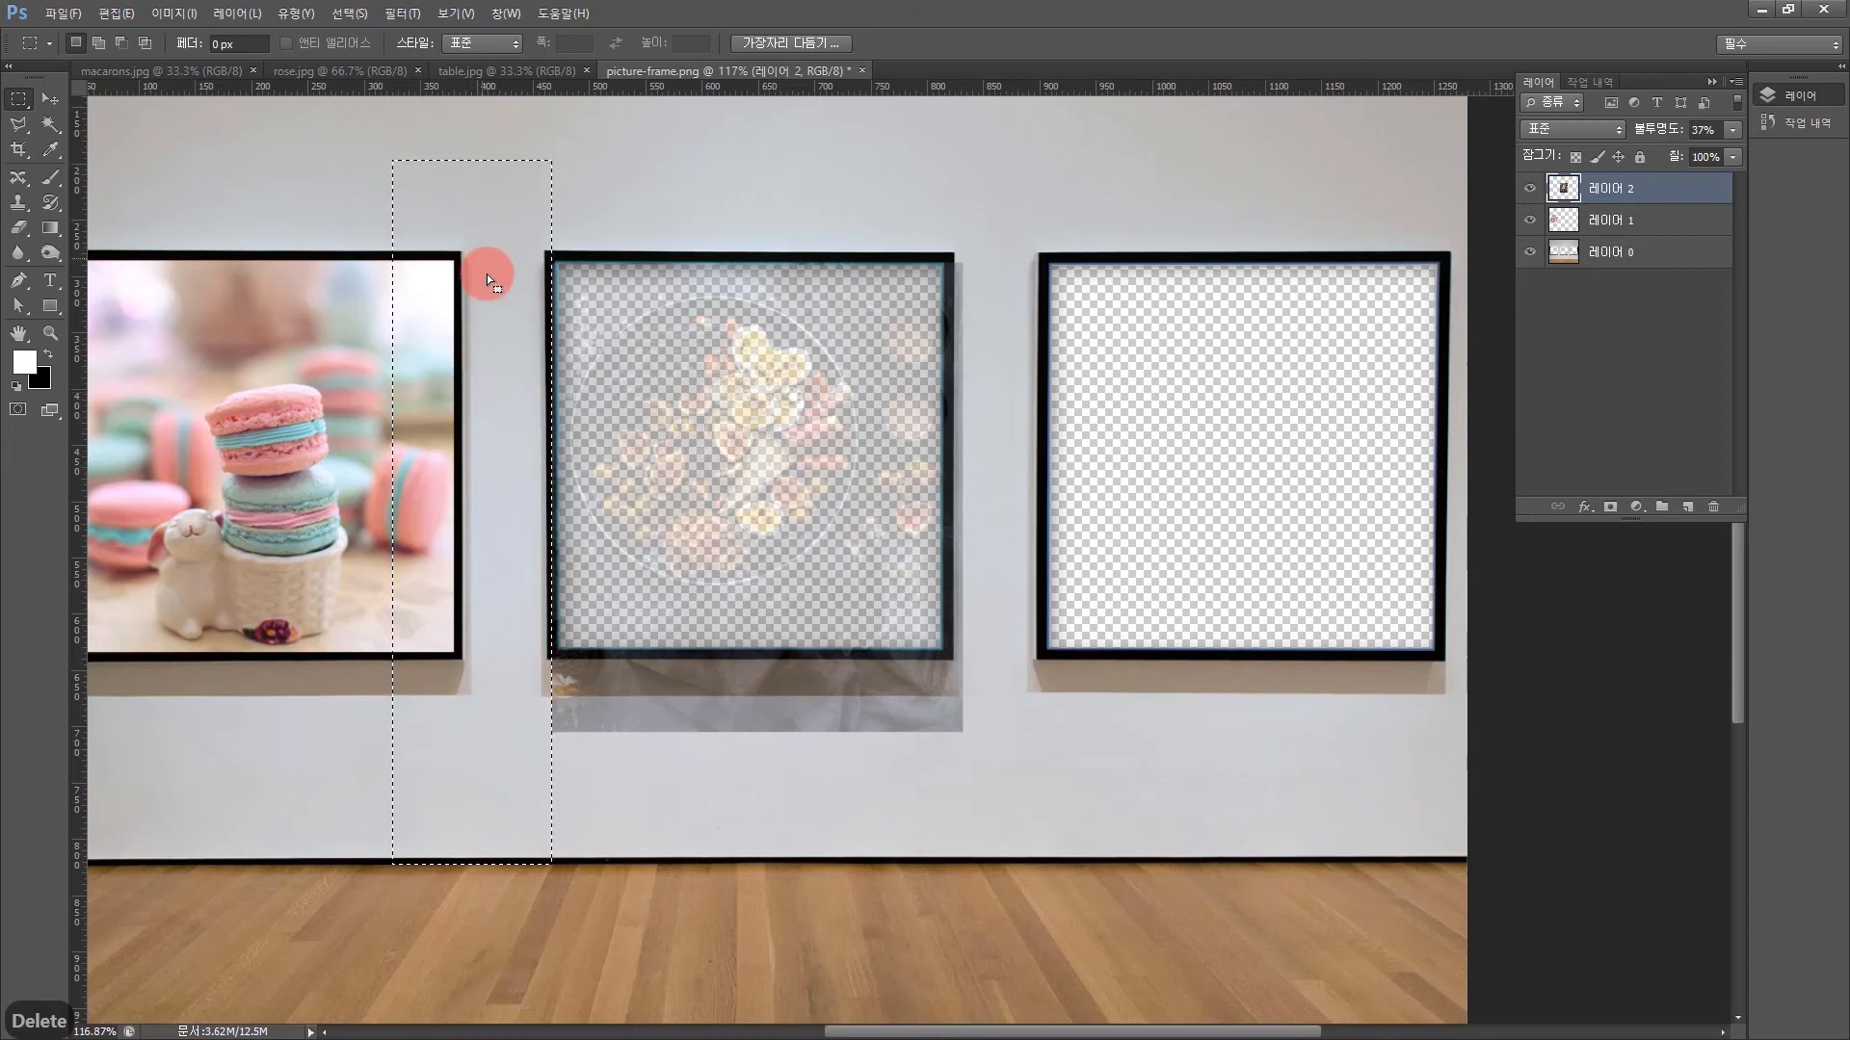
{"action": "left_click_drag", "start_coordinate": [493, 206], "coordinate": [1041, 204]}
{"action": "key", "text": "Delete"}
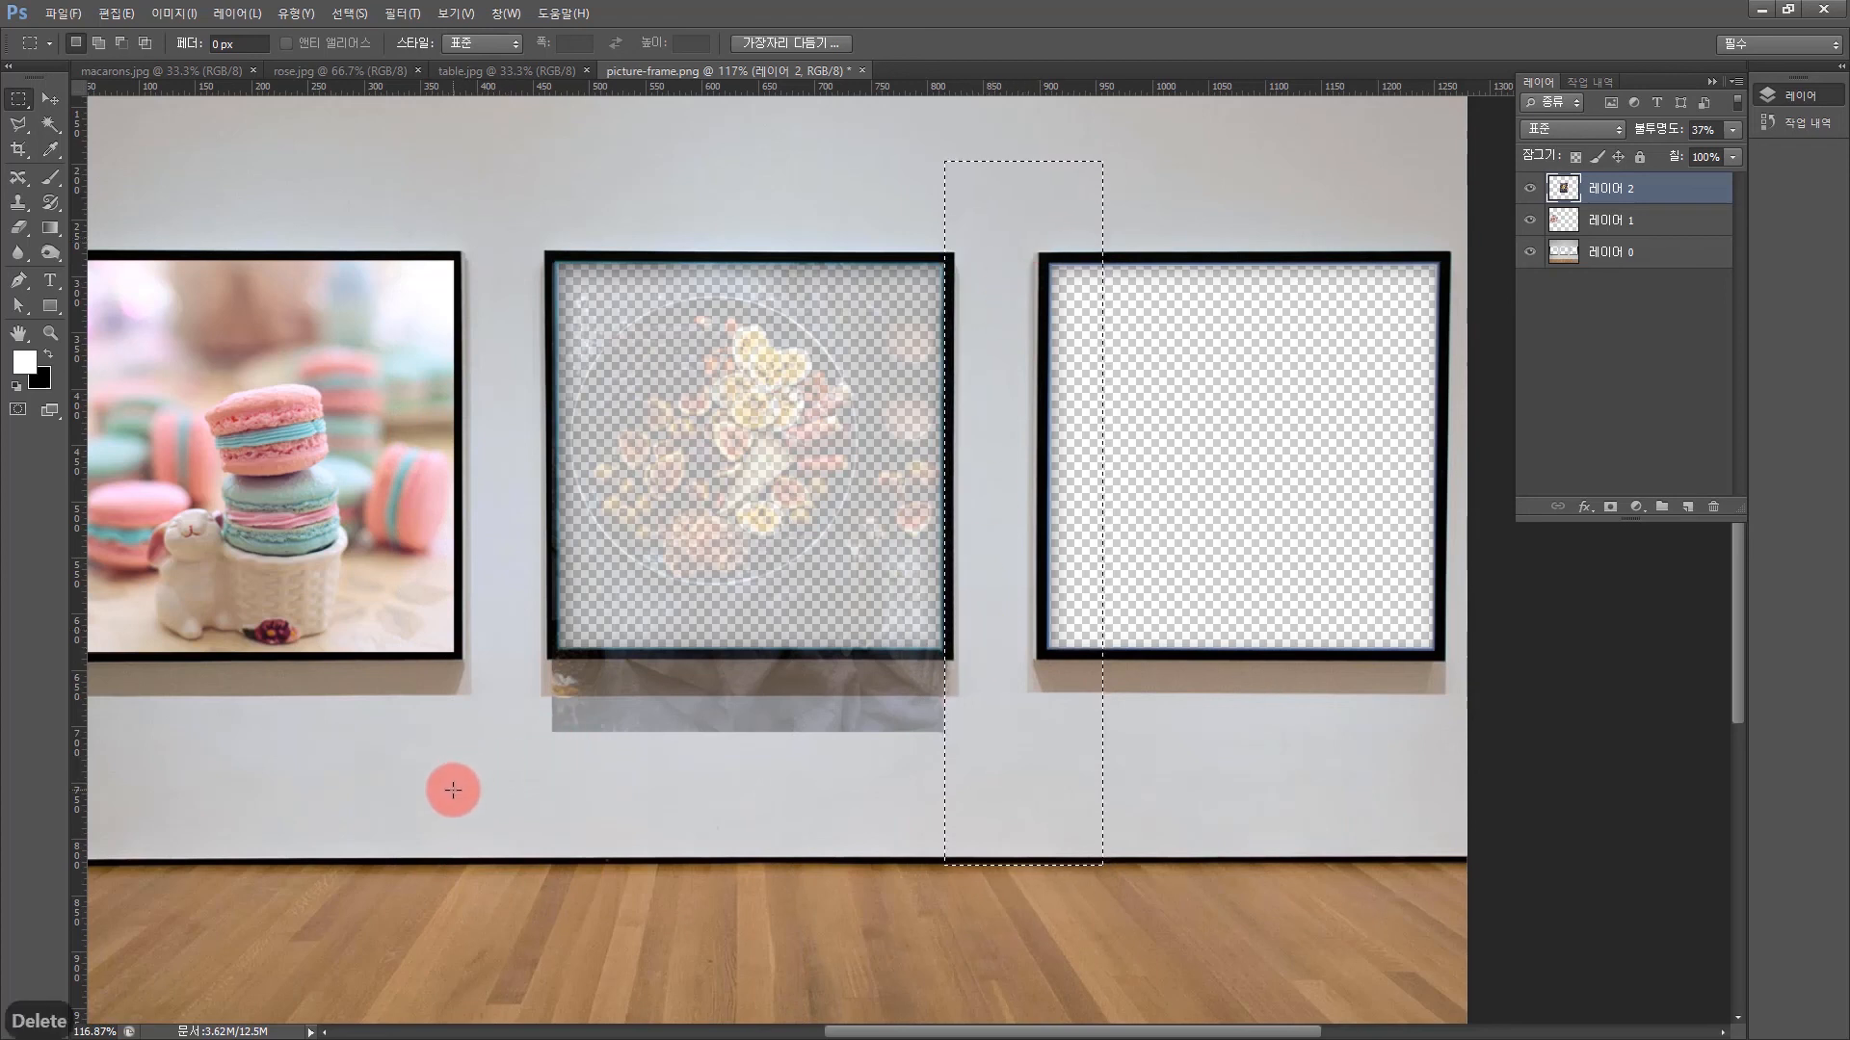
{"action": "left_click_drag", "start_coordinate": [432, 795], "coordinate": [1128, 651]}
{"action": "key", "text": "Delete"}
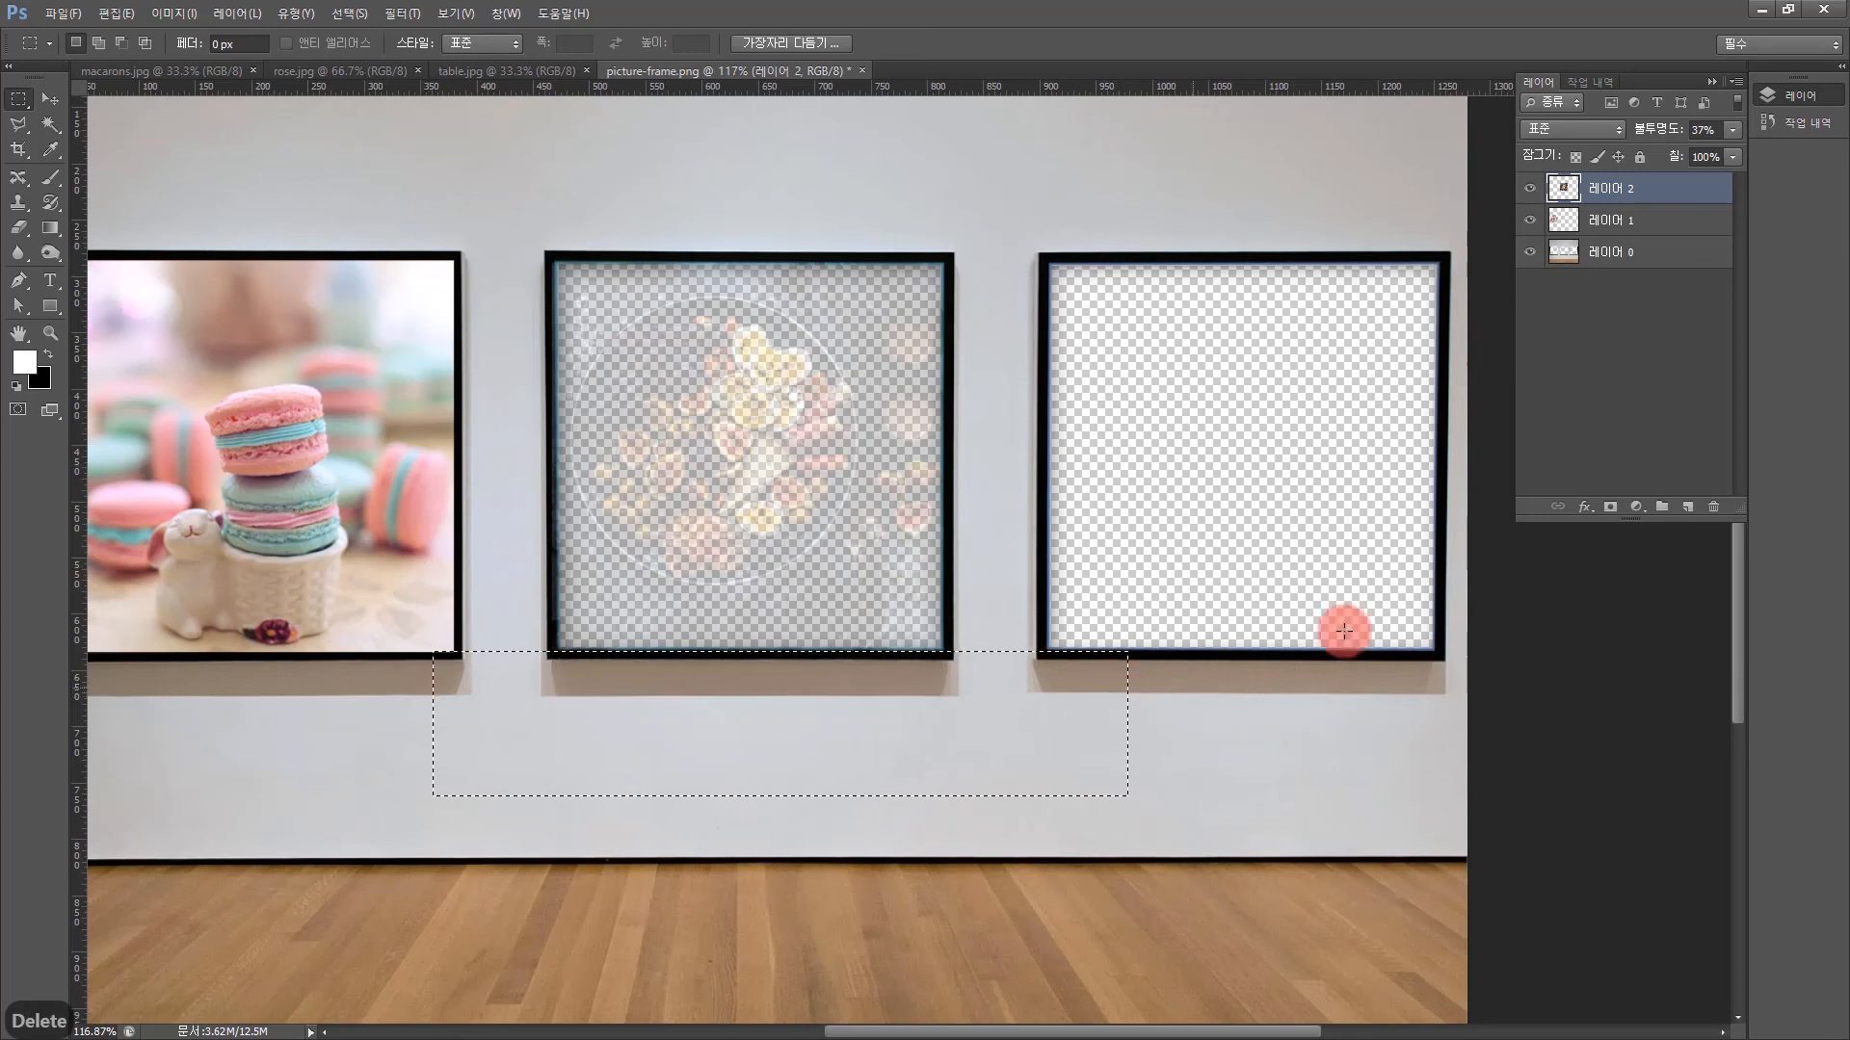
Restore the food layer's opacity to 100% and clear the selection
{"action": "left_click", "coordinate": [1724, 134]}
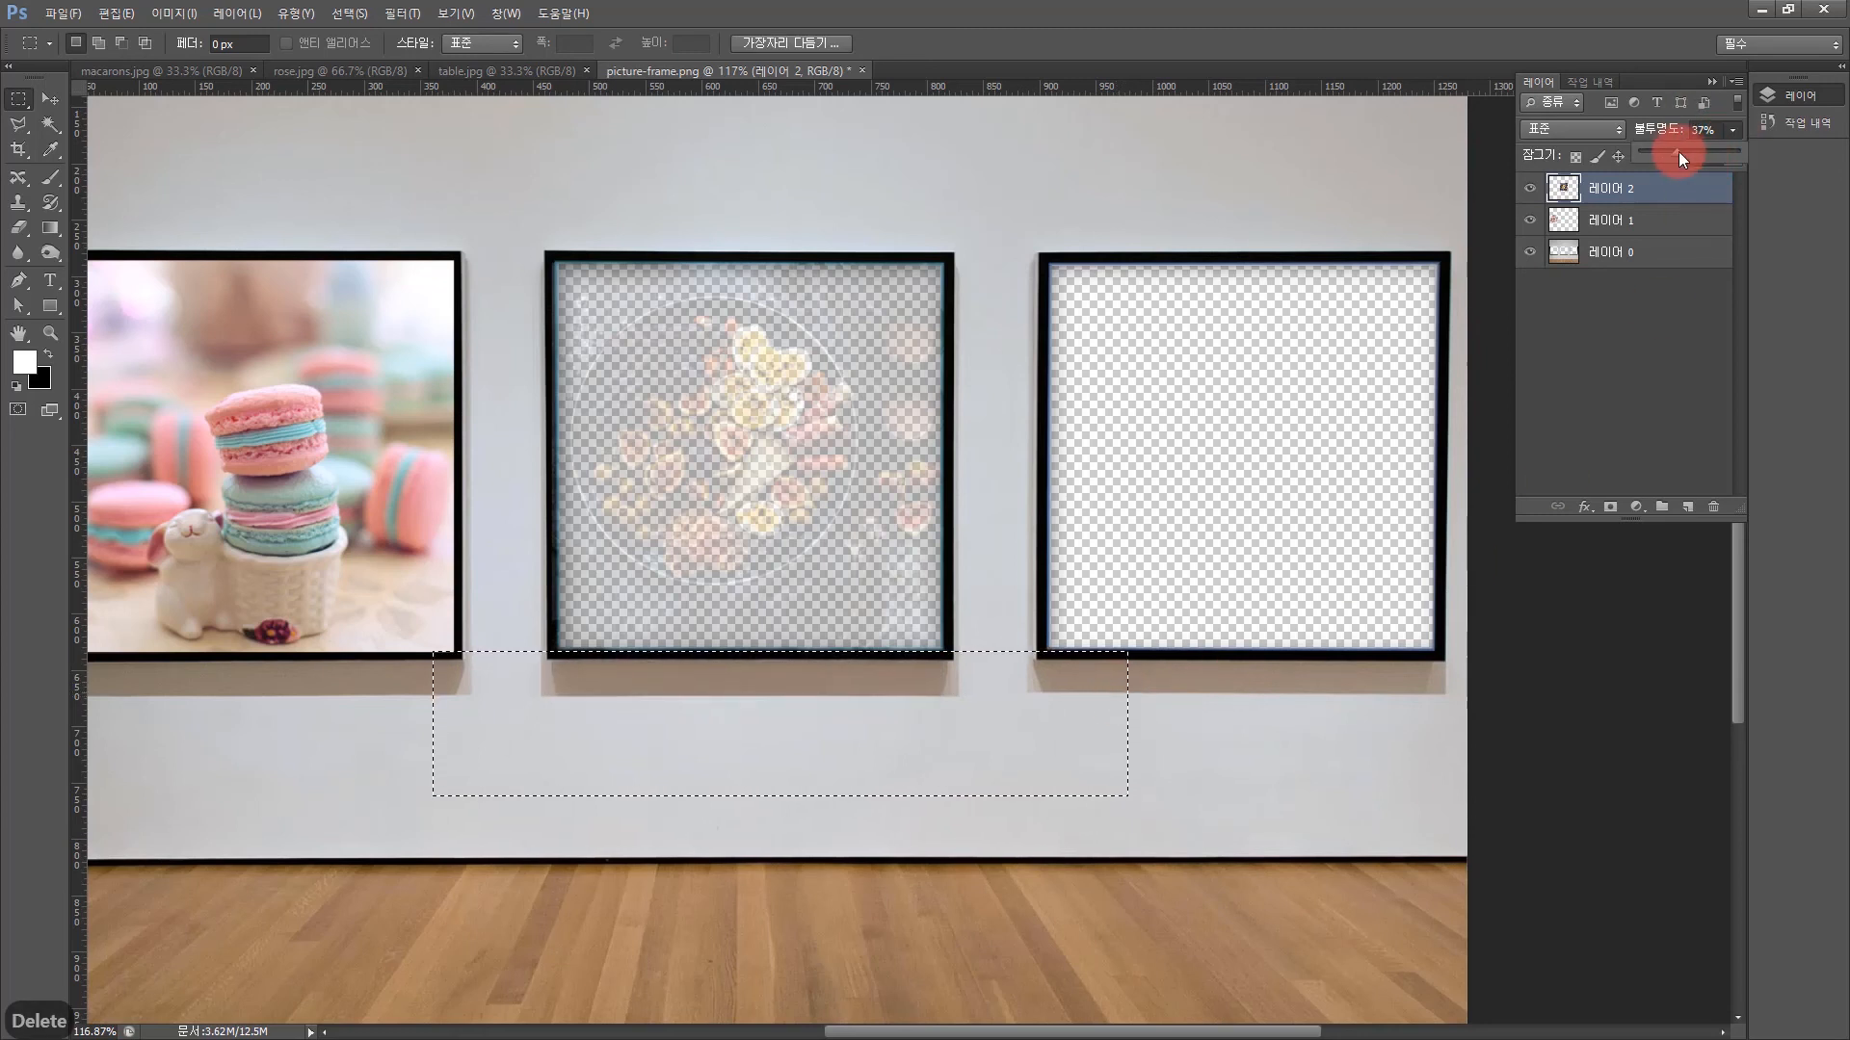
{"action": "left_click_drag", "start_coordinate": [1764, 160], "coordinate": [1768, 160]}
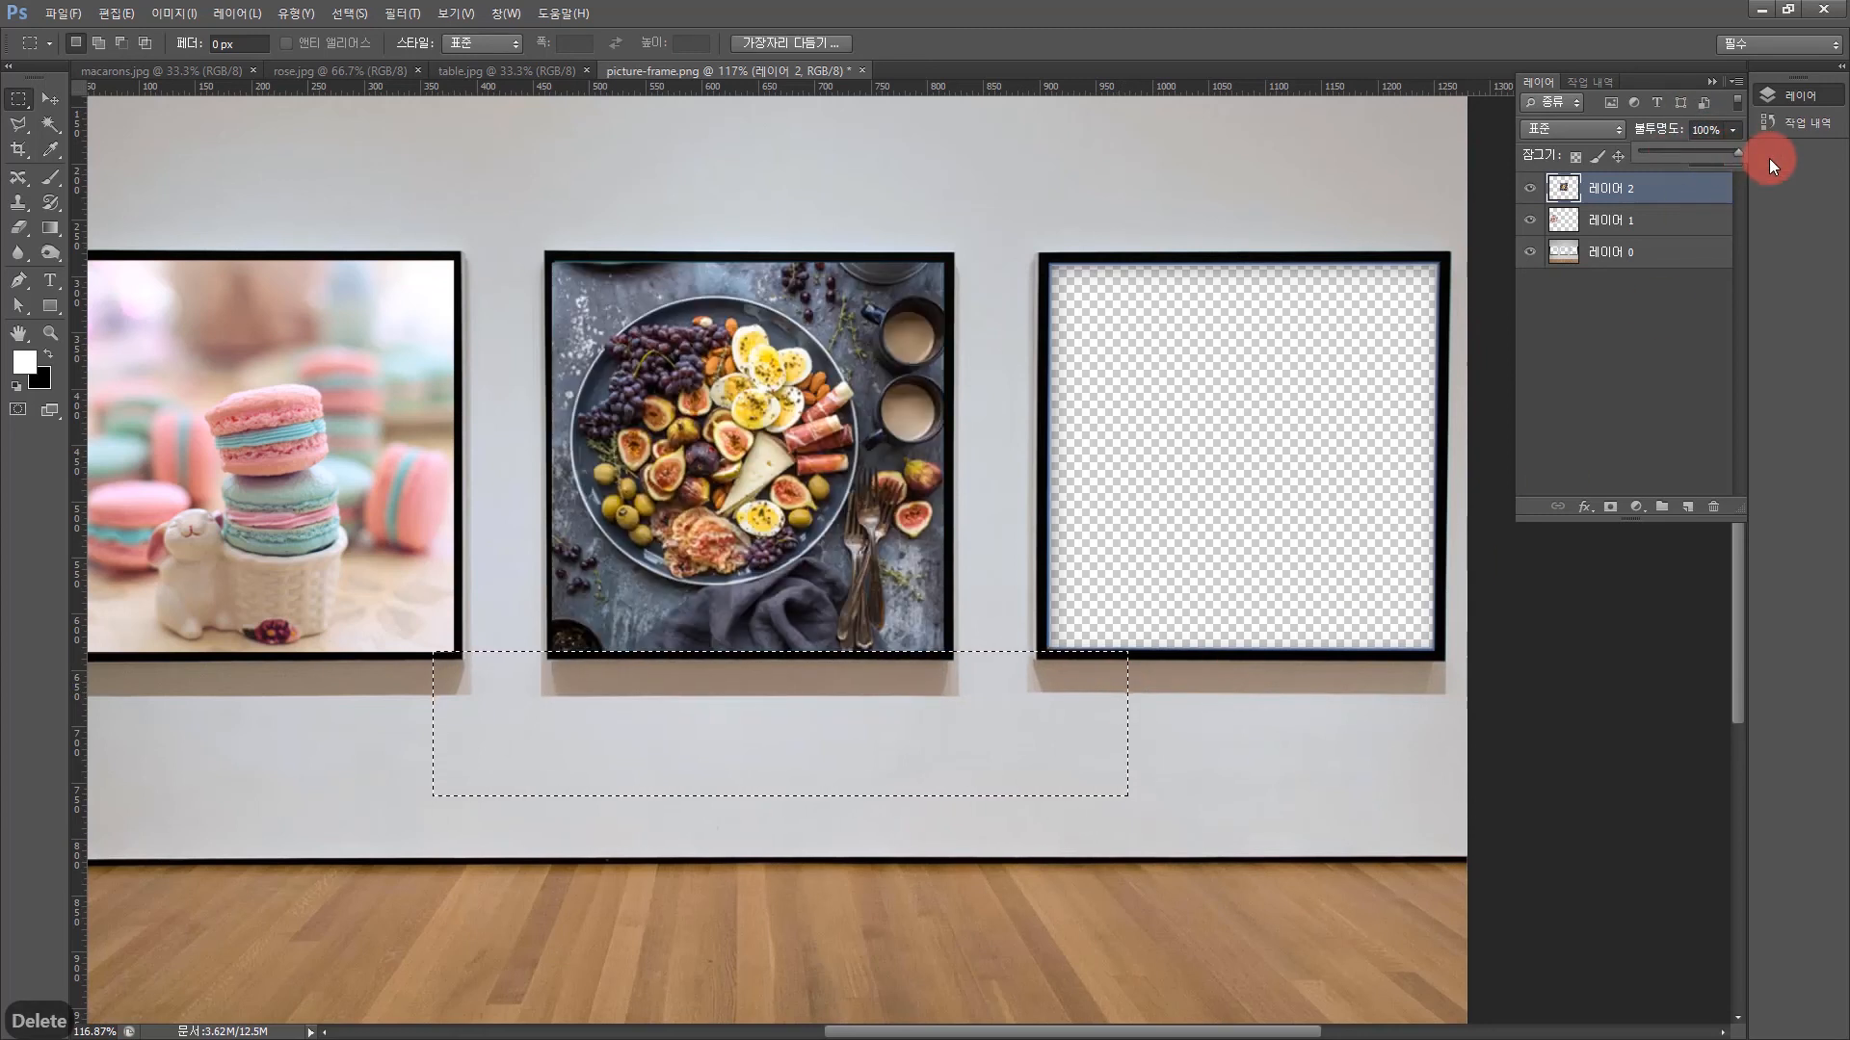
{"action": "left_click", "coordinate": [1022, 166]}
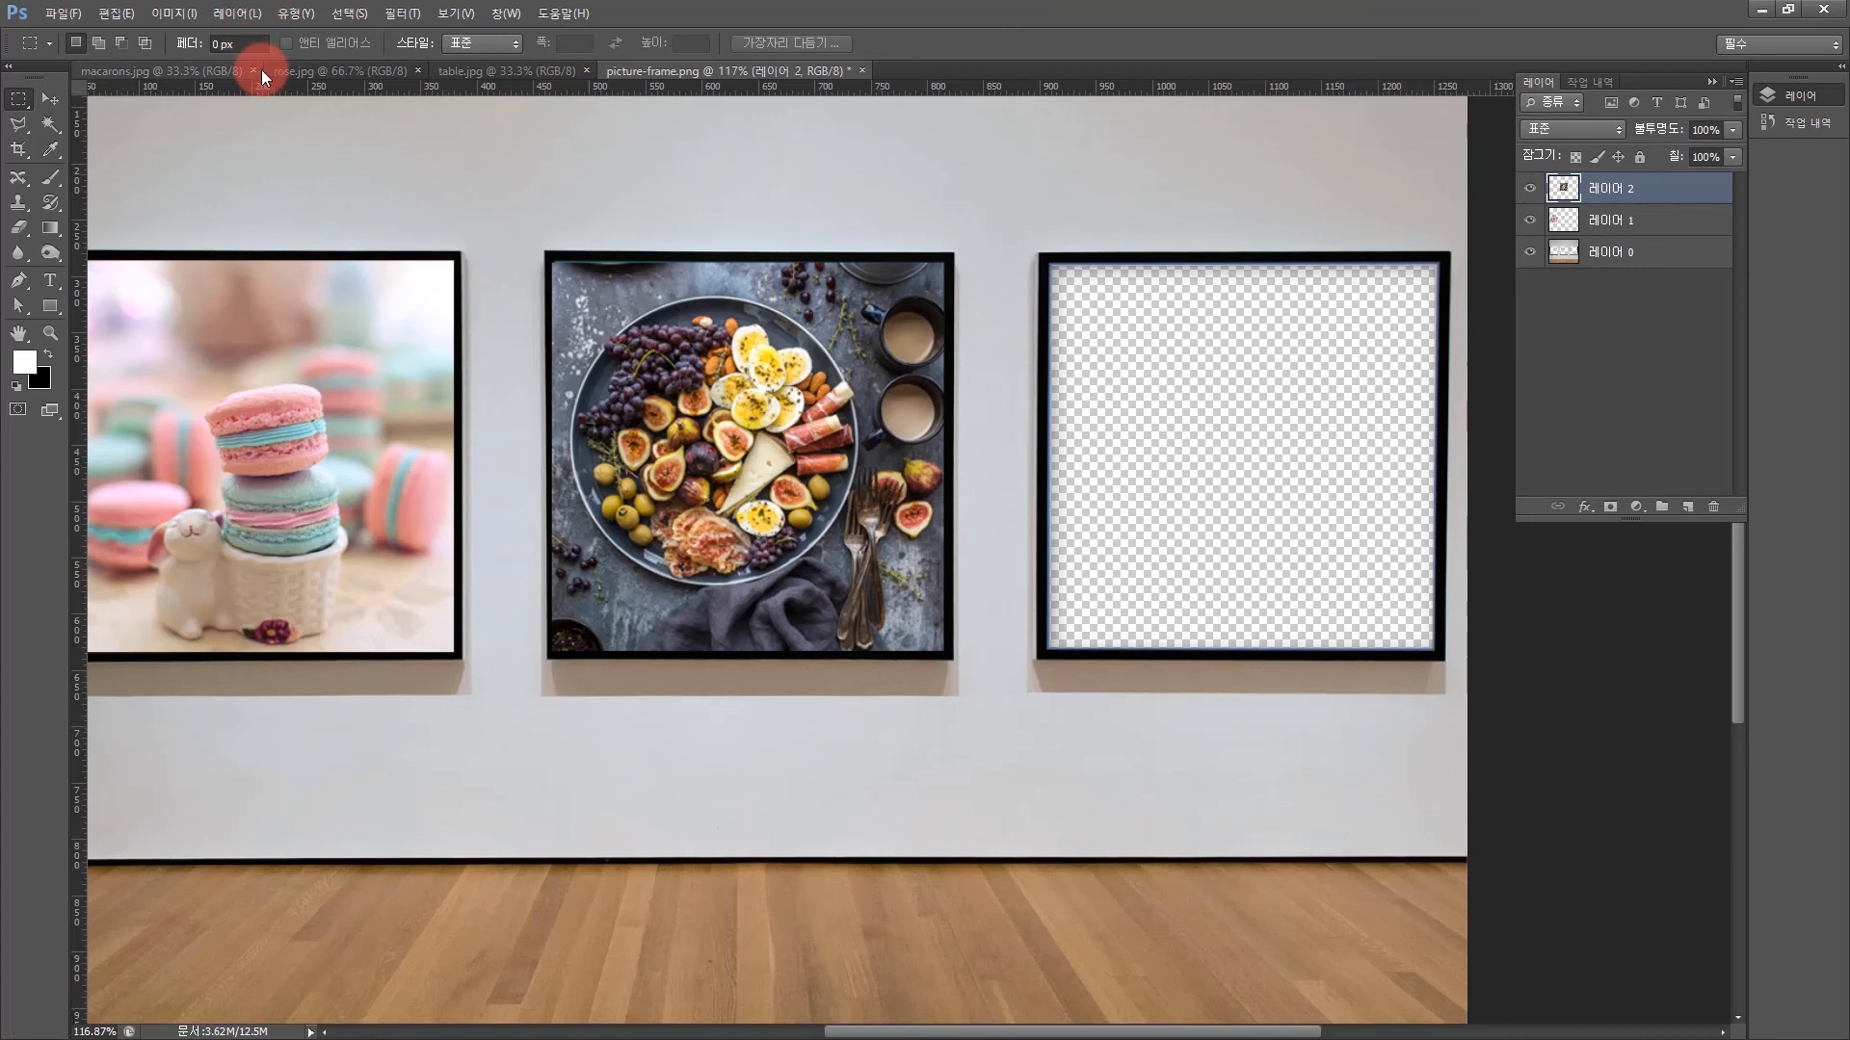
Copy a full-height rectangular selection around the rose in rose.jpg and paste it into picture-frame.png
{"action": "left_click", "coordinate": [325, 72]}
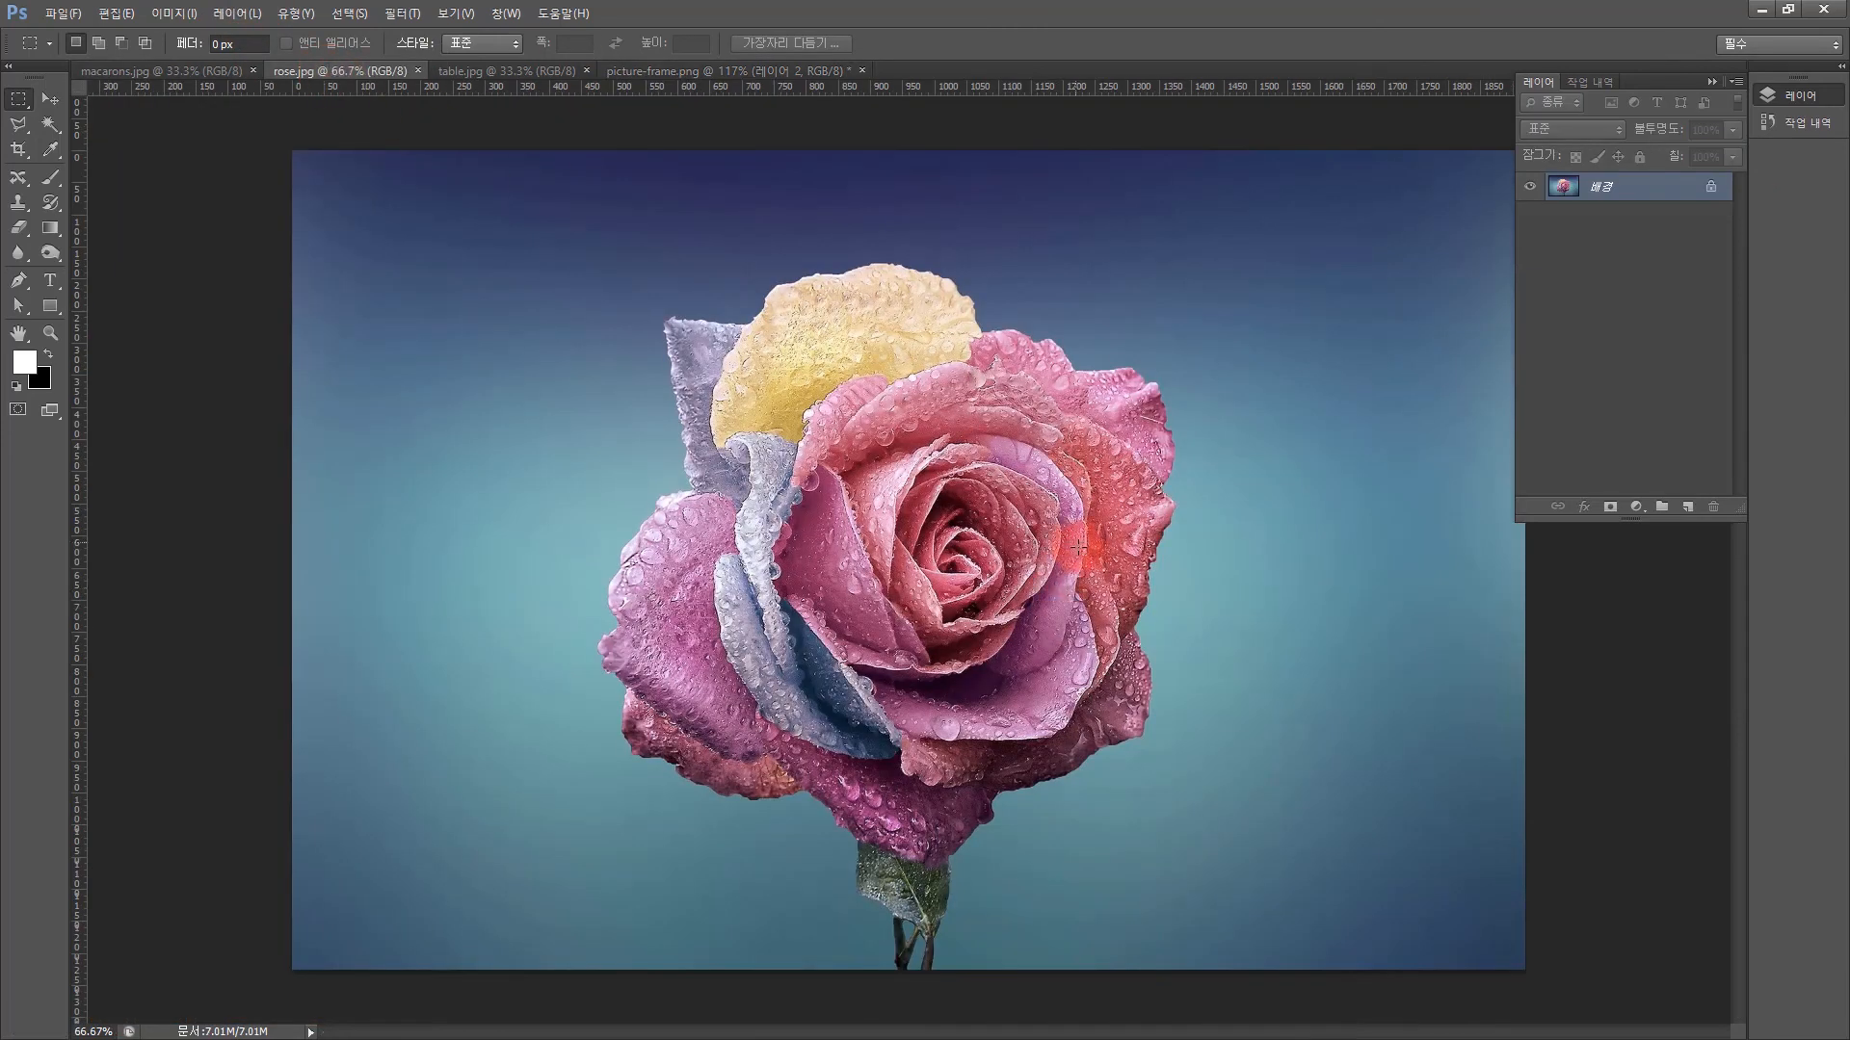
{"action": "key", "text": "ctrl+minus"}
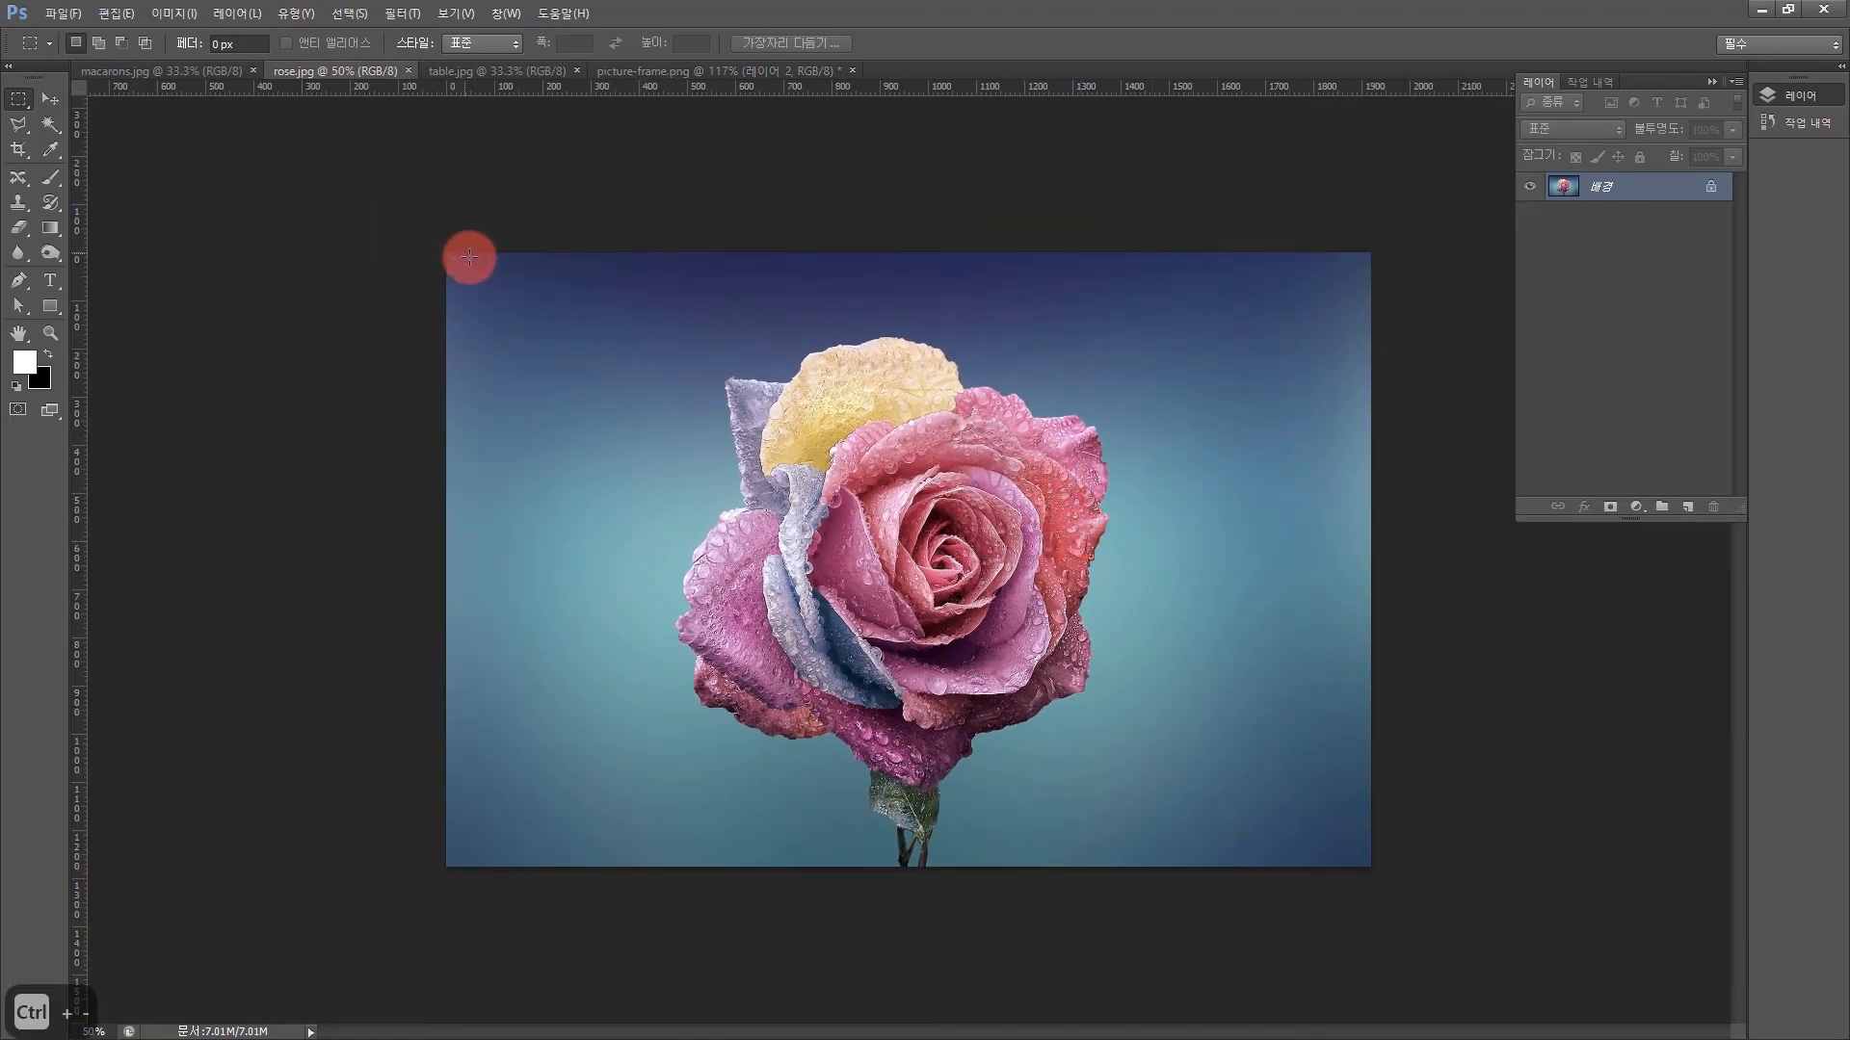
{"action": "left_click_drag", "start_coordinate": [521, 253], "coordinate": [1289, 864]}
{"action": "key", "text": "ctrl+c"}
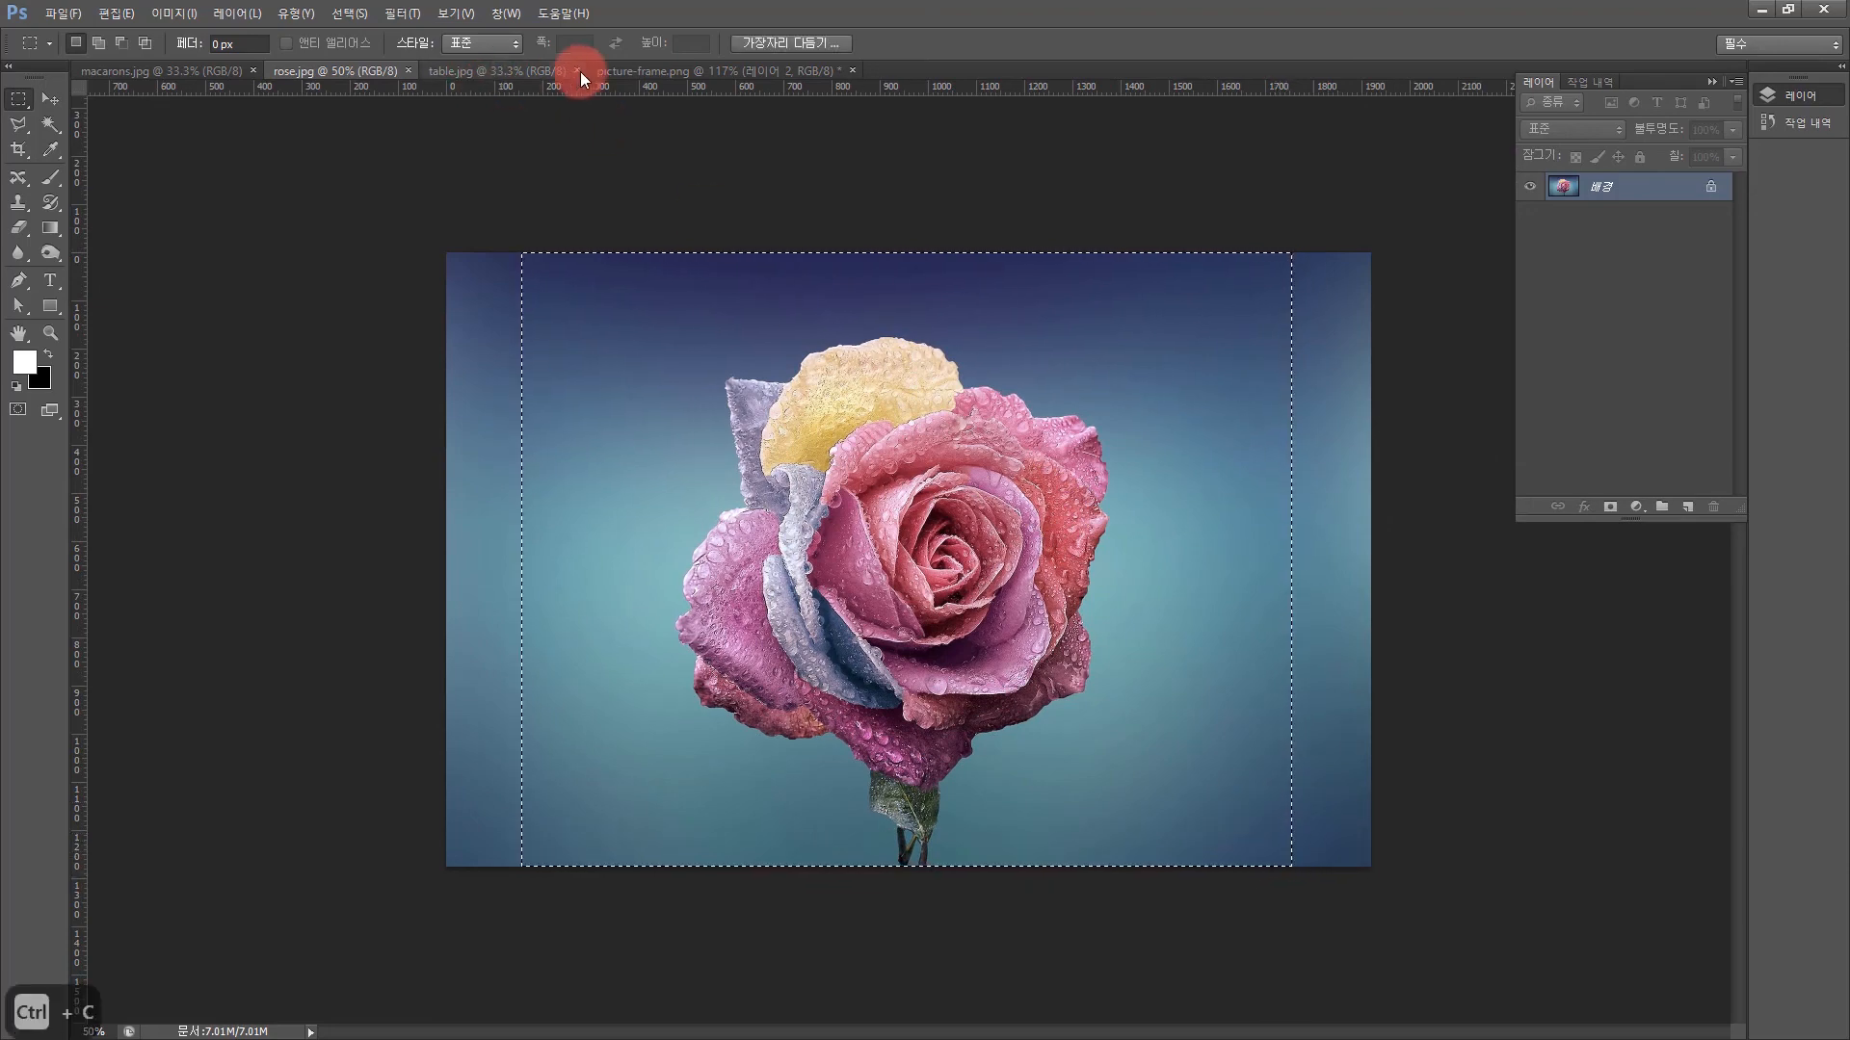
{"action": "left_click", "coordinate": [645, 71]}
{"action": "key", "text": "ctrl+v"}
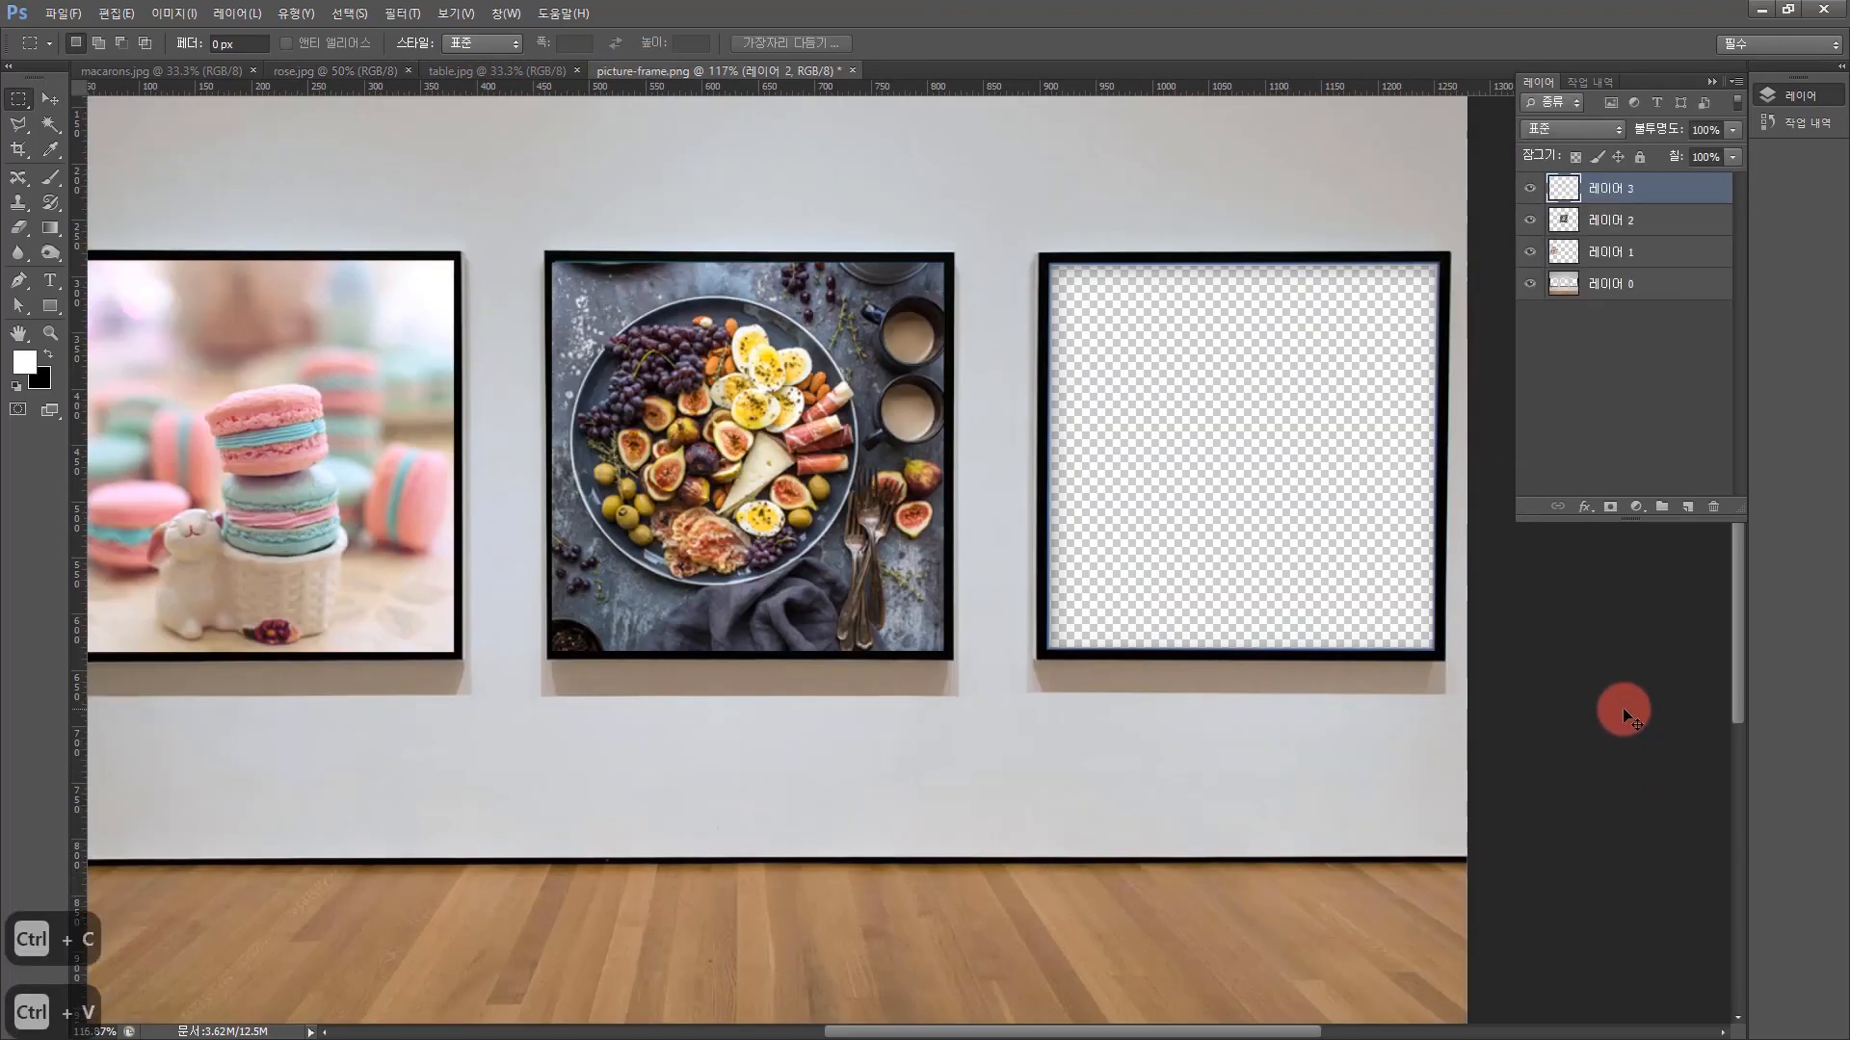
Scale the pasted rose picture down to about 28.5%, place it over the right frame, and apply the transform
{"action": "key", "text": "ctrl+minus"}
{"action": "key", "text": "ctrl+minus"}
{"action": "key", "text": "ctrl+minus"}
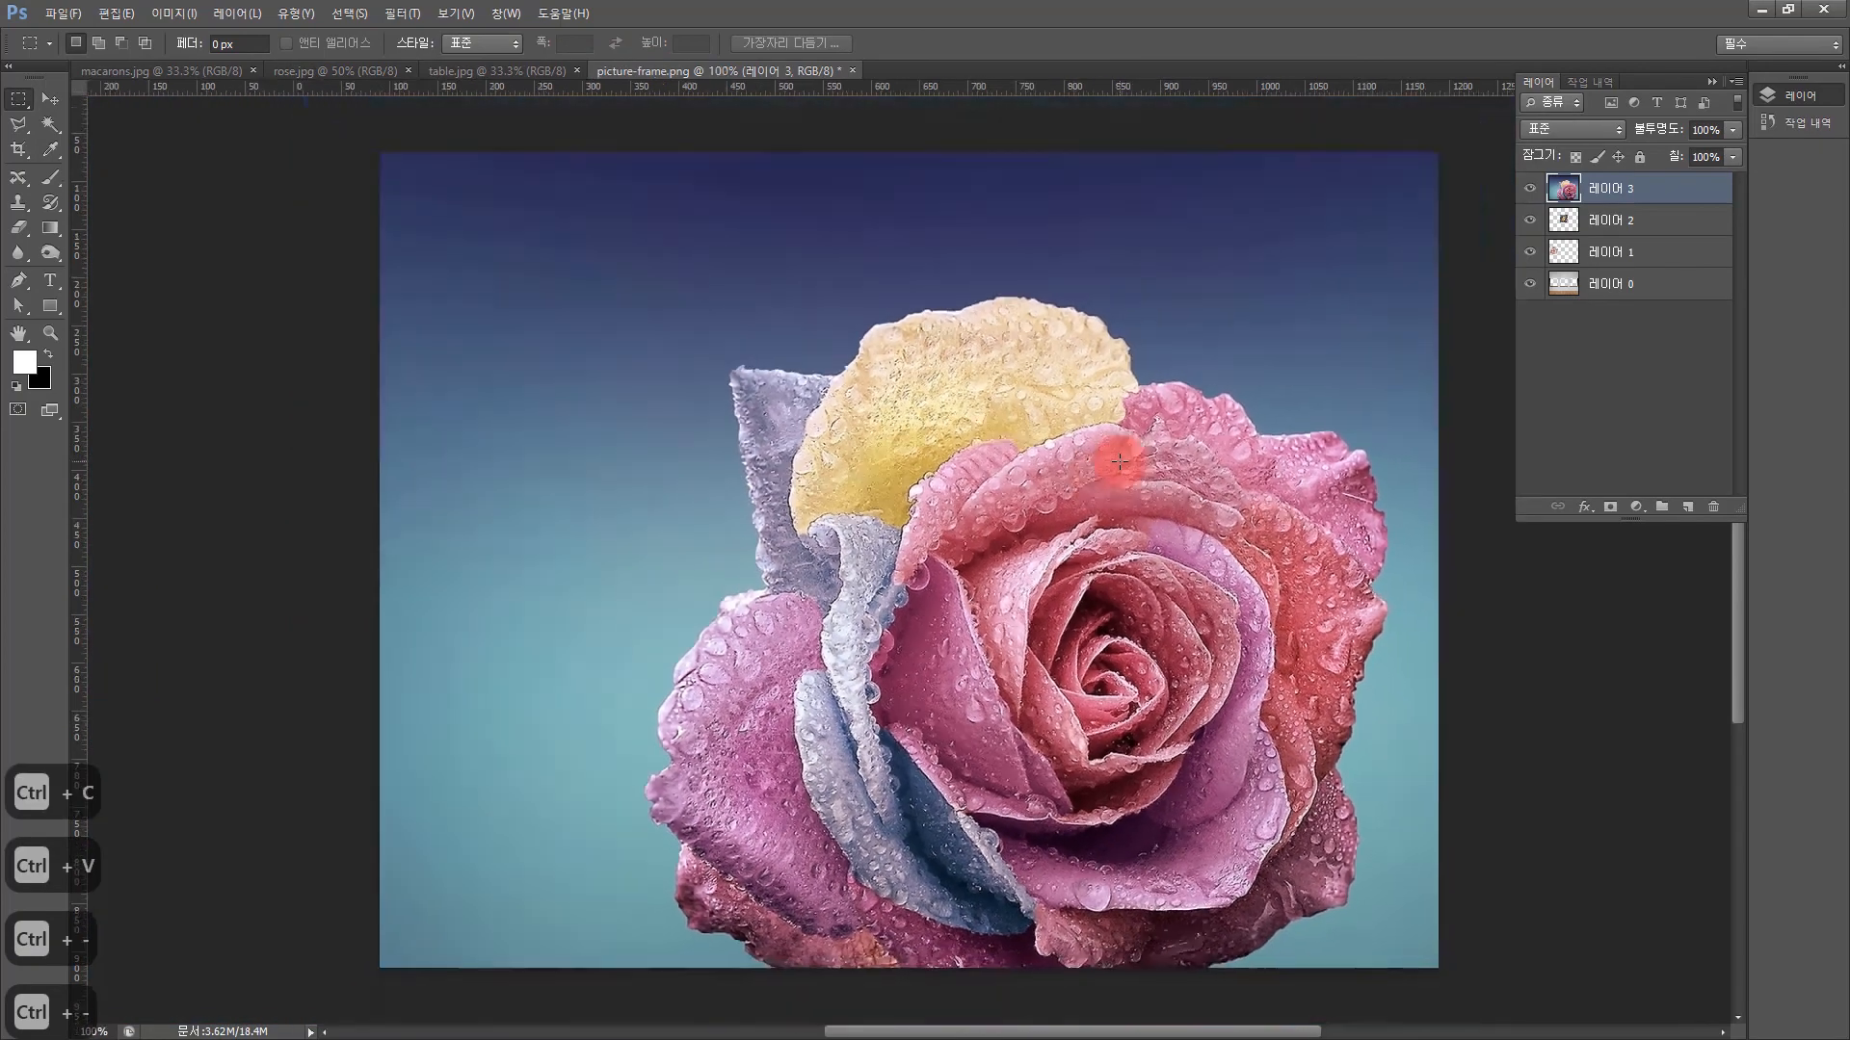
{"action": "key", "text": "ctrl+t"}
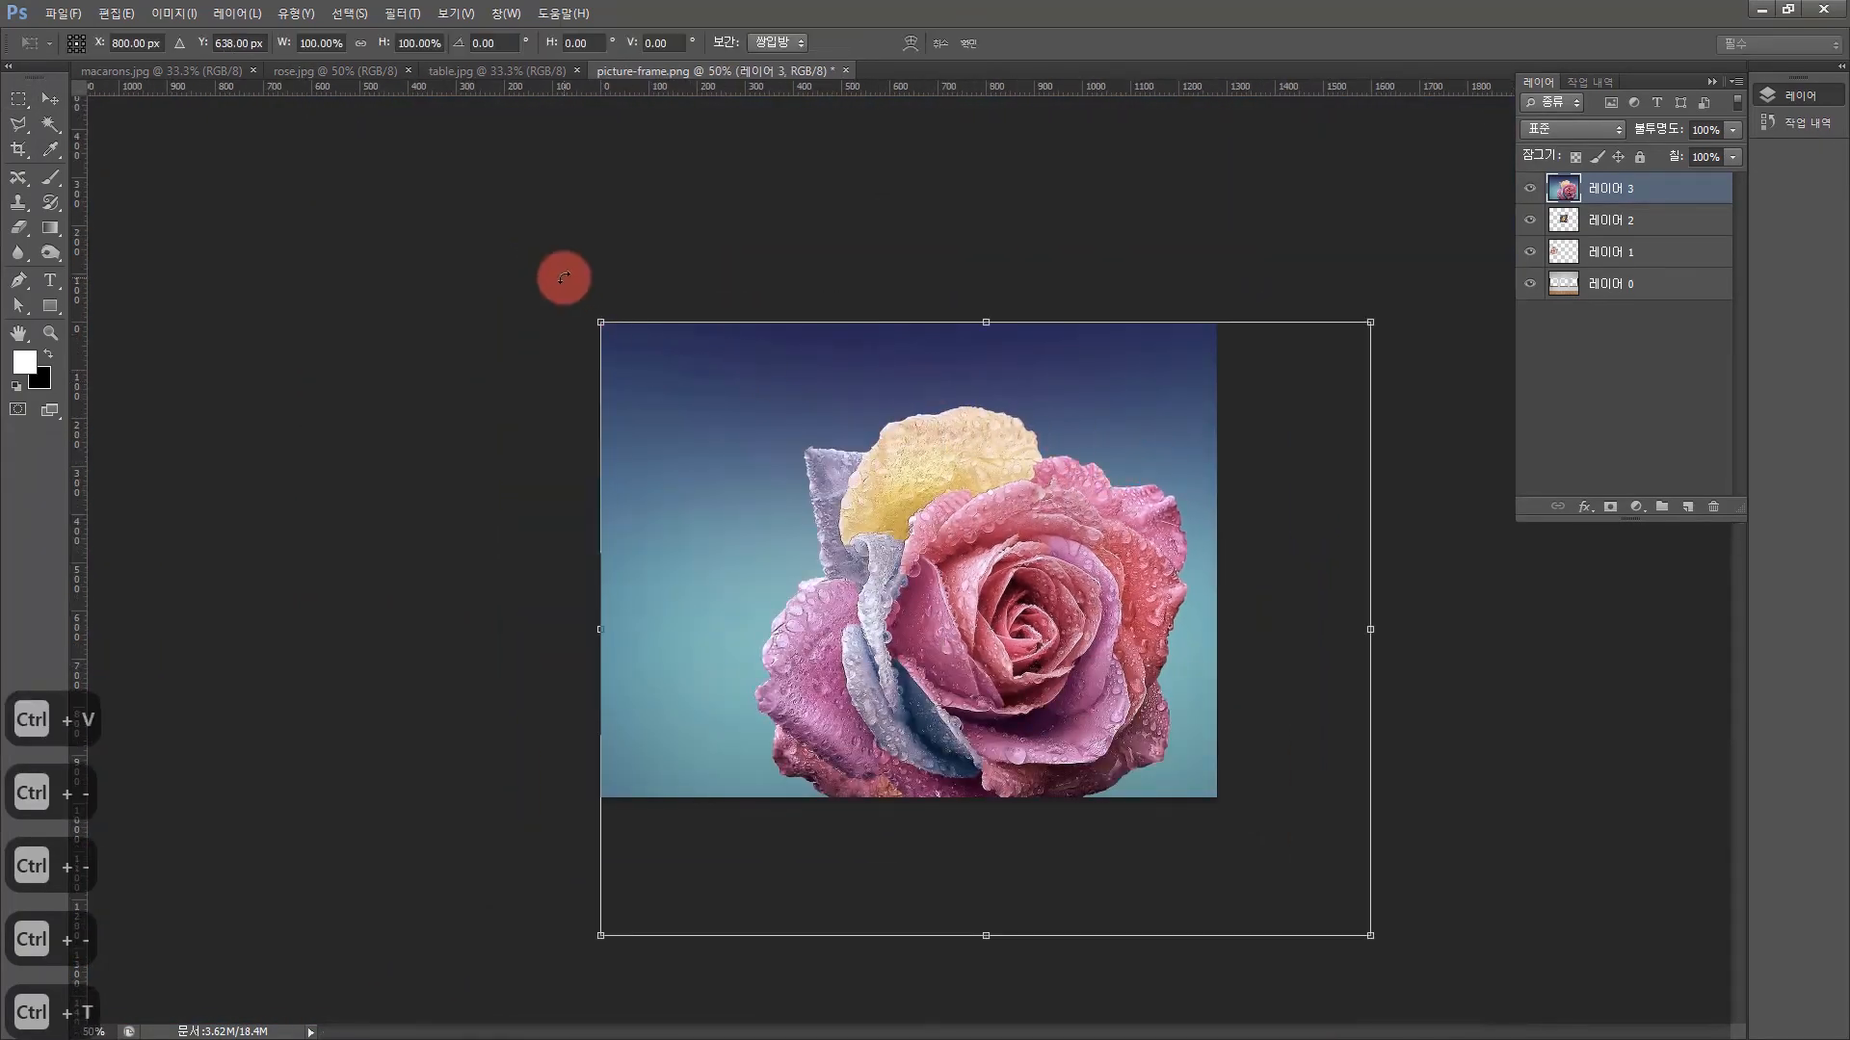
{"action": "left_click_drag", "start_coordinate": [599, 322], "coordinate": [1021, 799]}
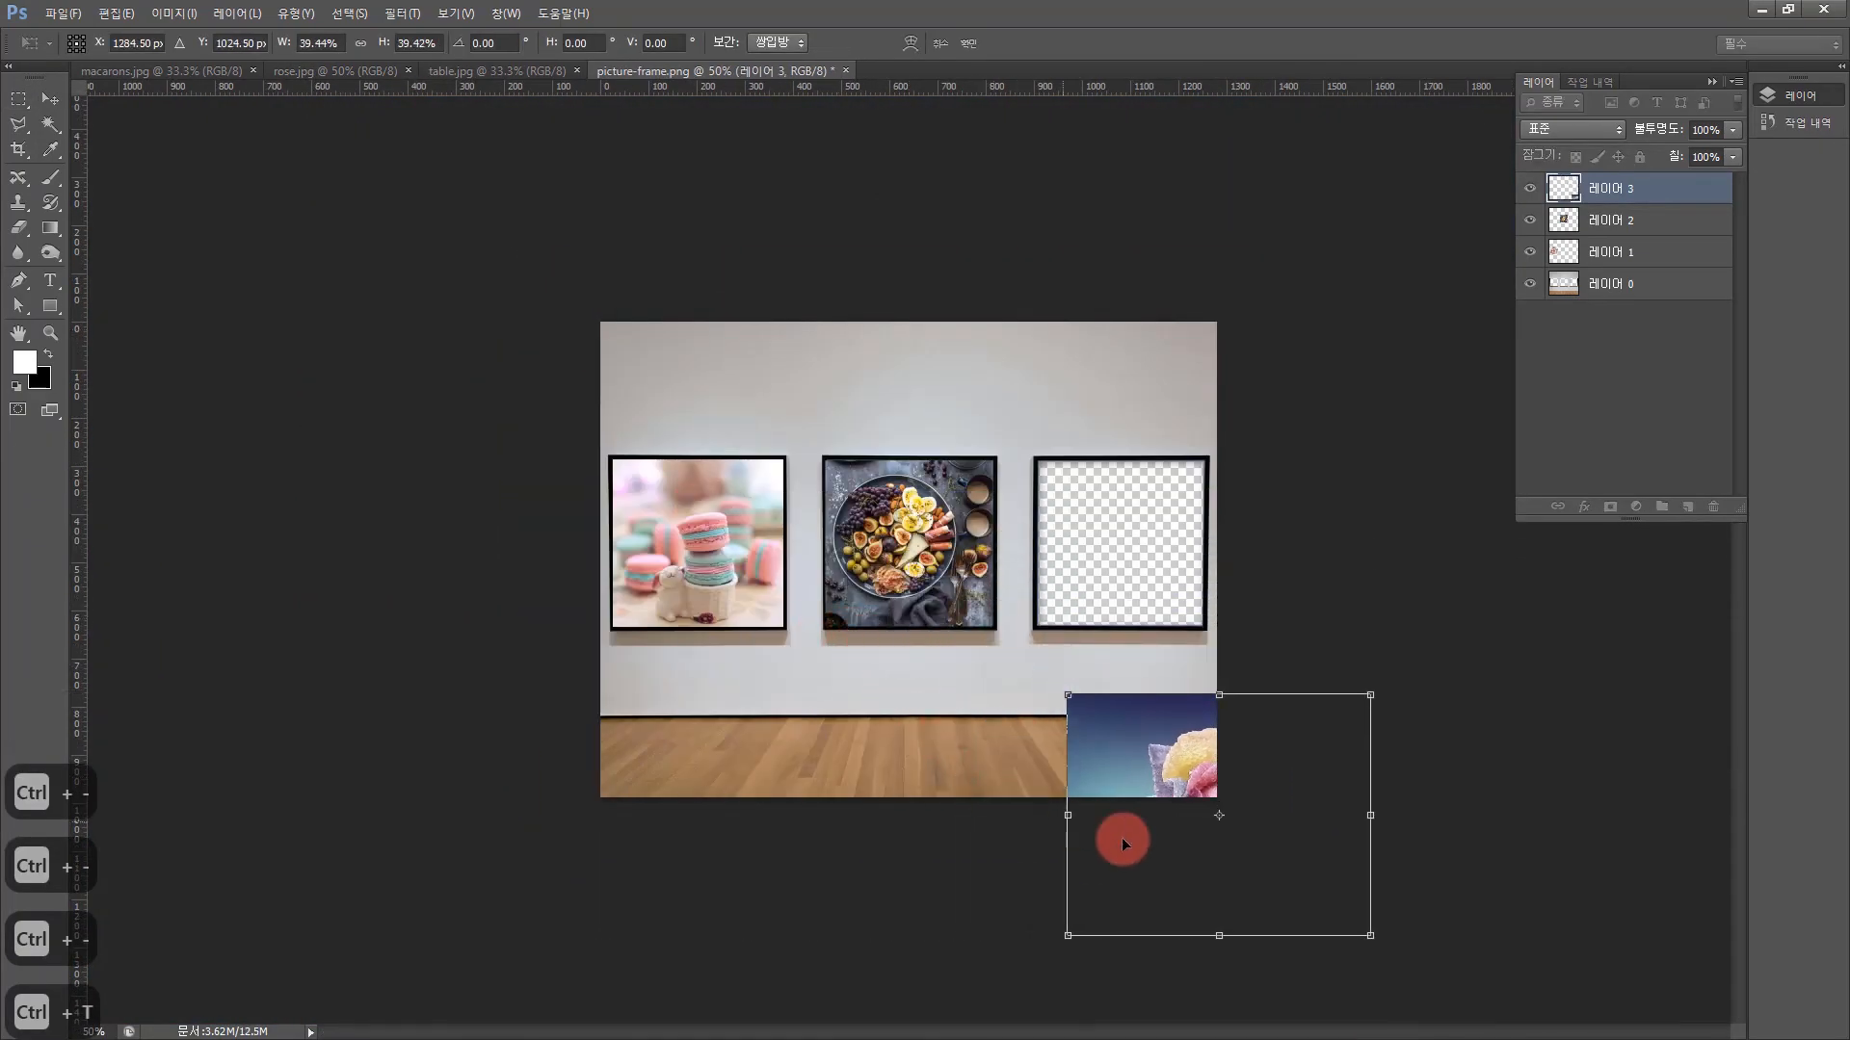
{"action": "left_click_drag", "start_coordinate": [1121, 836], "coordinate": [1158, 607]}
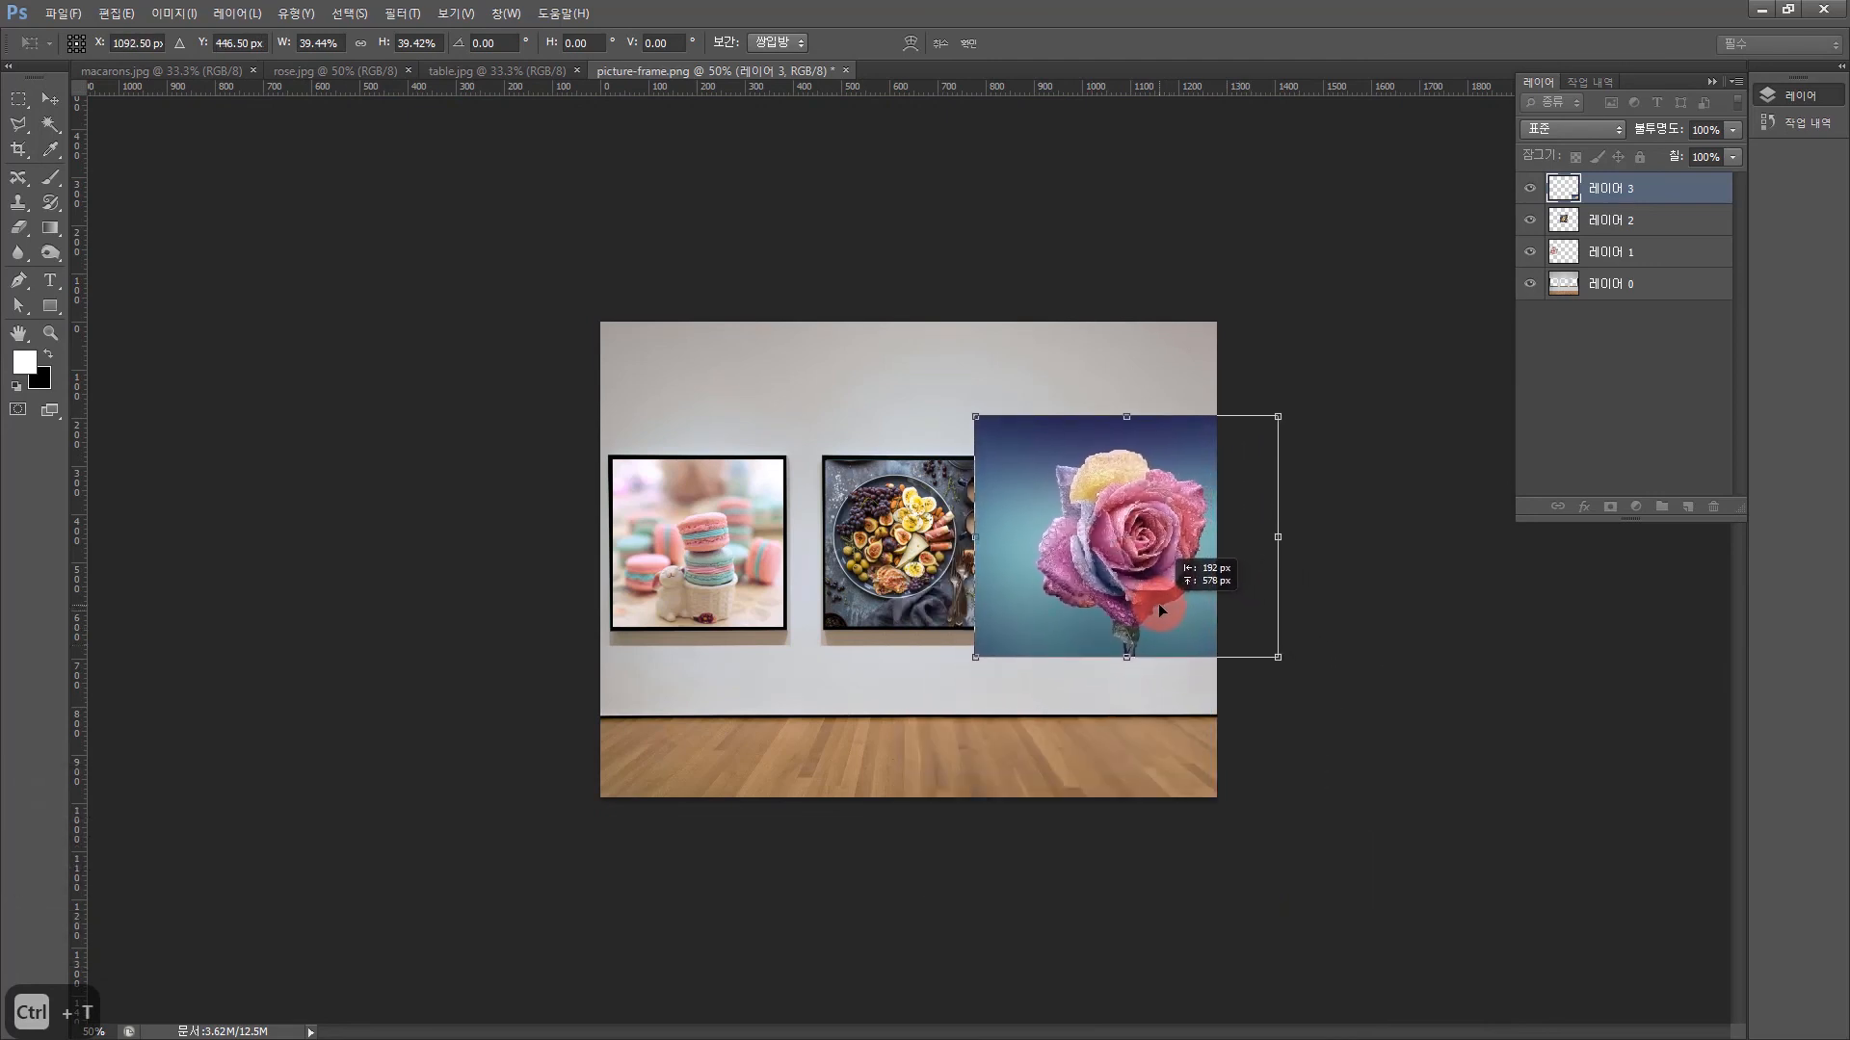
{"action": "left_click_drag", "start_coordinate": [1279, 658], "coordinate": [1204, 651]}
{"action": "left_click_drag", "start_coordinate": [1006, 688], "coordinate": [1019, 671]}
{"action": "left_click_drag", "start_coordinate": [1166, 649], "coordinate": [1158, 605]}
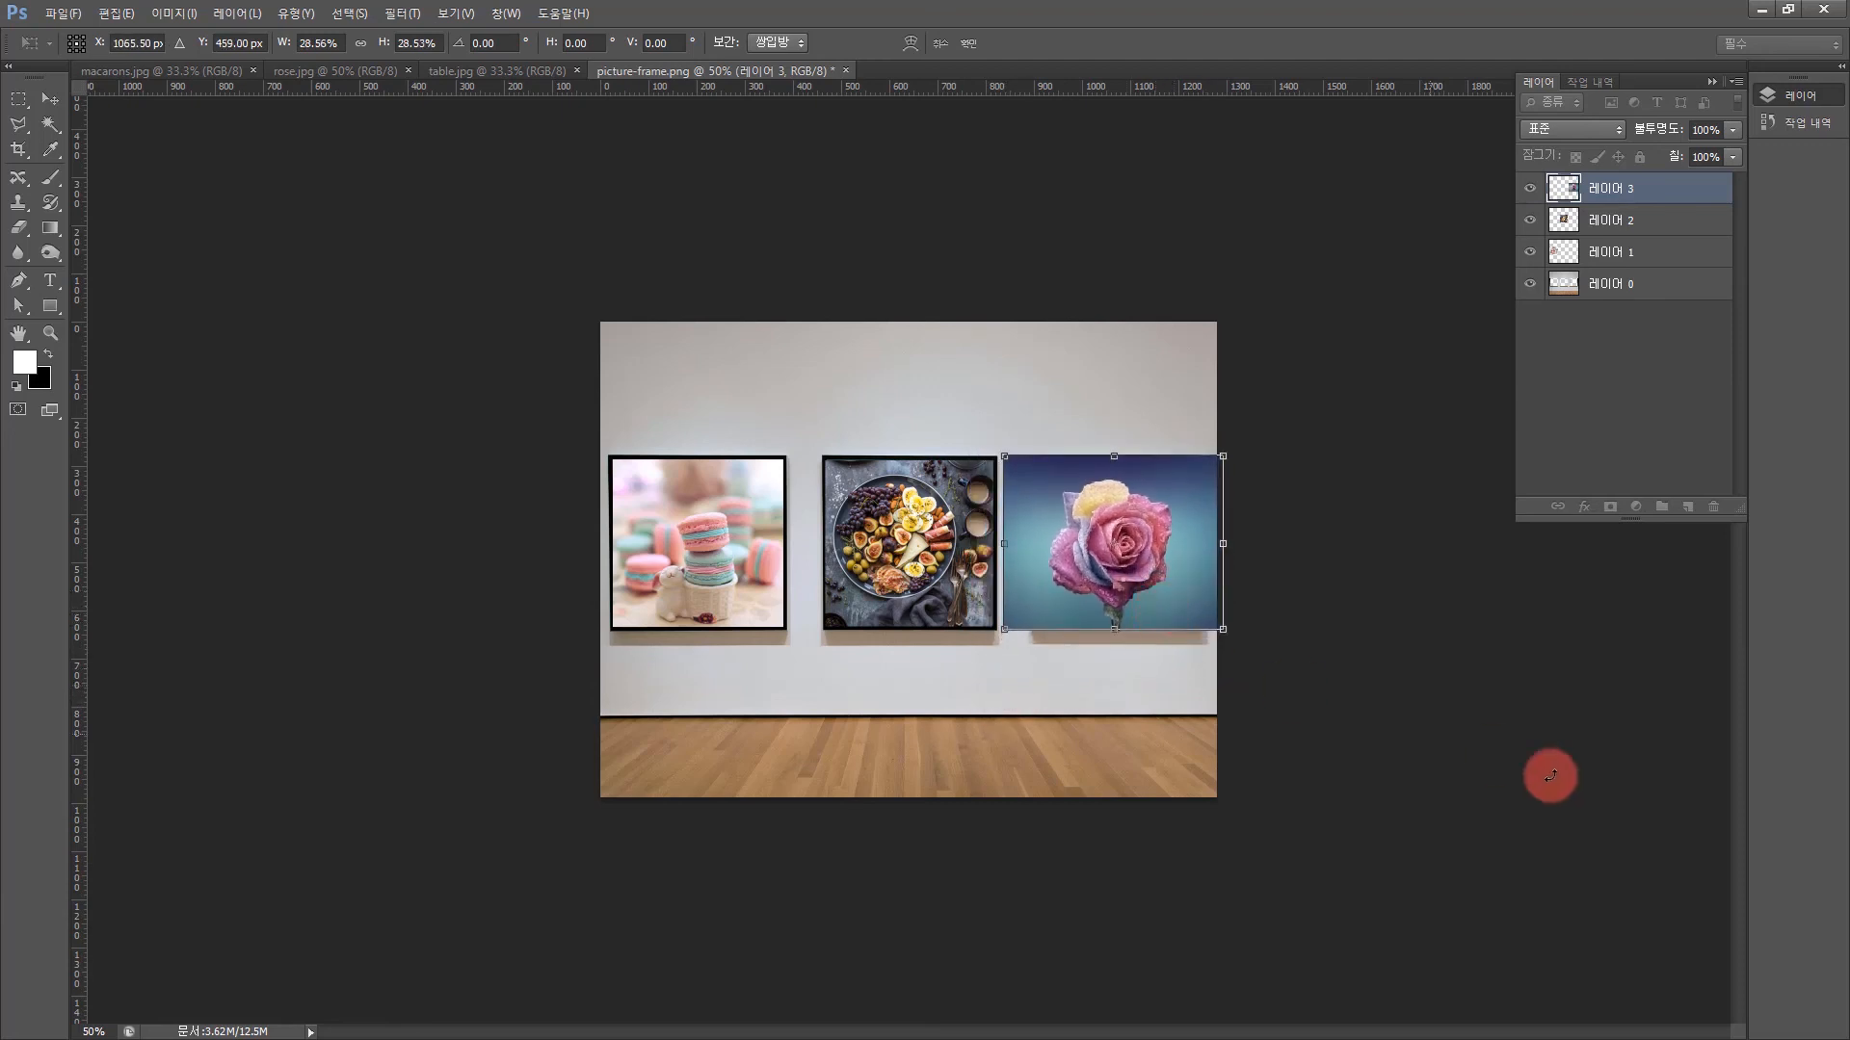
{"action": "key", "text": "Return"}
Lower the rose layer's opacity to 59% so the right frame's borders can be seen through it
{"action": "key", "text": "m"}
{"action": "left_click", "coordinate": [53, 307]}
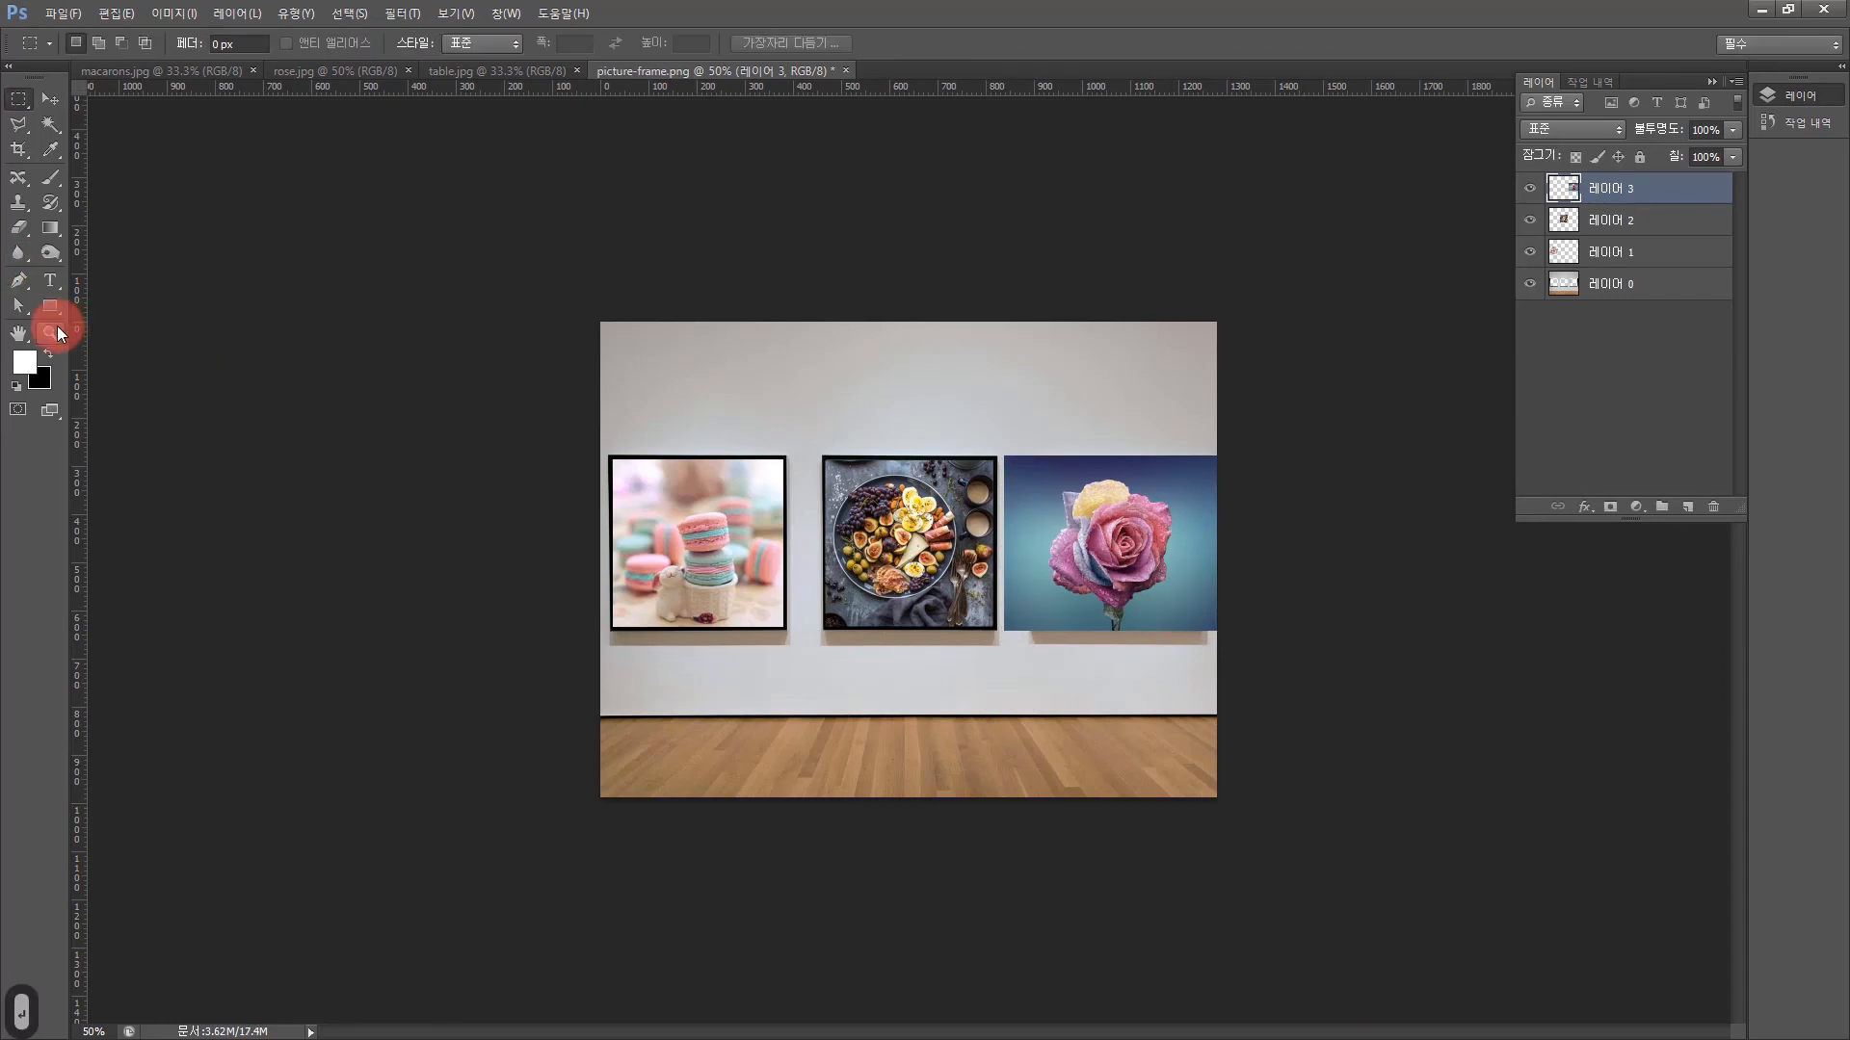
{"action": "left_click_drag", "start_coordinate": [958, 405], "coordinate": [1460, 759]}
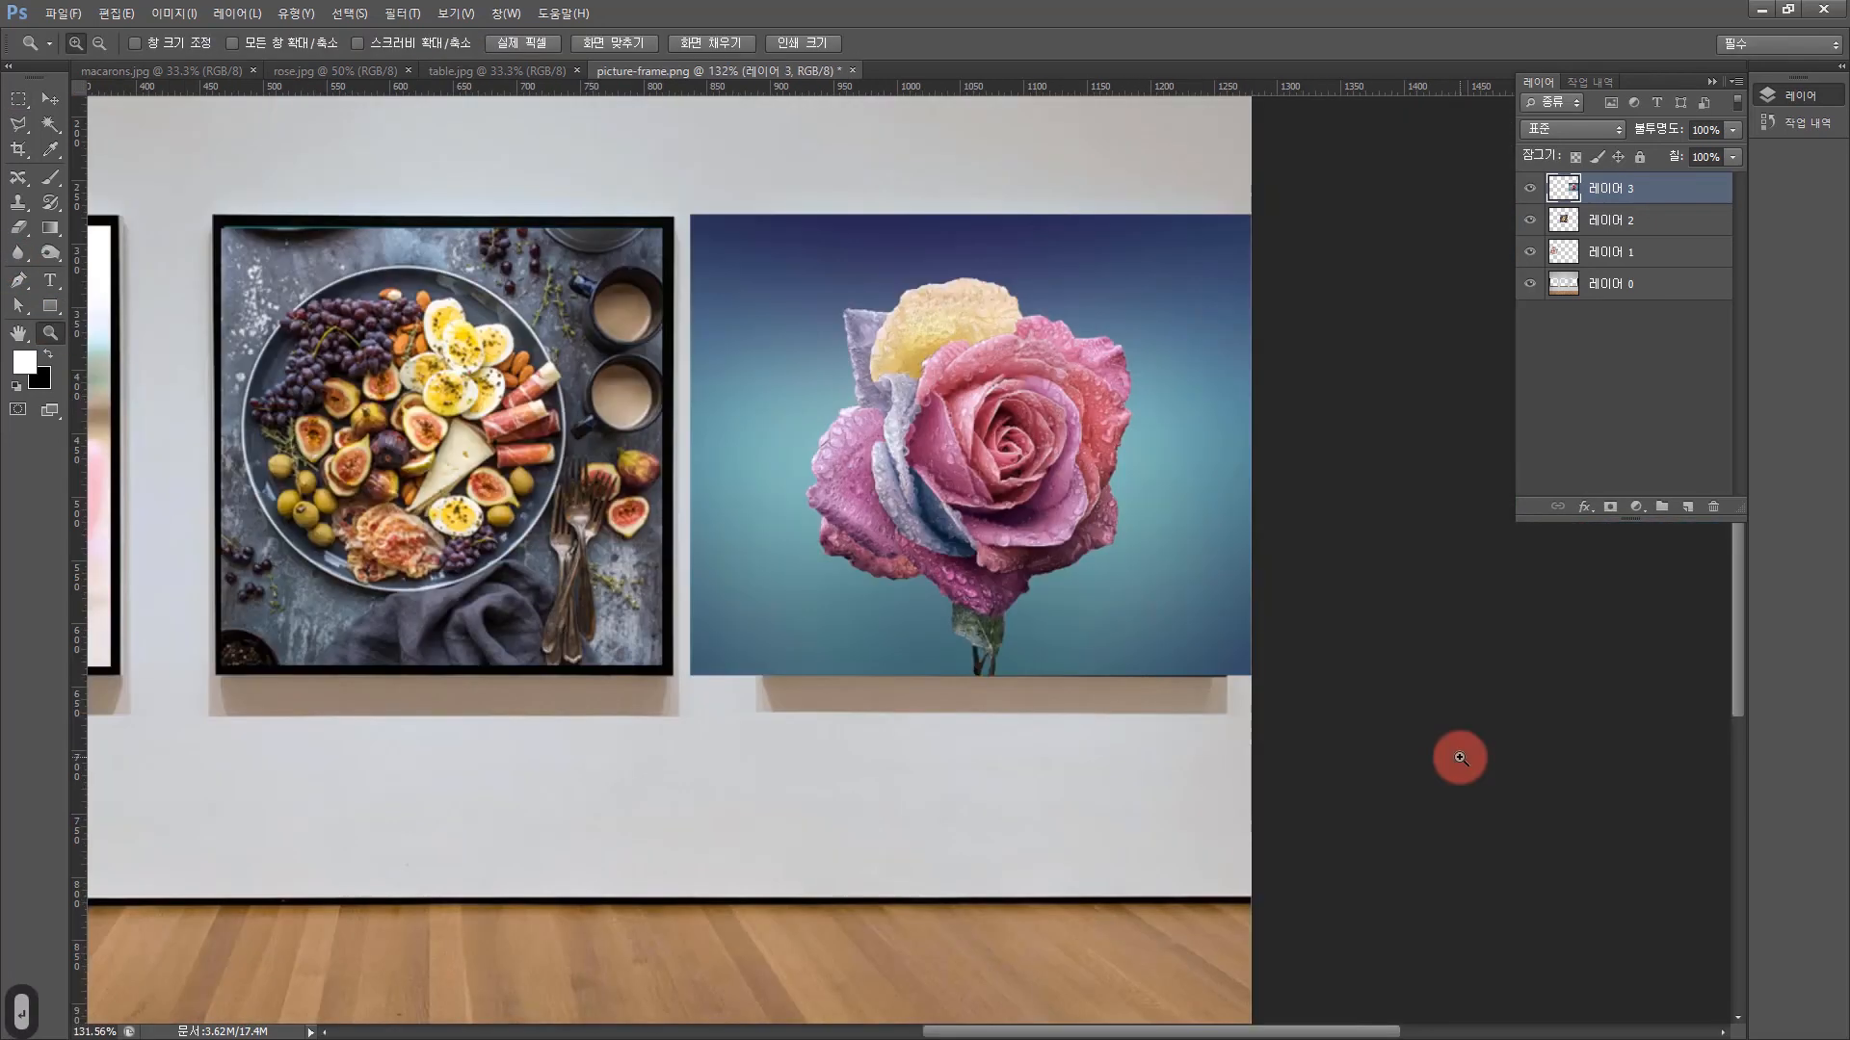
{"action": "left_click", "coordinate": [1731, 132]}
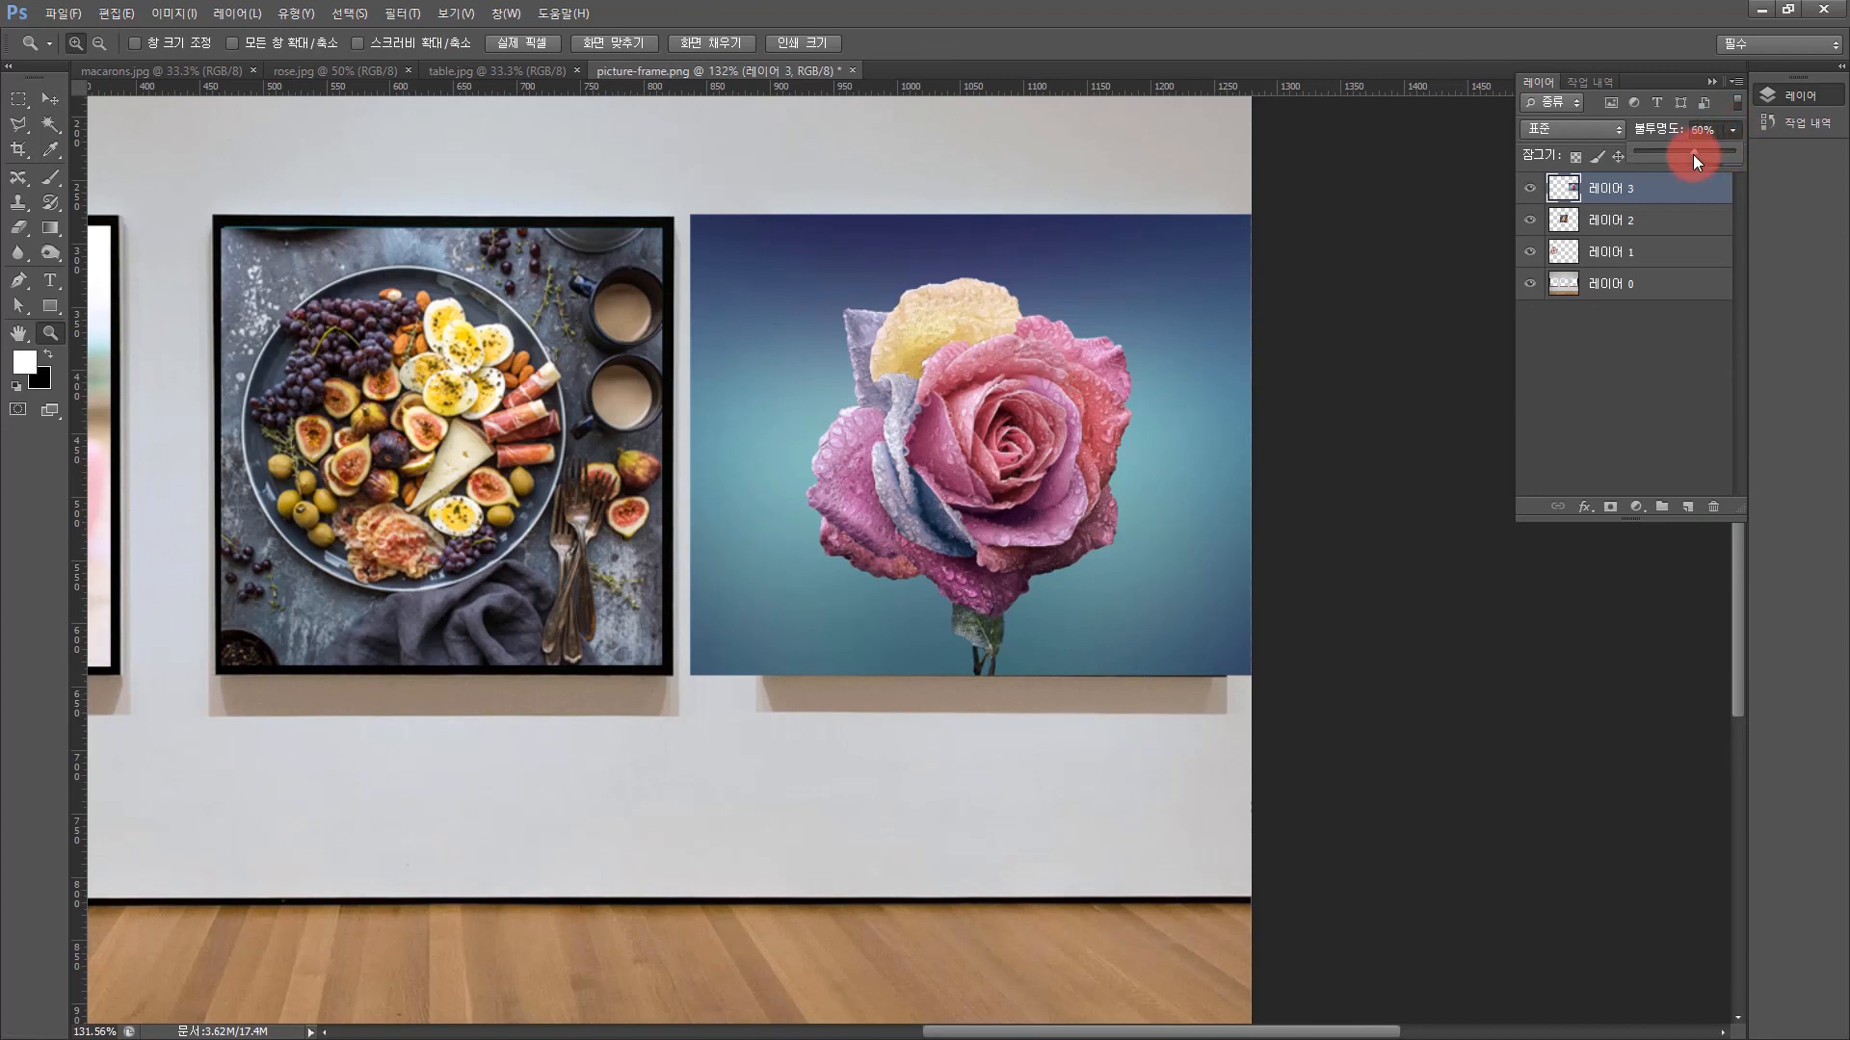
{"action": "left_click_drag", "start_coordinate": [1695, 154], "coordinate": [1692, 153]}
Delete the parts of the rose picture overlapping the right frame's left and right borders, reusing one rectangular selection
{"action": "left_click", "coordinate": [18, 100]}
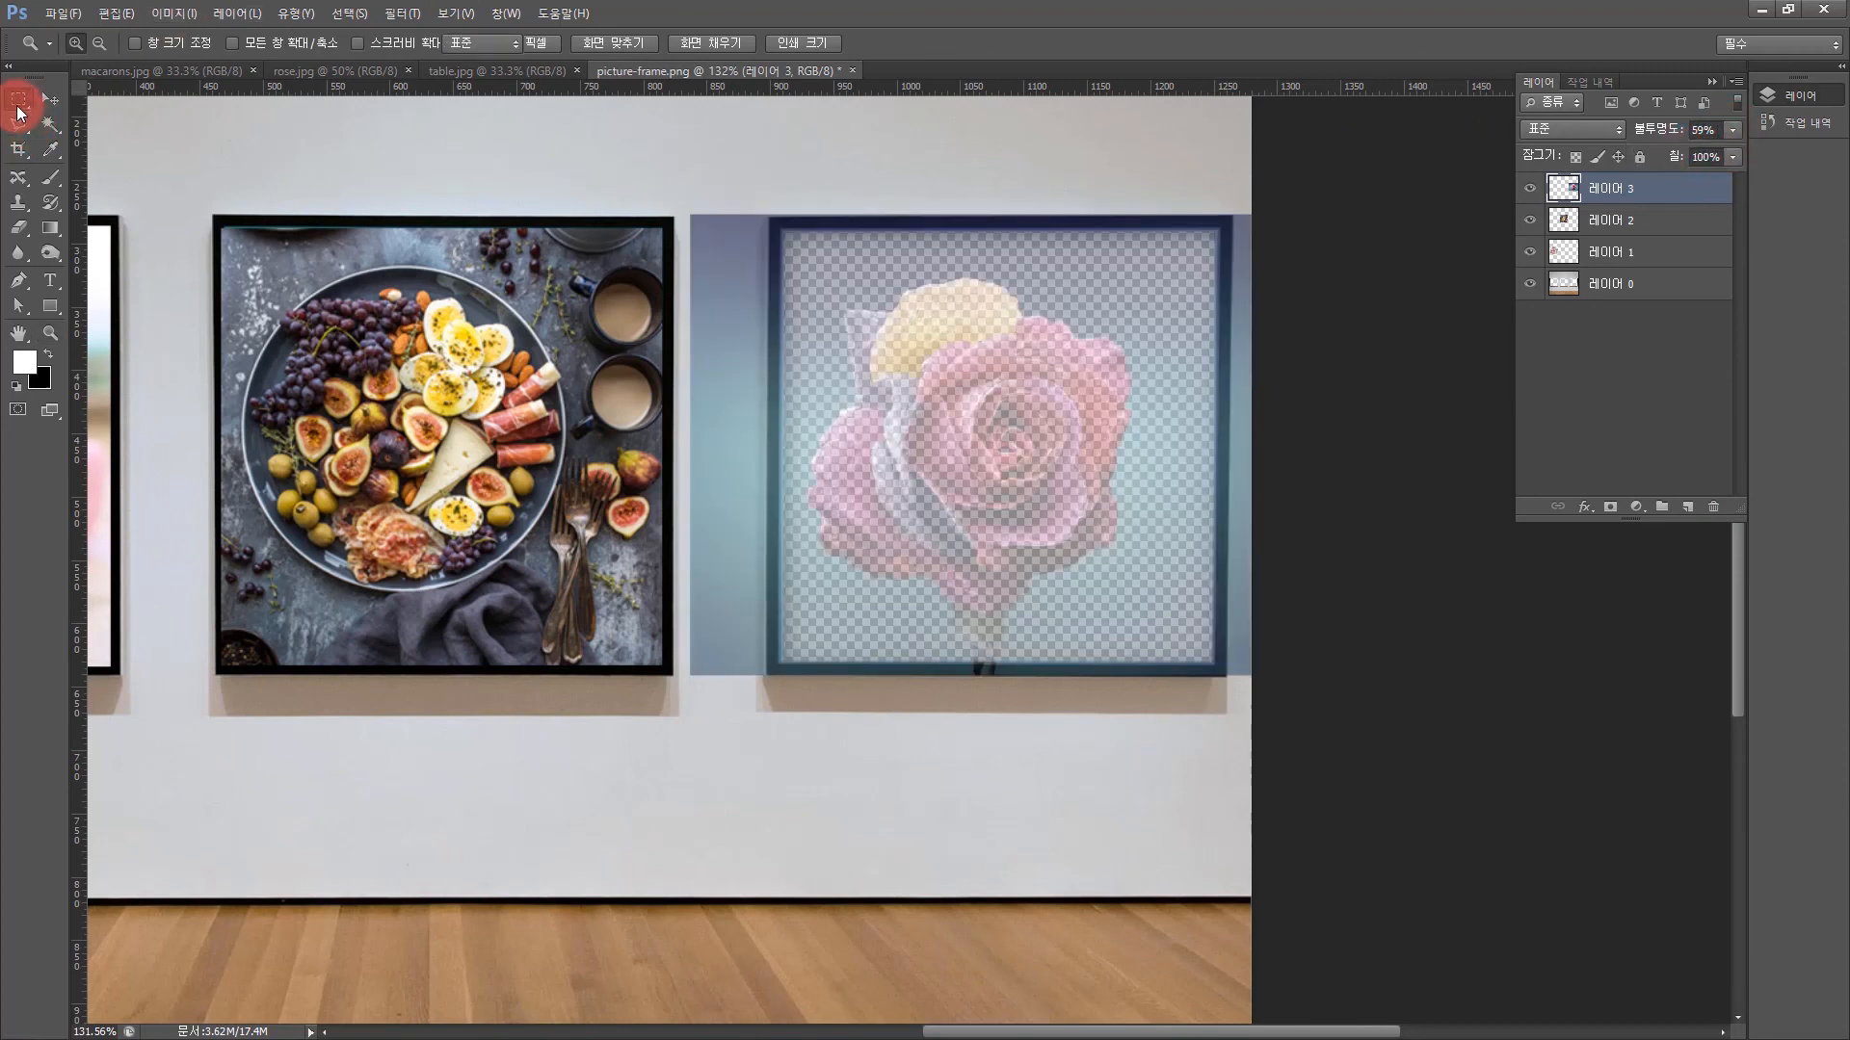
{"action": "left_click_drag", "start_coordinate": [589, 134], "coordinate": [779, 914]}
{"action": "key", "text": "Delete"}
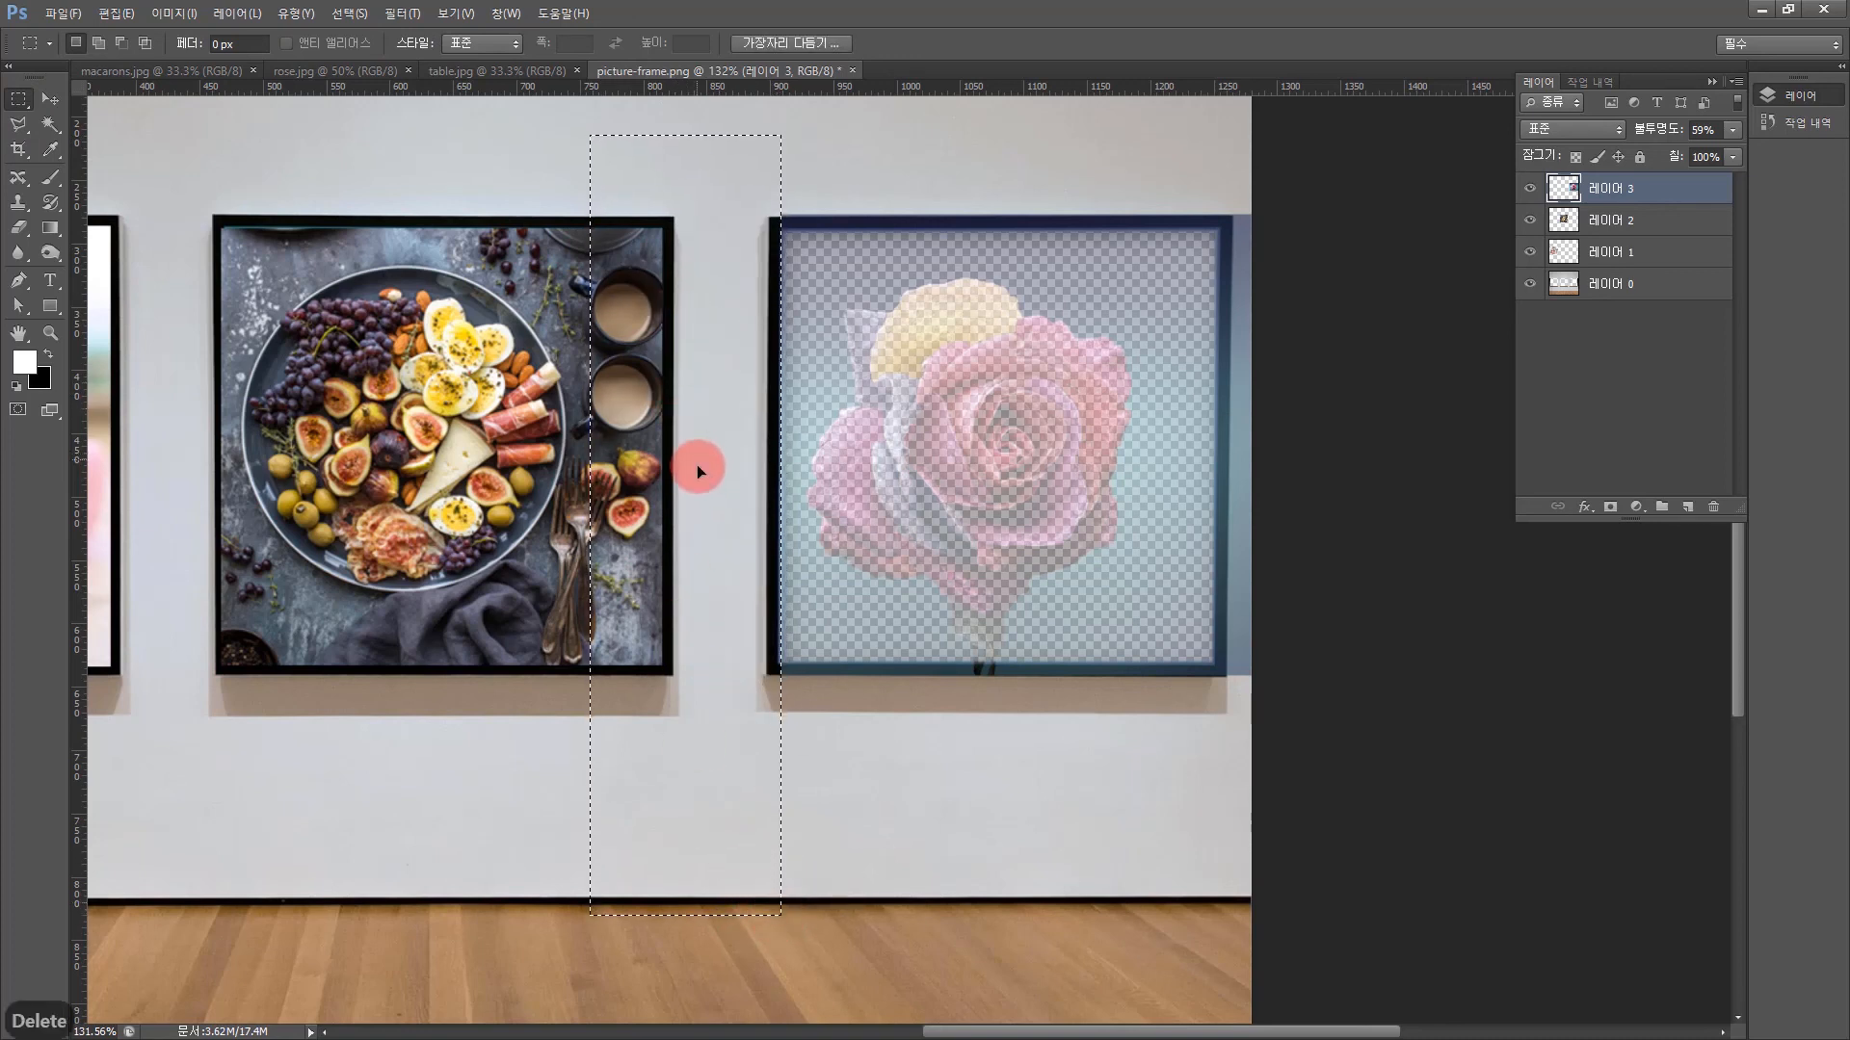
{"action": "left_click_drag", "start_coordinate": [696, 465], "coordinate": [1320, 413]}
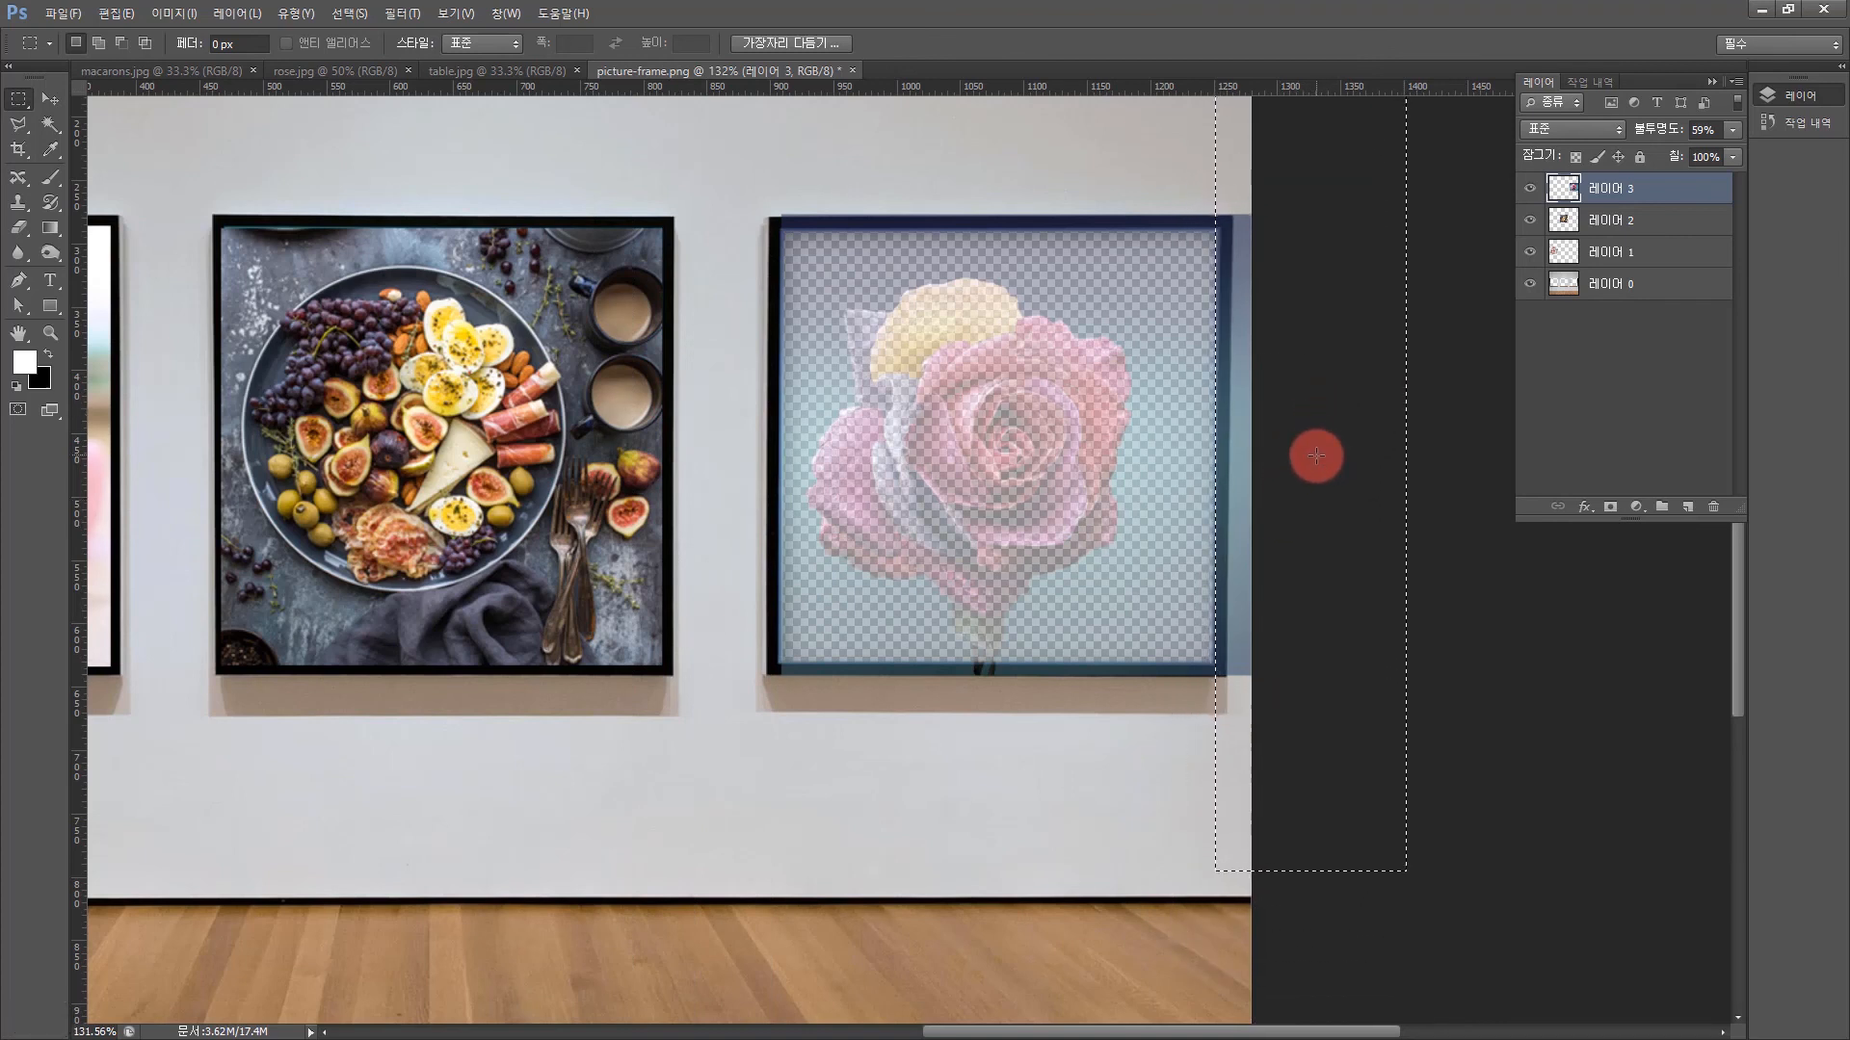
{"action": "key", "text": "Delete"}
Delete the parts of the rose picture overlapping the right frame's bottom and top borders, using a wide rectangular selection
{"action": "left_click", "coordinate": [733, 879]}
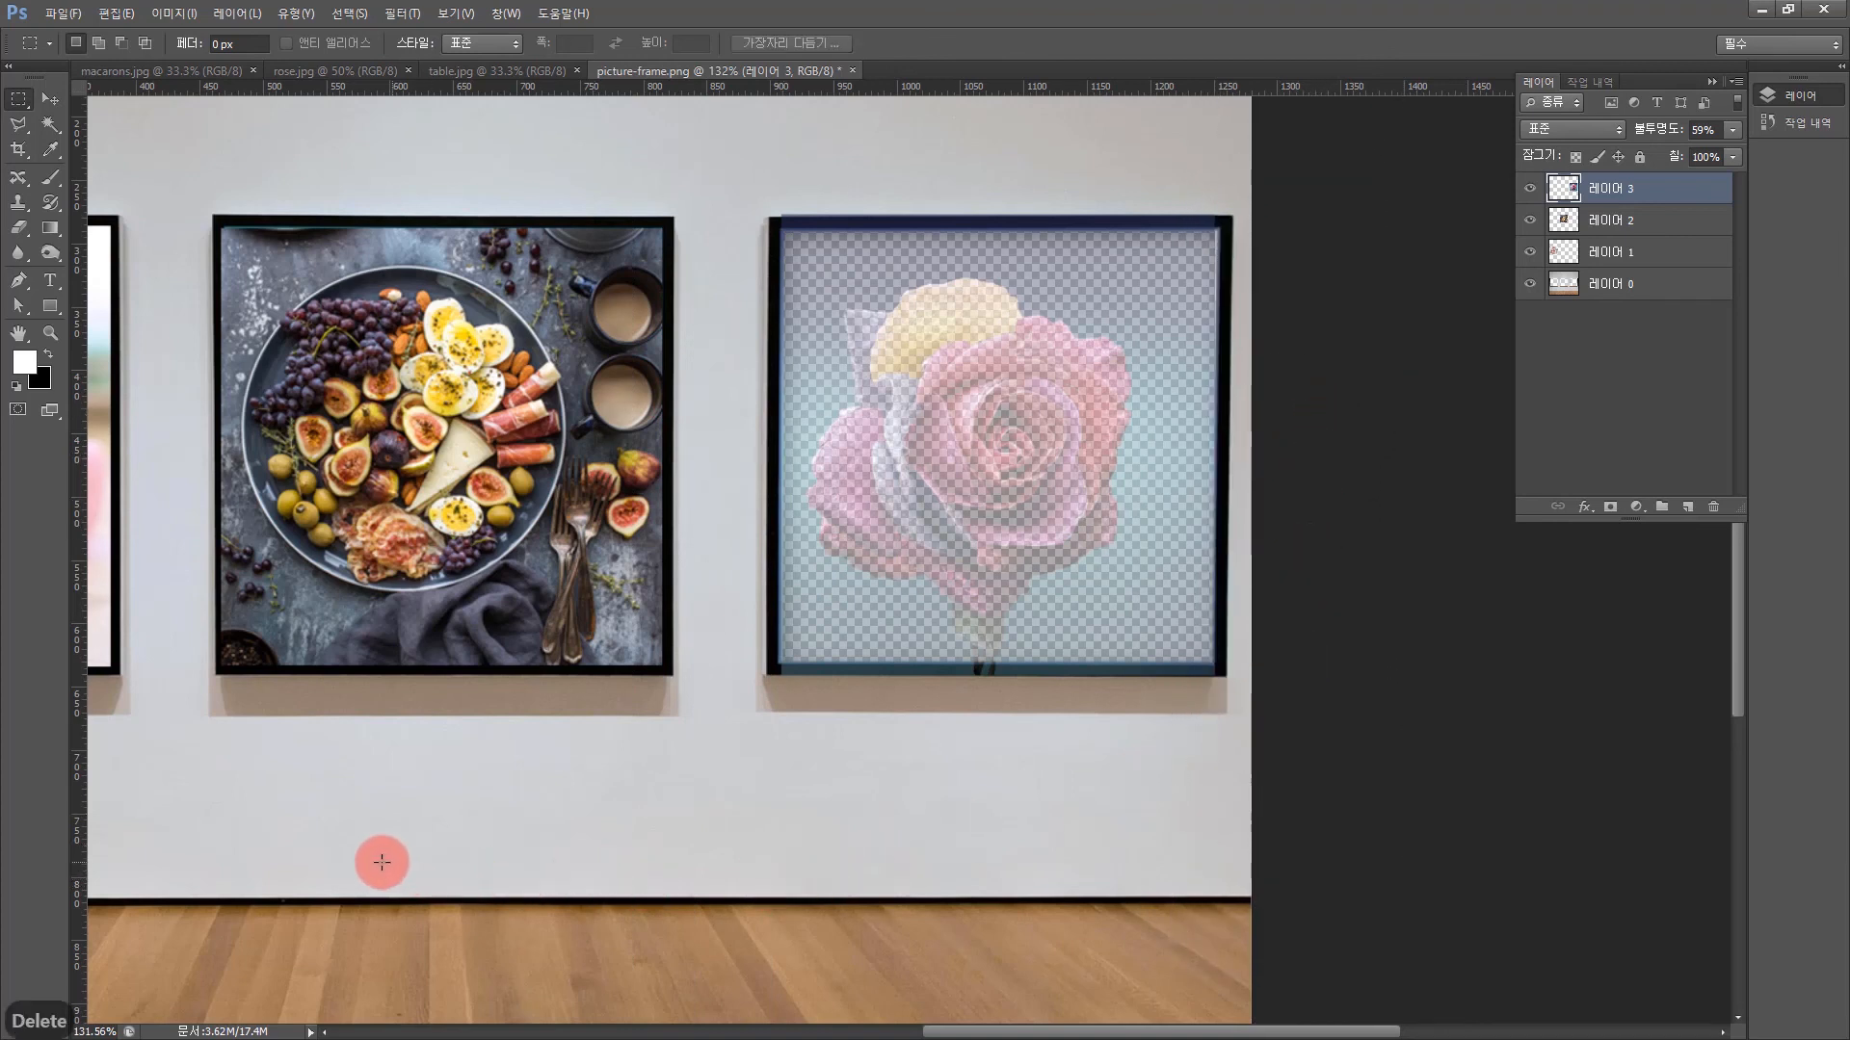
{"action": "left_click_drag", "start_coordinate": [531, 850], "coordinate": [1449, 661]}
{"action": "key", "text": "Down"}
{"action": "key", "text": "Down"}
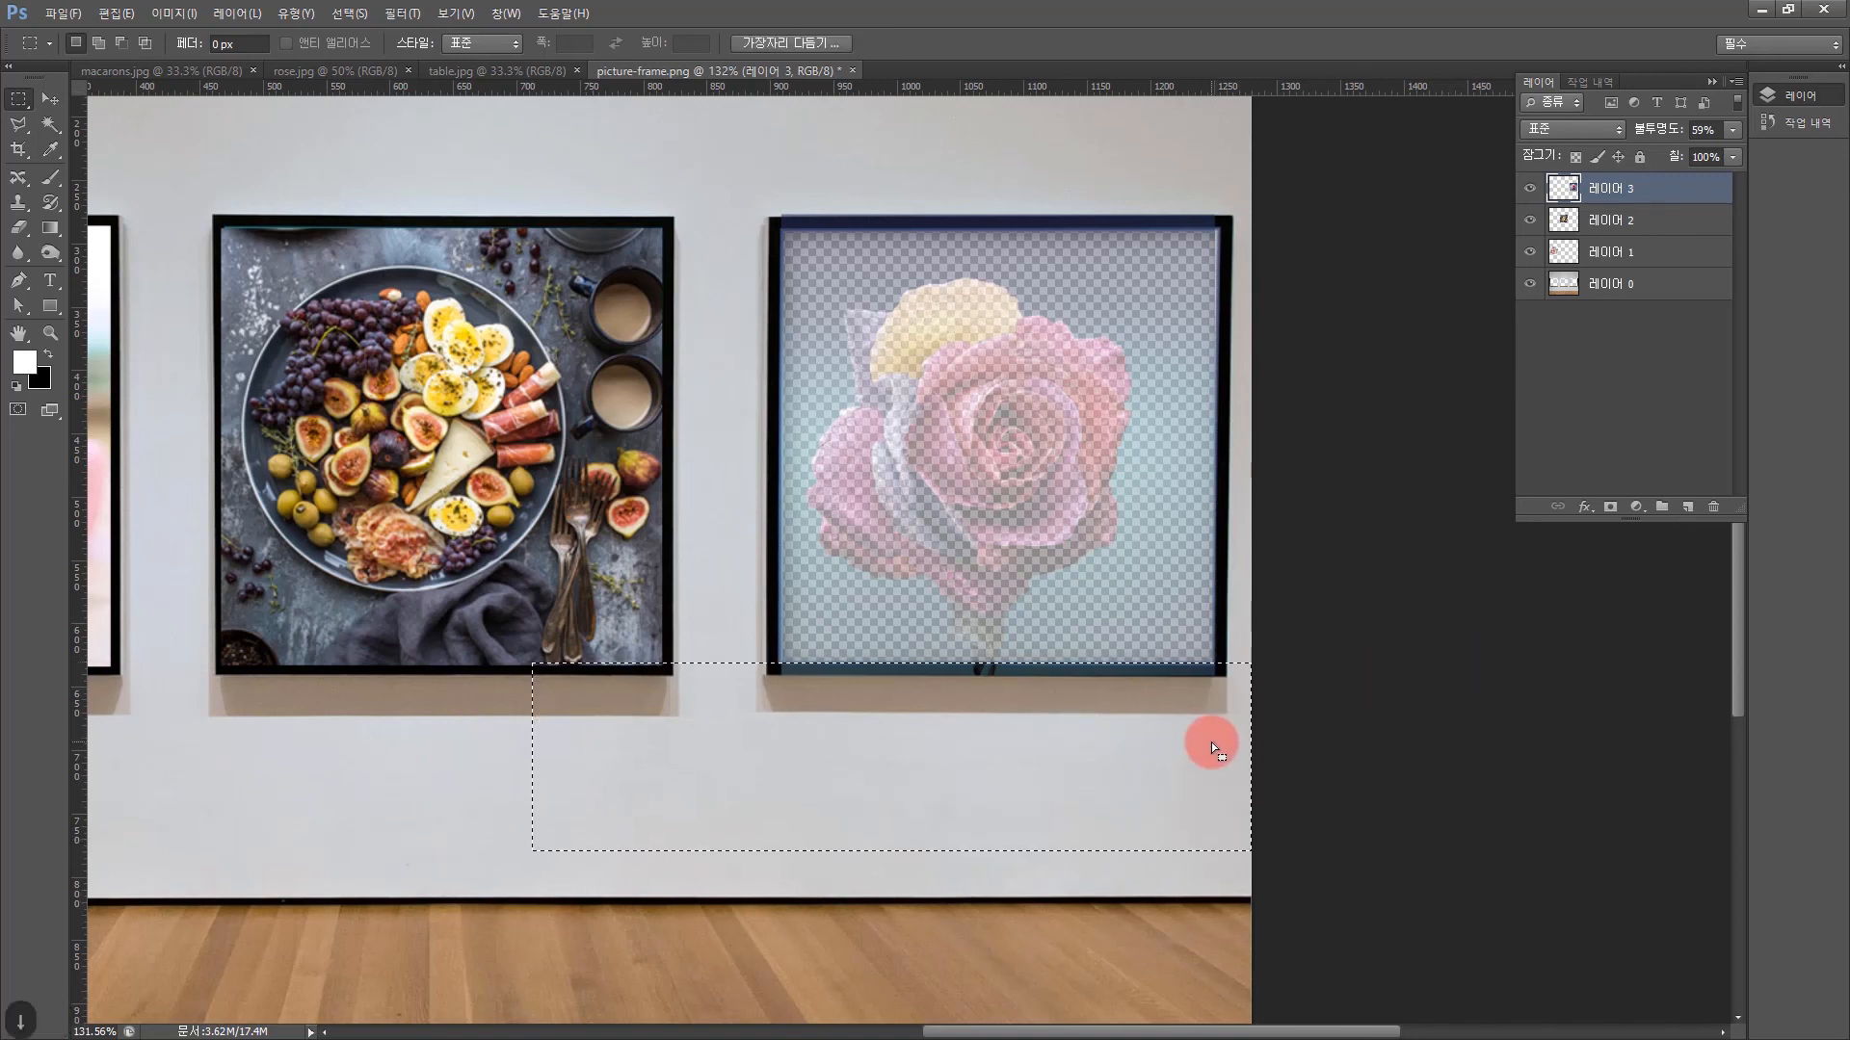
{"action": "key", "text": "Down"}
{"action": "key", "text": "Delete"}
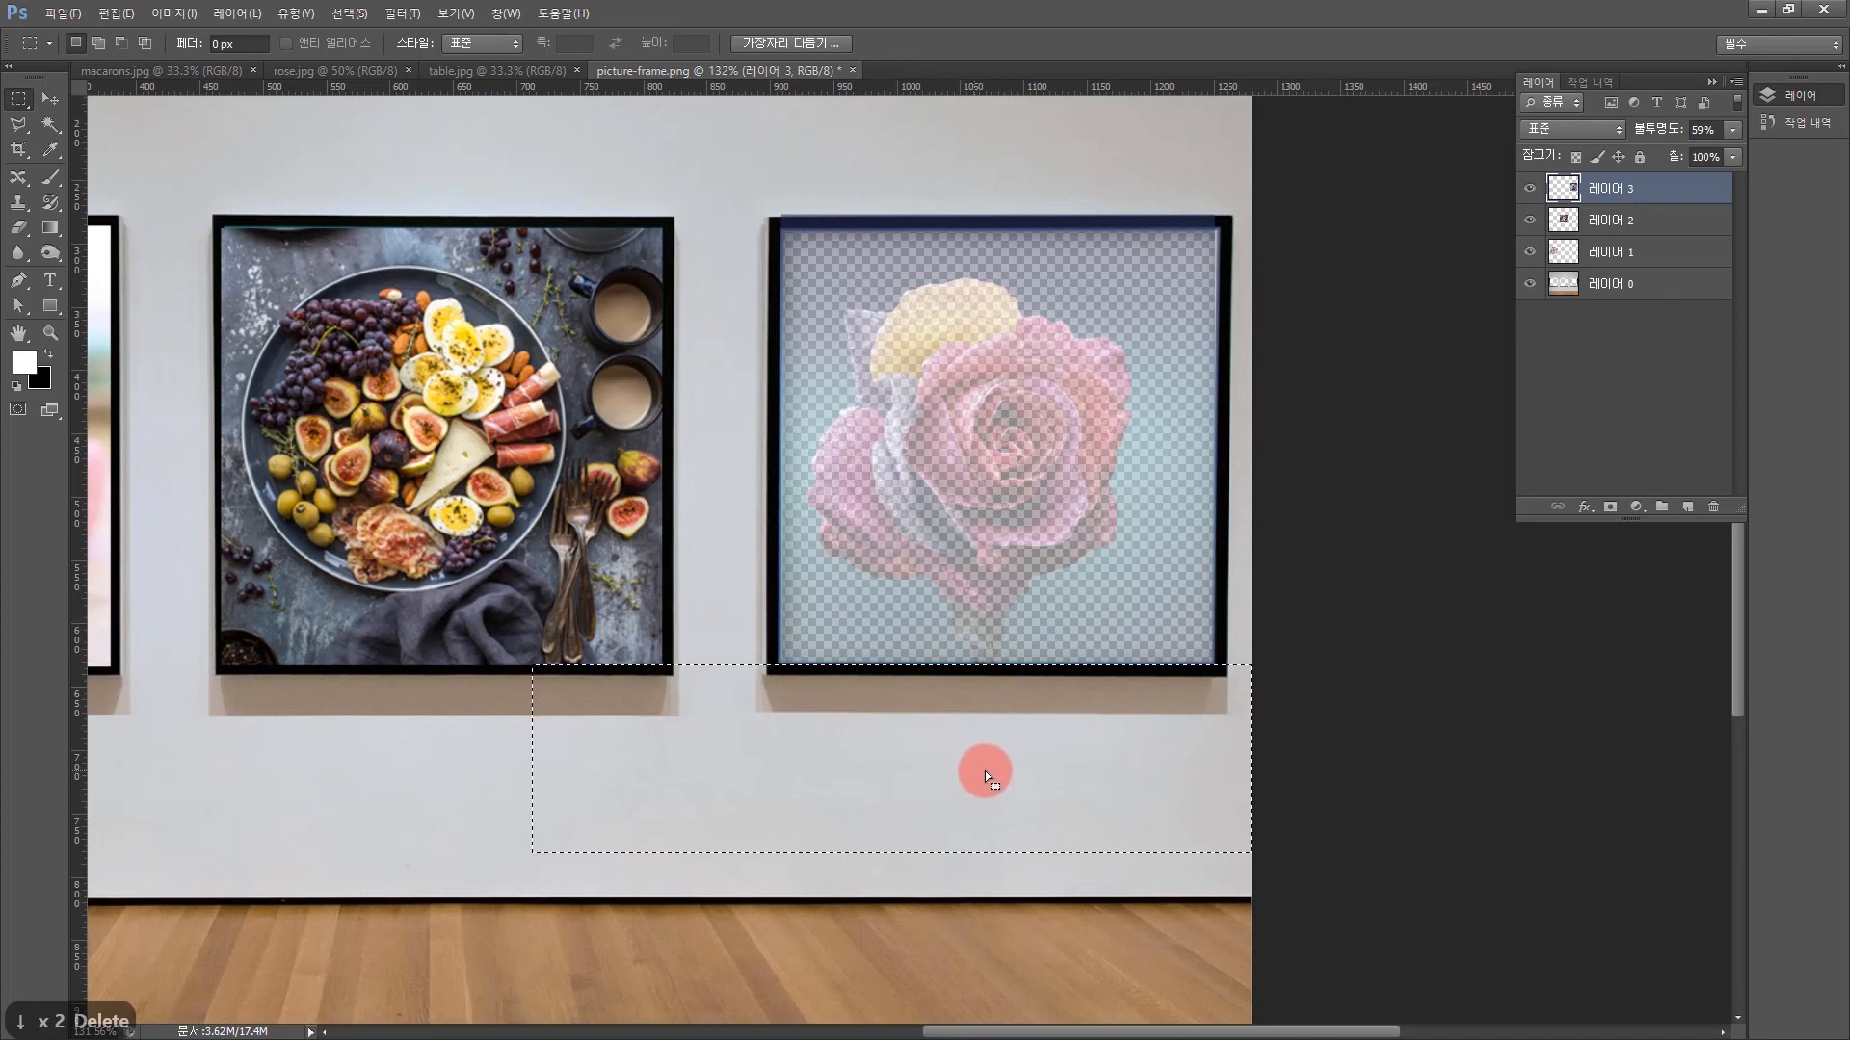
{"action": "left_click_drag", "start_coordinate": [939, 765], "coordinate": [1038, 158]}
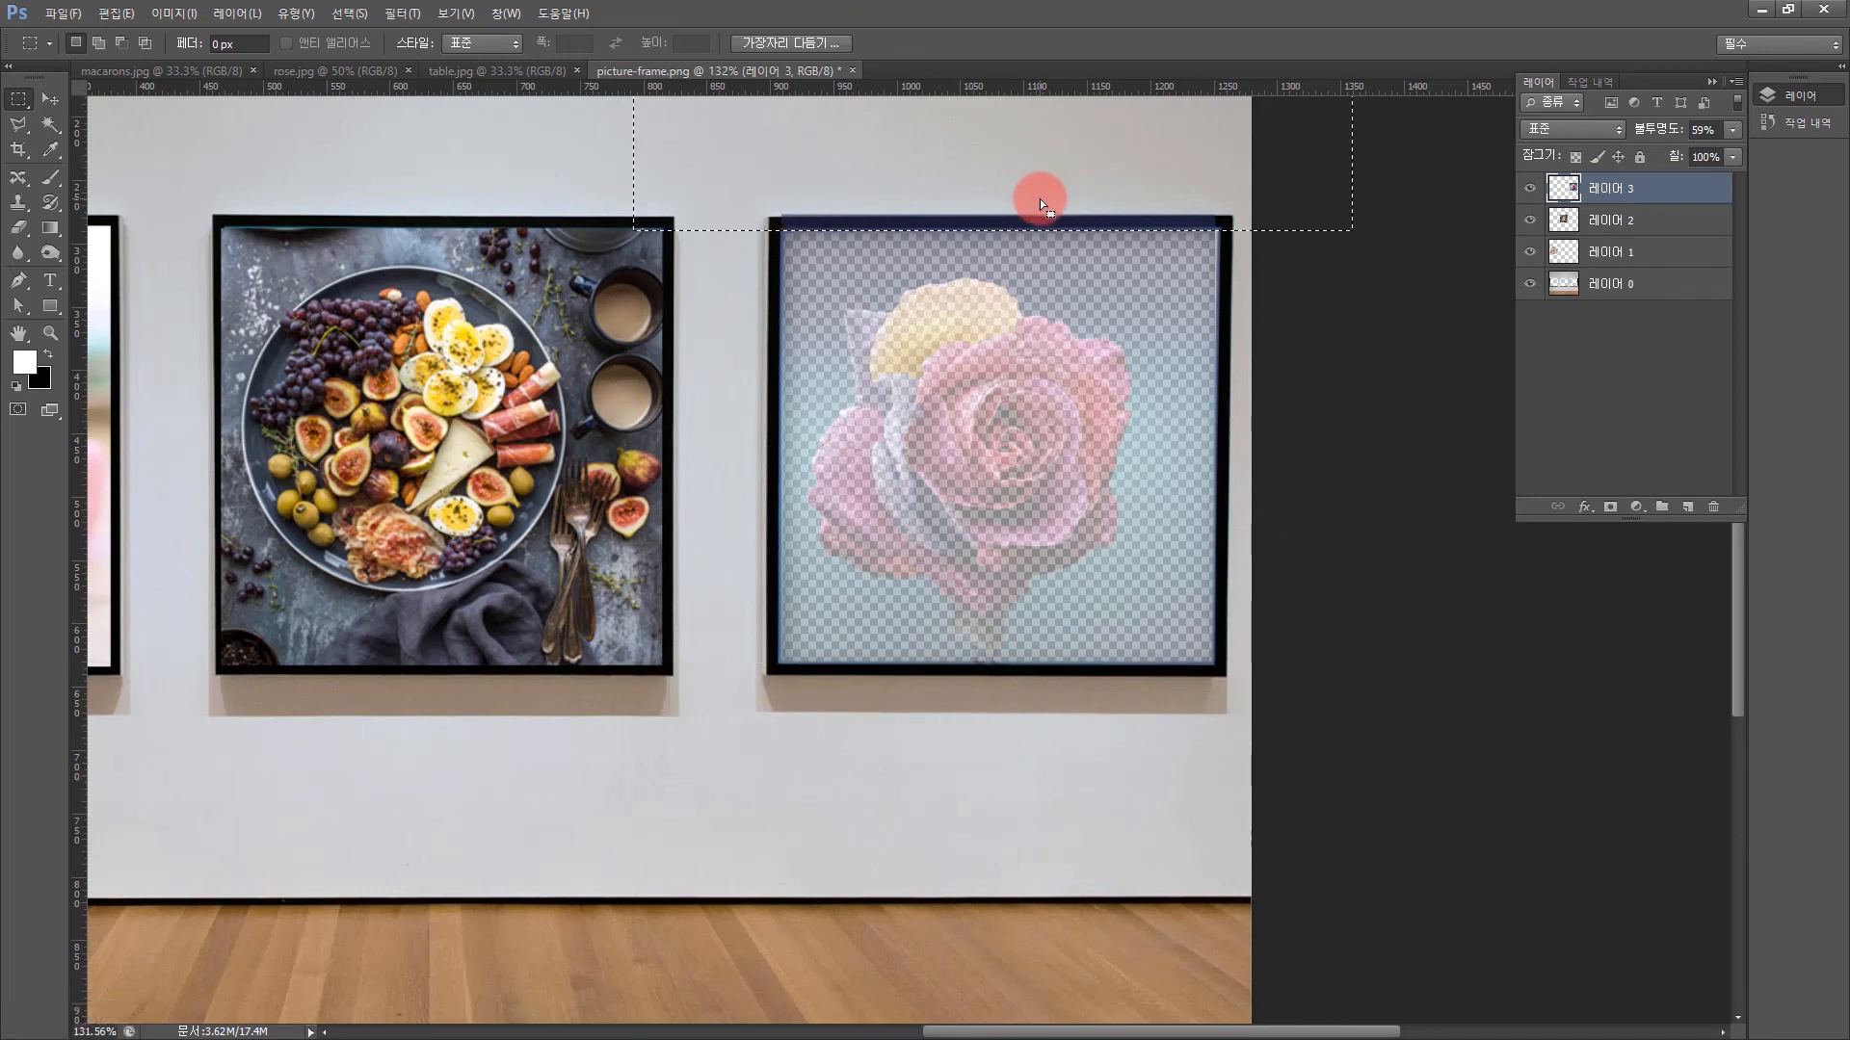
{"action": "key", "text": "Delete"}
Restore the rose layer's opacity to 100%, clear the selection, and fit the whole picture in view with the Move tool active
{"action": "left_click", "coordinate": [1731, 129]}
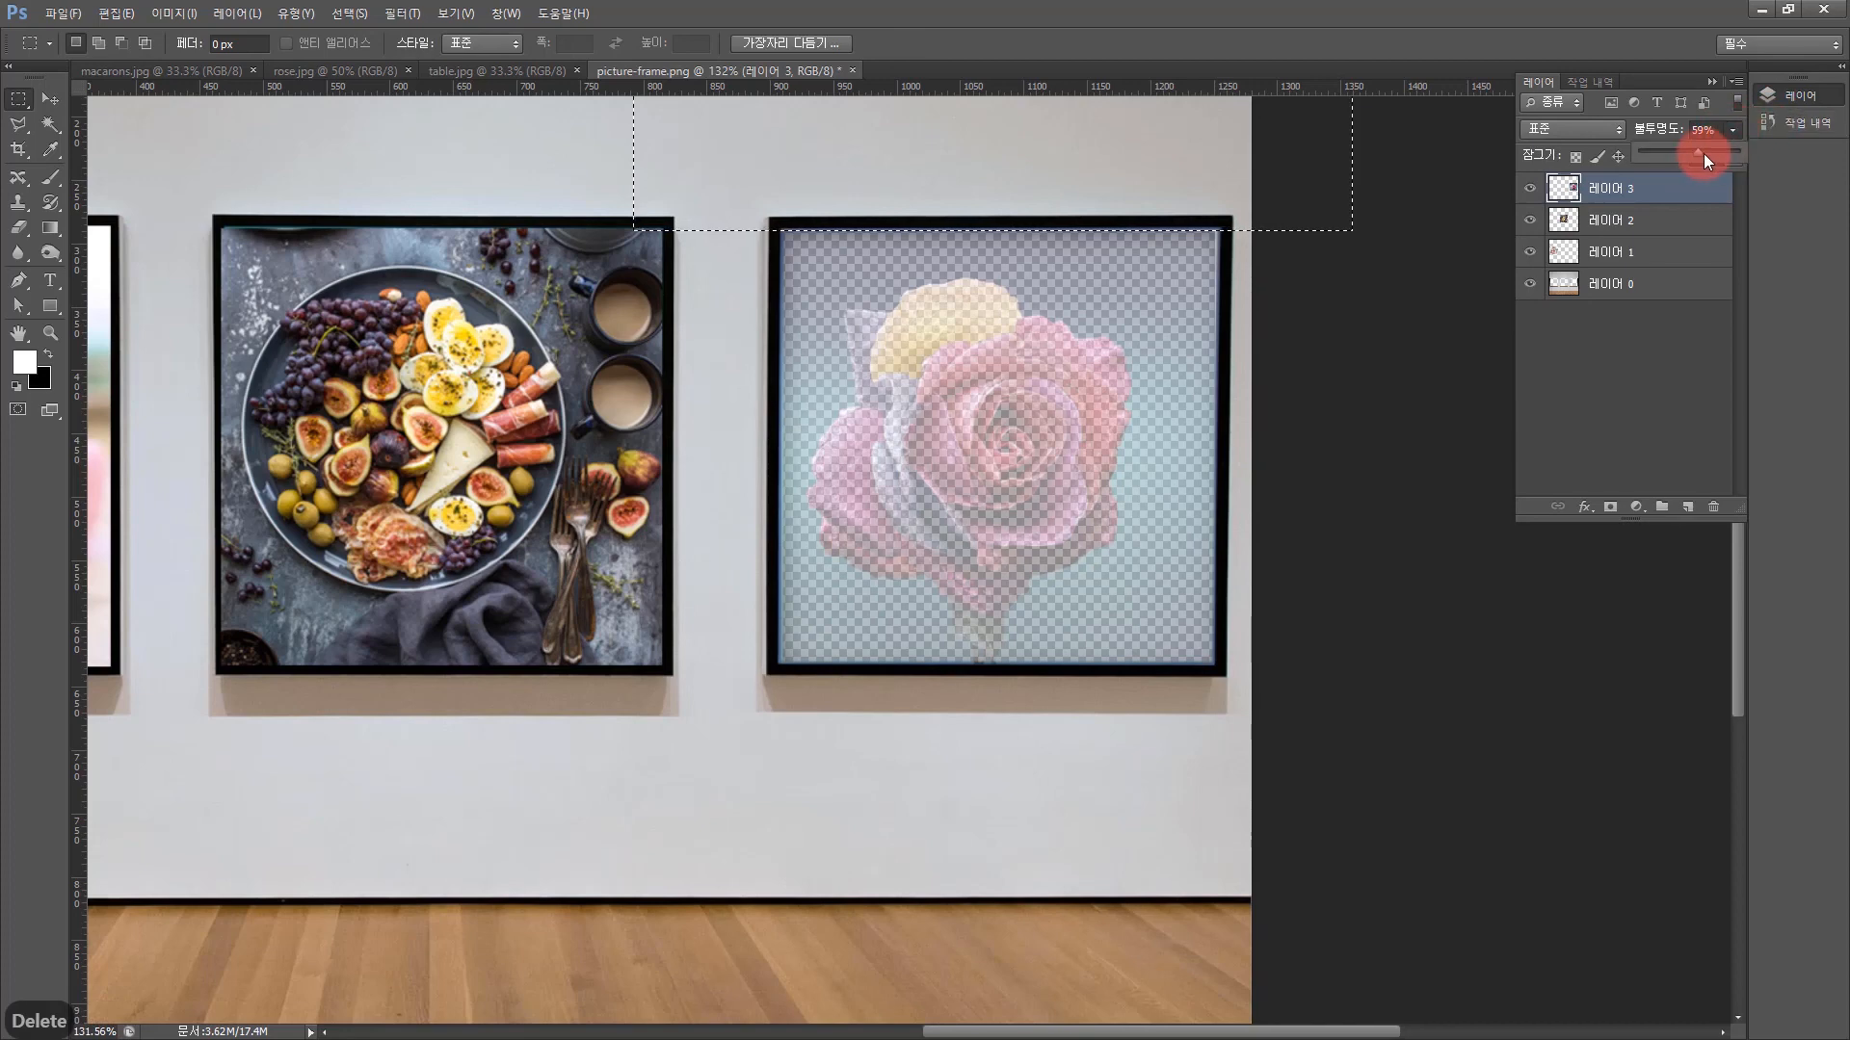
{"action": "left_click_drag", "start_coordinate": [1704, 153], "coordinate": [1794, 165]}
{"action": "left_click", "coordinate": [798, 307]}
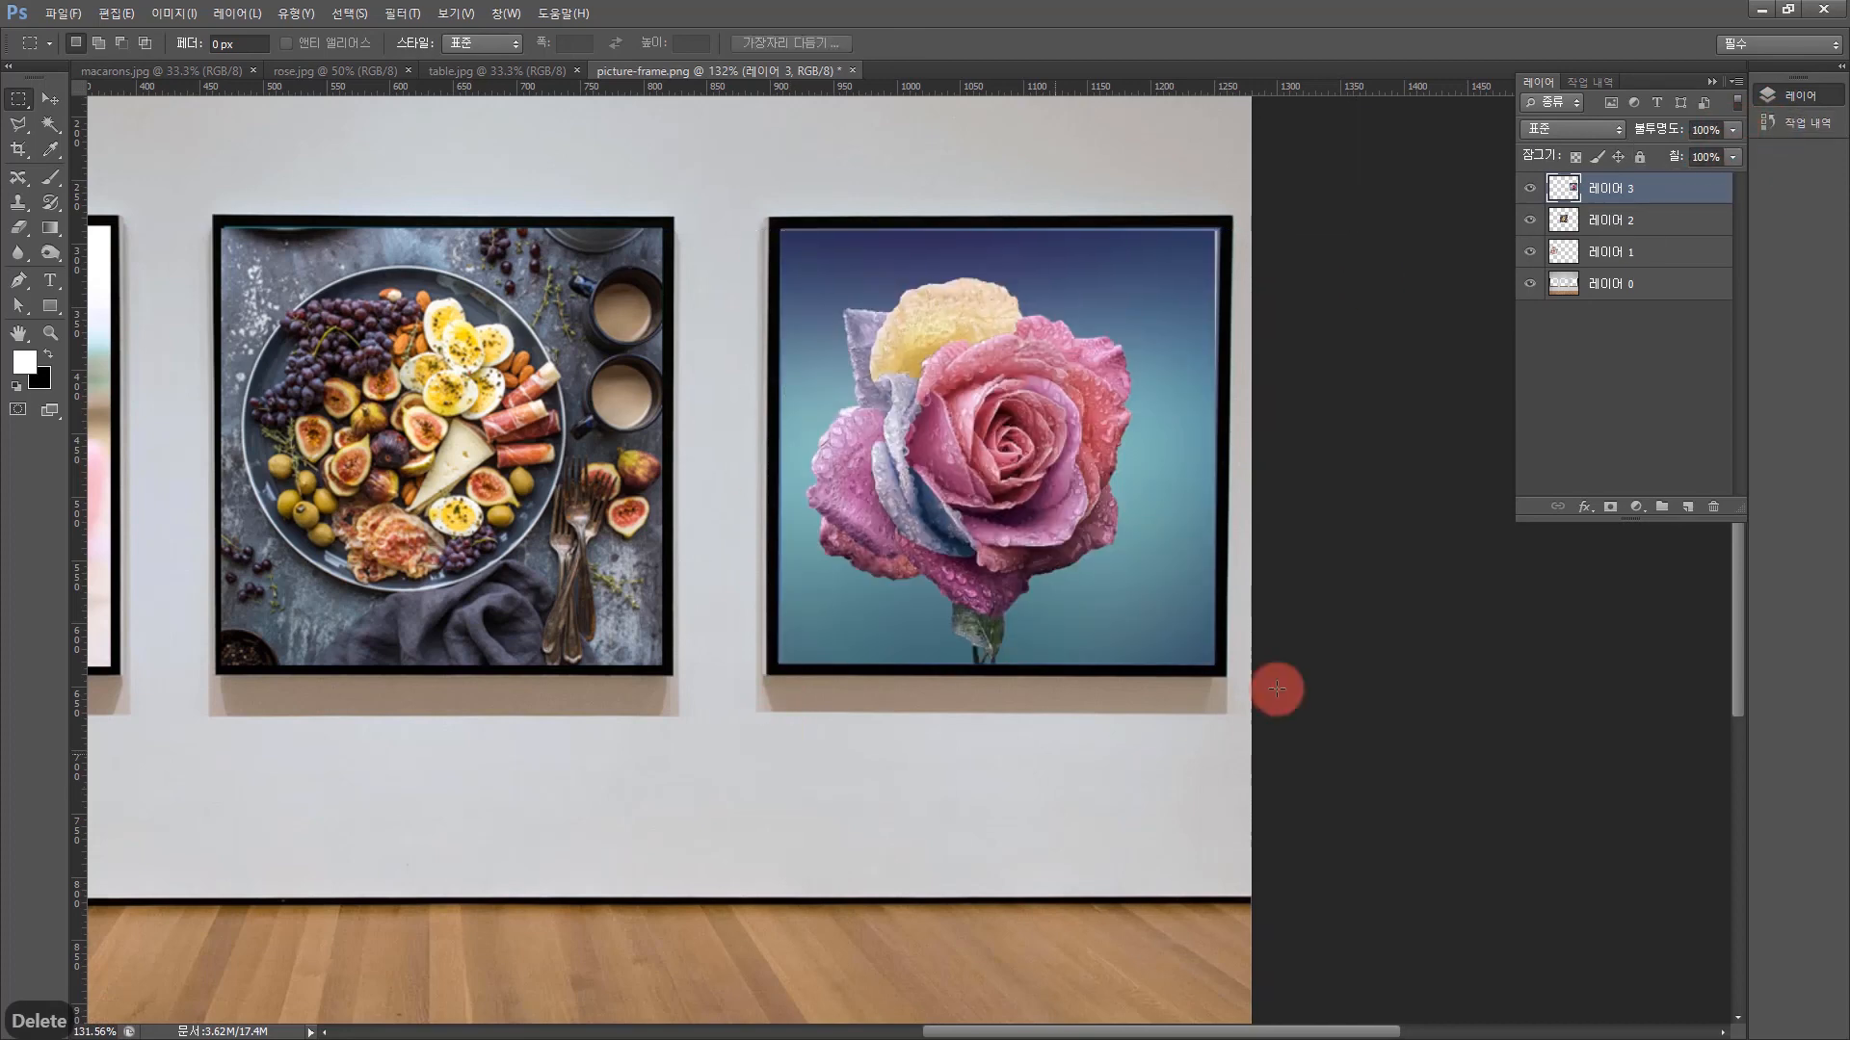
{"action": "key", "text": "ctrl+1"}
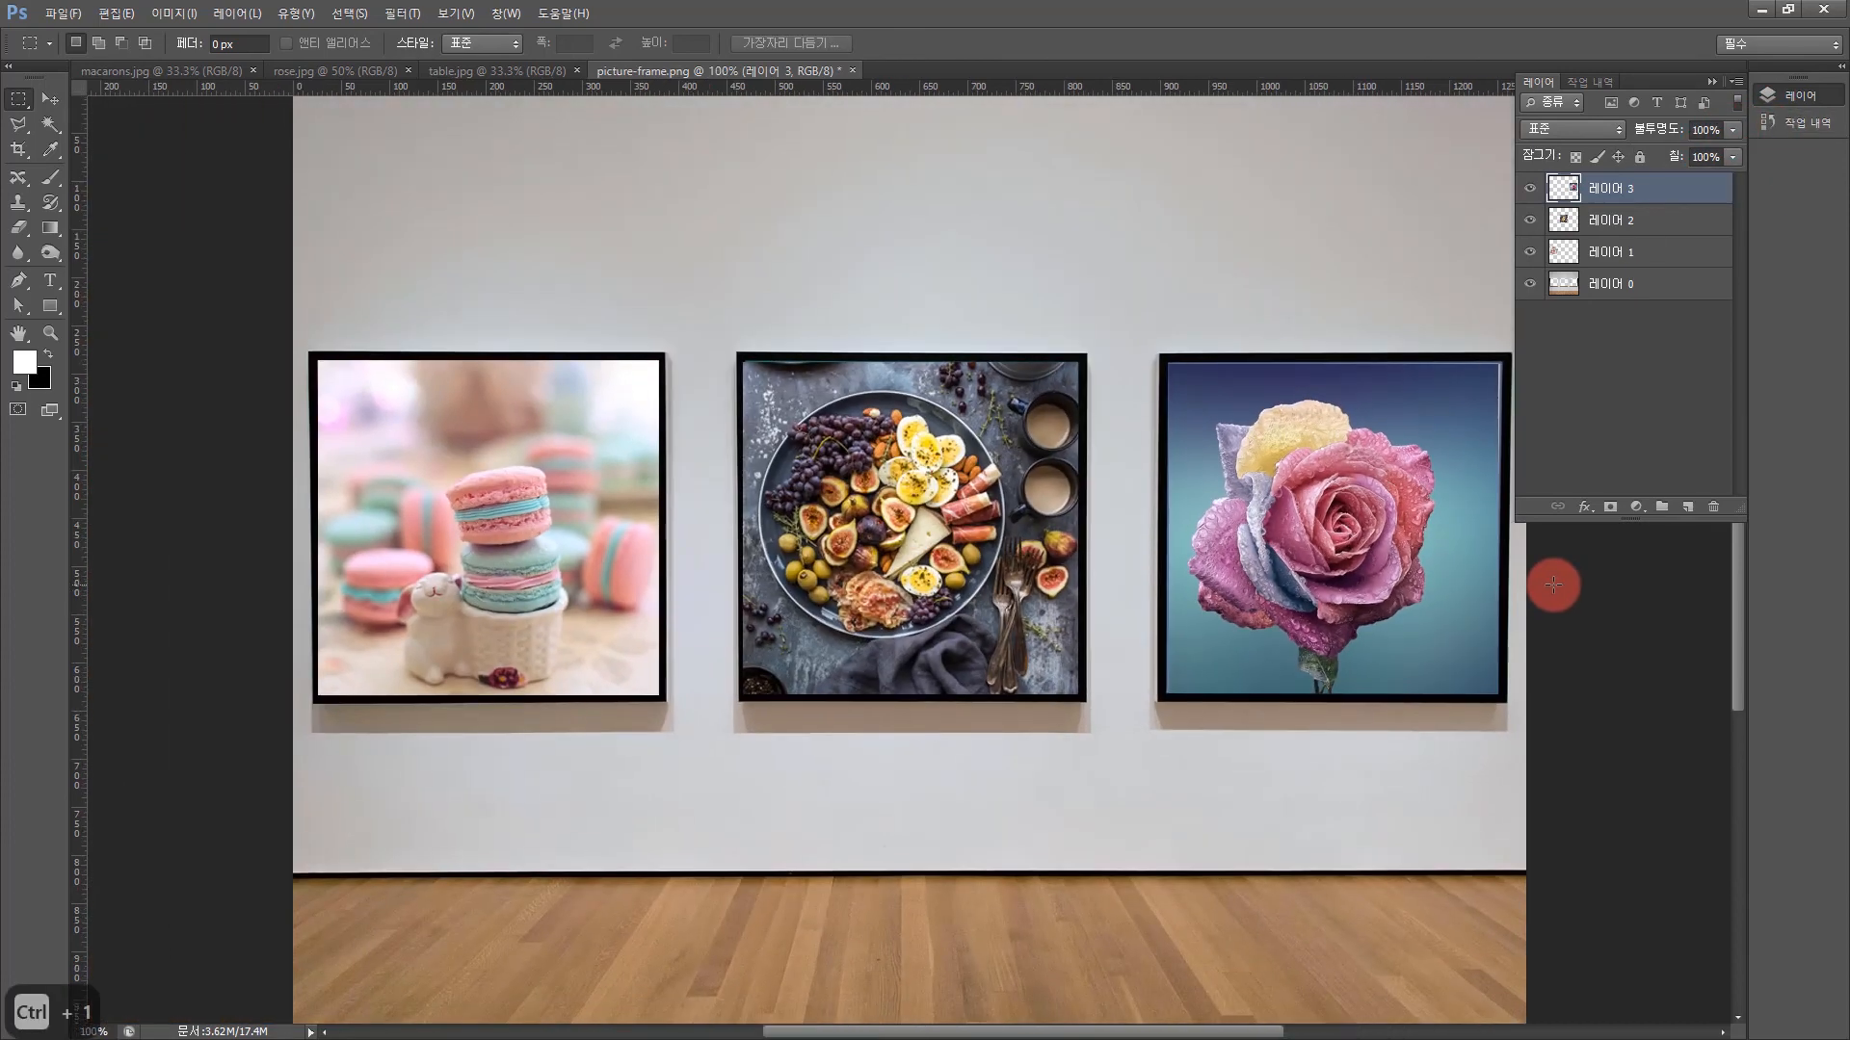
{"action": "key", "text": "ctrl+0"}
{"action": "key", "text": "v"}
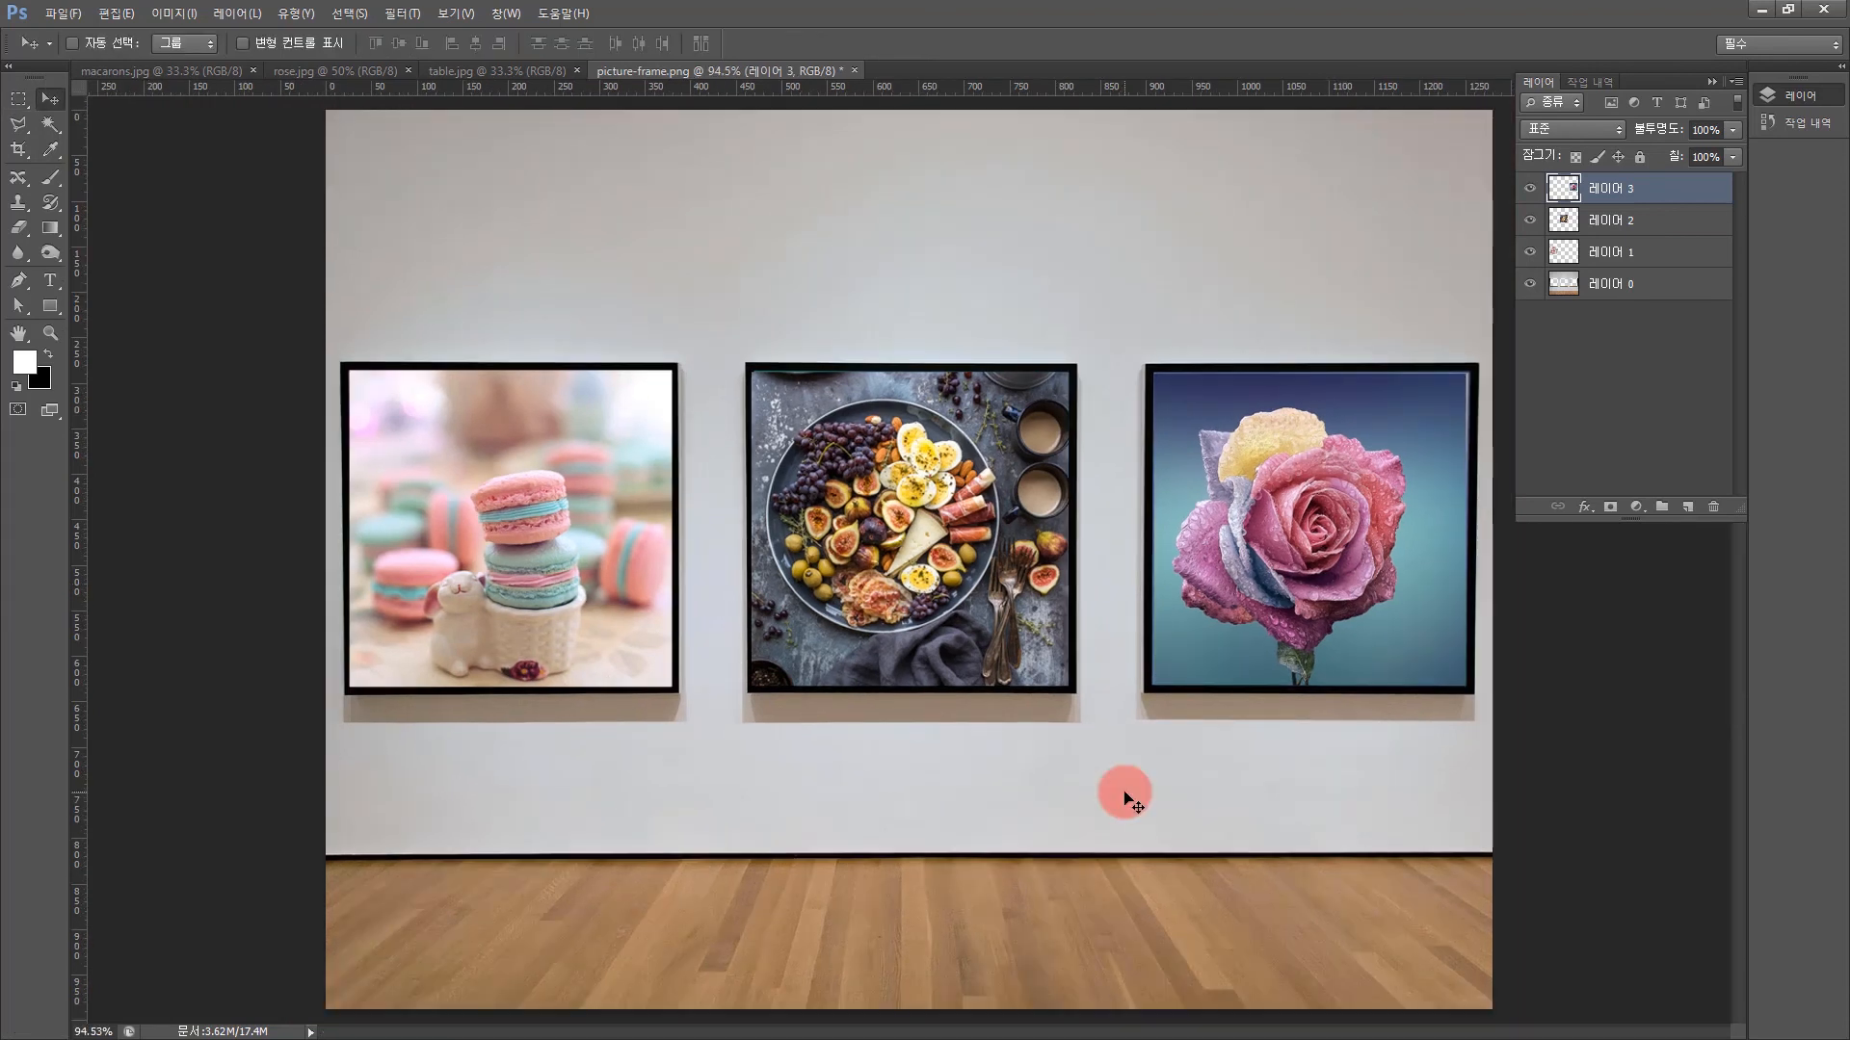